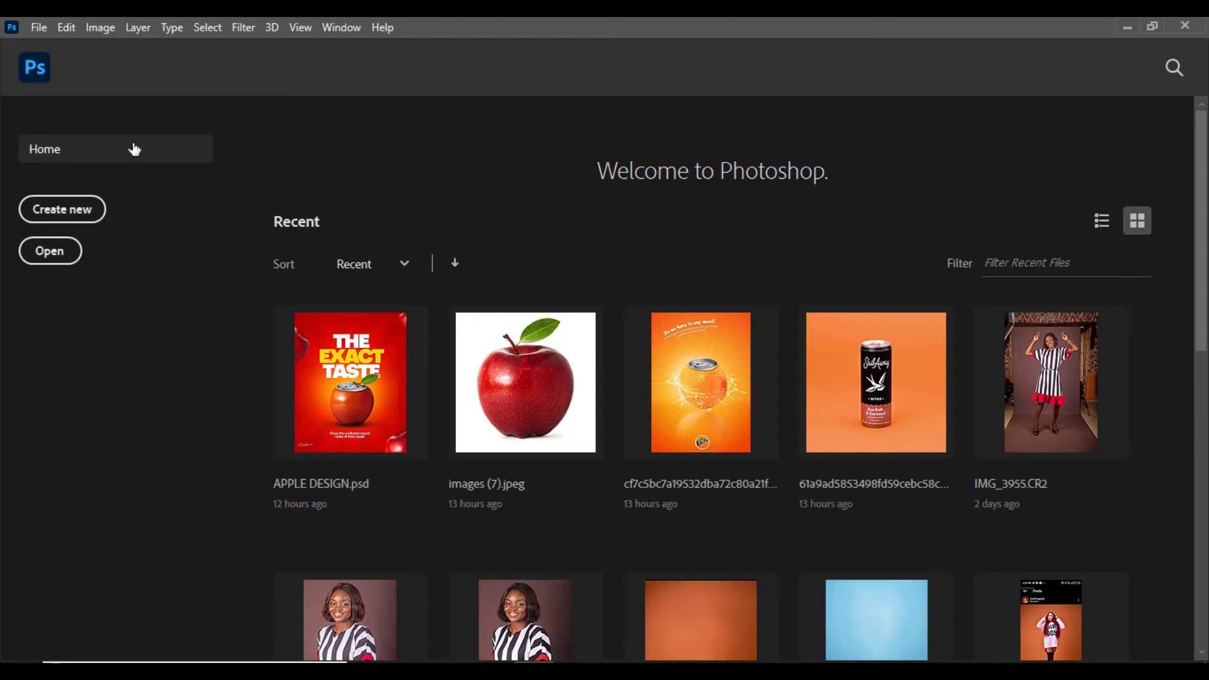
Create a 3000 x 3000 pixel, 300 ppi RGB document with a white background and crop it to a 4:5 (8:10) ratio.
click(73, 211)
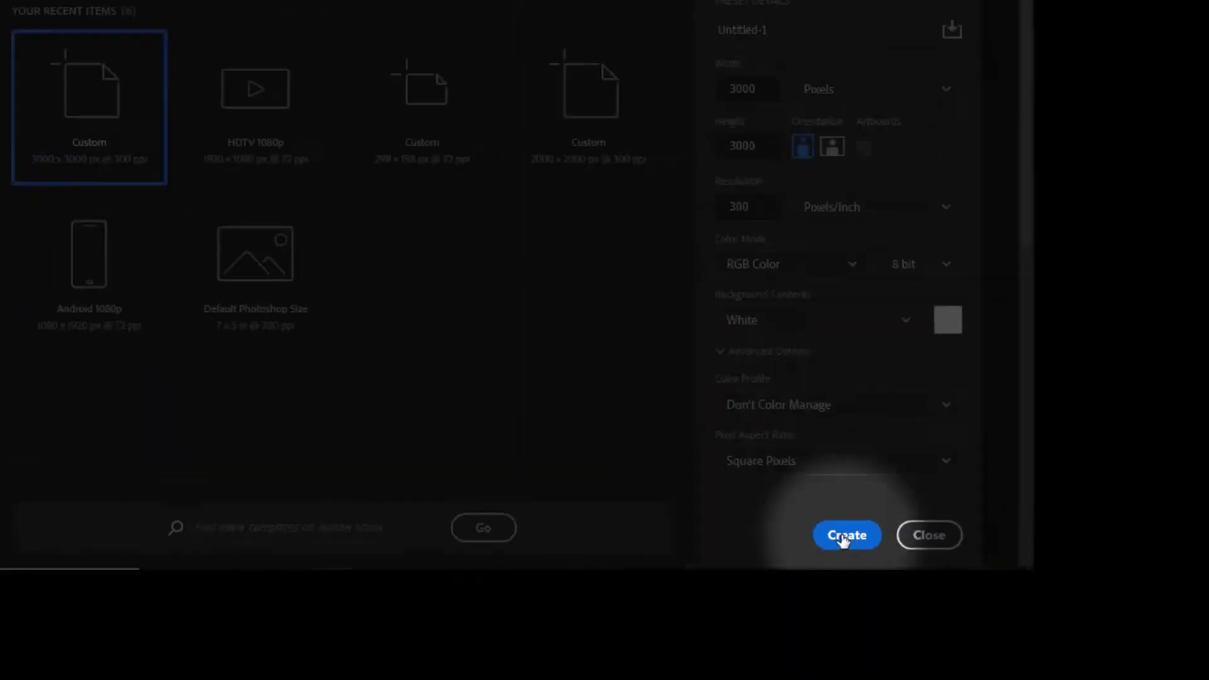
click(844, 537)
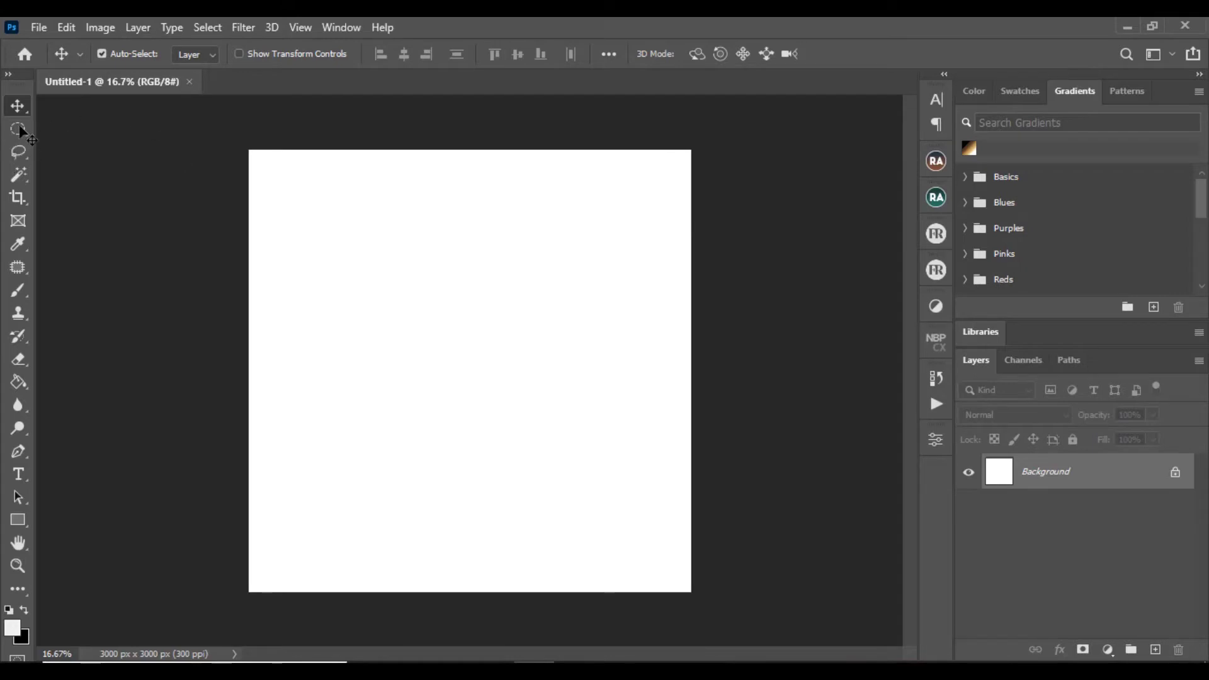
click(19, 203)
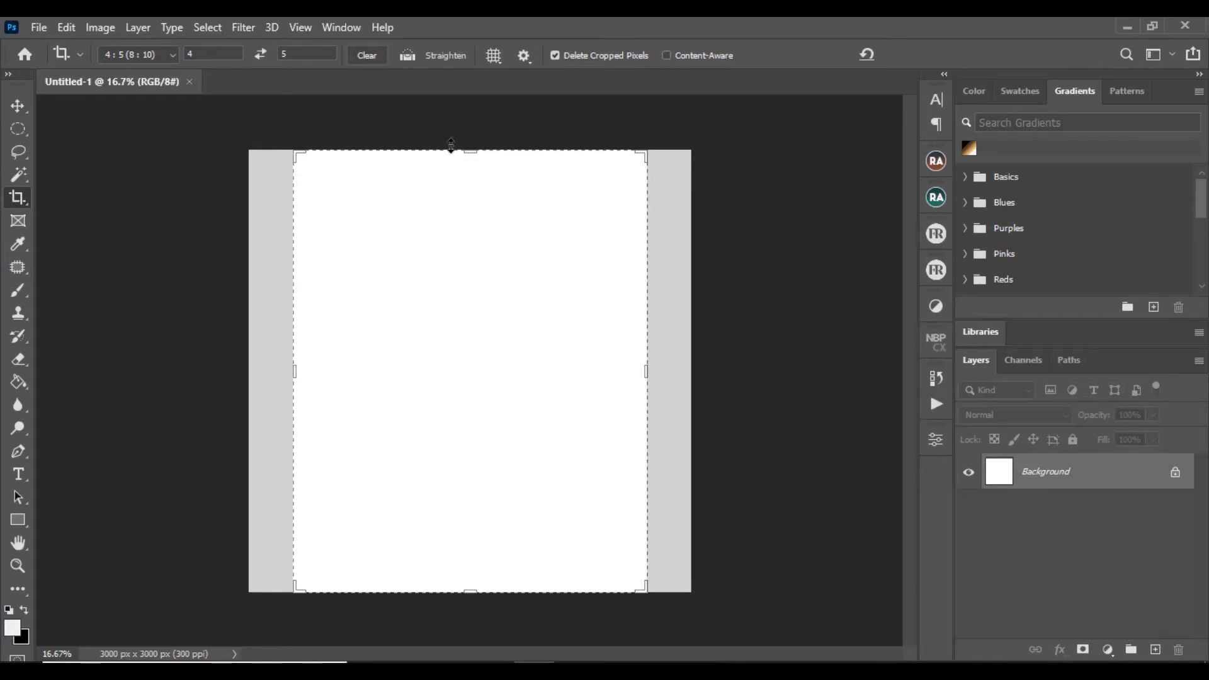
click(468, 146)
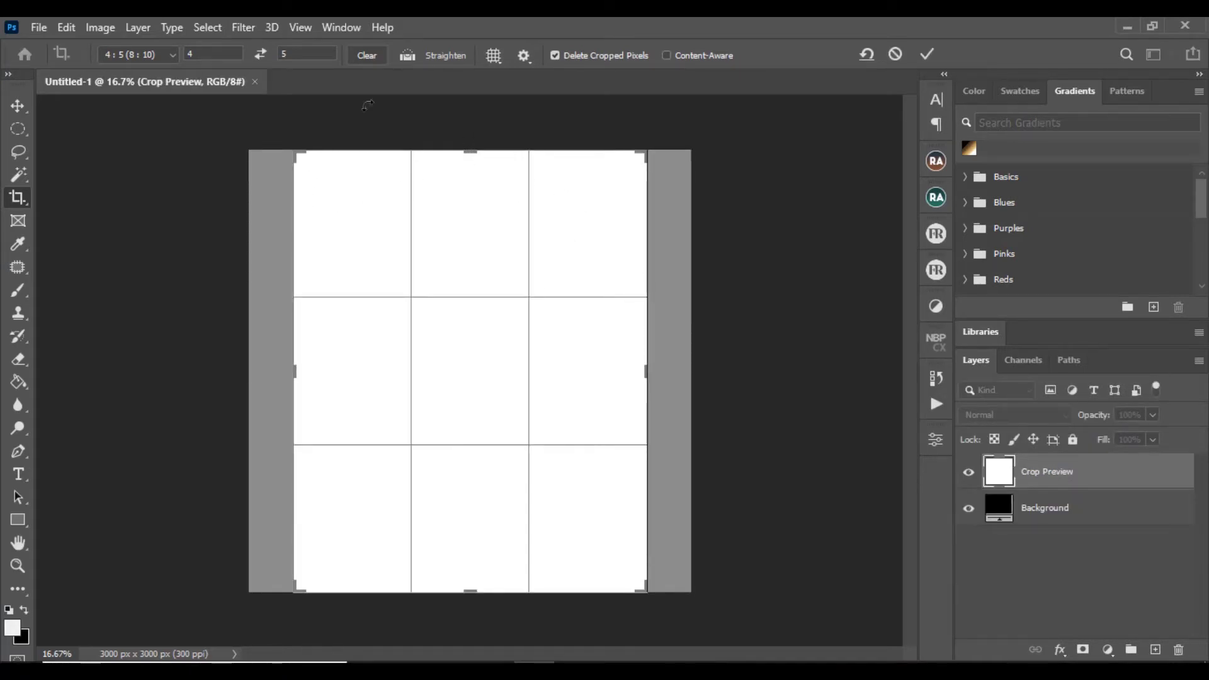
click(171, 54)
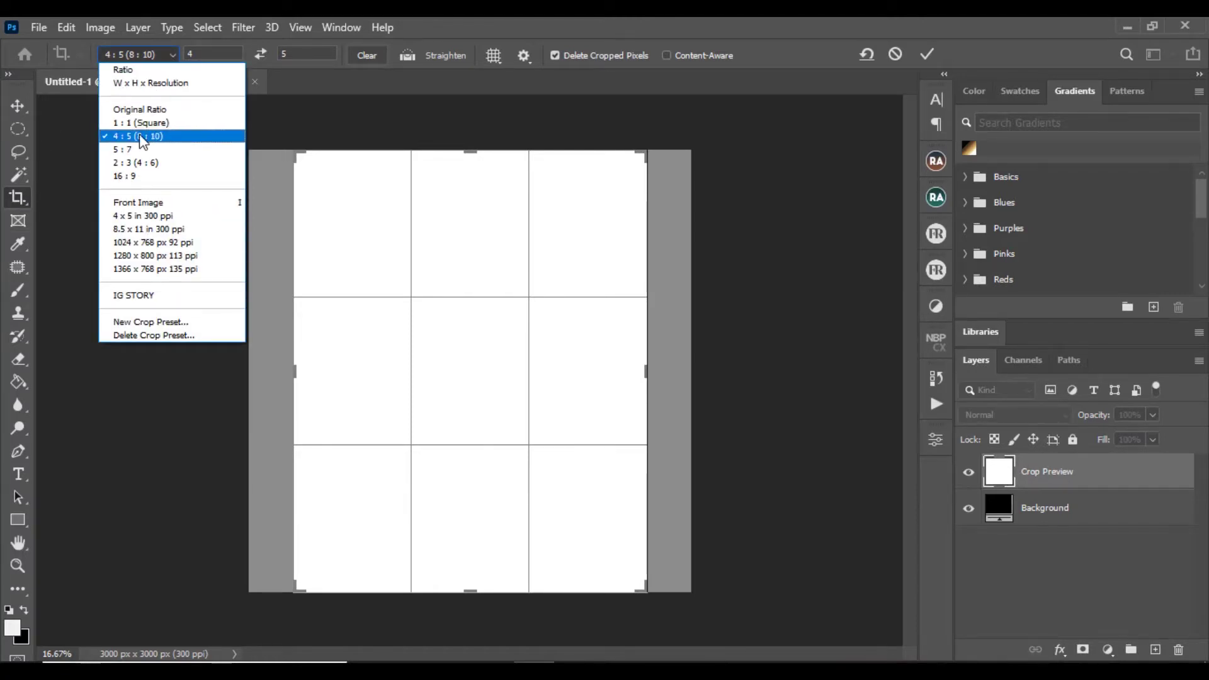
click(142, 136)
click(927, 54)
click(16, 106)
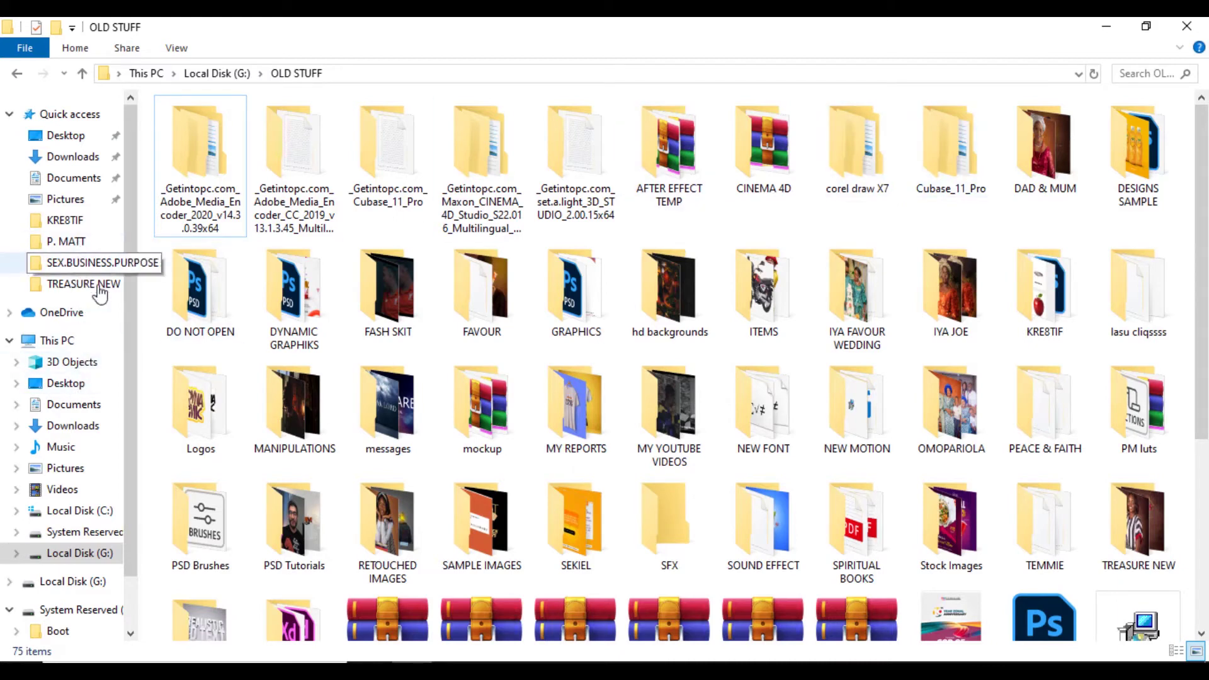
Switch to File Explorer and open the DO NOT OPEN folder inside OLD STUFF on Local Disk (G:).
drag(127, 376, 110, 473)
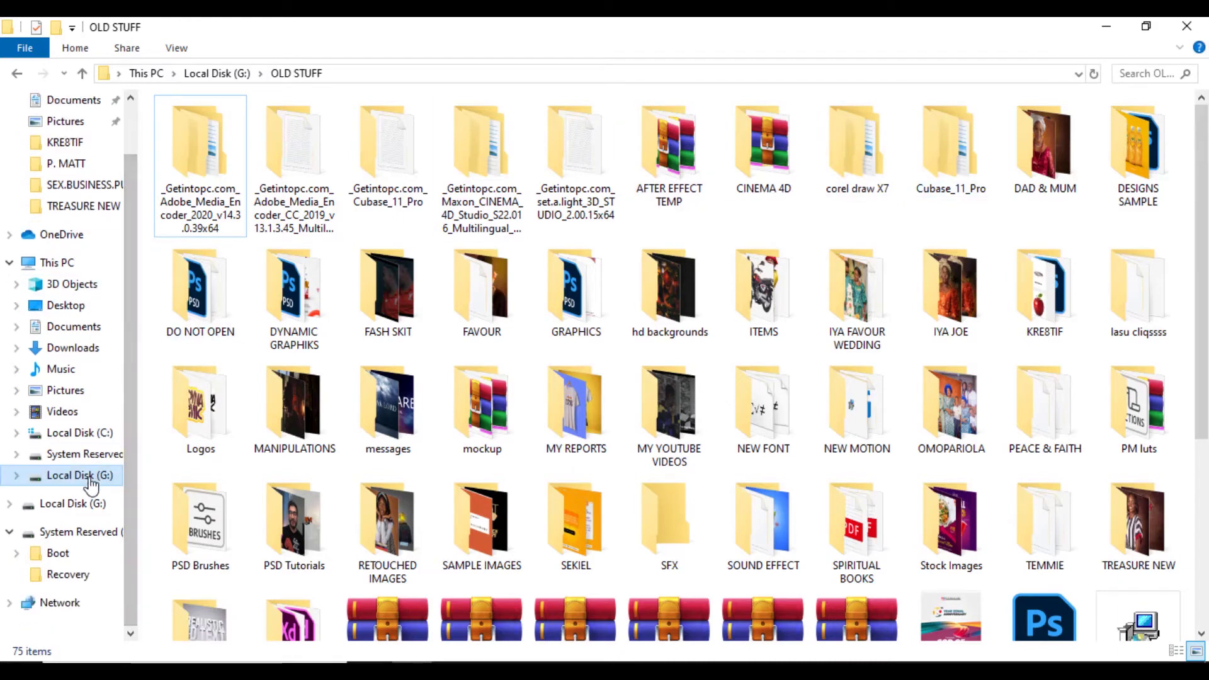
click(92, 475)
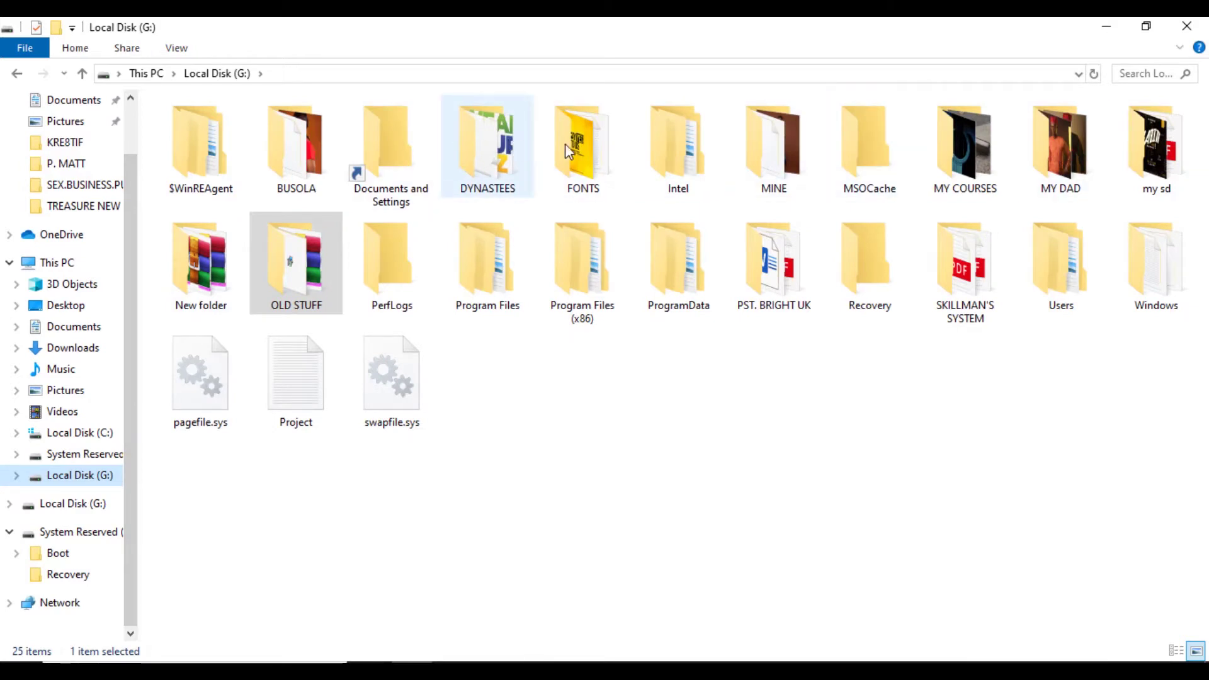
click(88, 477)
double_click(299, 281)
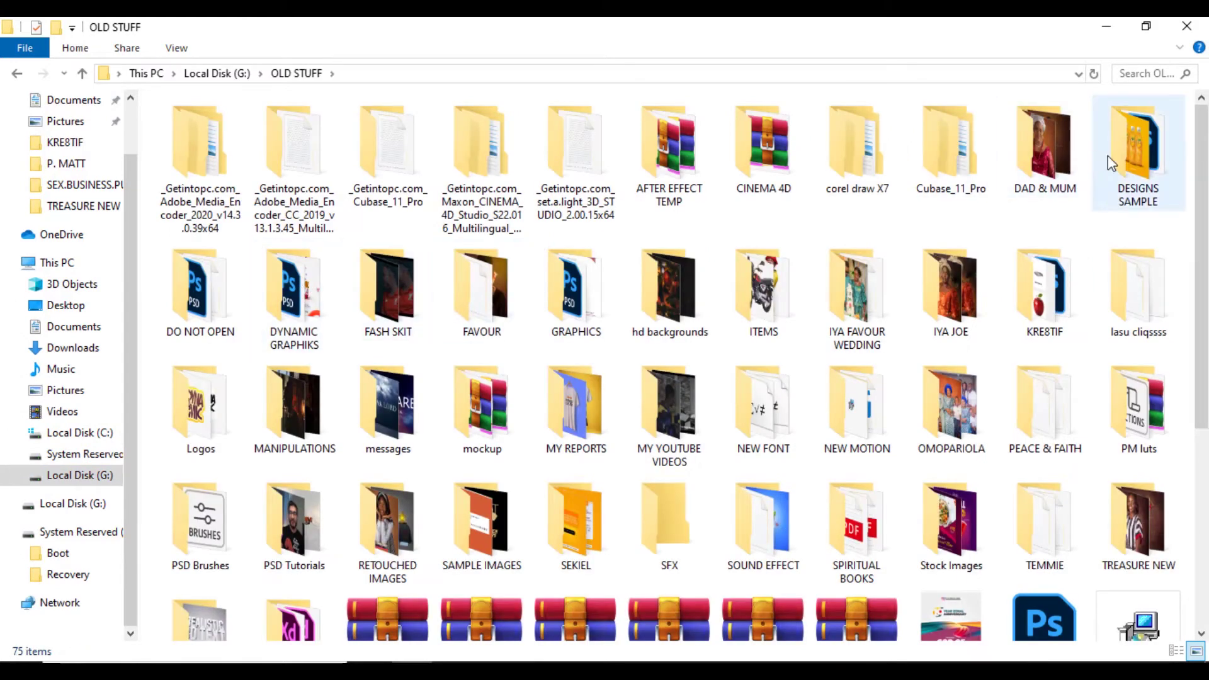
click(209, 285)
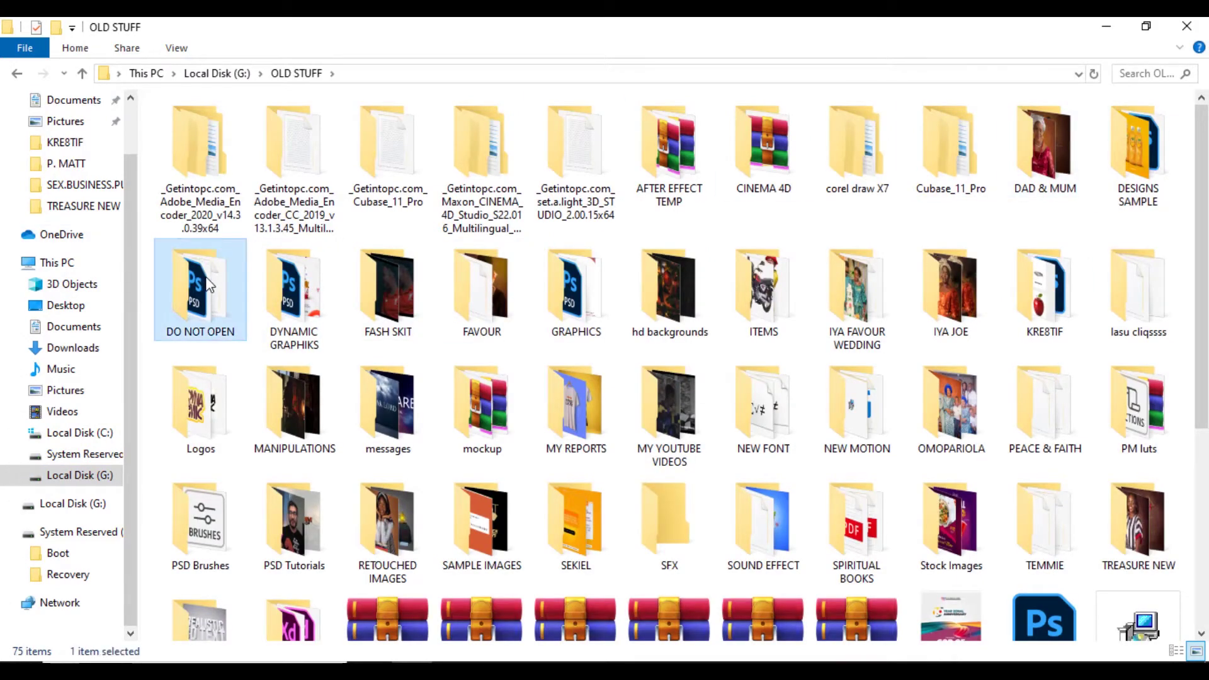
double_click(197, 285)
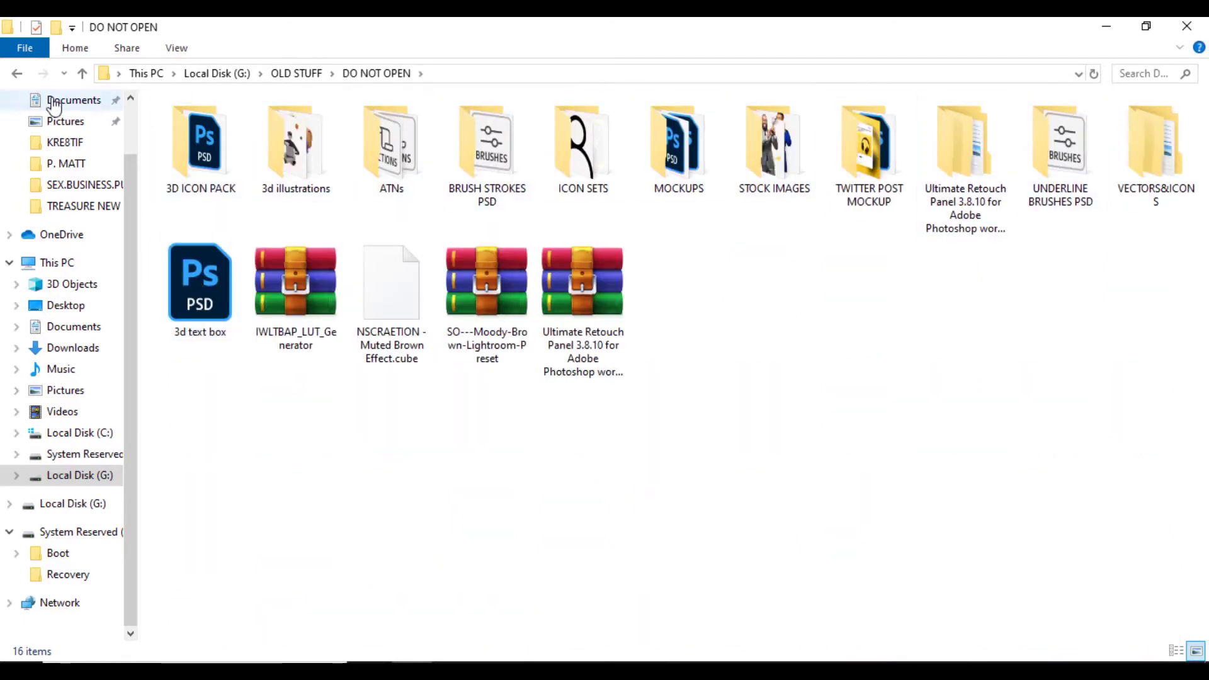
click(17, 74)
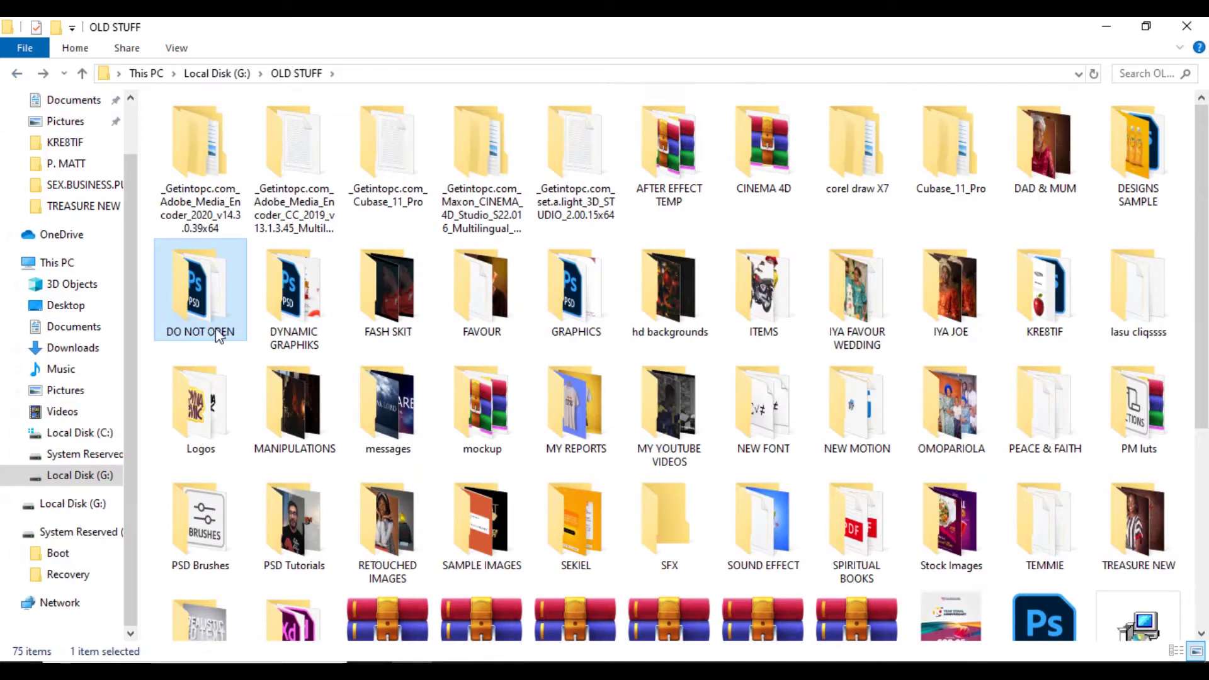
double_click(205, 296)
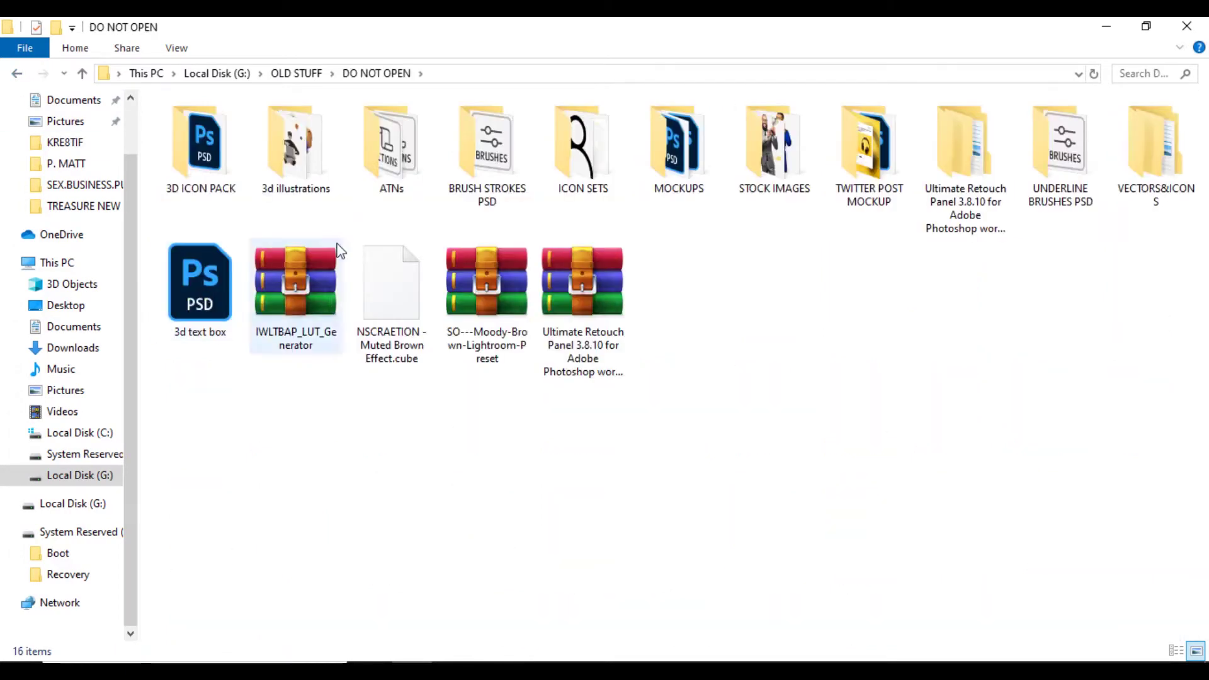
Look through the 3d illustrations folder for a suitable picture and return to the DO NOT OPEN folder.
double_click(302, 142)
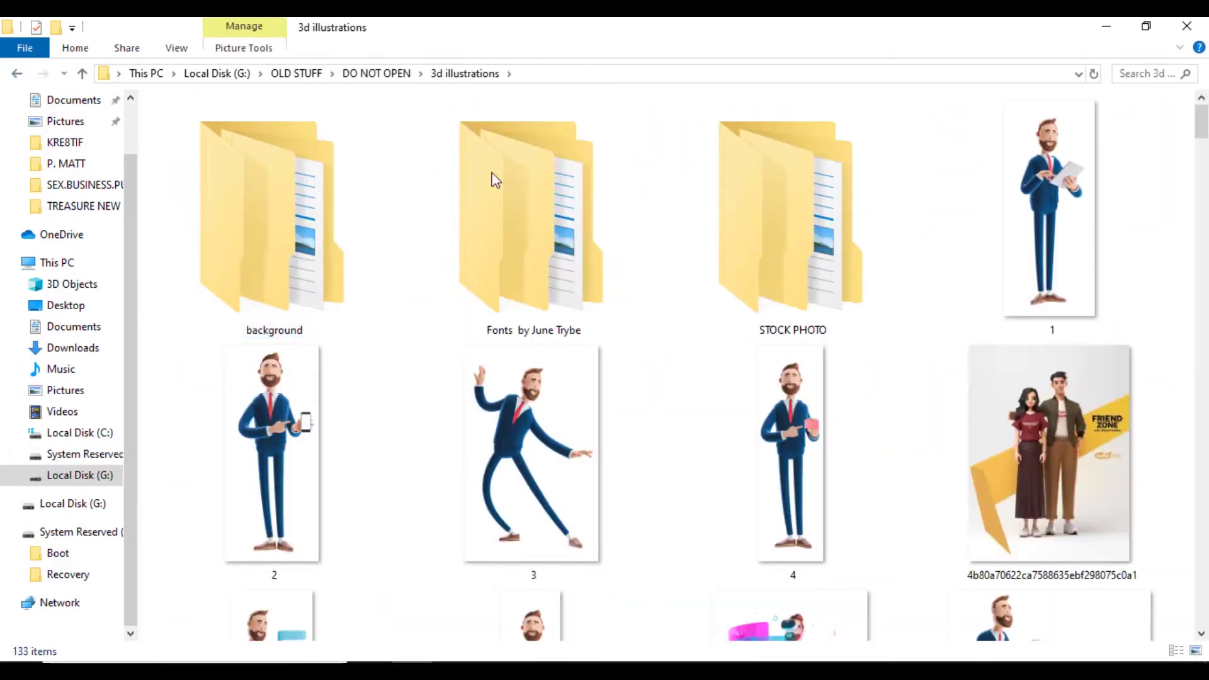
drag(1205, 129, 1202, 360)
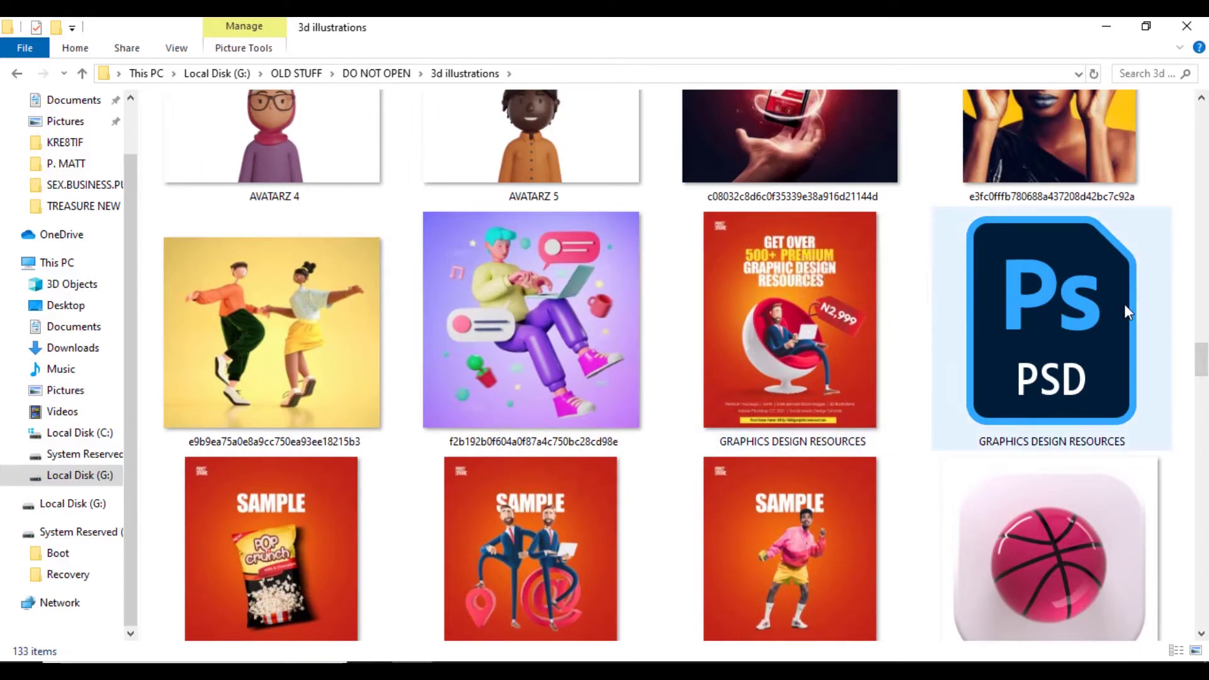
drag(1202, 359, 1202, 107)
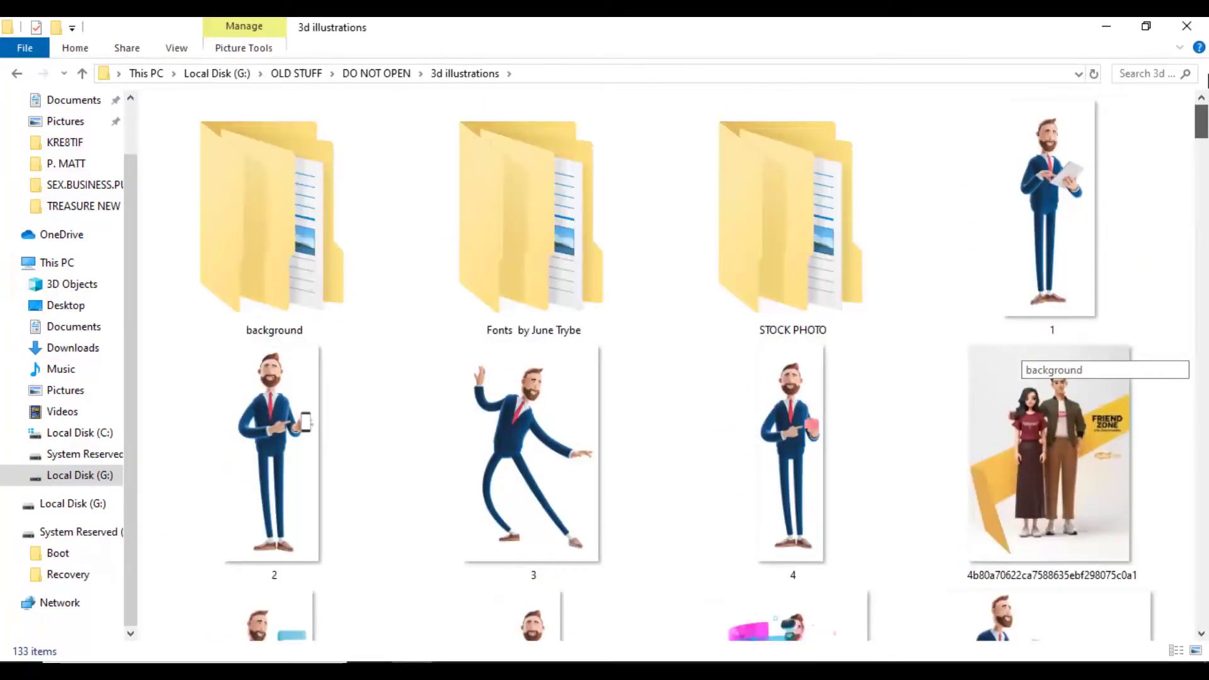
click(377, 74)
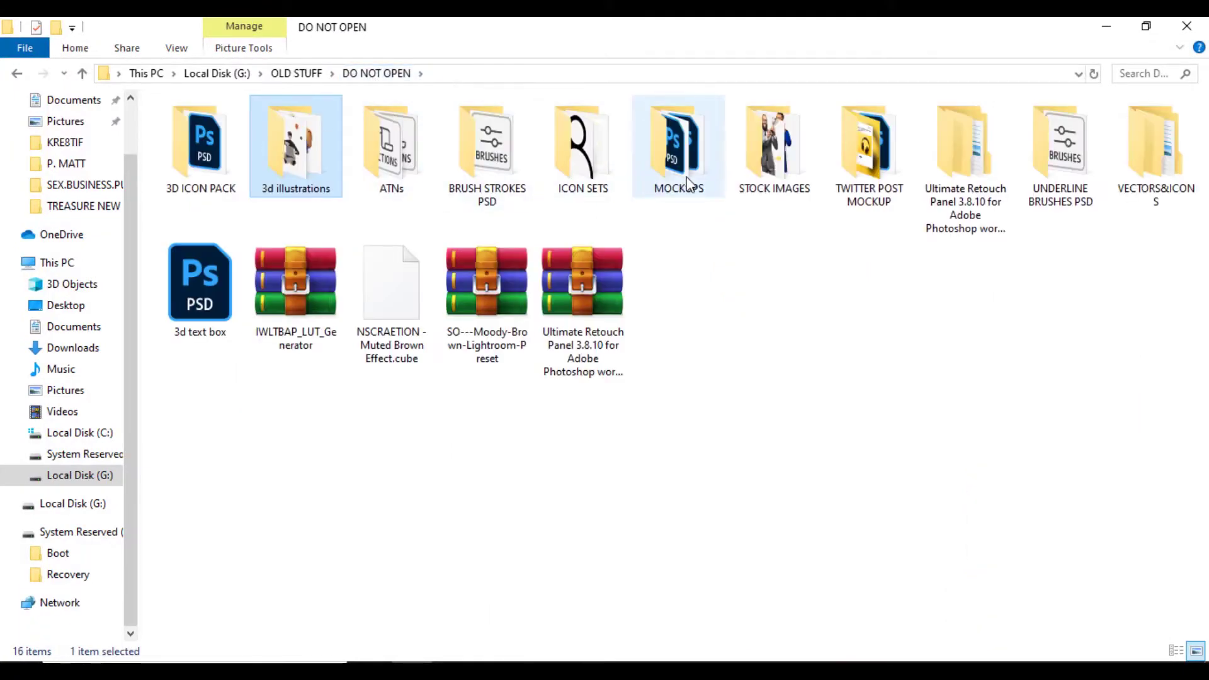
double_click(289, 146)
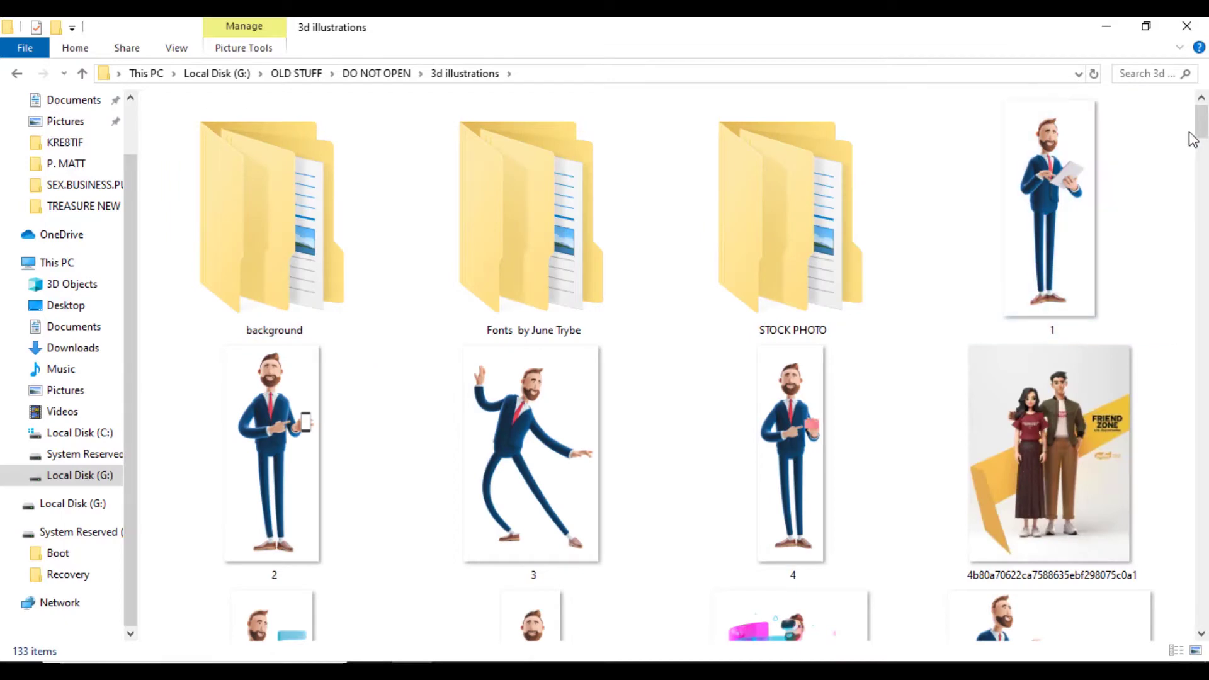
click(17, 74)
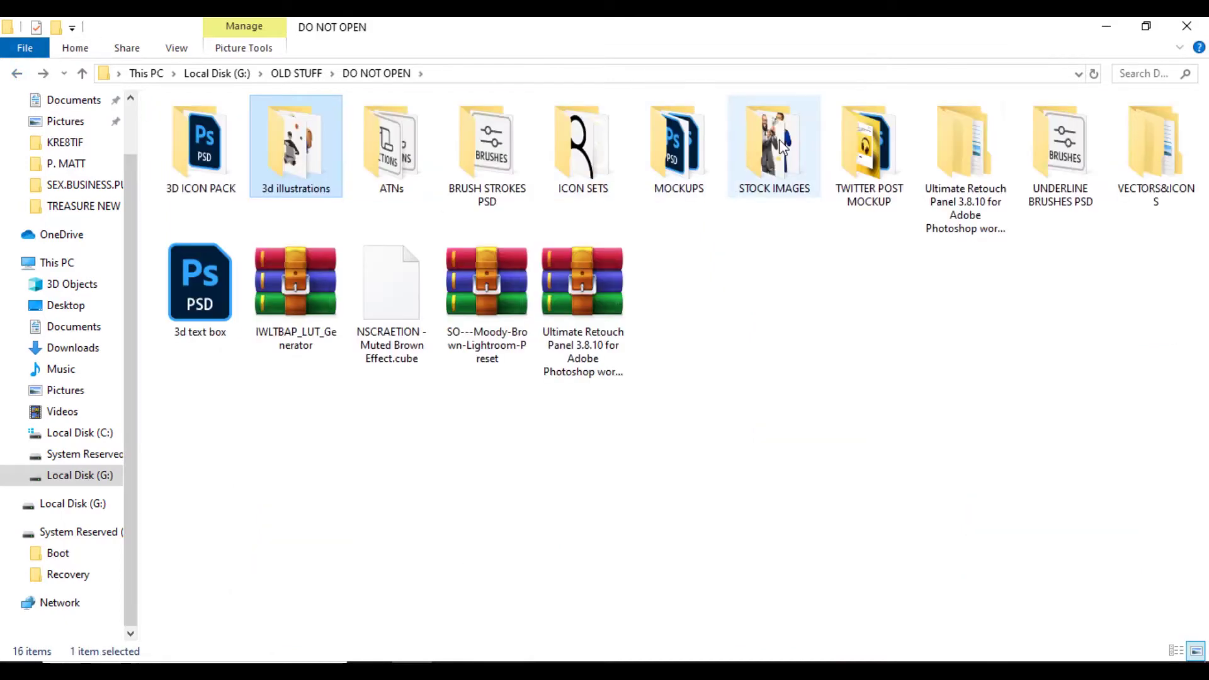
Open the STOCK IMAGES folder and browse its pictures as extra large icons.
double_click(775, 138)
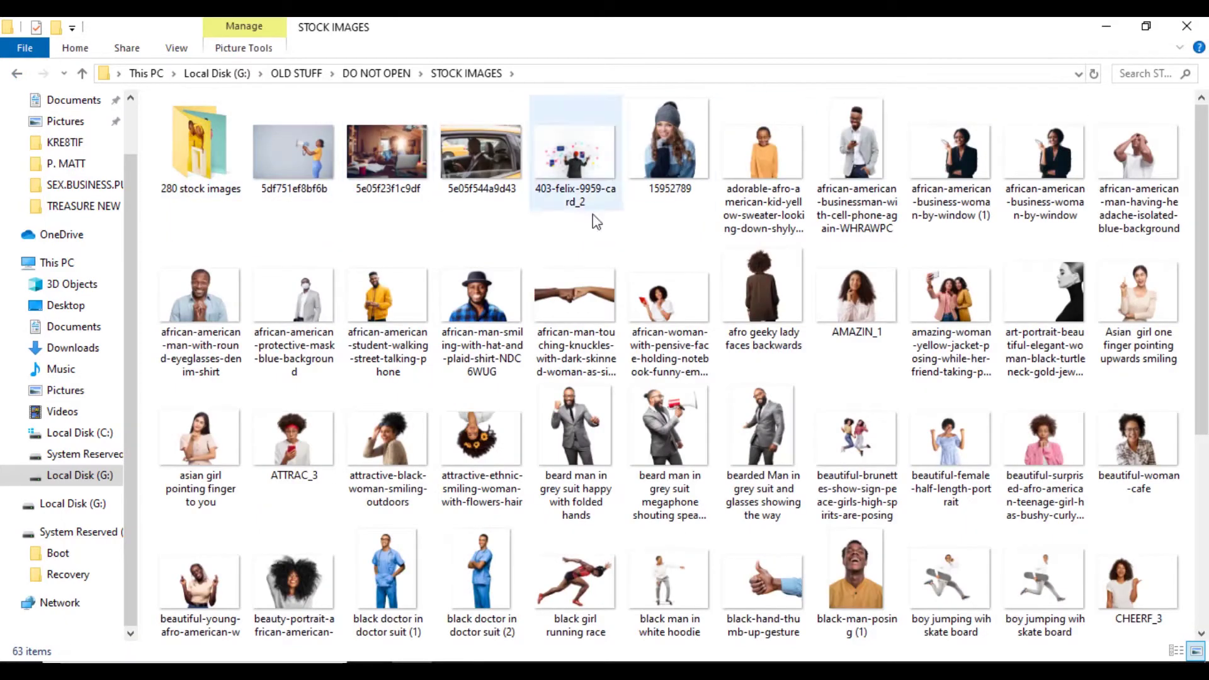
click(177, 50)
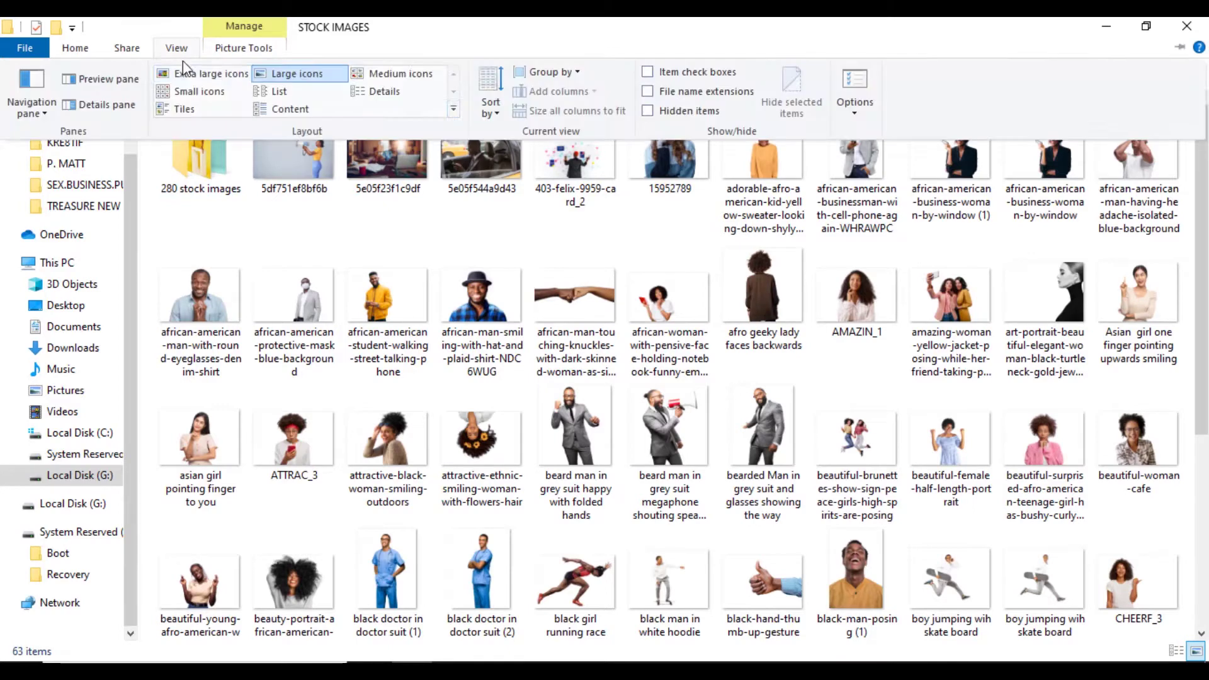
click(195, 76)
drag(1208, 169, 1206, 367)
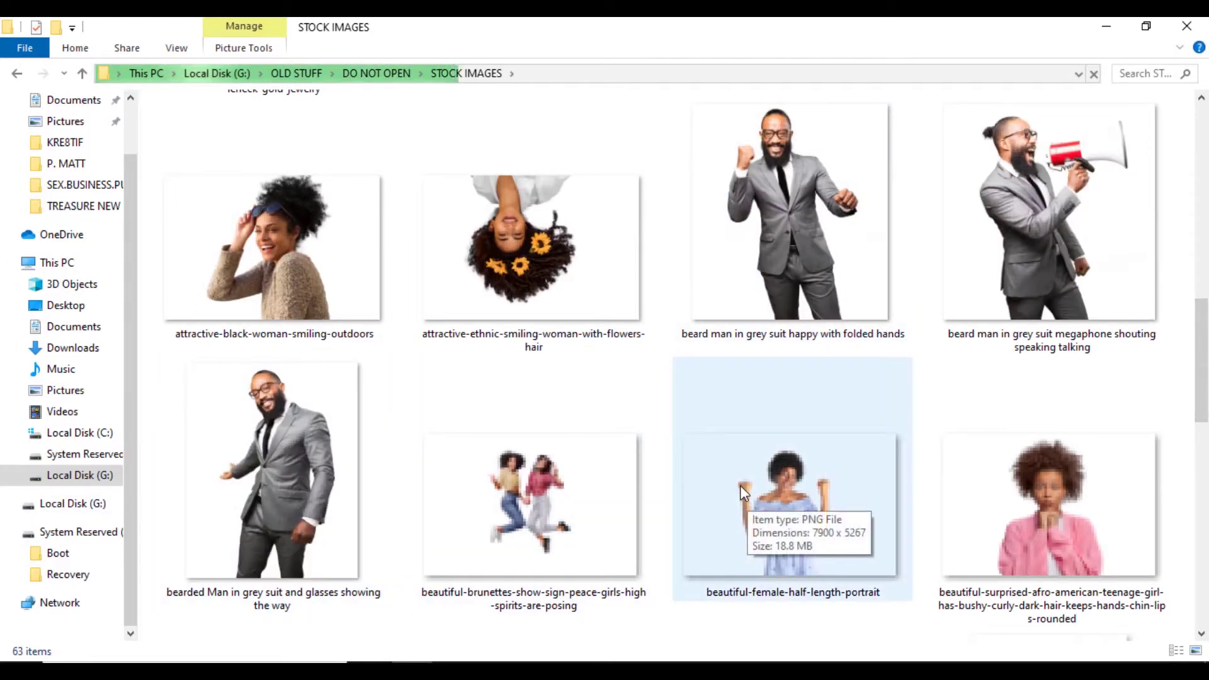
drag(1205, 350, 1206, 528)
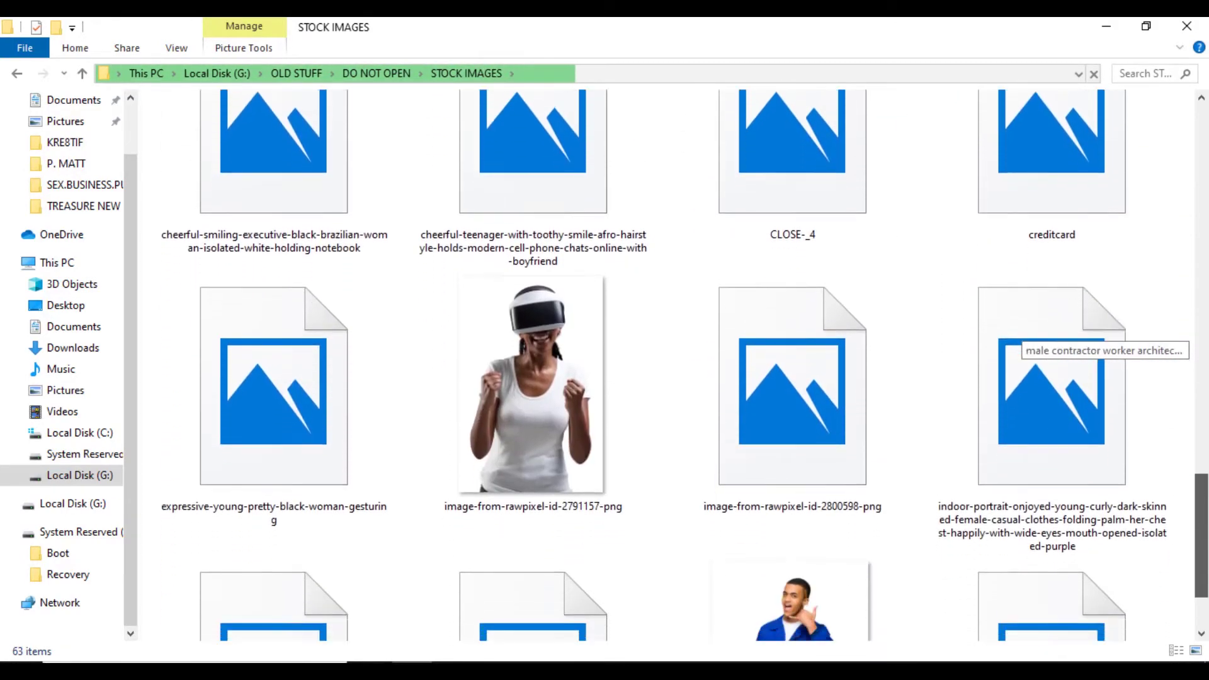
Place image-from-rawpixel-id-2791157-png into the Photoshop document, scaled down and centred against the lower edge of the canvas.
click(543, 398)
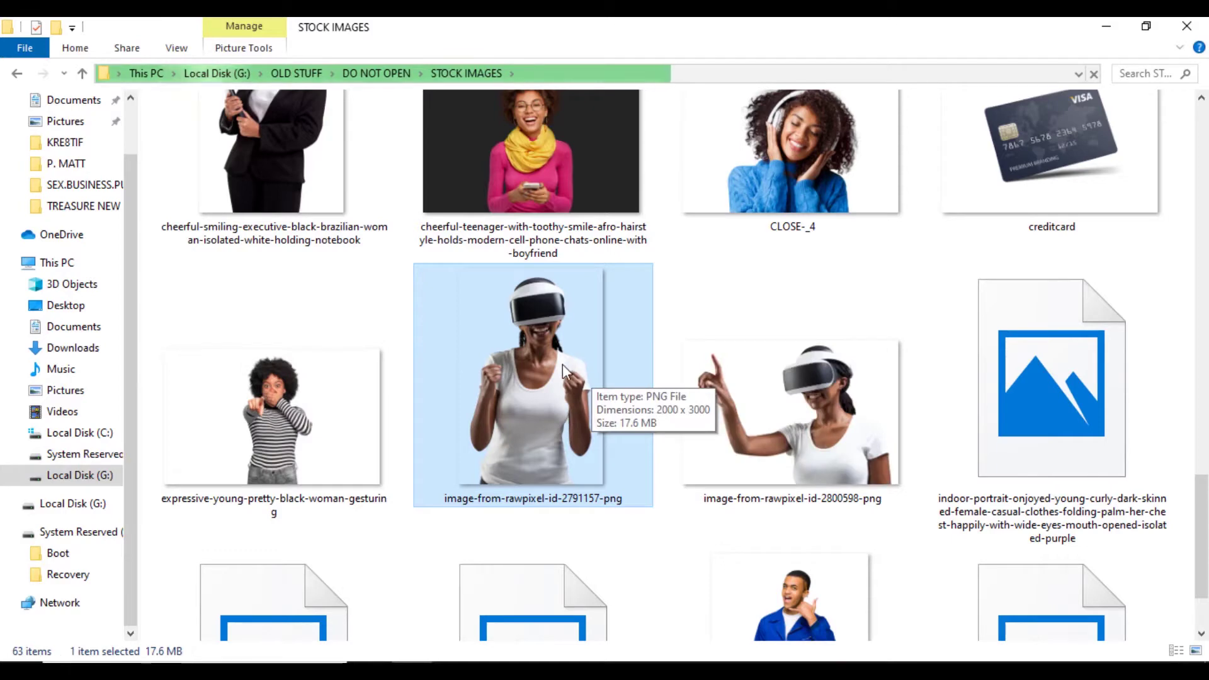
drag(537, 376, 489, 419)
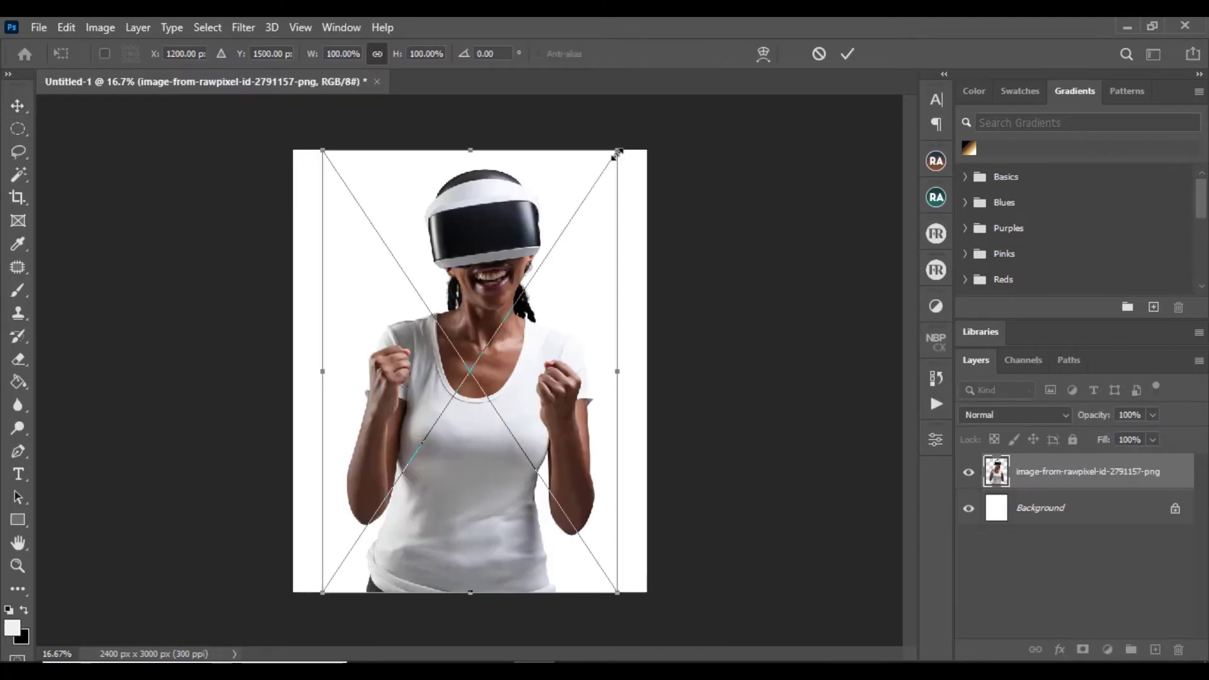
drag(614, 150, 562, 238)
drag(469, 323, 495, 323)
click(848, 54)
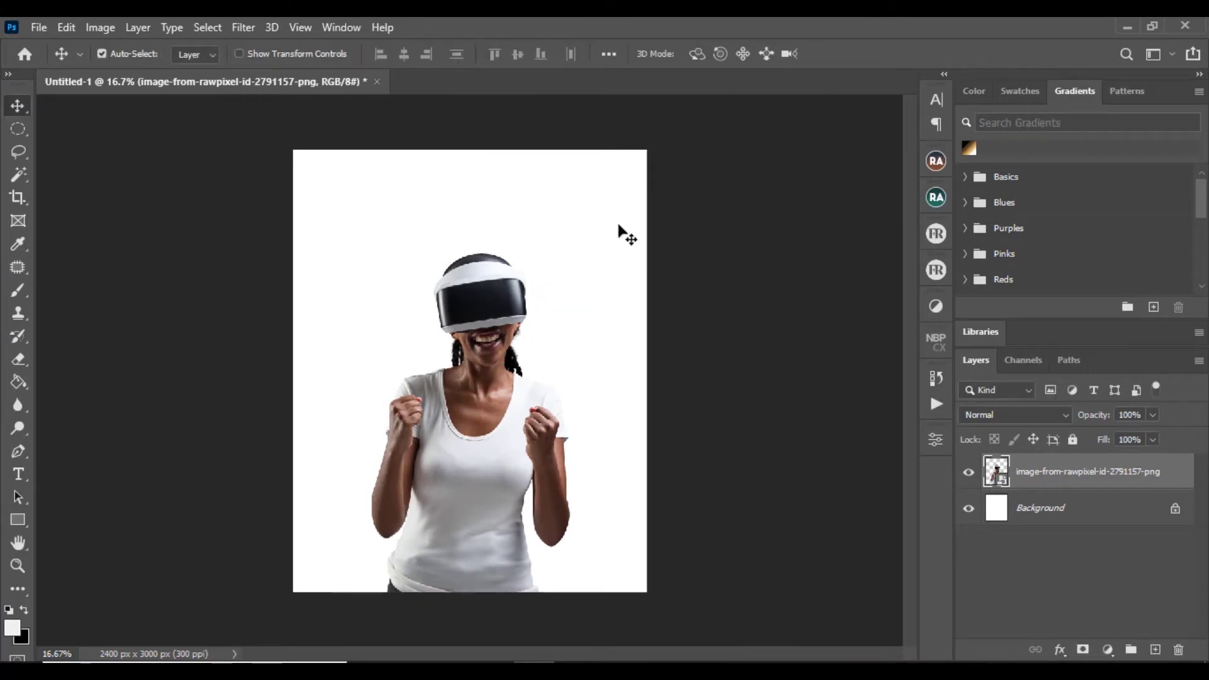
Hide the placed woman image layer and undo the unlocking of the Background layer.
click(969, 473)
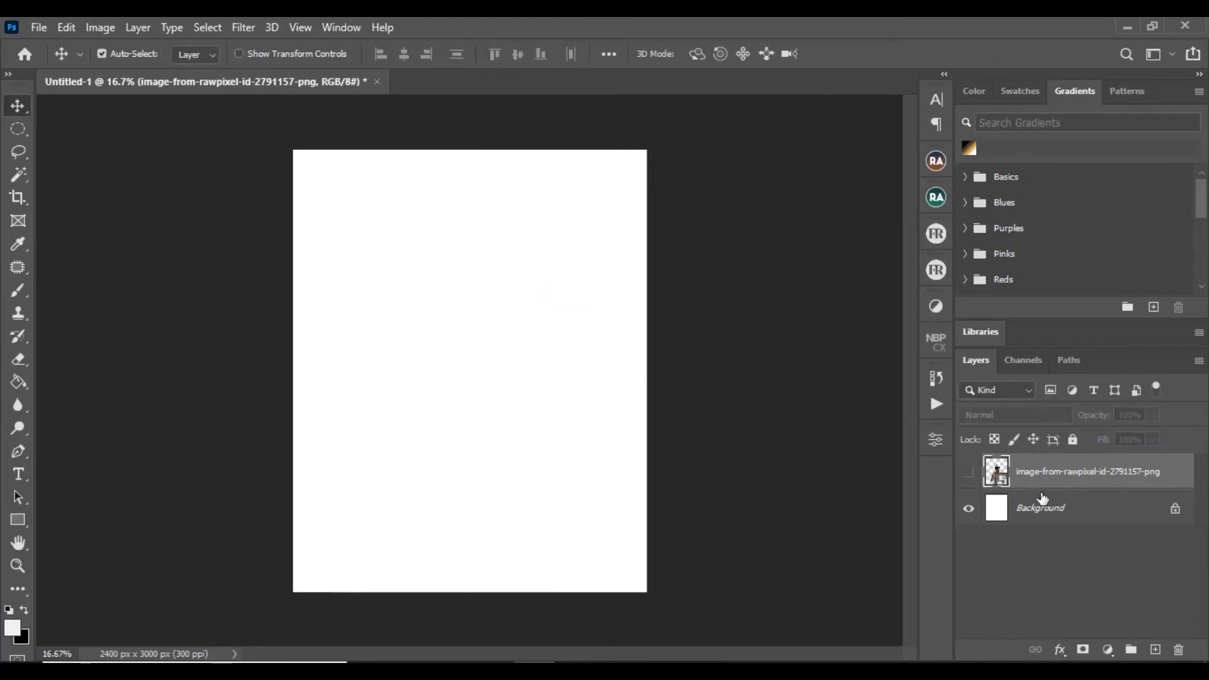
click(969, 473)
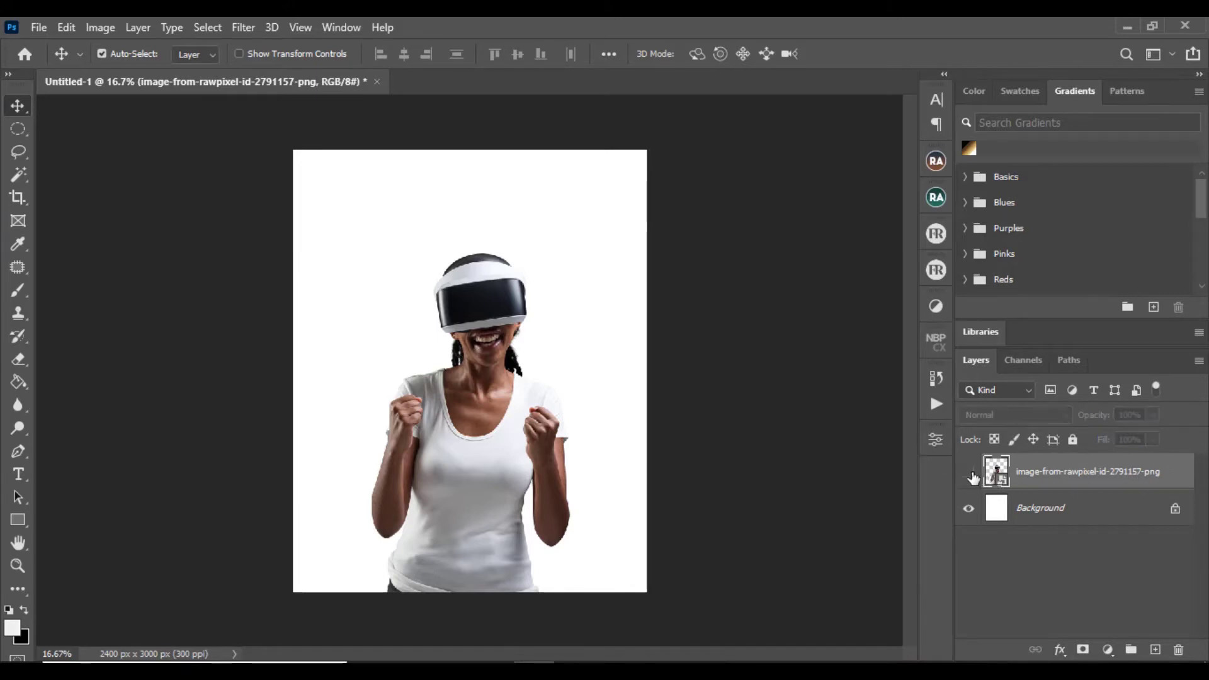
click(969, 473)
click(1176, 511)
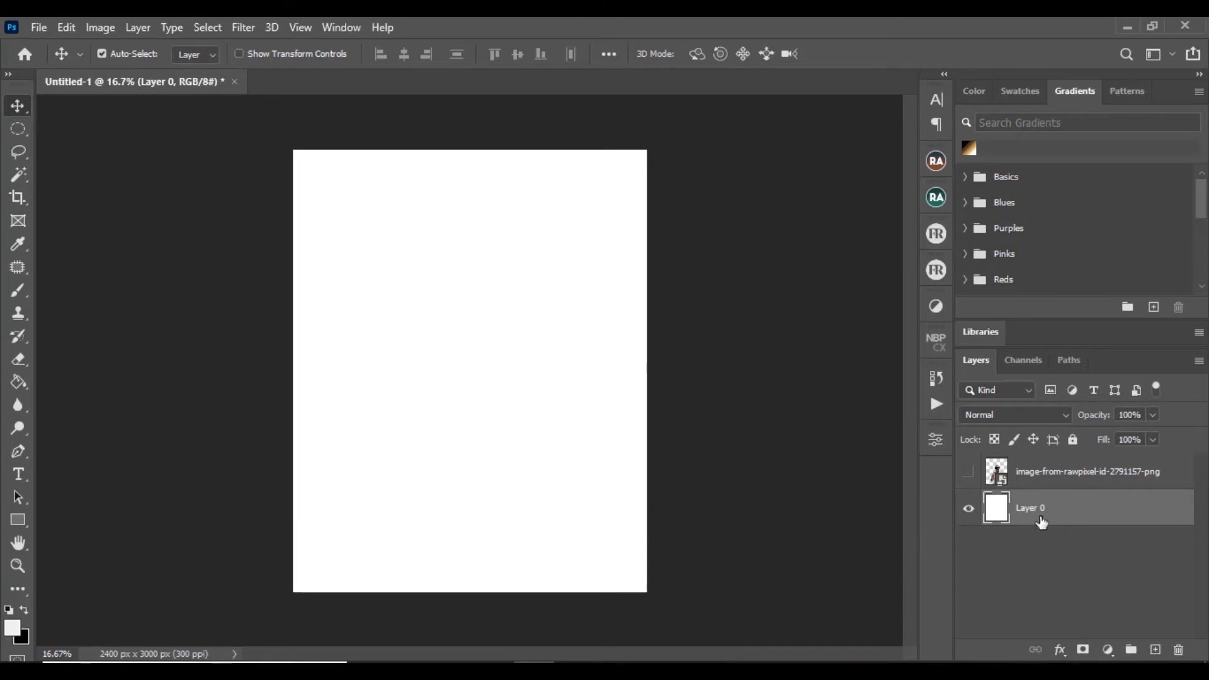
key(ctrl+z)
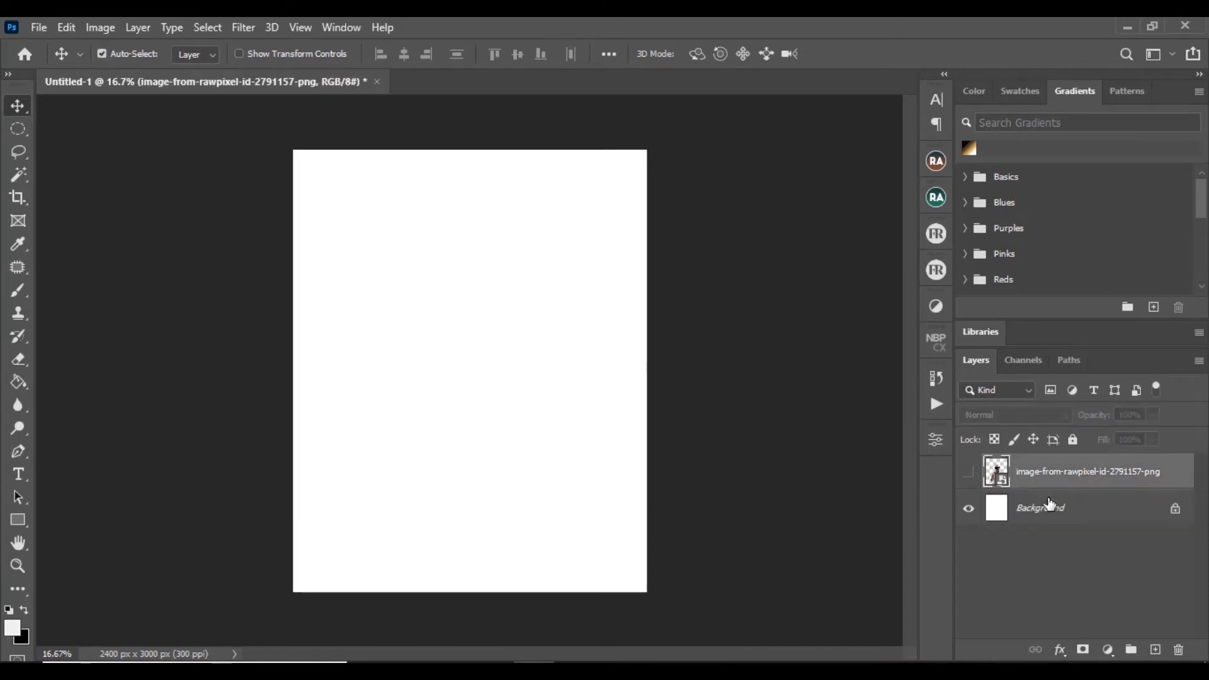
Add a new empty layer directly above the Background layer and name it SOLID.
click(1083, 514)
click(1155, 649)
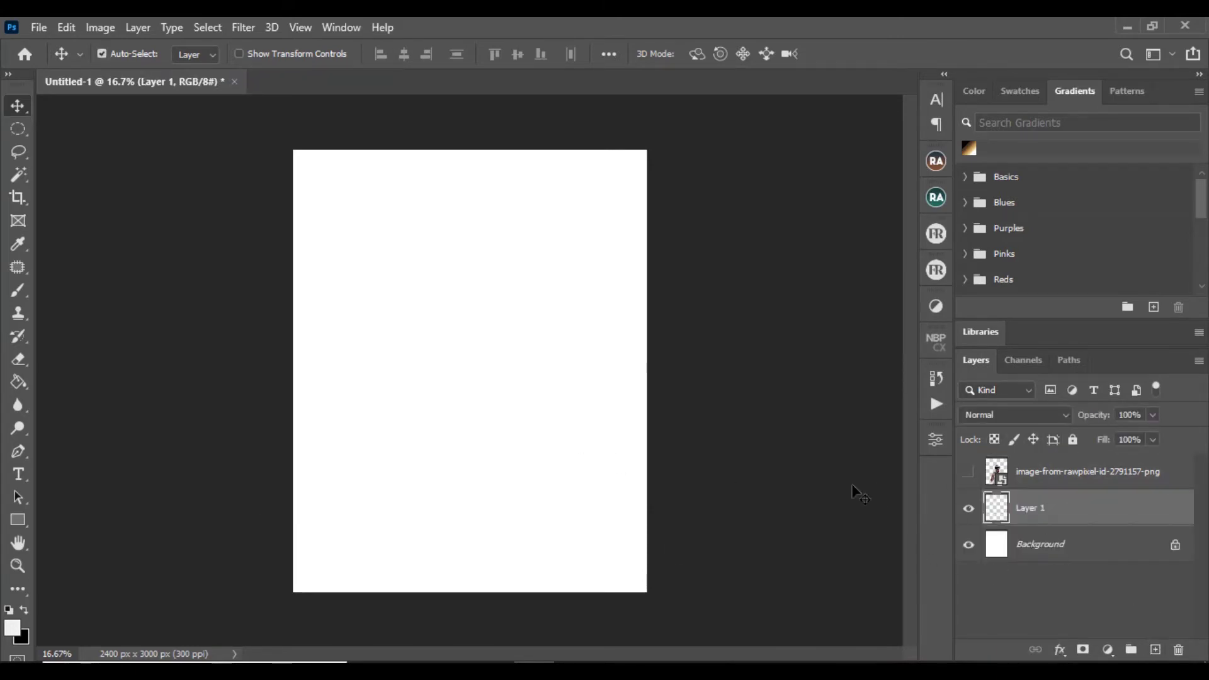
double_click(1026, 510)
text(SOLID)
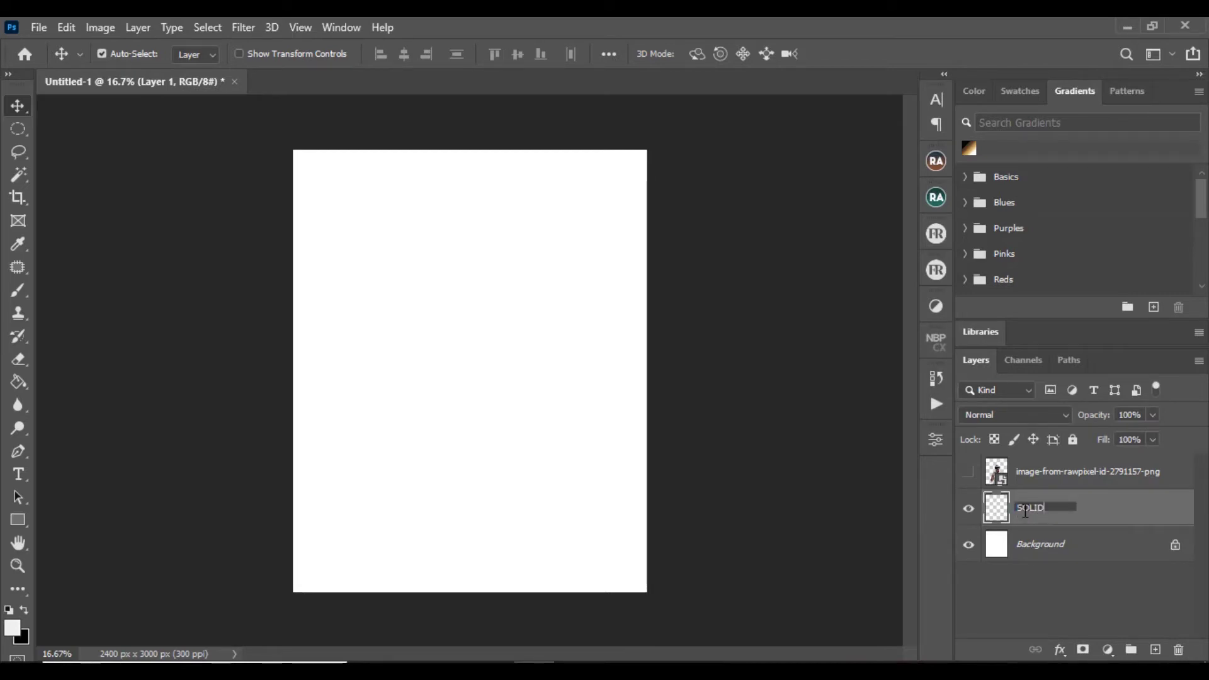
key(Return)
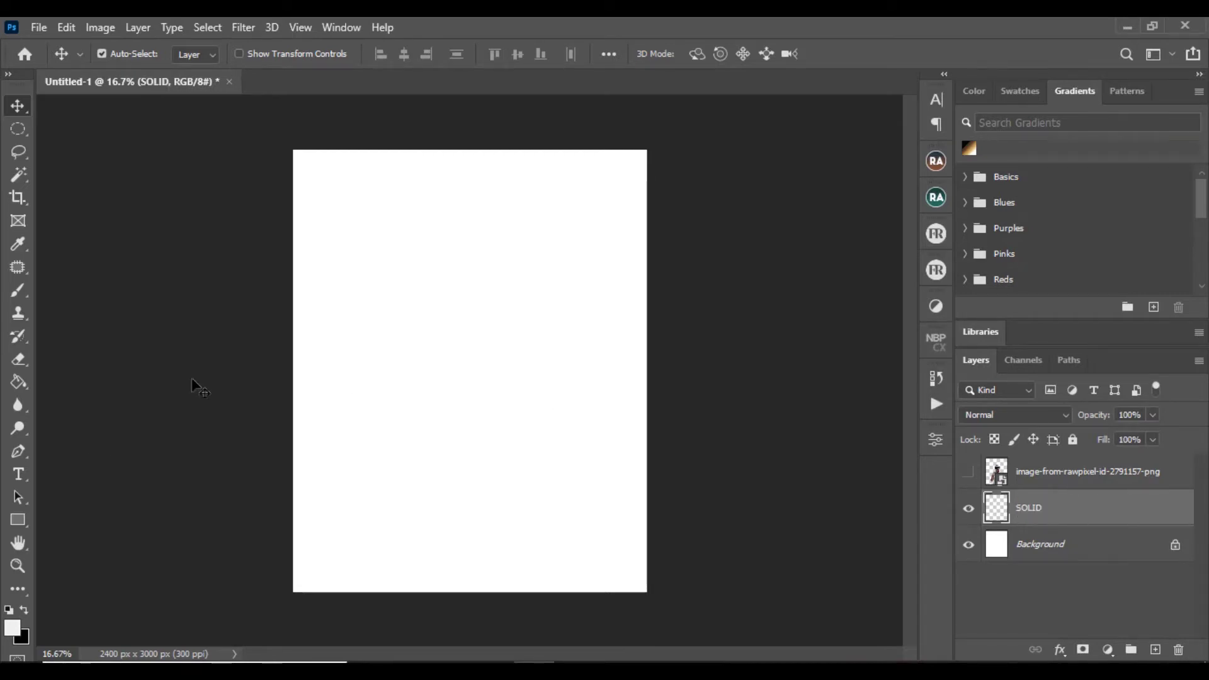
Set the foreground colour to magenta b90190.
click(12, 628)
mouse_move(896, 334)
mouse_down()
mouse_move(909, 303)
mouse_move(885, 334)
mouse_up()
drag(994, 549, 932, 554)
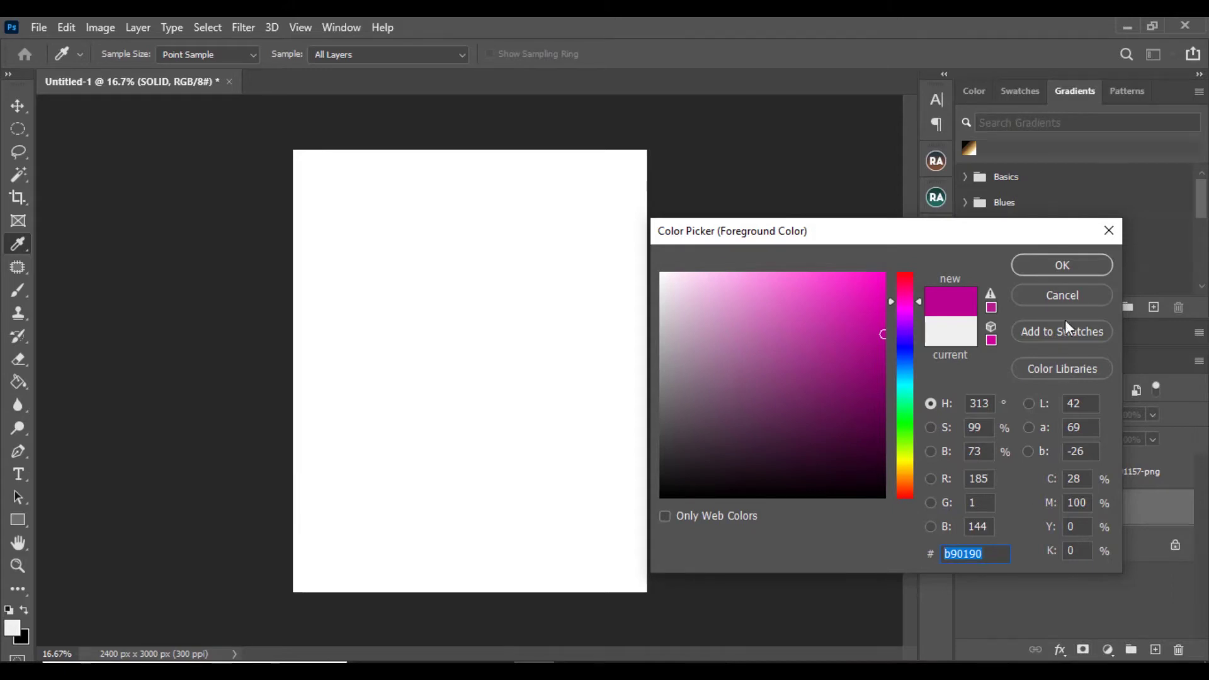
click(1063, 266)
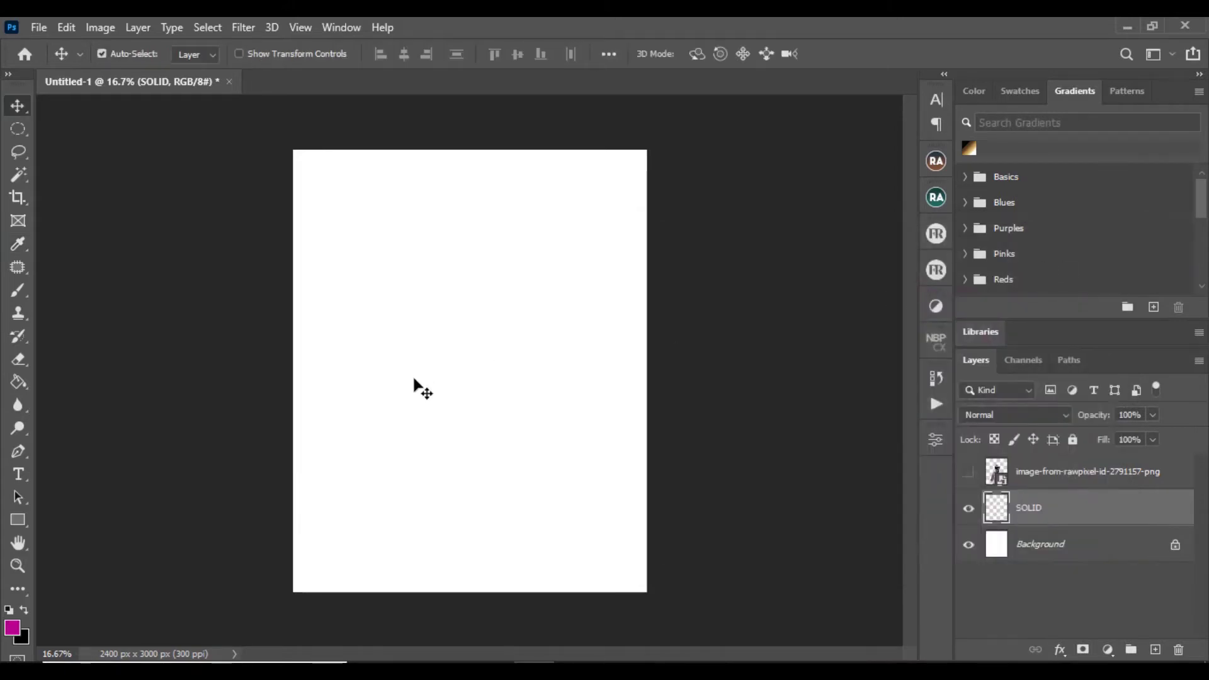
Fill the SOLID layer with the magenta foreground colour using the Paint Bucket tool.
key(g)
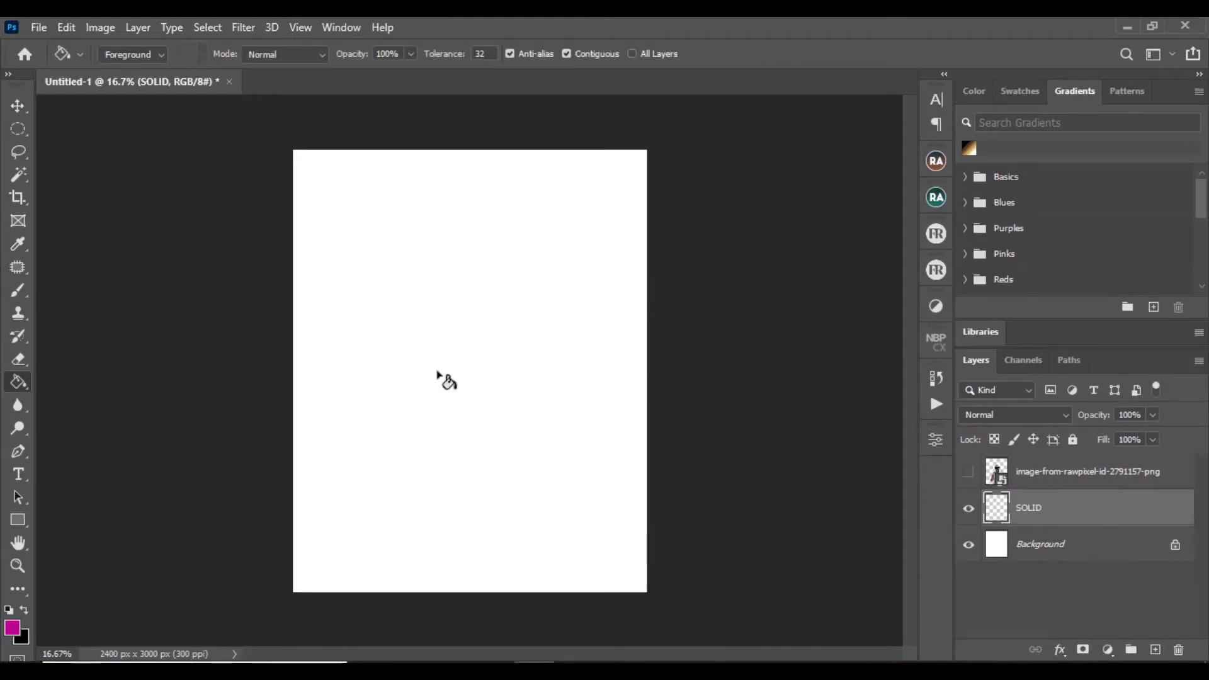
click(467, 370)
click(18, 105)
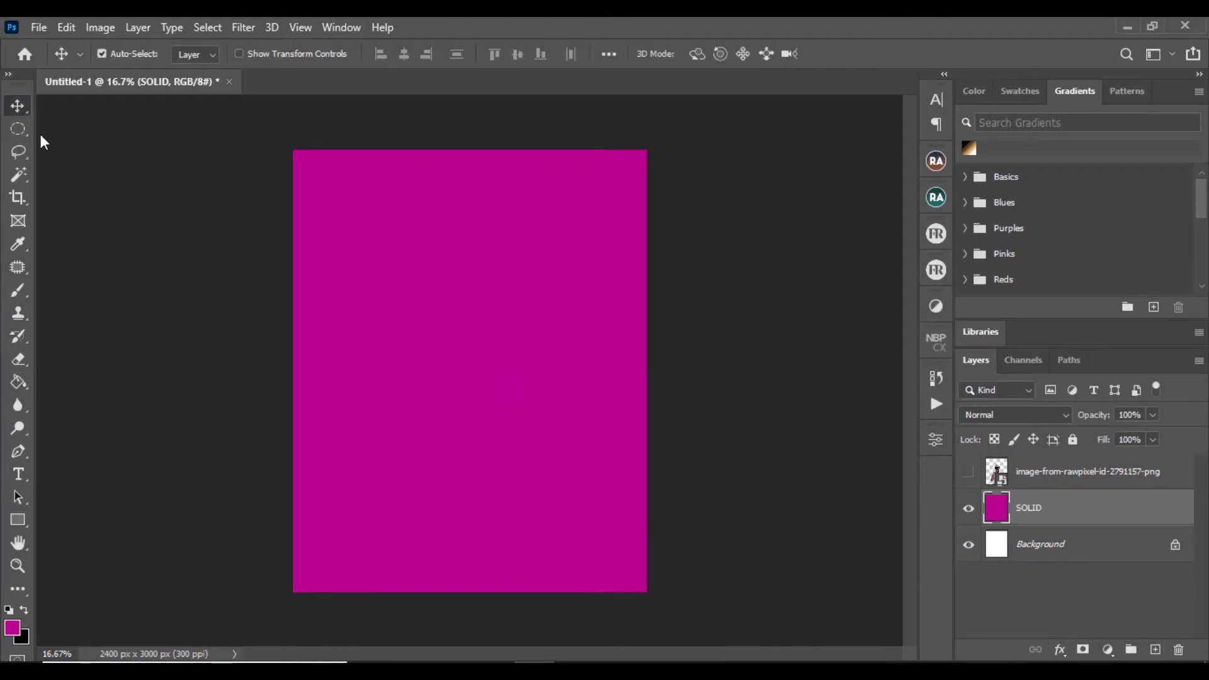
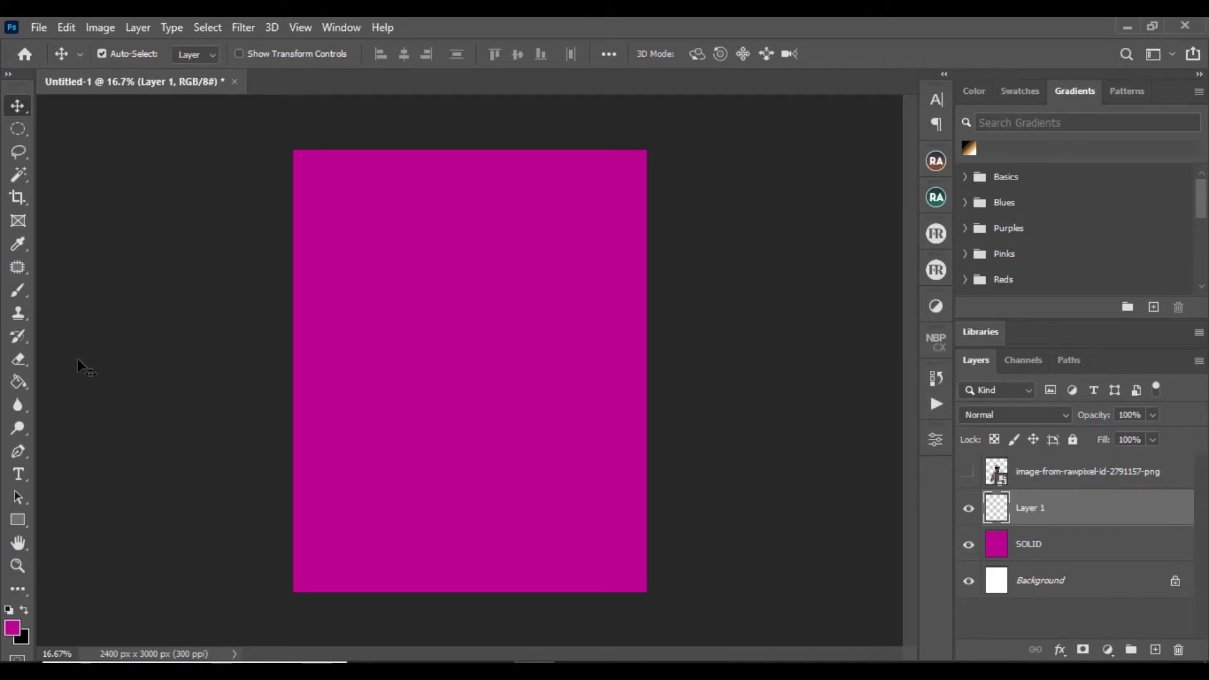
Change the foreground colour to the brighter pink ff00a8.
click(12, 628)
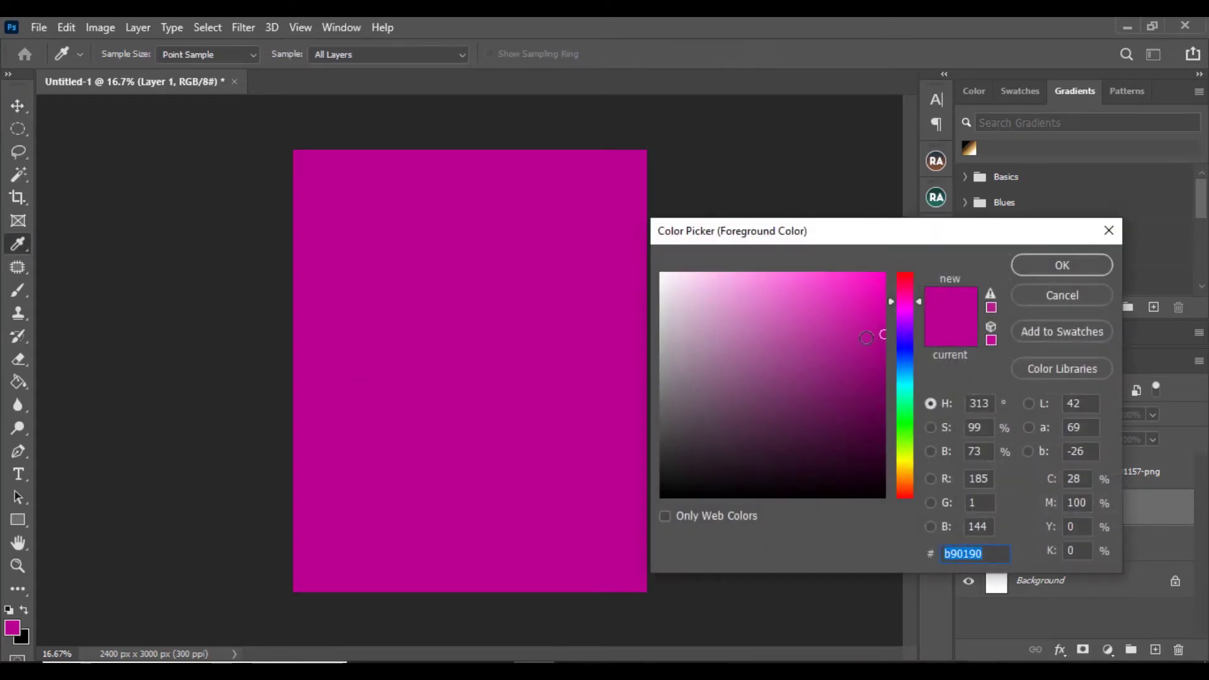
mouse_move(880, 339)
mouse_down()
mouse_move(886, 271)
mouse_move(892, 296)
mouse_up()
click(893, 301)
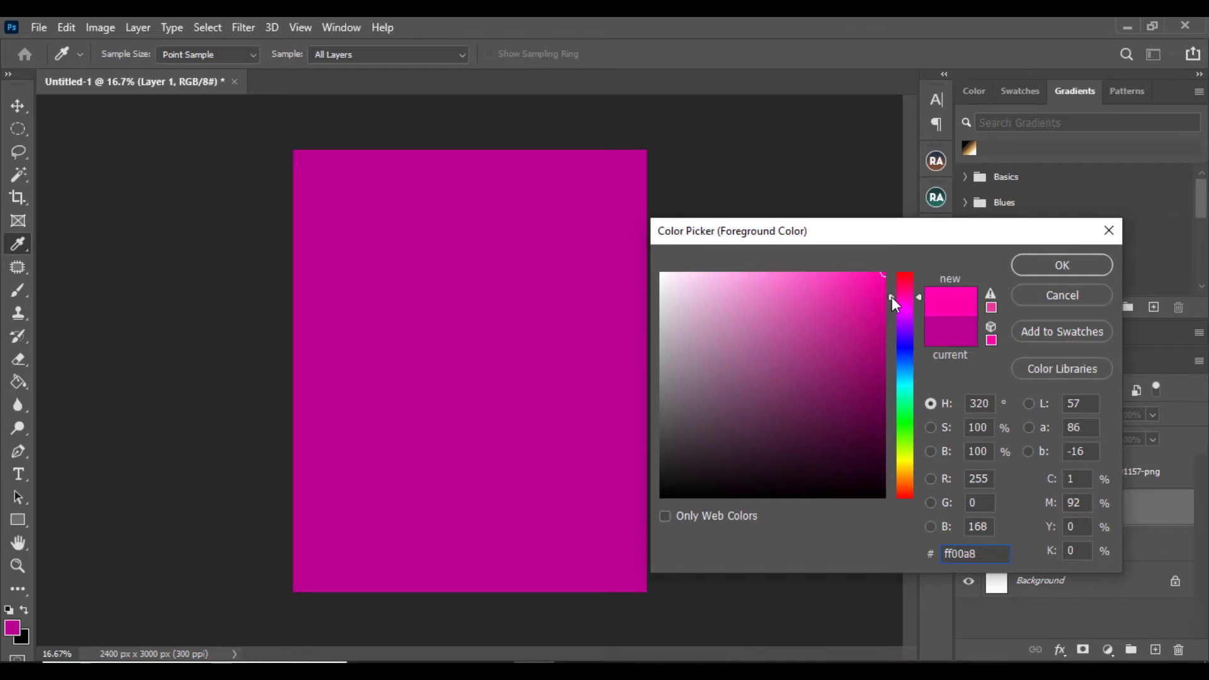
click(1062, 265)
key(v)
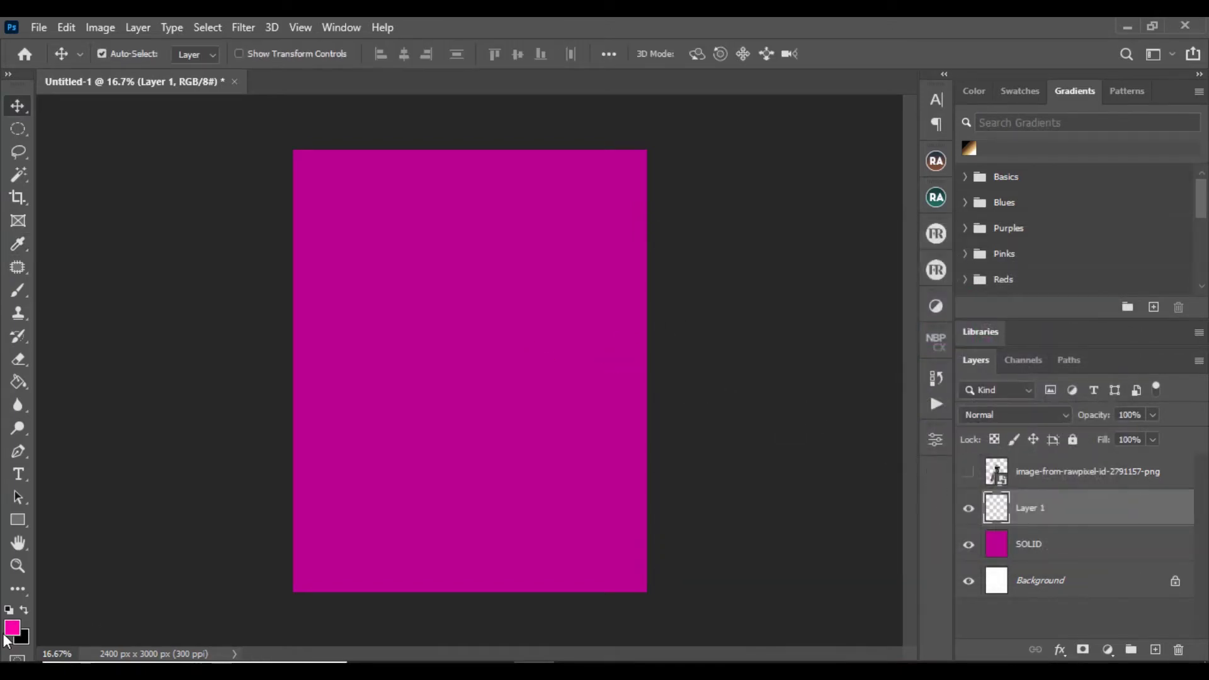
click(12, 628)
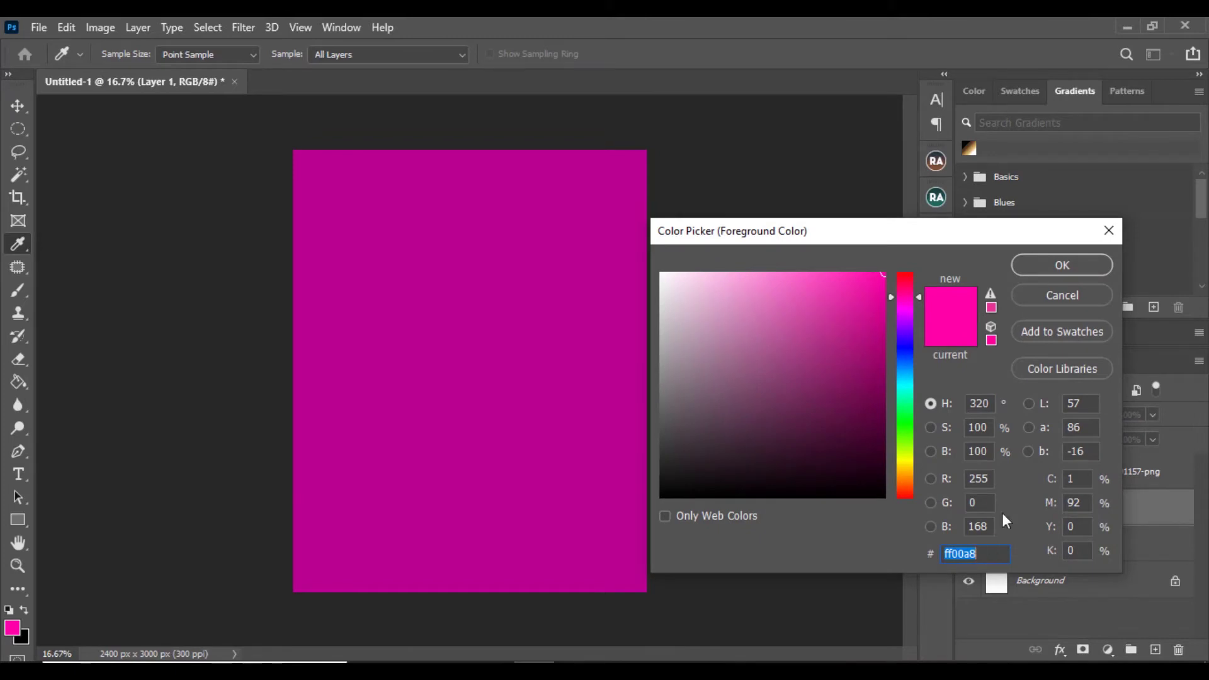
click(1054, 267)
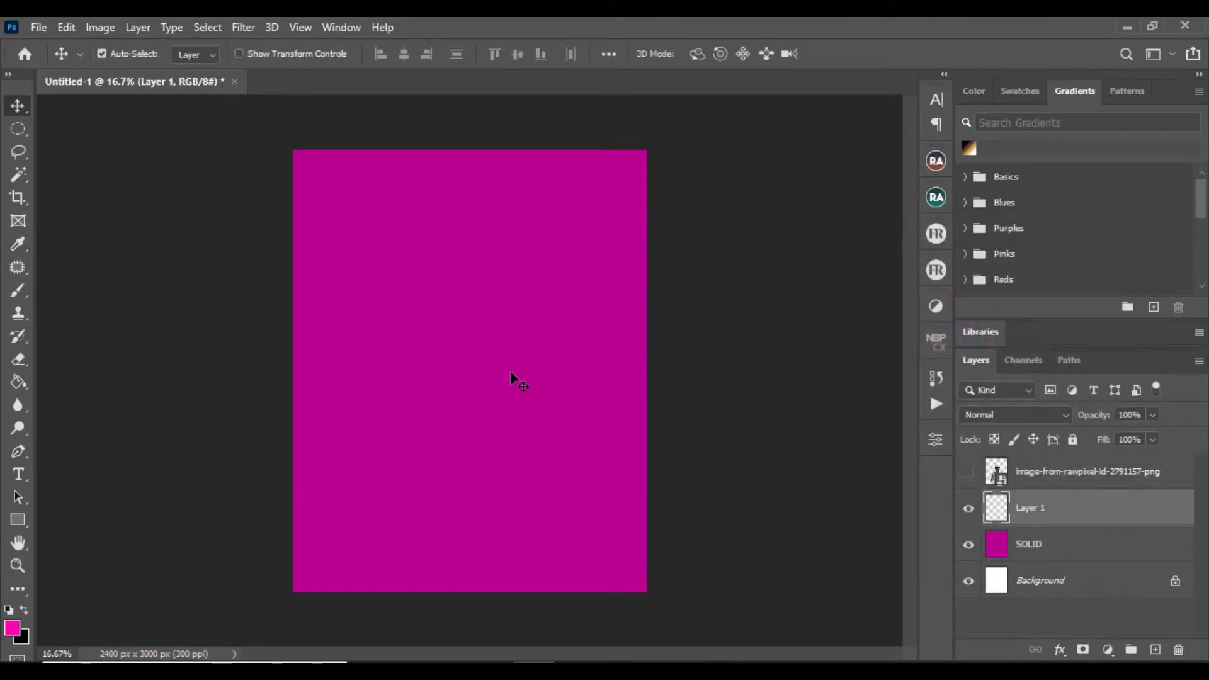
Set up the Brush tool with a soft round tip at 0% hardness and a size of 1700 px.
key(b)
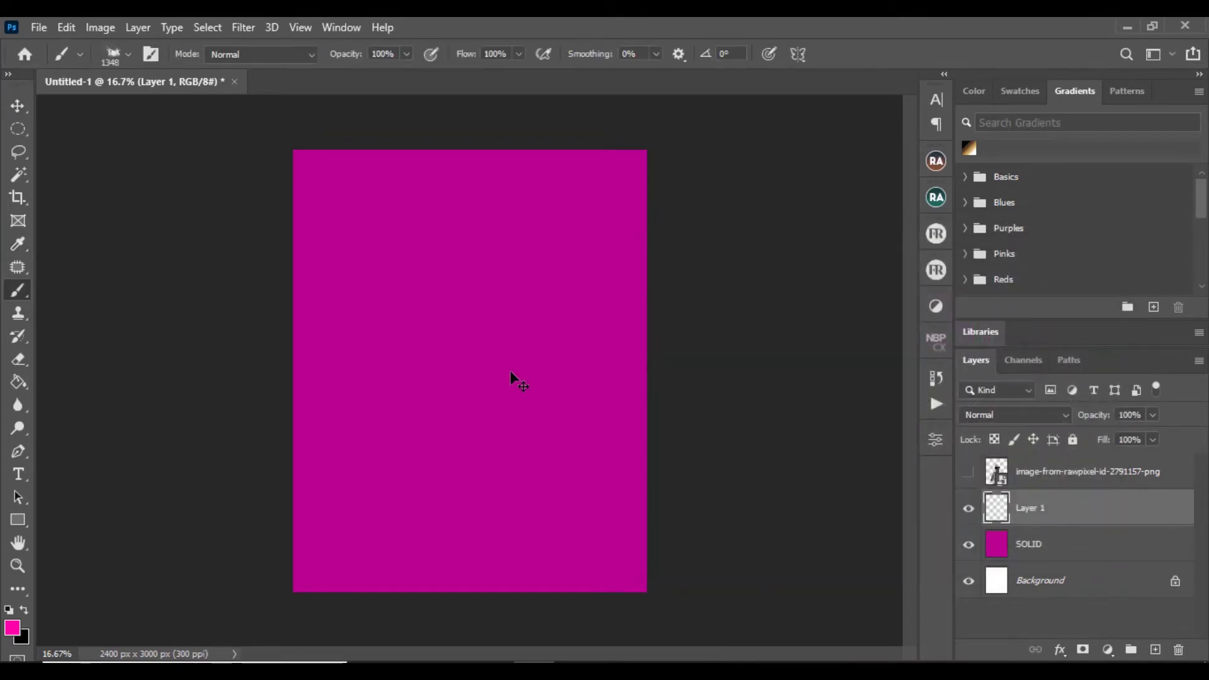
click(127, 55)
click(95, 221)
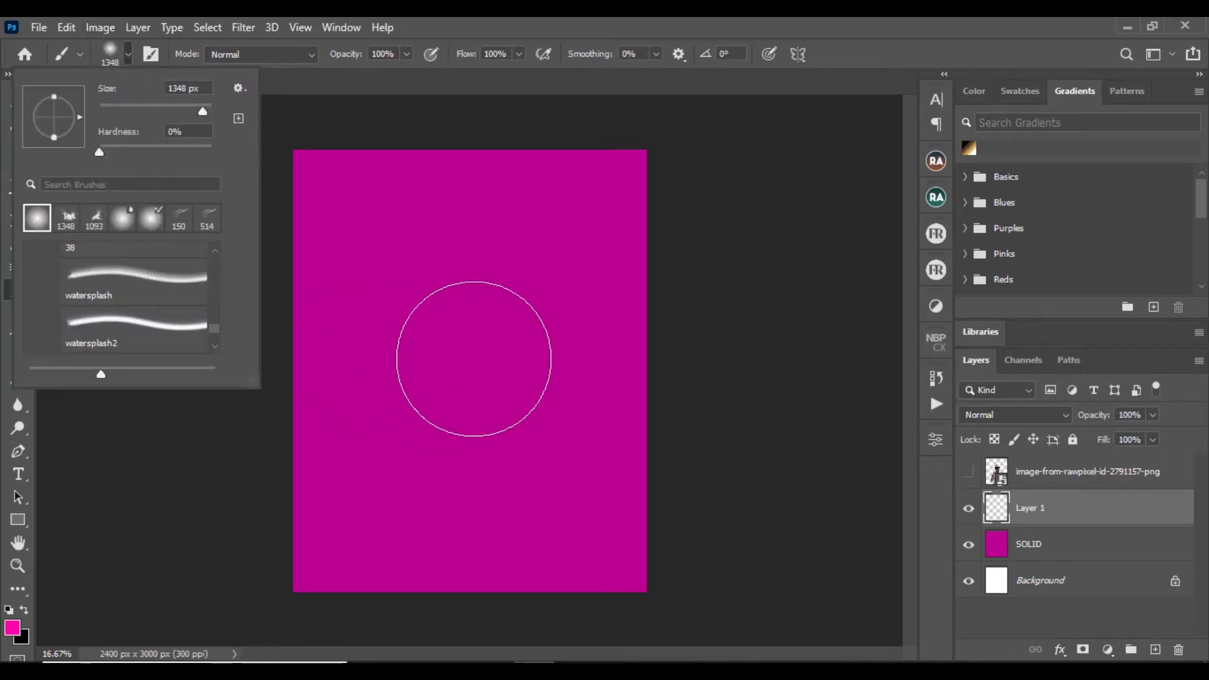
click(473, 359)
click(474, 359)
key(ctrl+z)
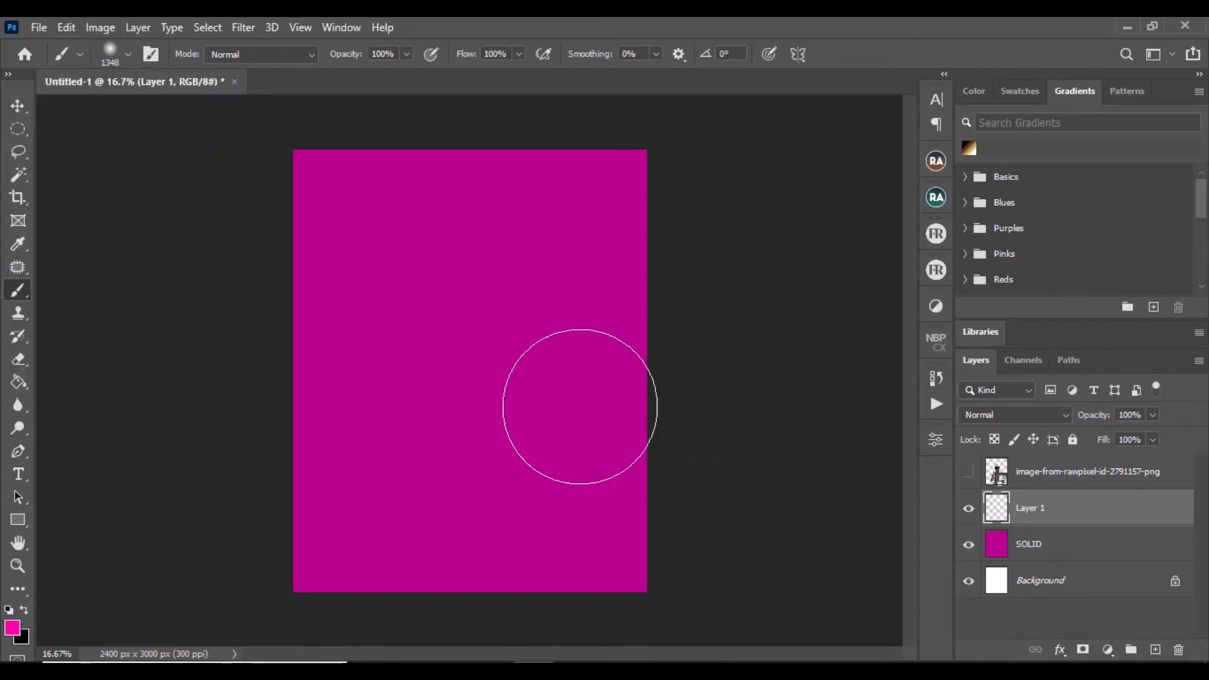
key(bracketright)
key(bracketright)
key(bracketright)
key(bracketright)
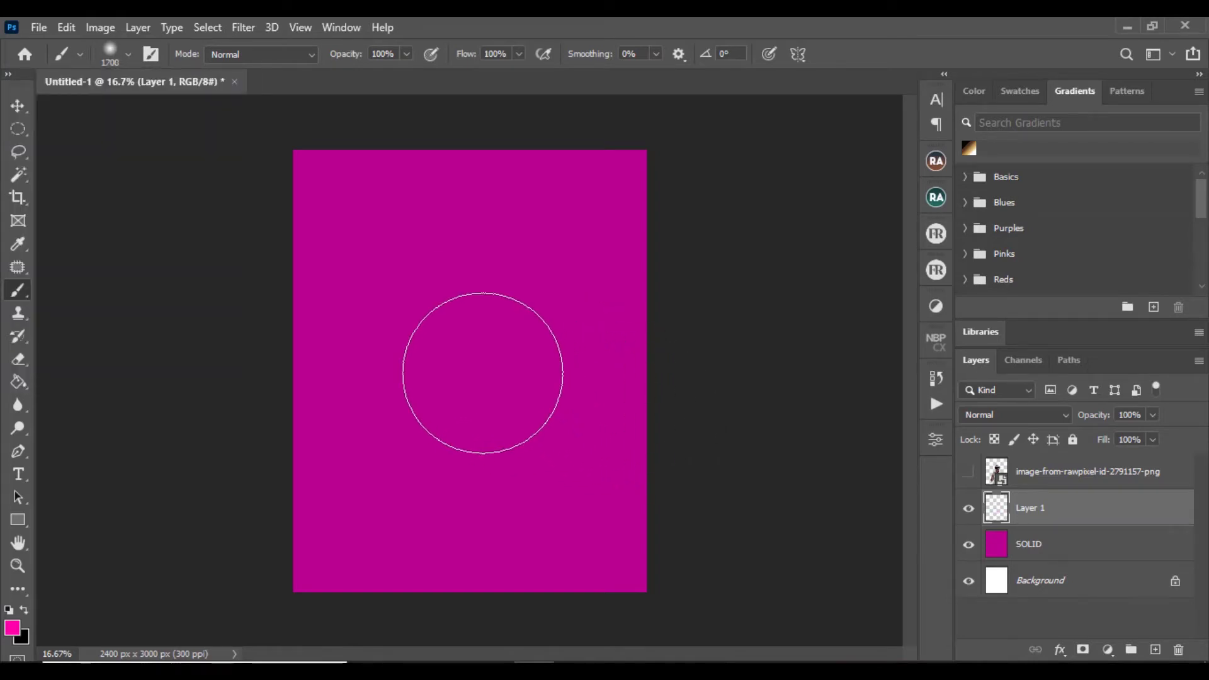
Paint a single soft pink glow in the centre of the canvas on the empty layer above SOLID.
click(458, 381)
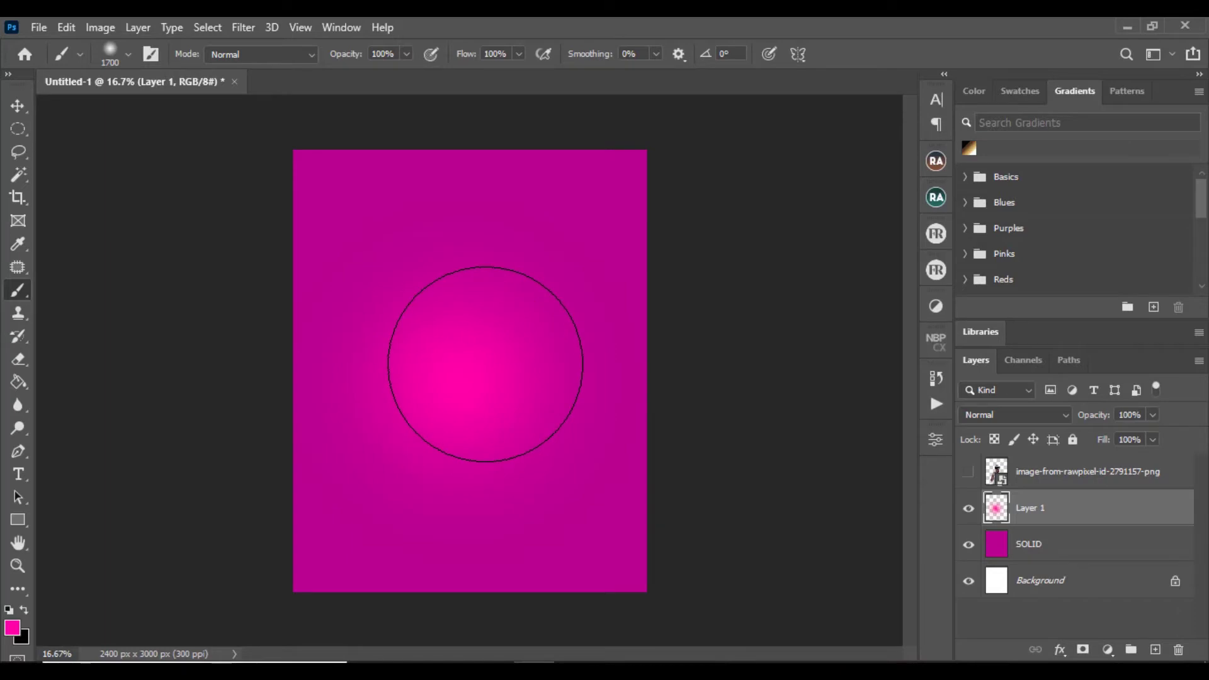
key(ctrl+z)
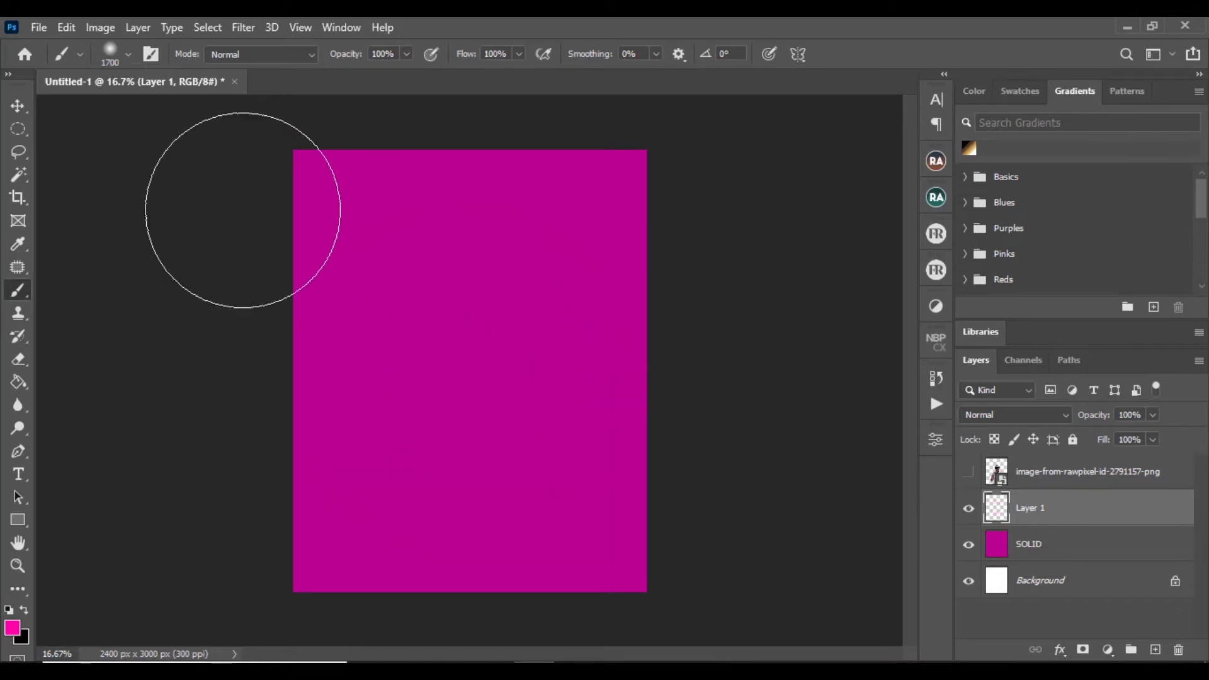
click(479, 367)
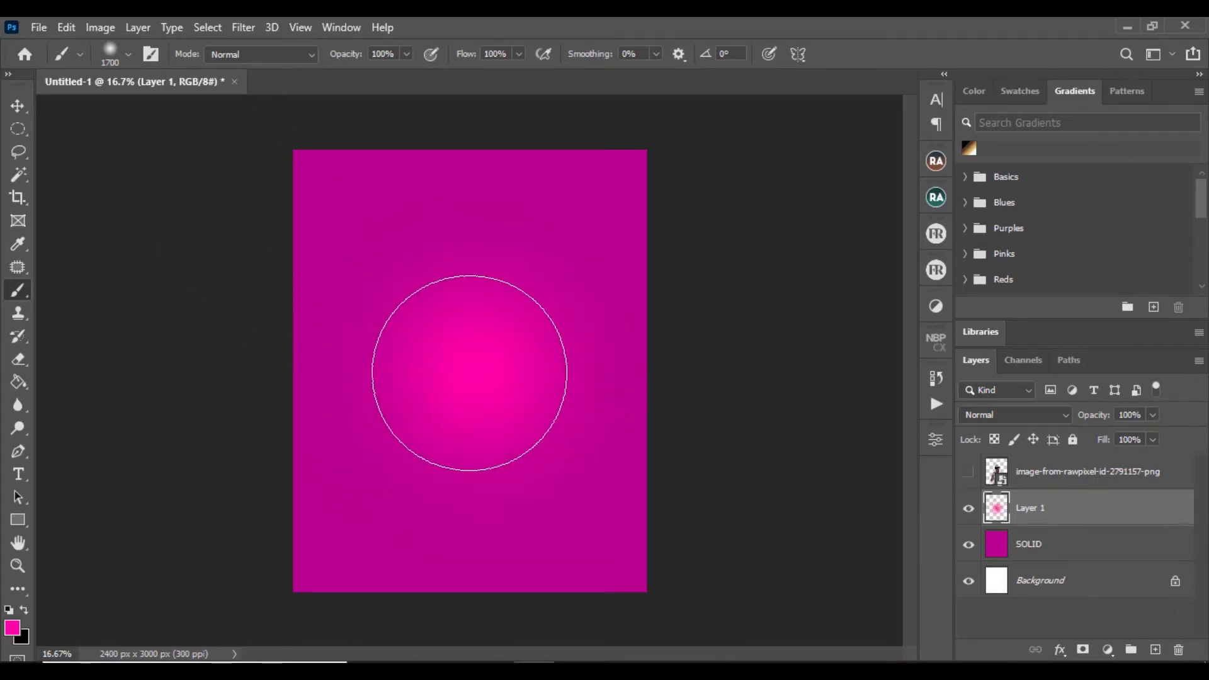
click(20, 109)
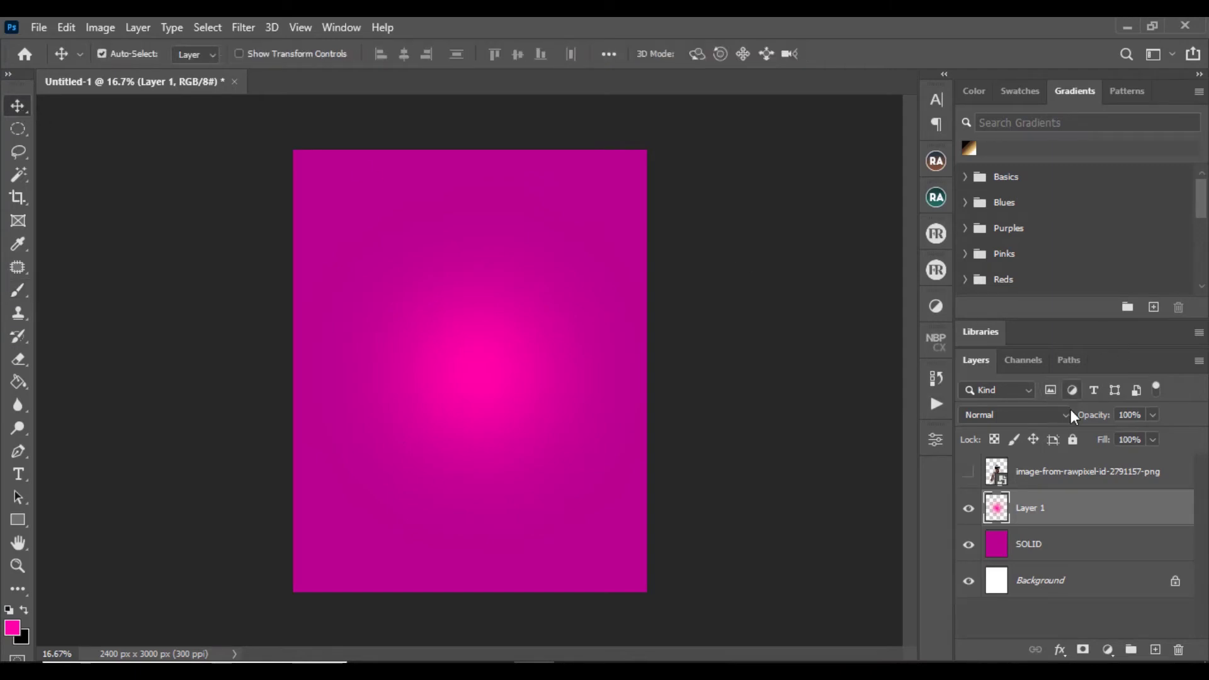
Lower the pink glow layer's opacity to 80%, then enlarge it to about 128.55% and centre it on the canvas.
click(1152, 416)
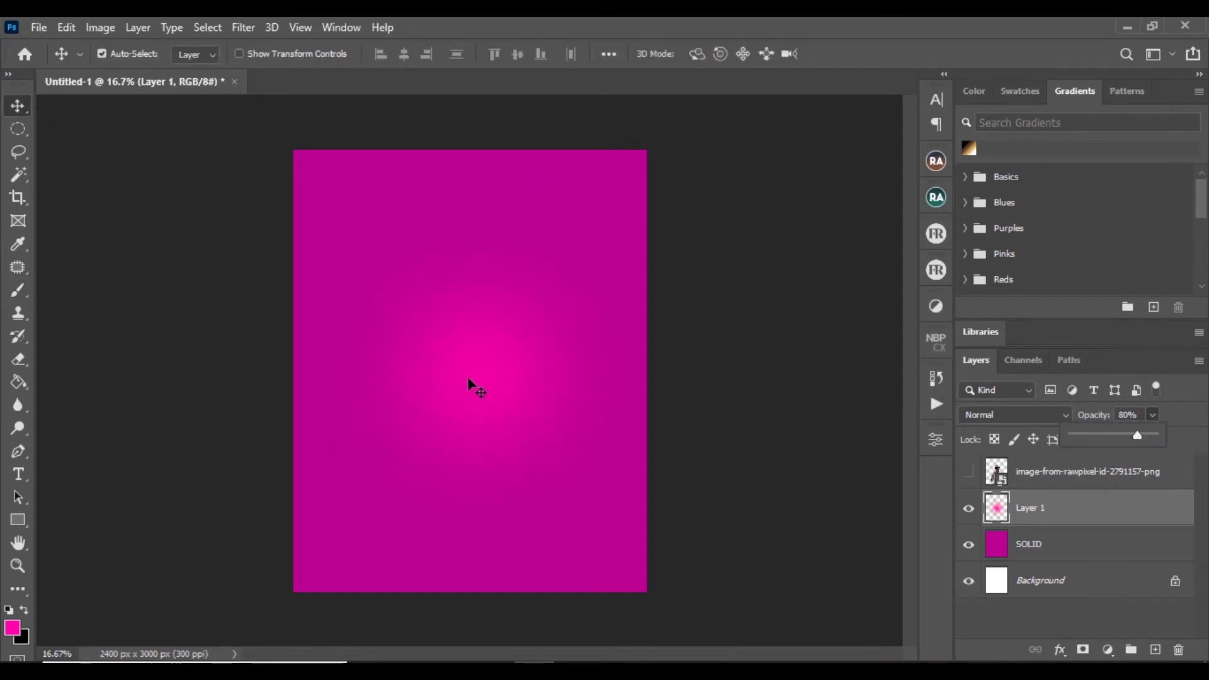
drag(467, 377, 476, 390)
key(ctrl+t)
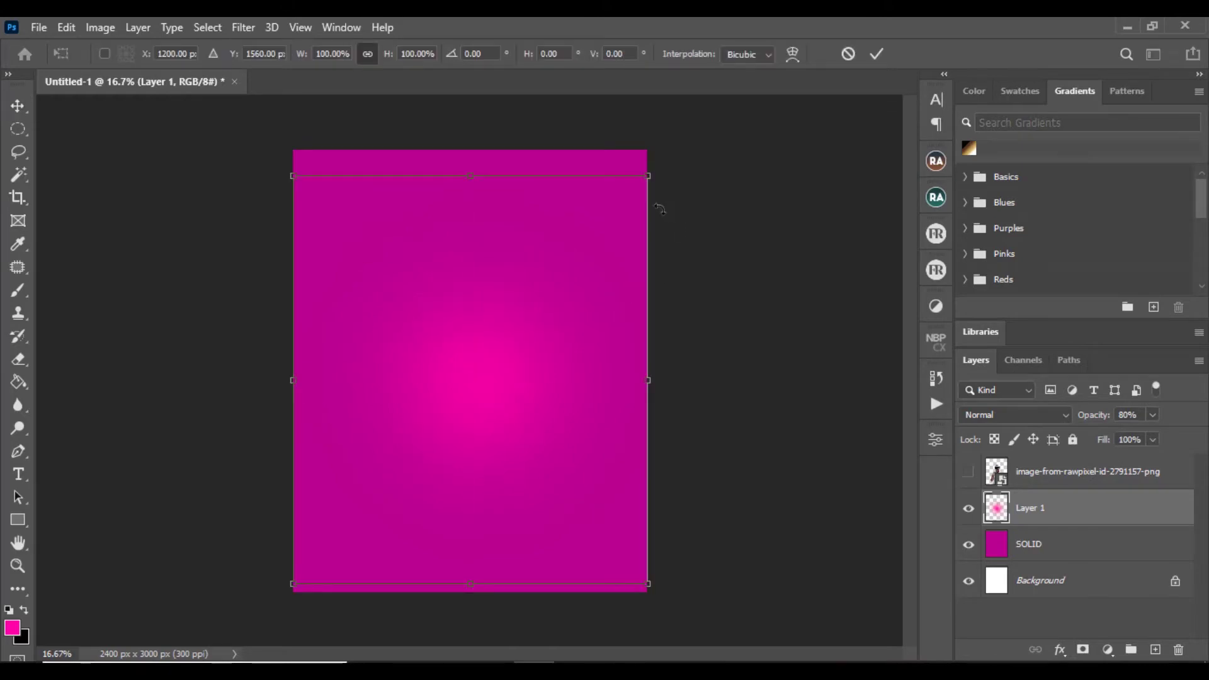
drag(649, 176, 748, 94)
drag(504, 346, 463, 374)
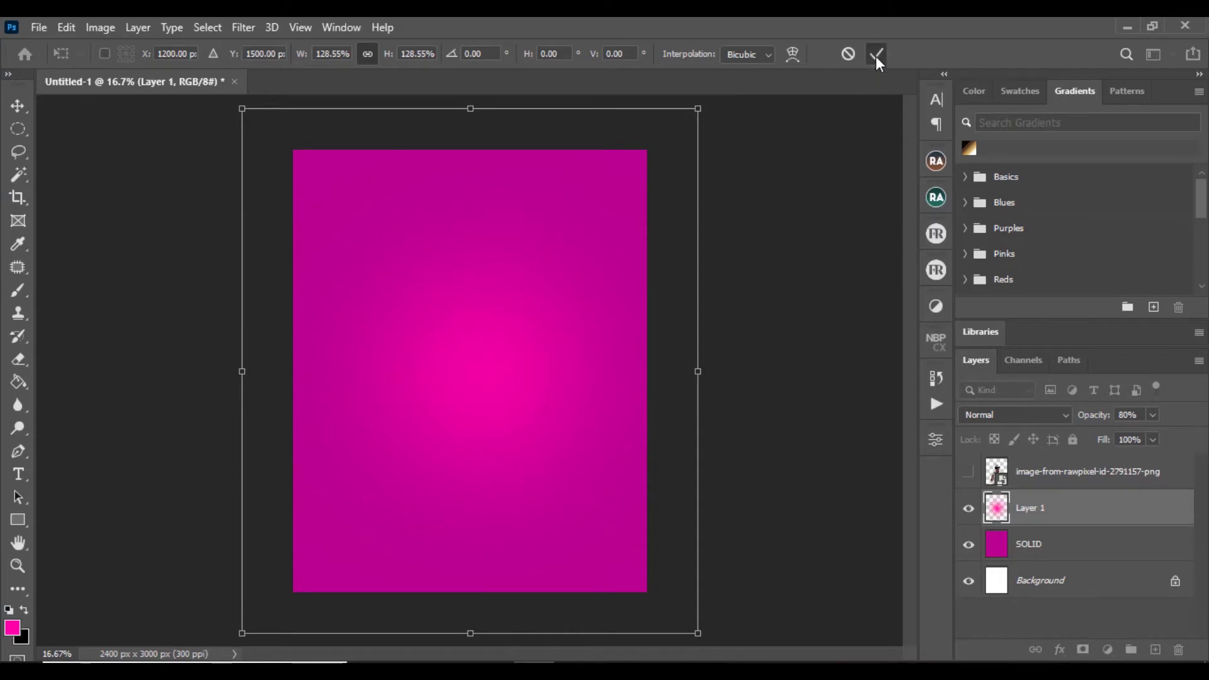
click(877, 55)
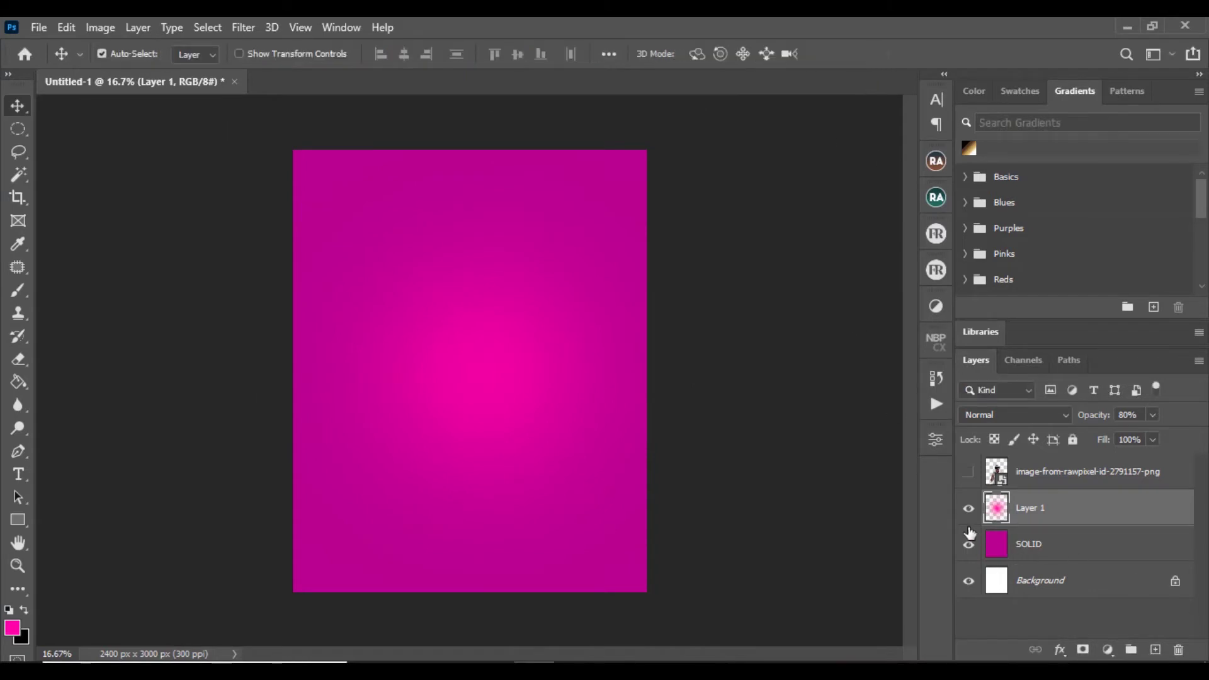
Rename the pink glow layer as LIGHT.
shift+click(1112, 552)
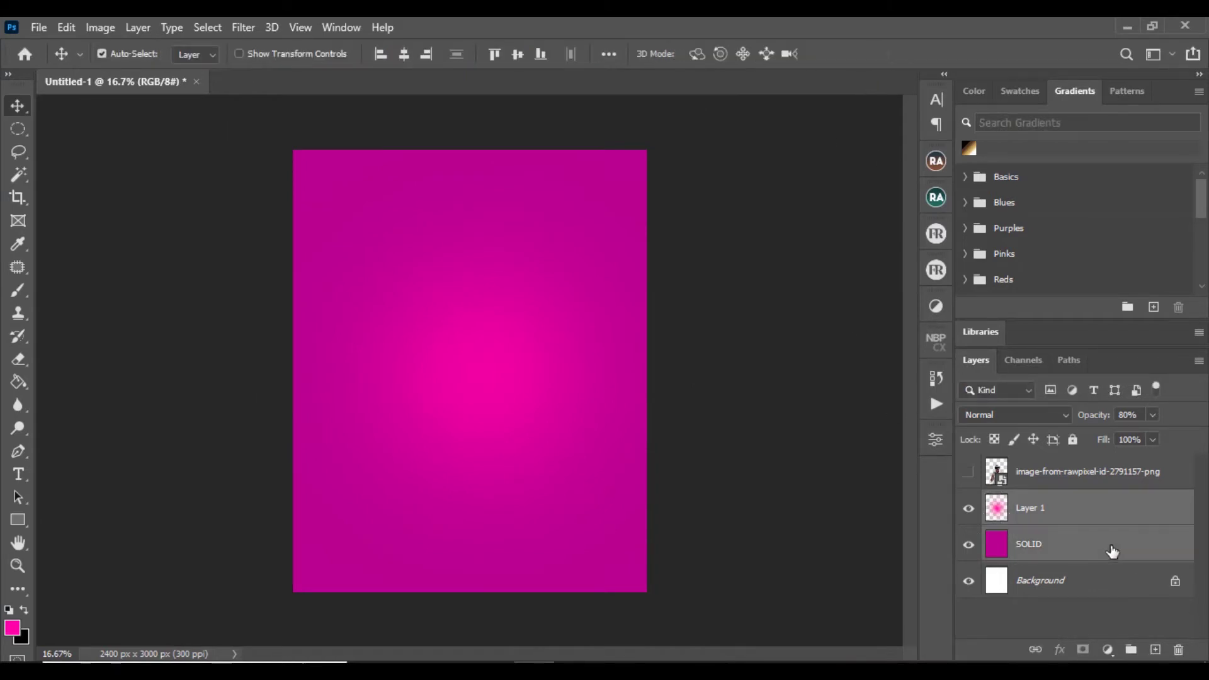
double_click(1028, 508)
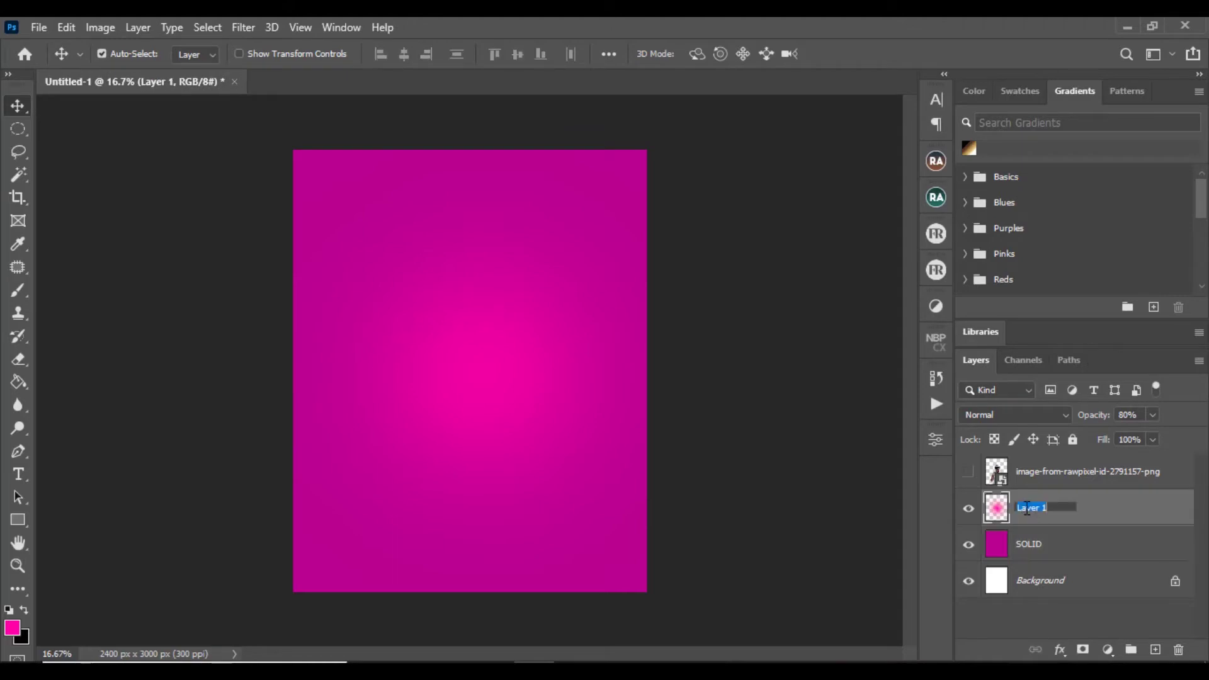
text(LIGHT)
key(Return)
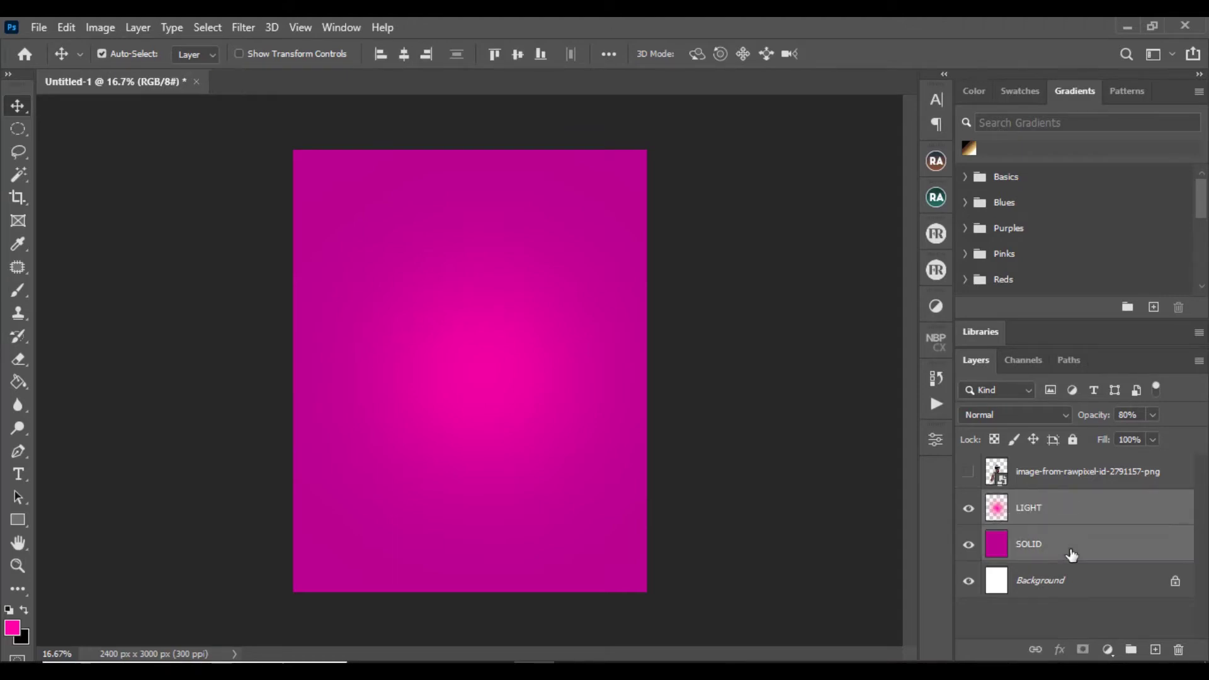
Group the LIGHT and SOLID layers and name the group BACKGROUND.
shift+click(1071, 556)
key(ctrl+g)
double_click(1030, 501)
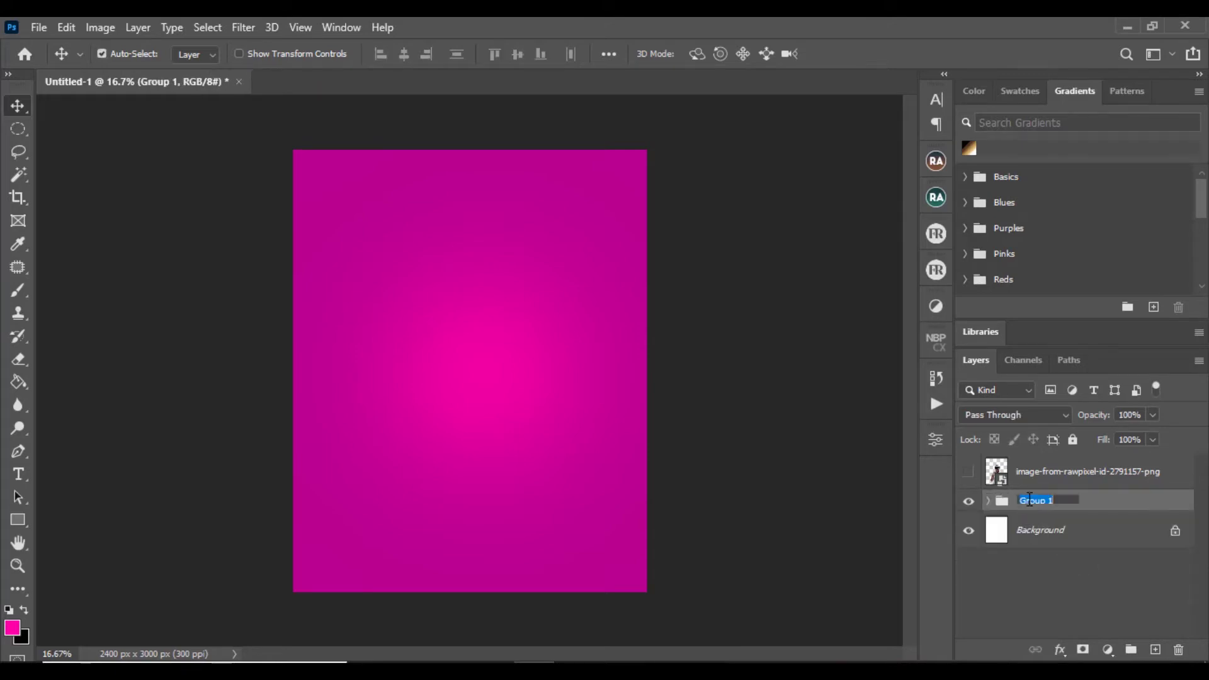
text(BACKGROUND)
key(Return)
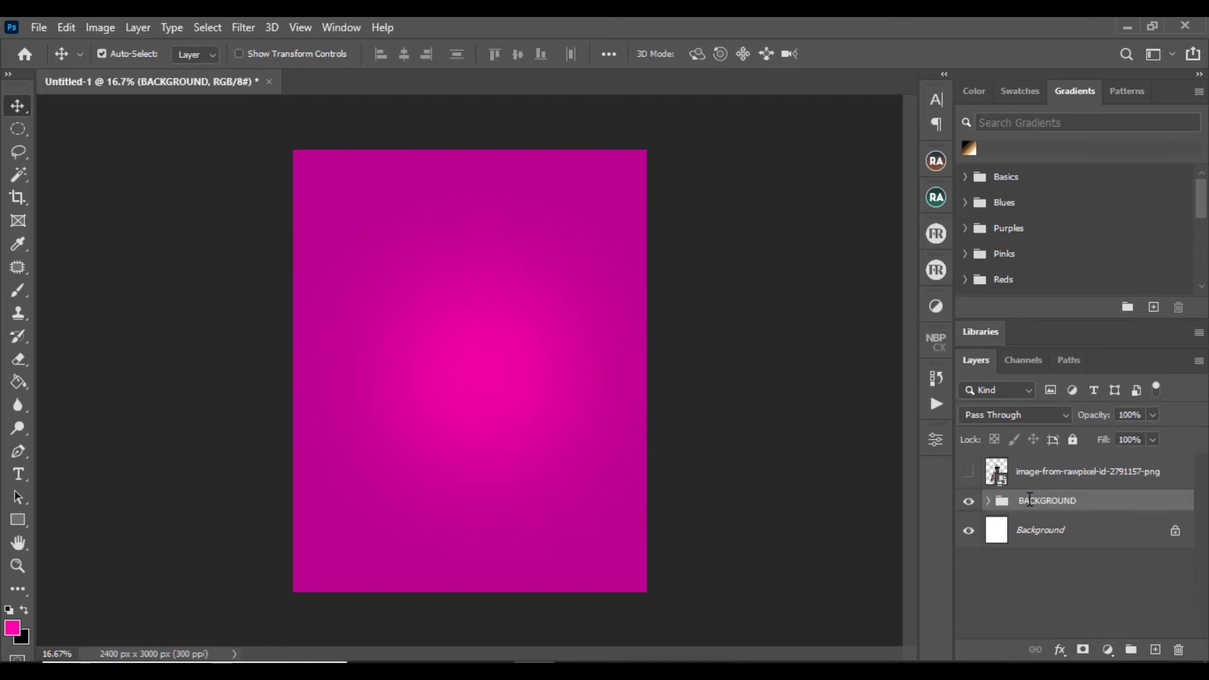
Check the BACKGROUND group by hiding and showing it, and expand it to view its layers.
click(969, 502)
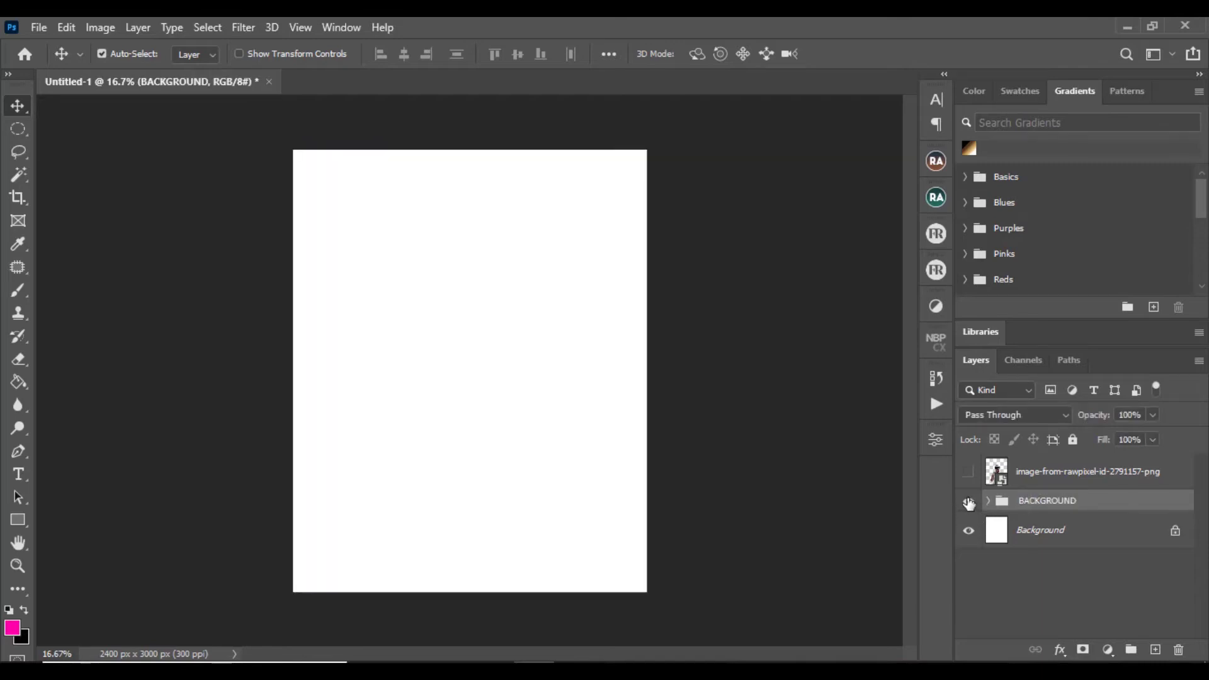
click(968, 502)
click(989, 501)
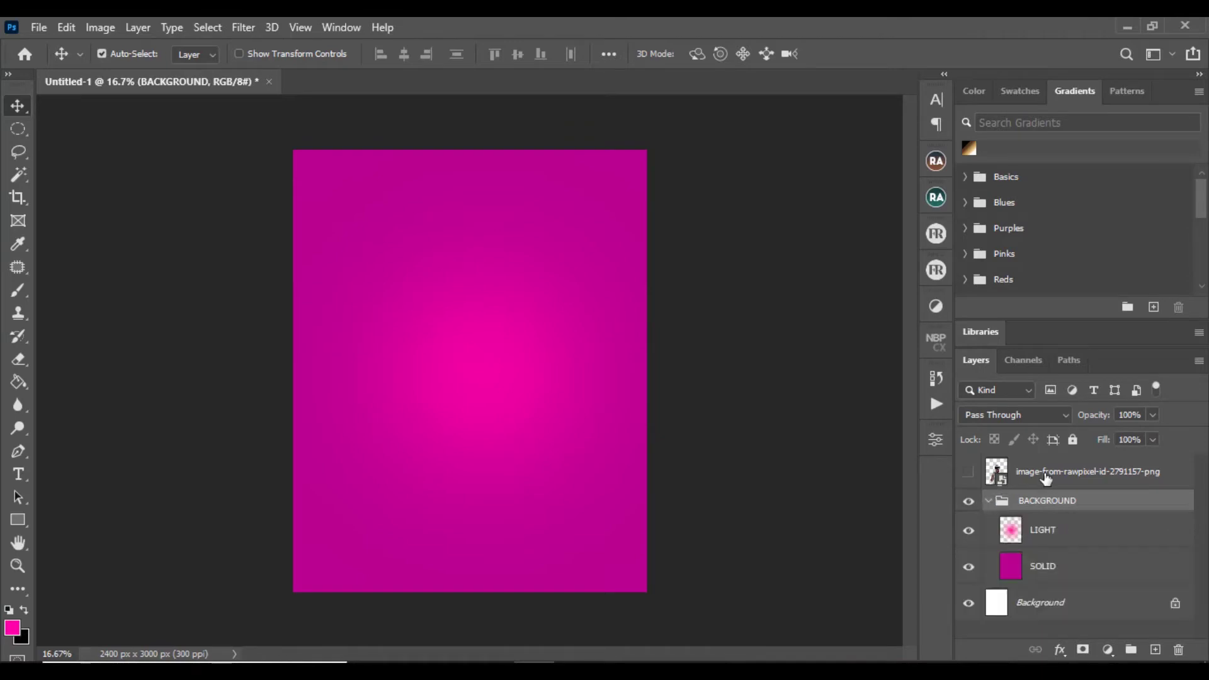
Show the woman image layer, scale it down to about 72.49% and place her against the canvas's lower edge.
click(969, 479)
mouse_move(493, 466)
mouse_down()
mouse_move(484, 447)
mouse_move(484, 468)
mouse_move(472, 455)
mouse_move(458, 536)
mouse_move(479, 464)
mouse_up()
key(ctrl+t)
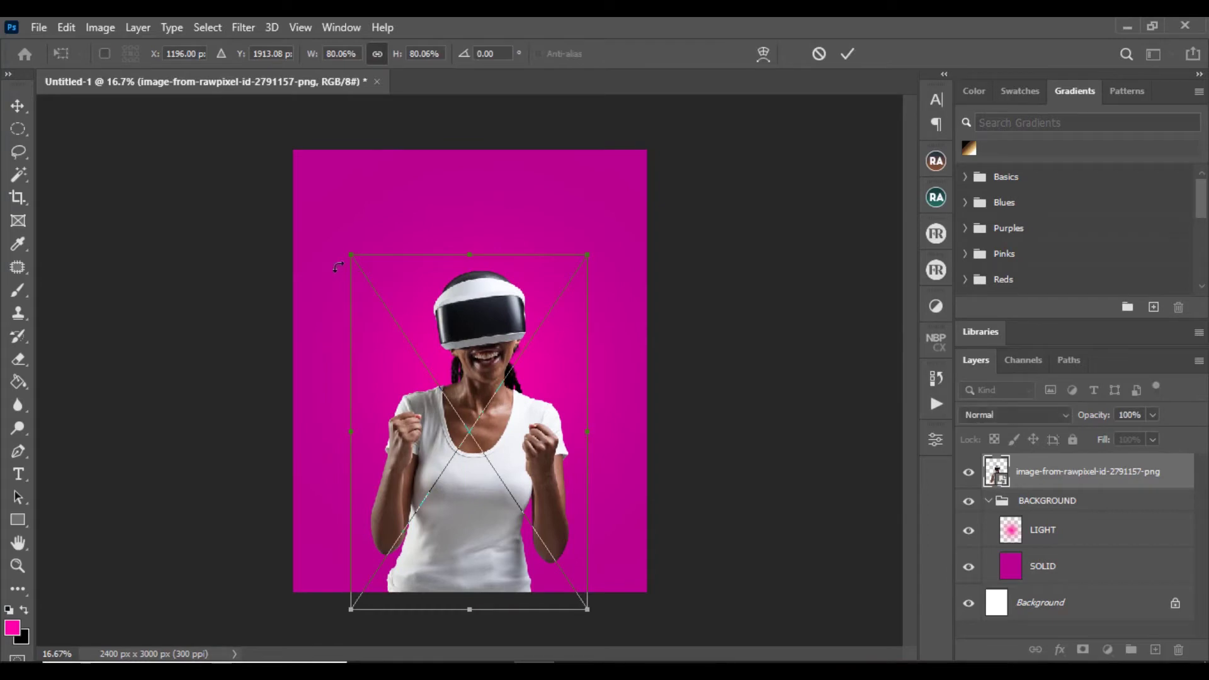
drag(348, 254, 373, 288)
mouse_move(471, 384)
mouse_down()
mouse_move(452, 360)
mouse_move(464, 381)
mouse_move(452, 392)
mouse_up()
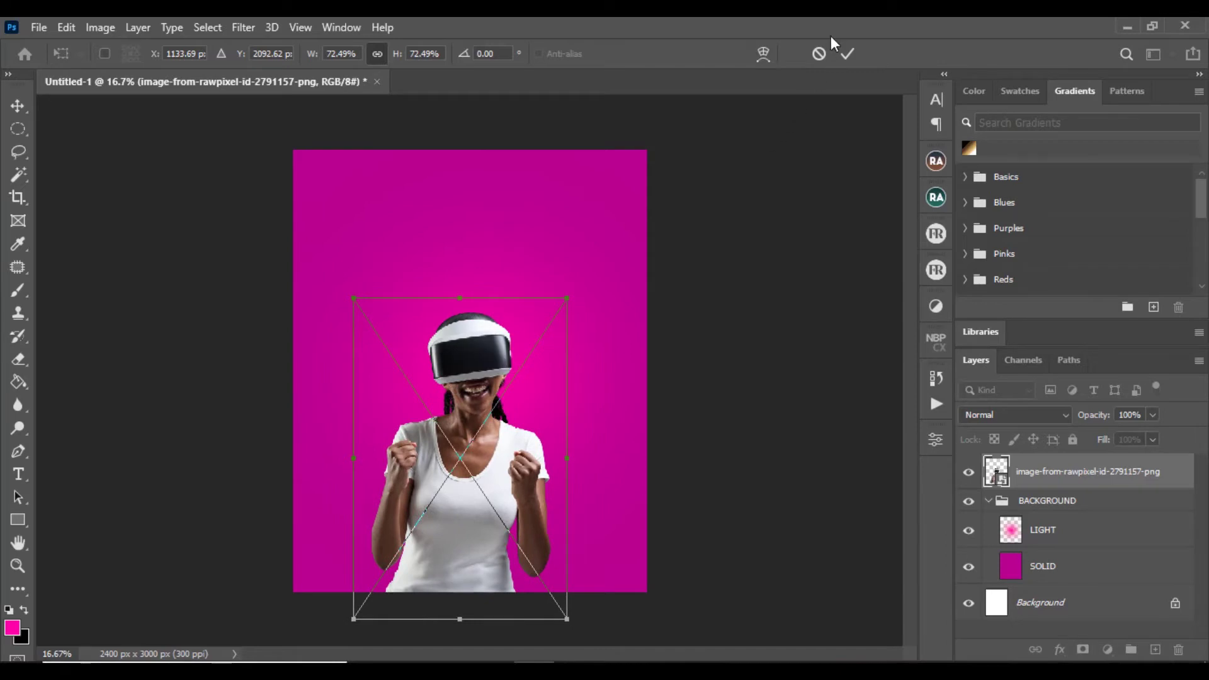
click(847, 54)
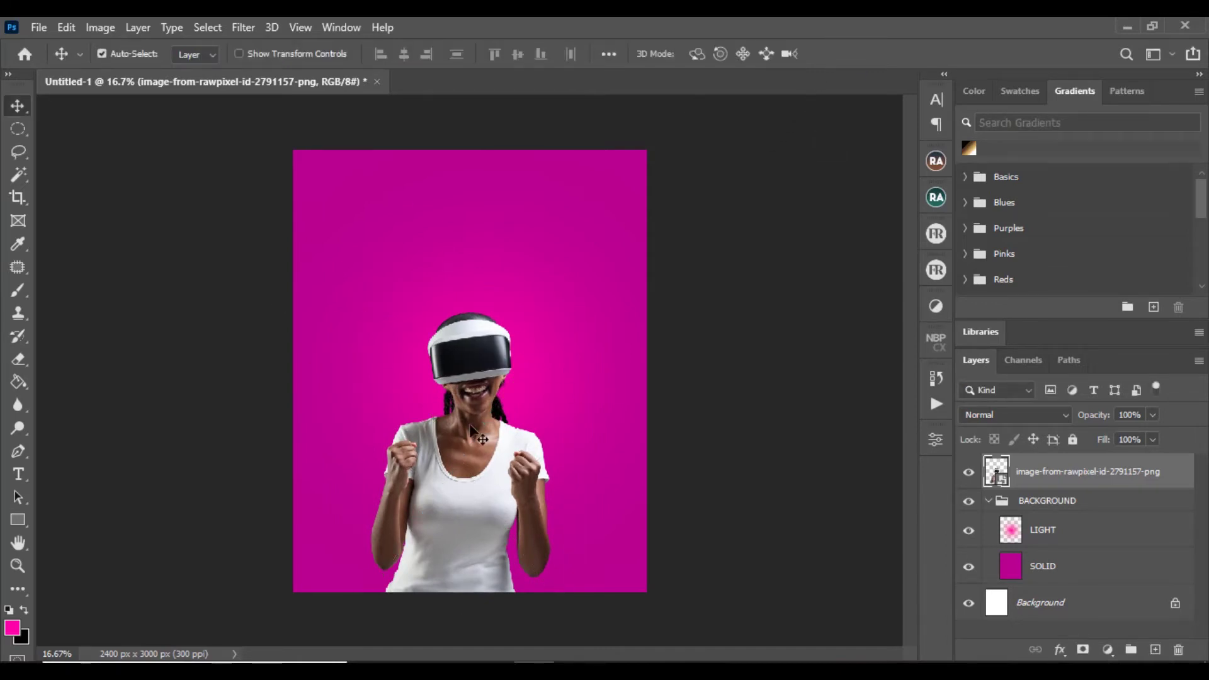
Nudge the woman image slightly to the right so she sits centred in front of the pink glow.
key(shift+Right)
key(shift+Right)
key(shift+Right)
key(shift+Right)
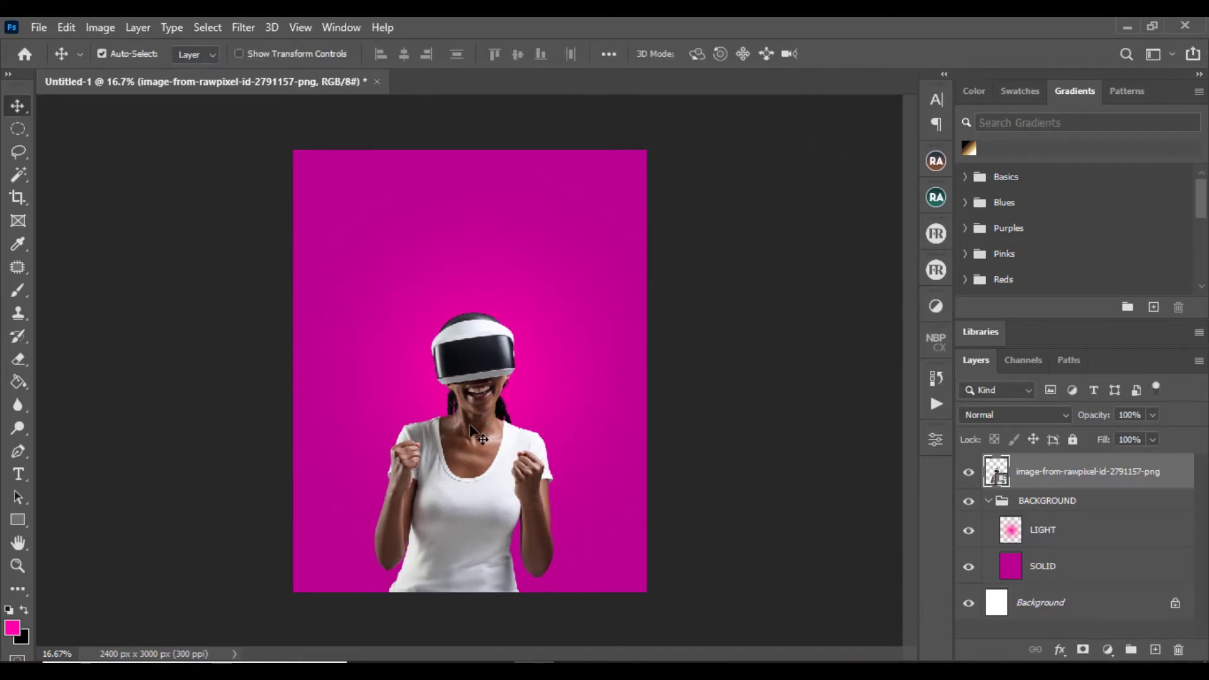
Compare the design with and without the LIGHT layer, leaving that layer shown and selected.
click(1076, 534)
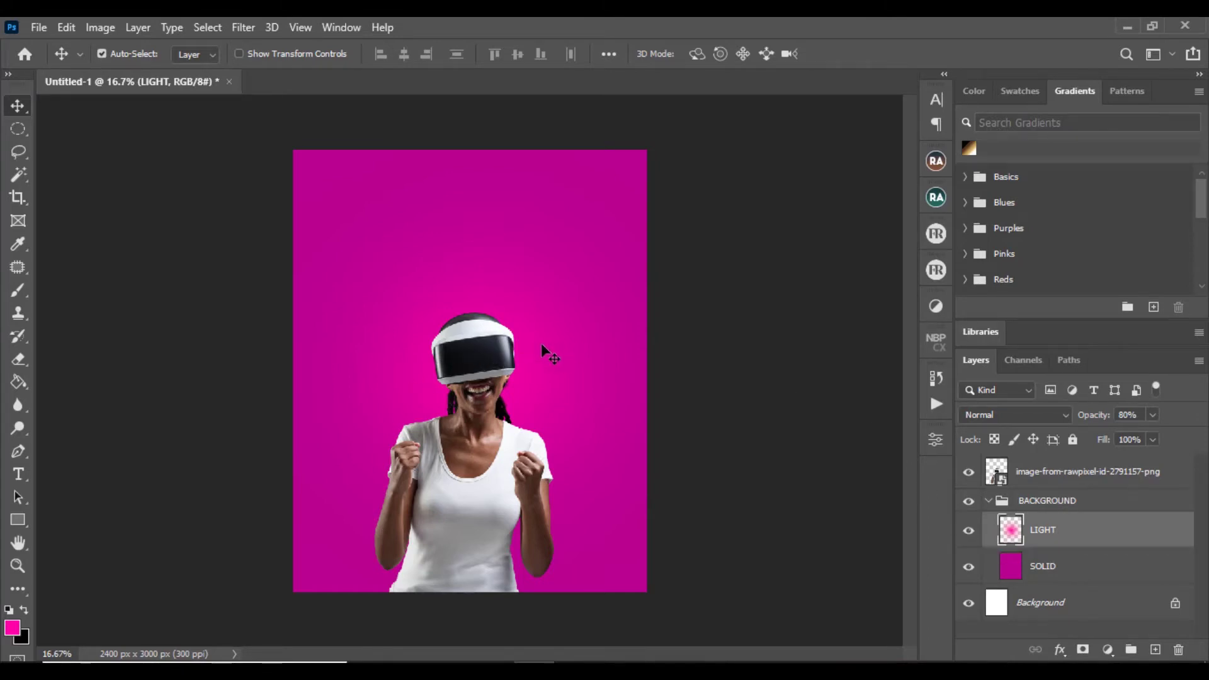
click(970, 531)
click(970, 531)
click(970, 532)
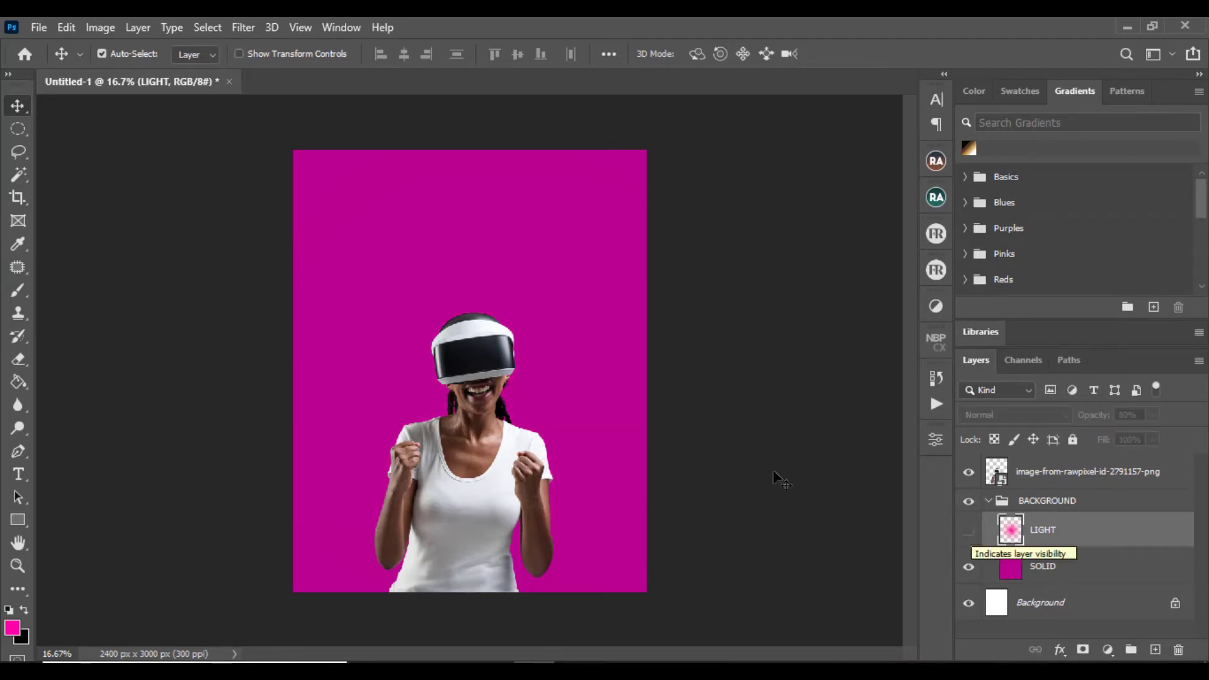
click(970, 534)
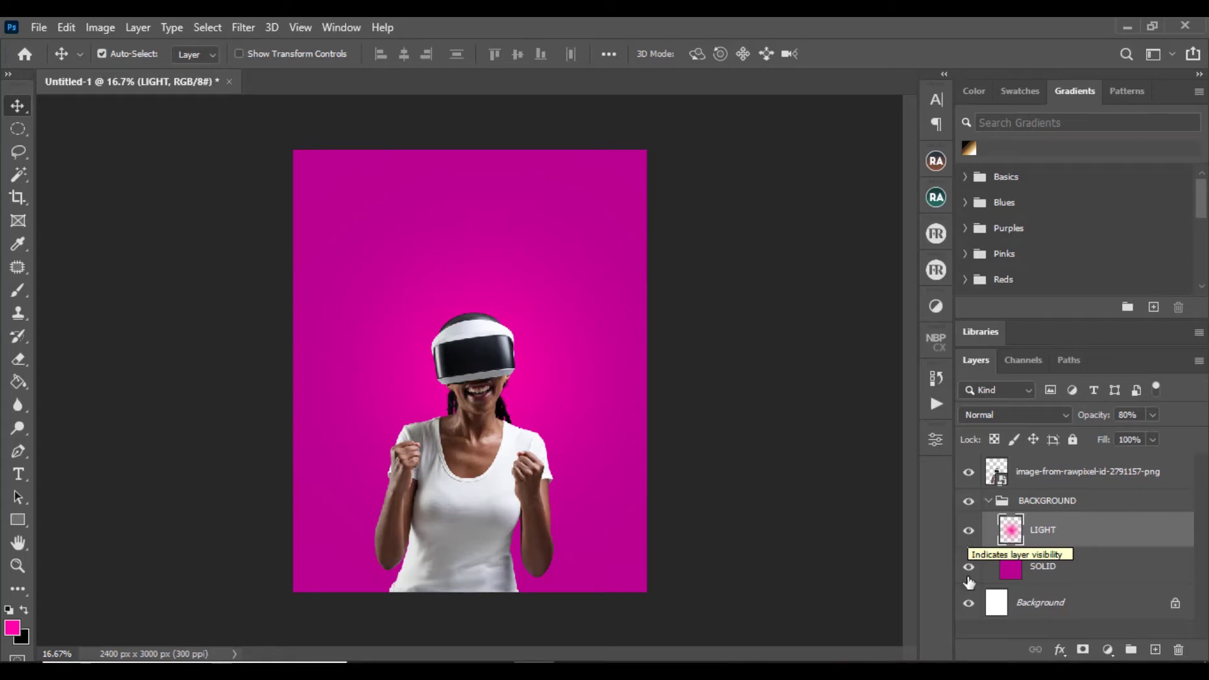
mouse_move(655, 673)
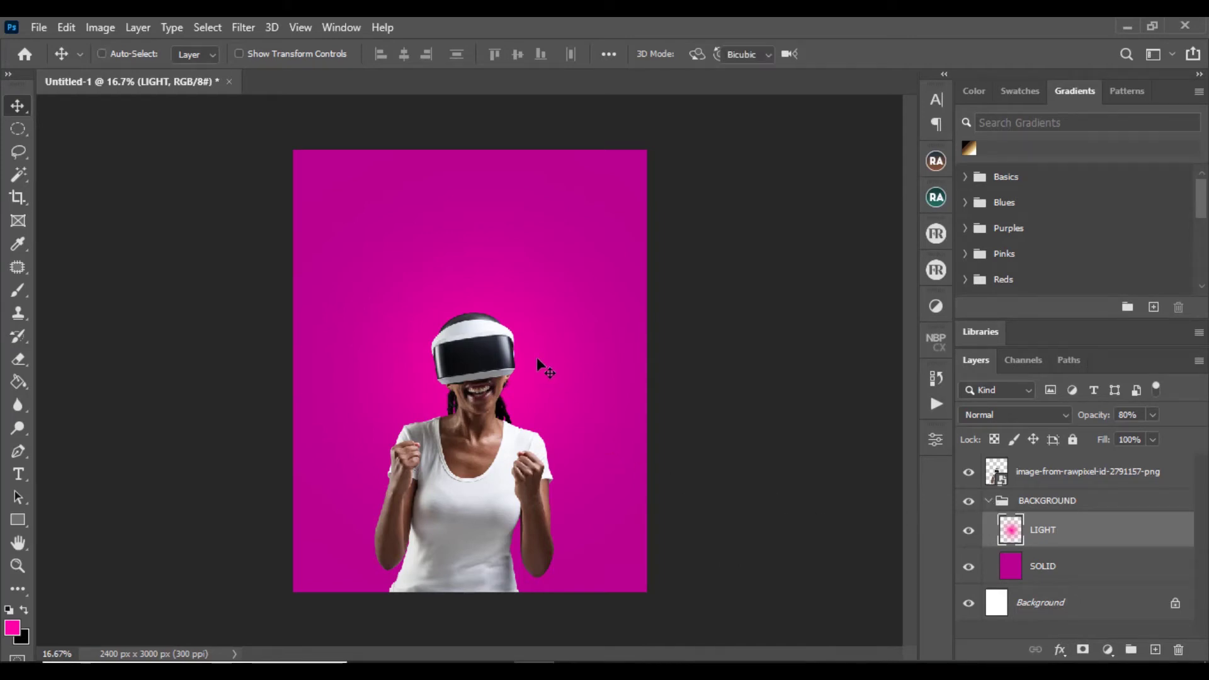
Nudge the LIGHT glow slightly behind the woman's head and collapse the BACKGROUND group.
key(ctrl+t)
mouse_move(510, 263)
mouse_down()
mouse_move(504, 285)
mouse_move(508, 267)
mouse_up()
click(881, 52)
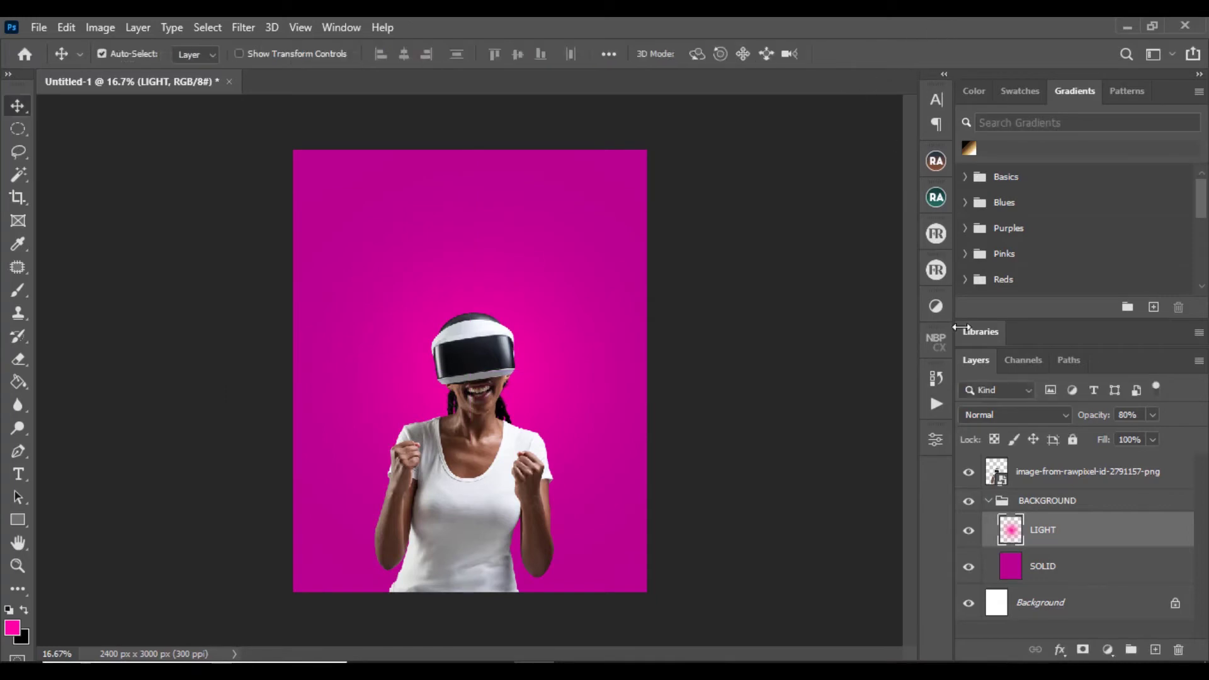
click(991, 502)
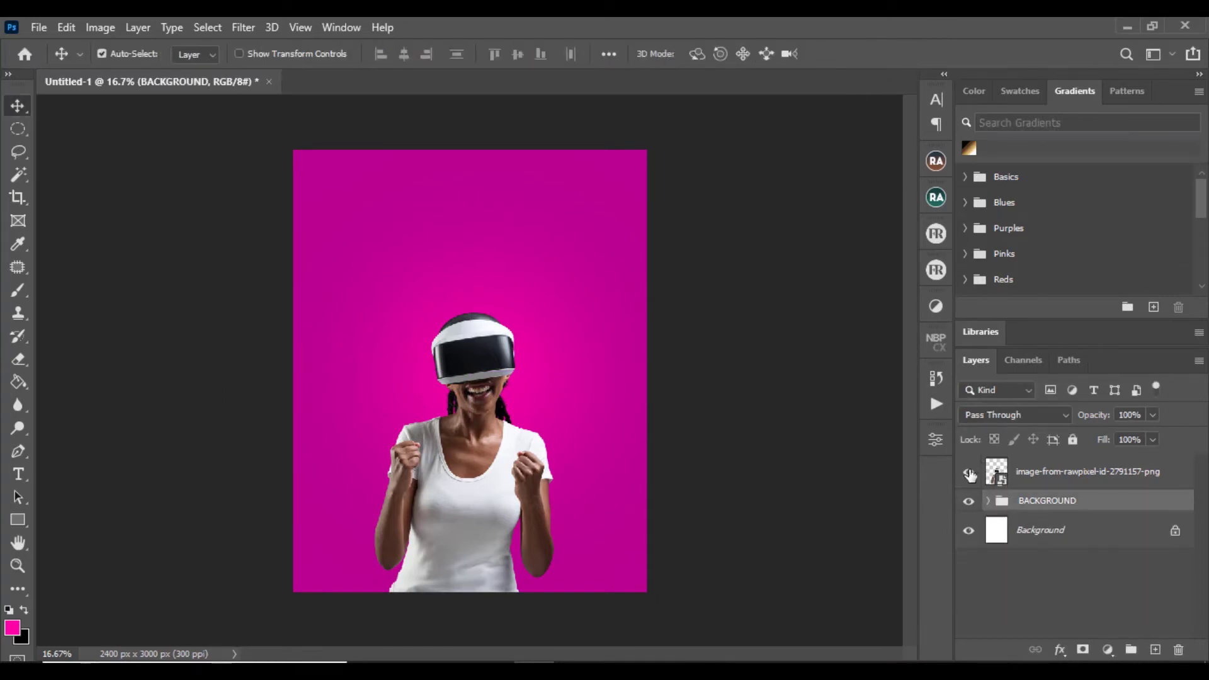
Examine the woman's teeth up close, select her image layer and check it by hiding and showing it.
key(ctrl)
scroll(466, 390, up, 6)
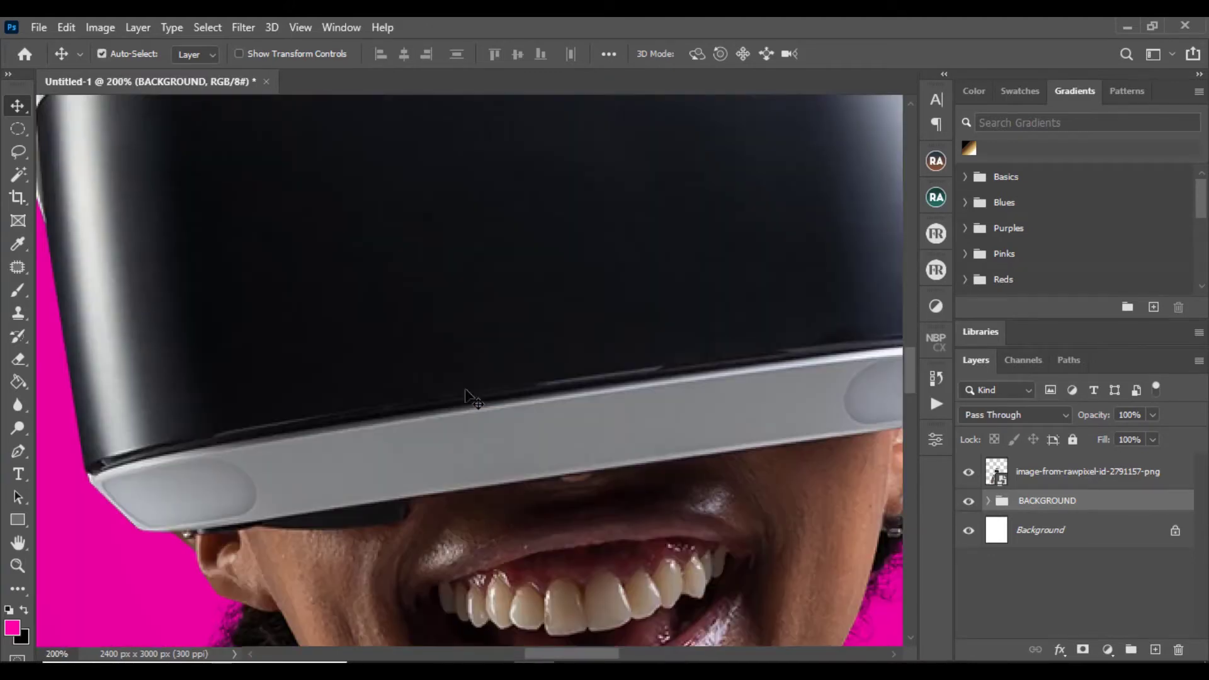
scroll(466, 390, down, 3)
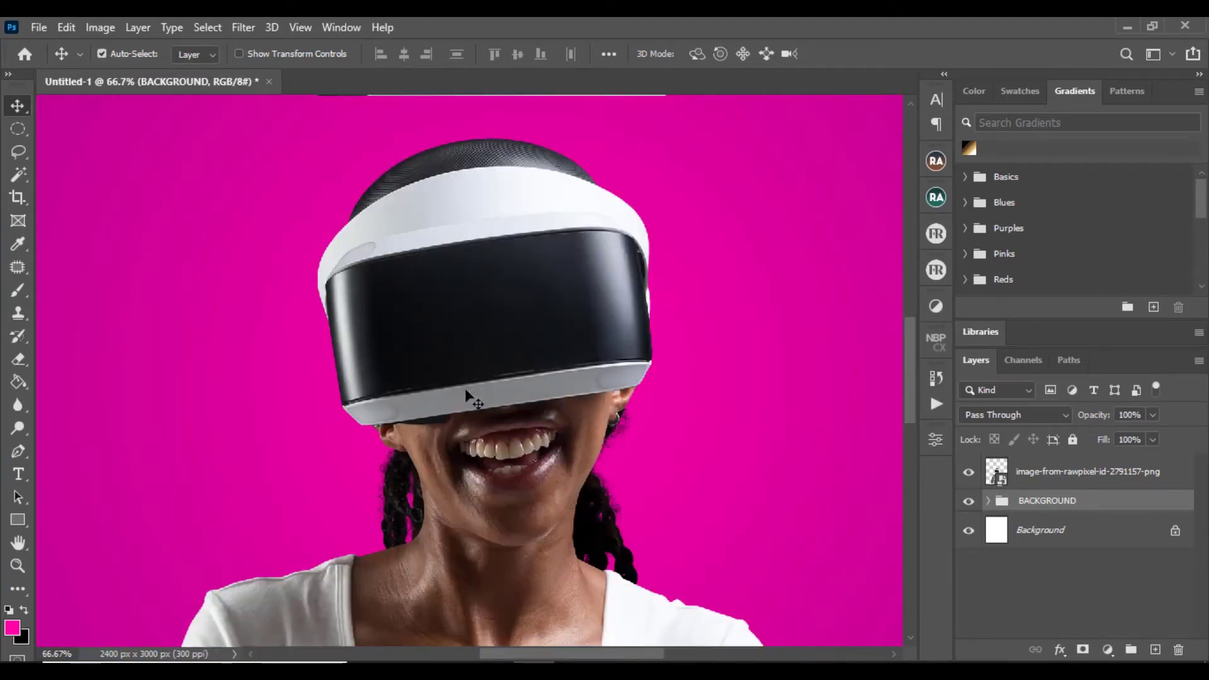
scroll(788, 403, down, 3)
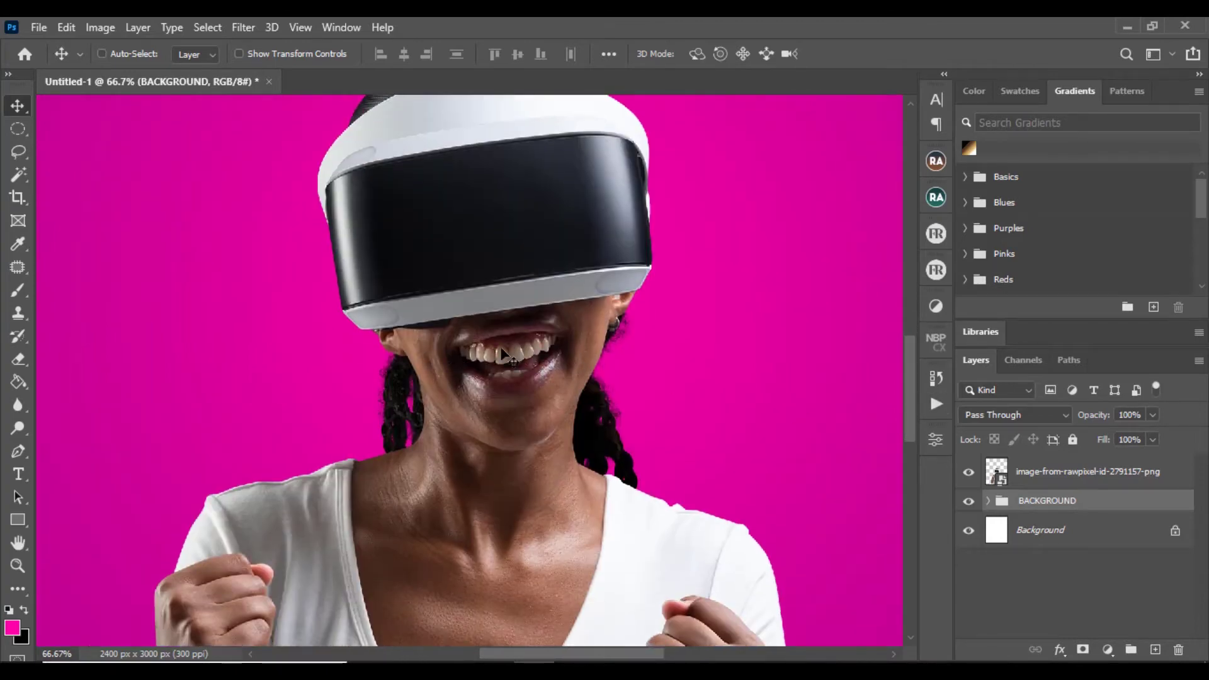
key(ctrl+plus)
key(ctrl+plus)
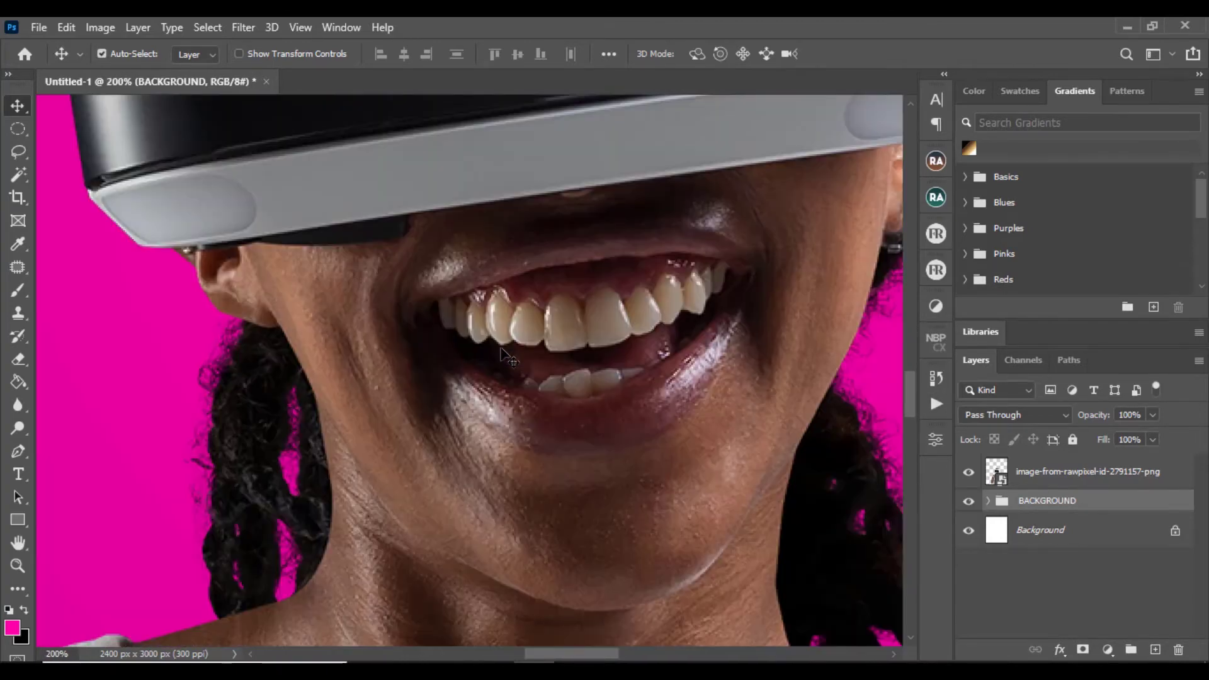
key(h)
drag(647, 345, 480, 419)
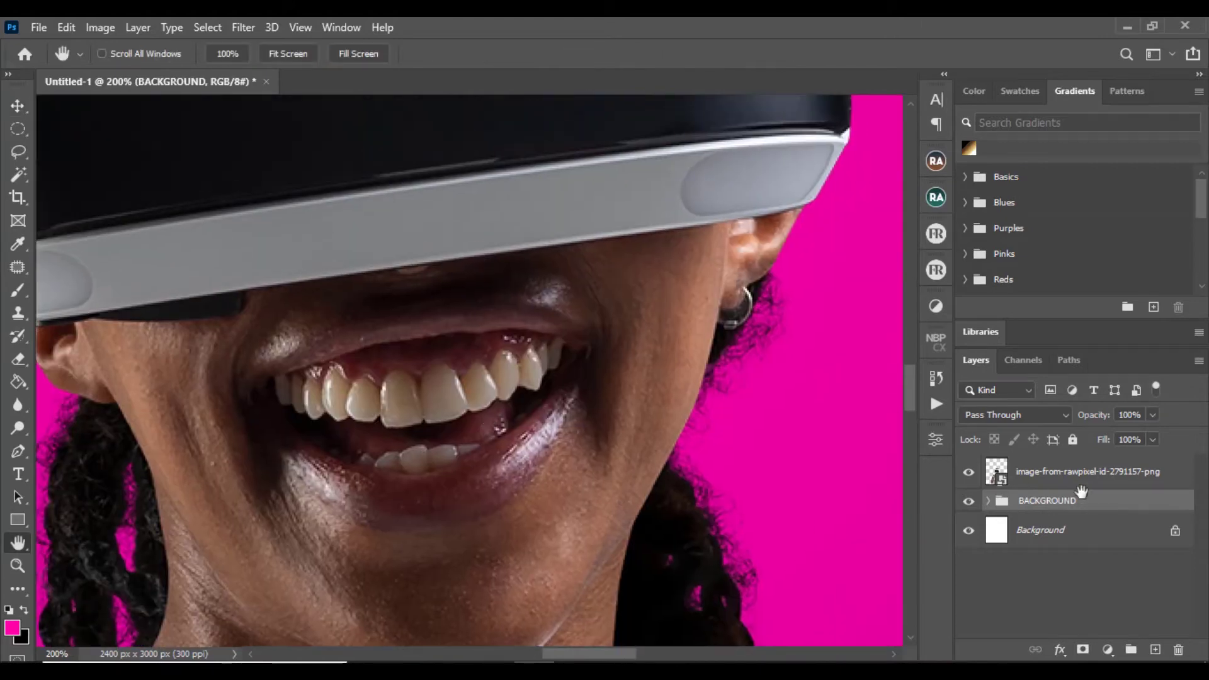
click(1097, 476)
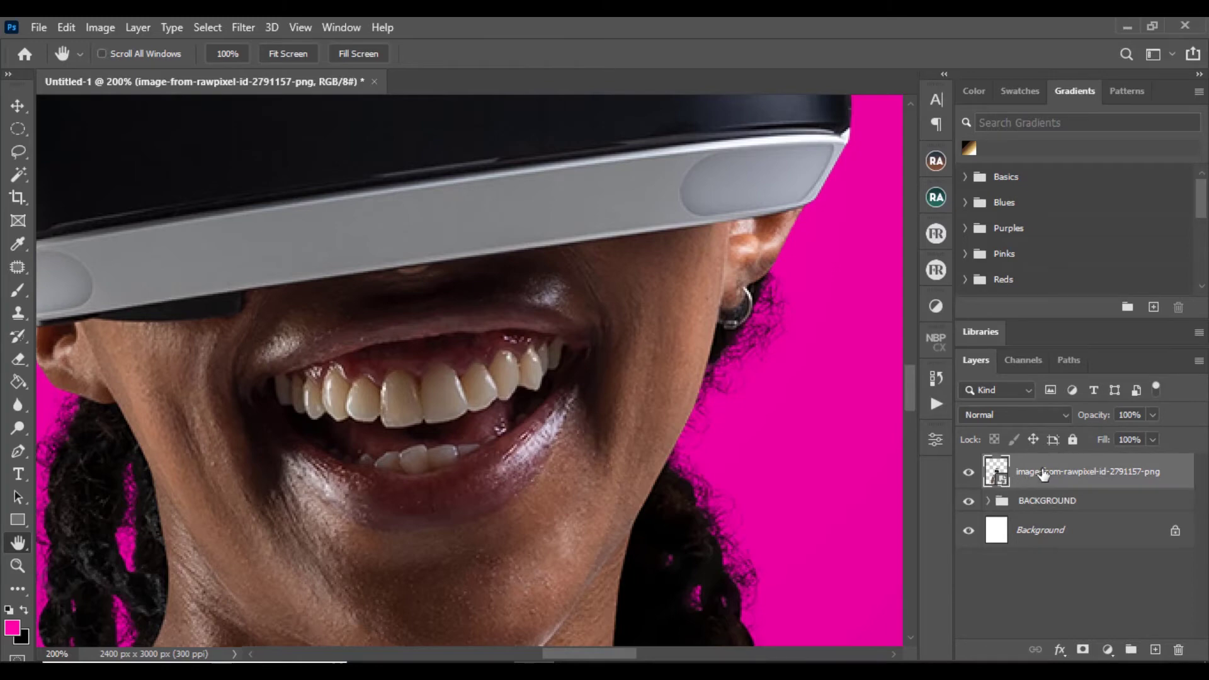
click(969, 472)
click(969, 472)
Add a Vibrance adjustment layer above the woman image and set its saturation to -100.
click(1106, 649)
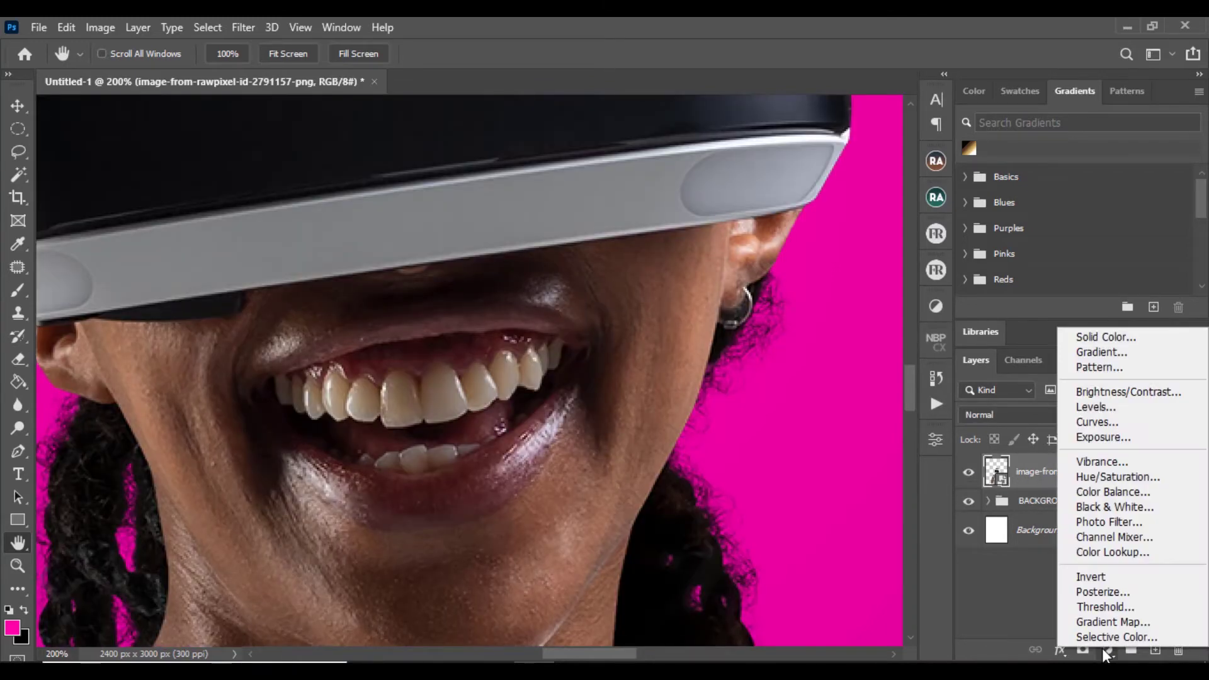
click(1100, 463)
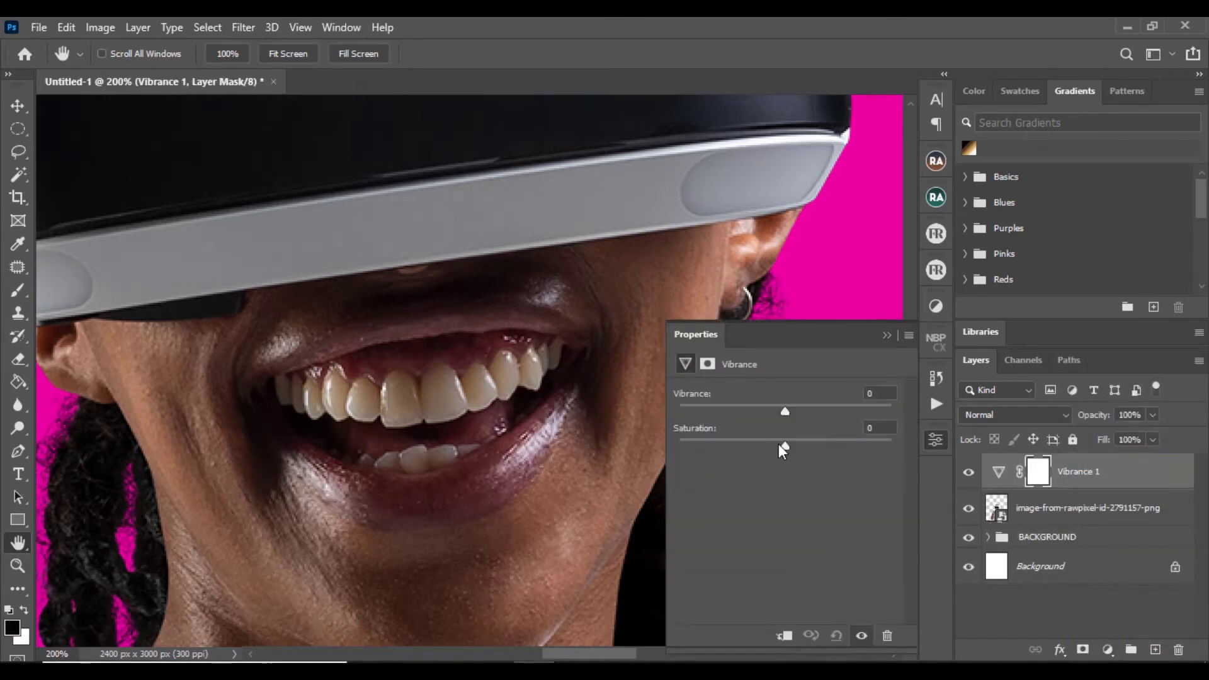
drag(778, 444, 655, 443)
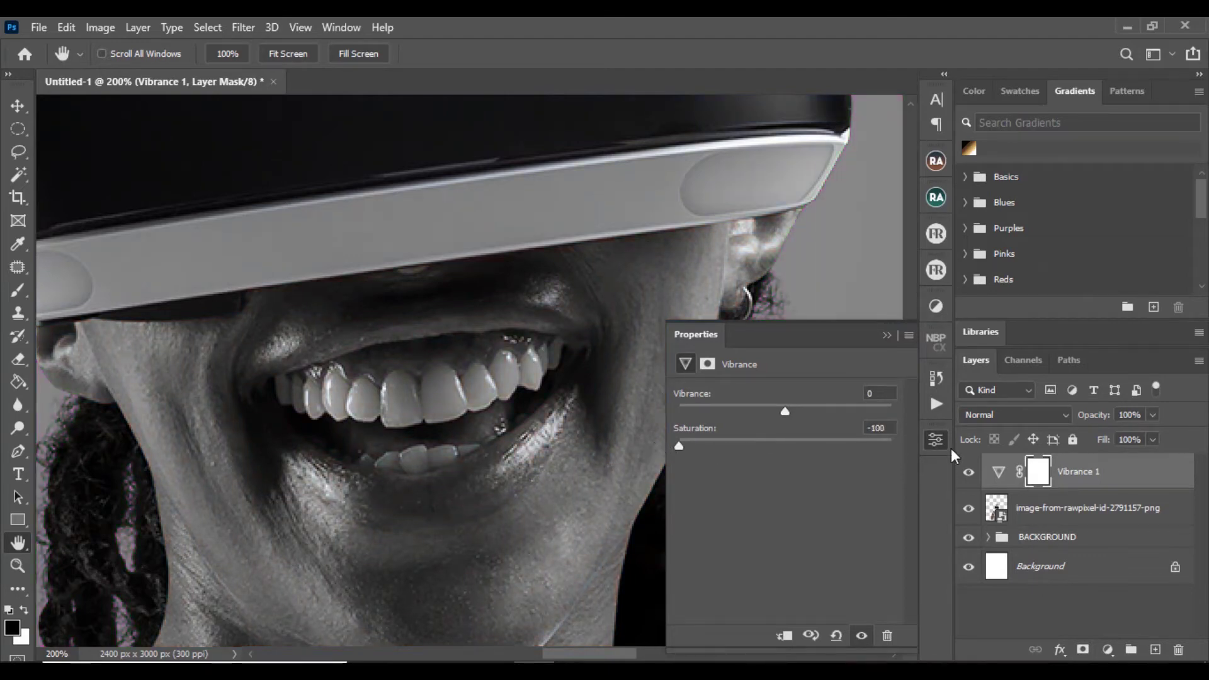
Add a Photo Filter adjustment layer with the Blue filter and set its density to 15%.
click(1108, 650)
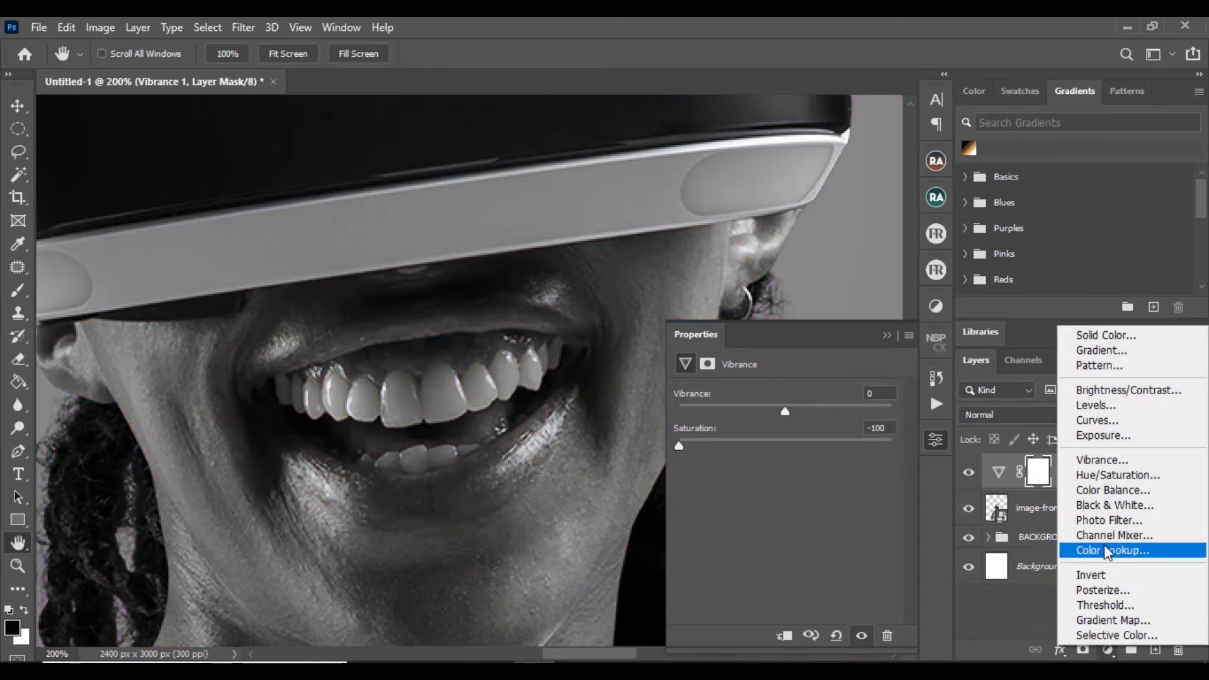
click(1105, 526)
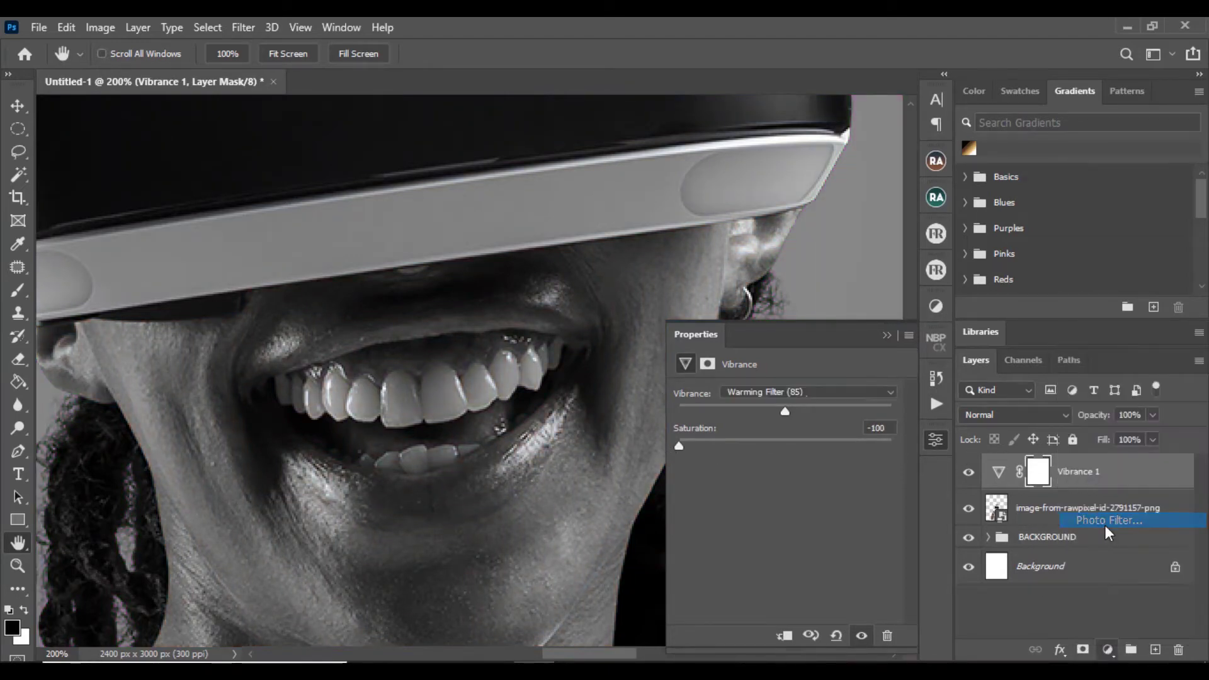
click(787, 393)
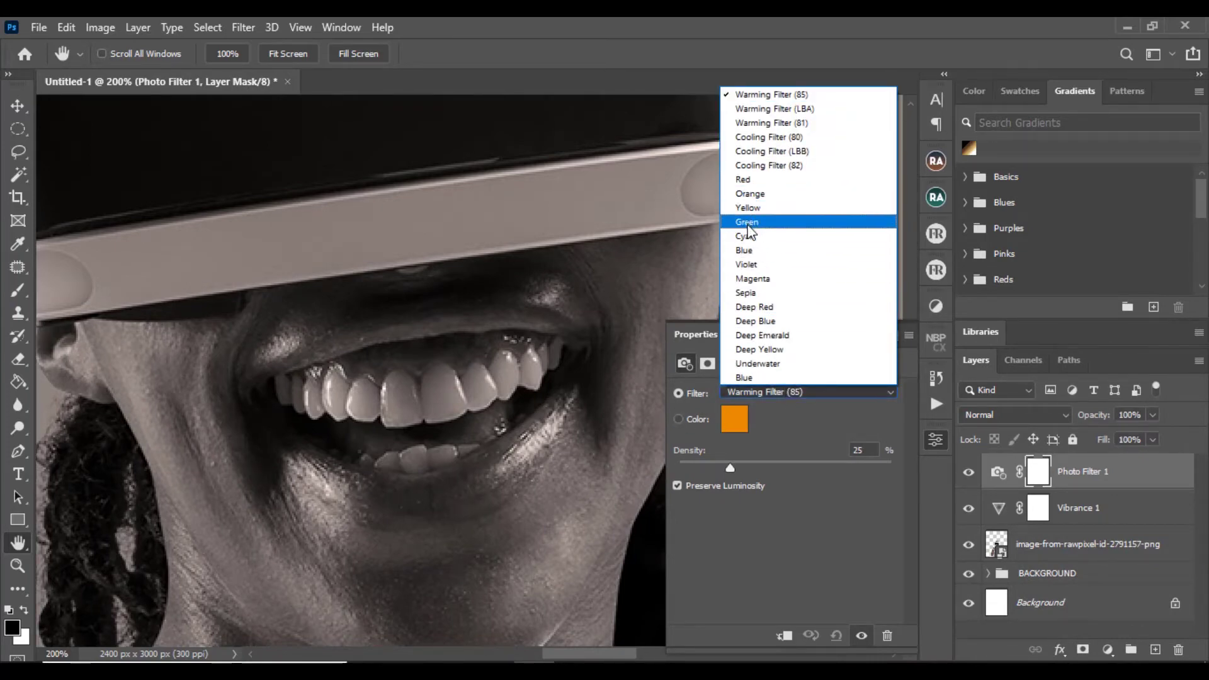
click(746, 251)
drag(731, 468, 716, 466)
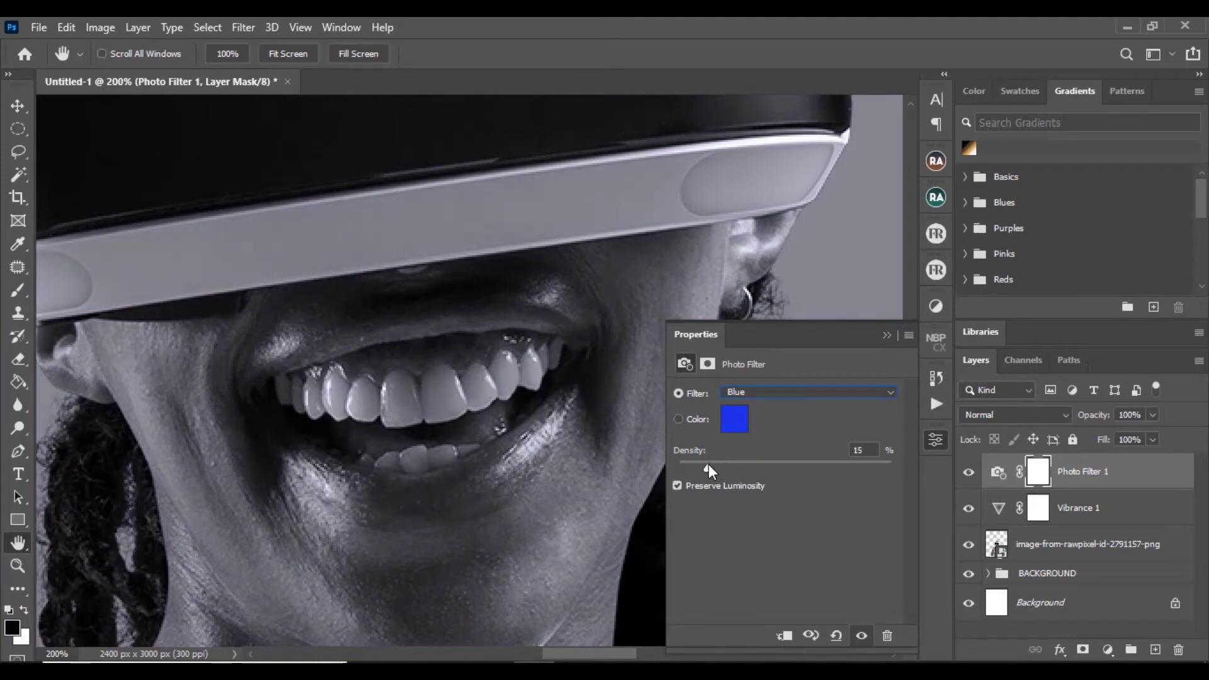
Add a Brightness/Contrast adjustment layer with brightness 61 and contrast 27.
click(1108, 649)
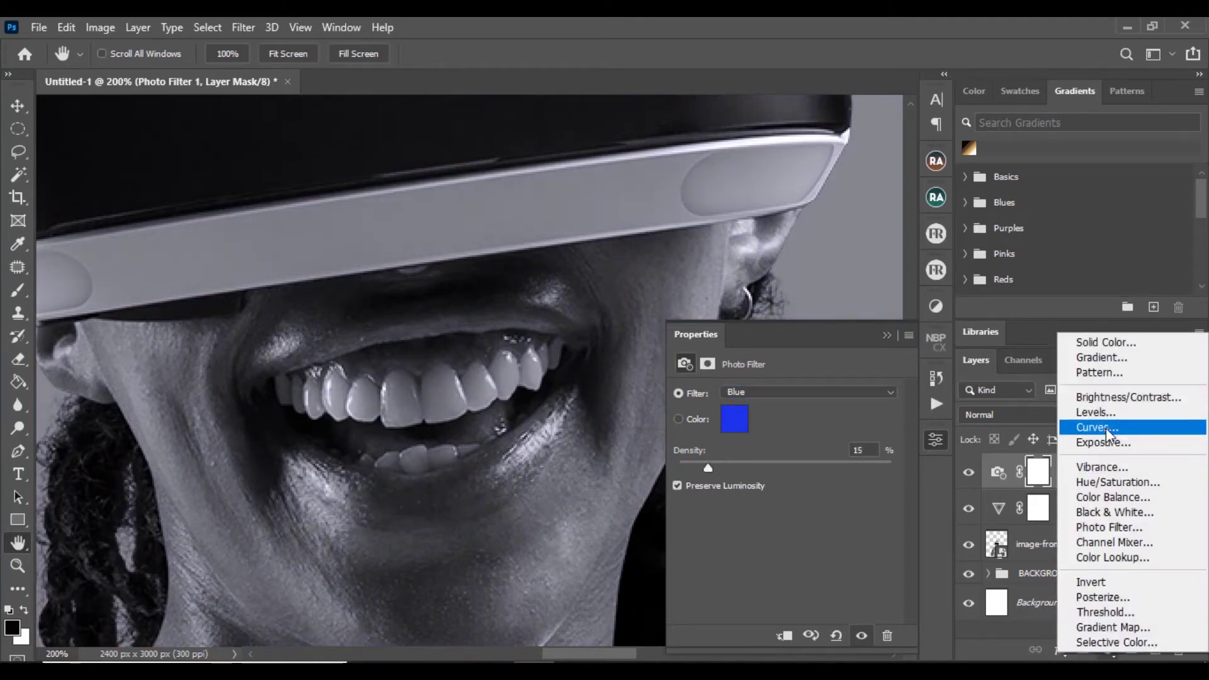
click(1108, 397)
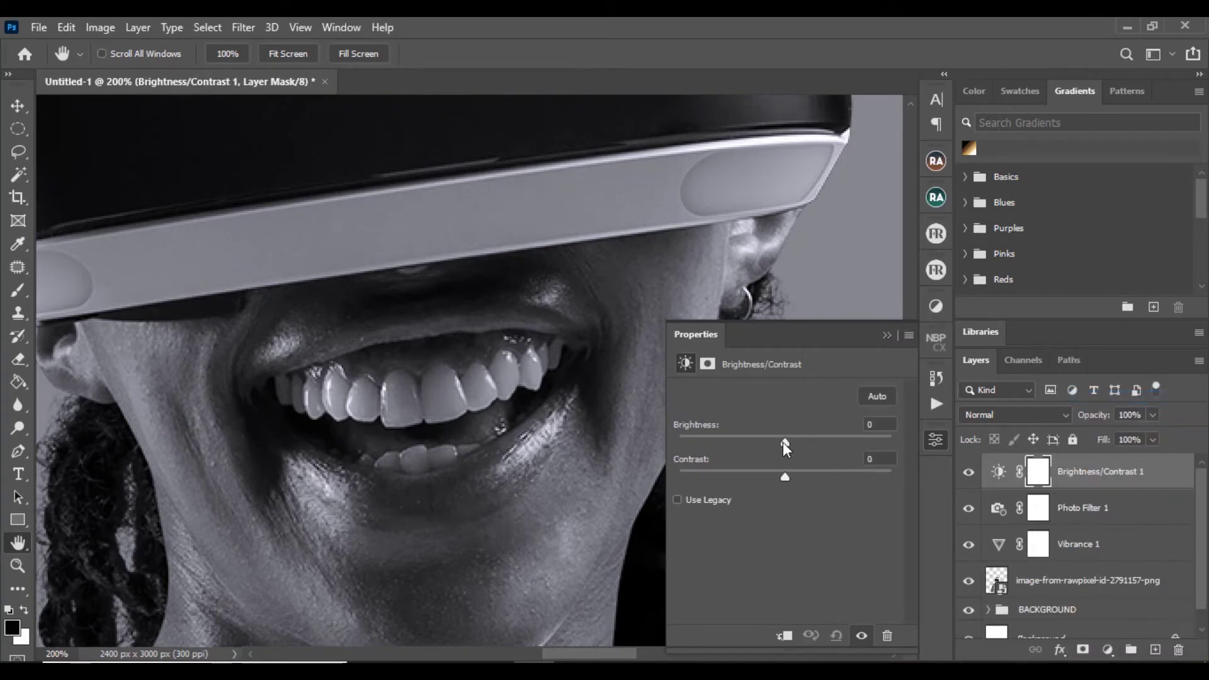
drag(784, 441, 829, 441)
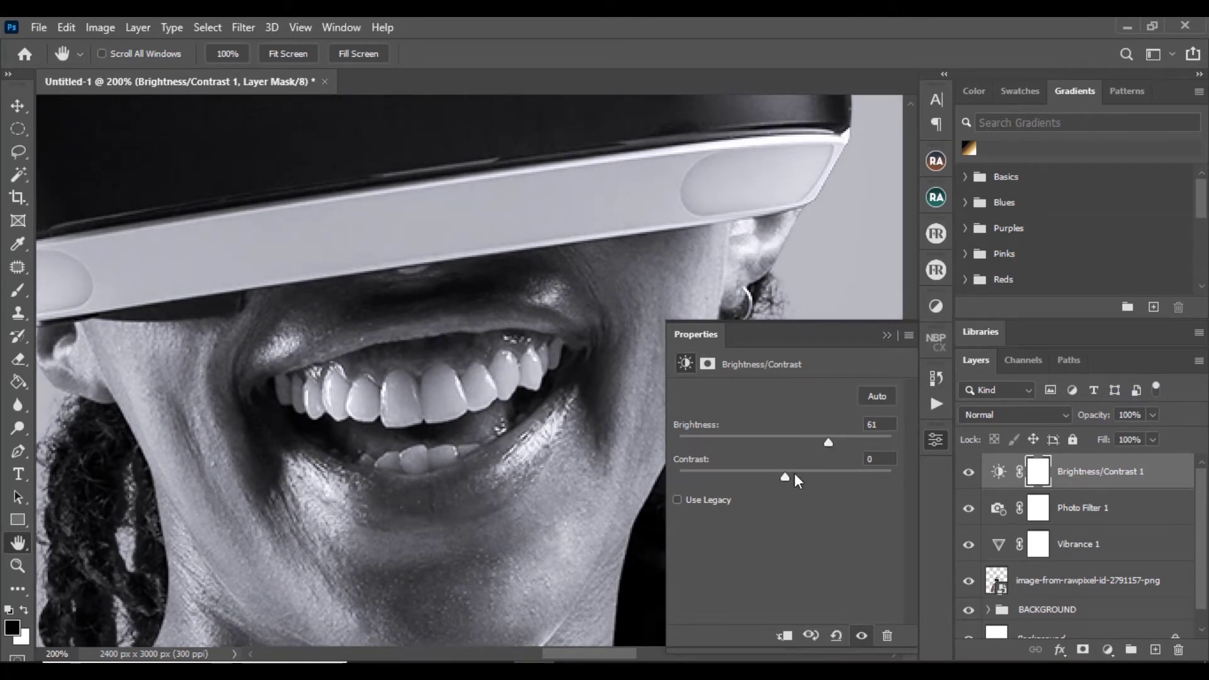
drag(788, 477, 809, 479)
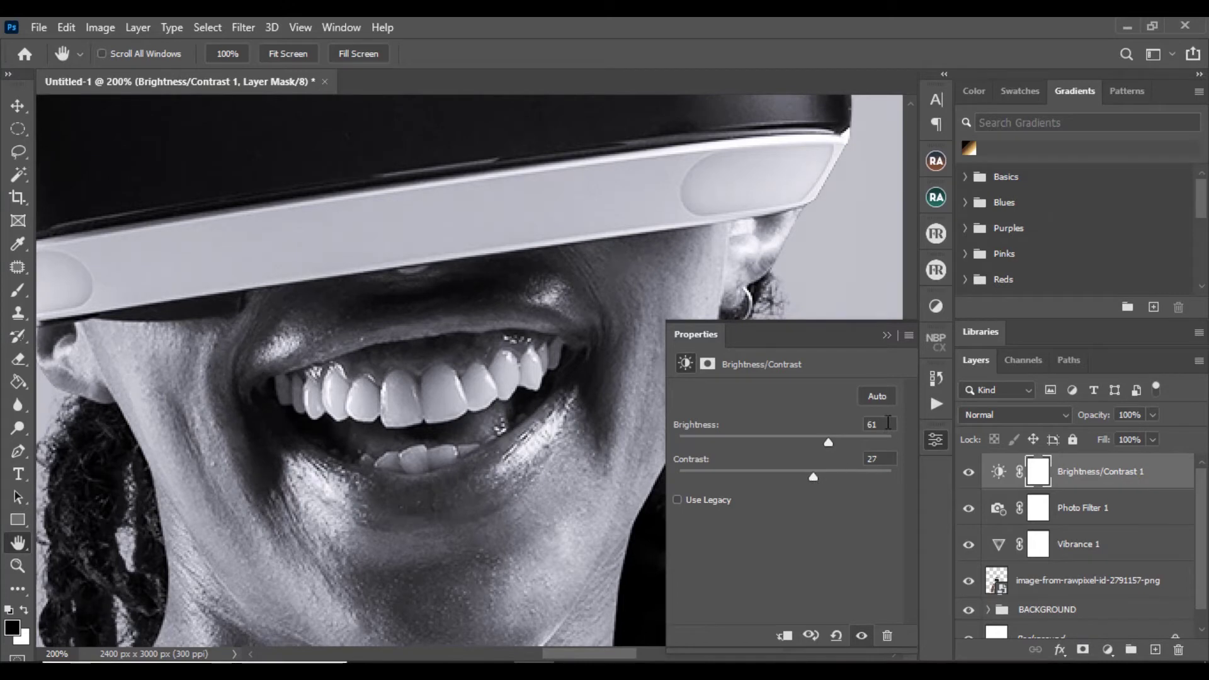
click(883, 334)
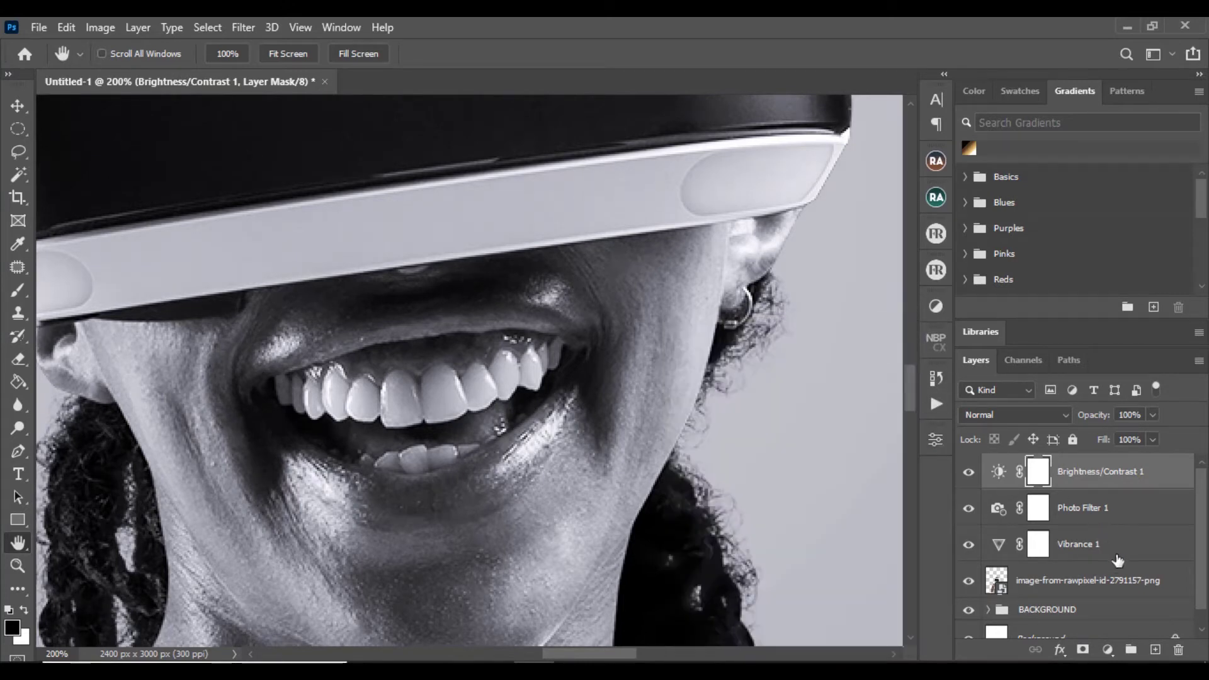
Group the three adjustment layers and give the group a layer mask inverted to black.
shift+click(1141, 553)
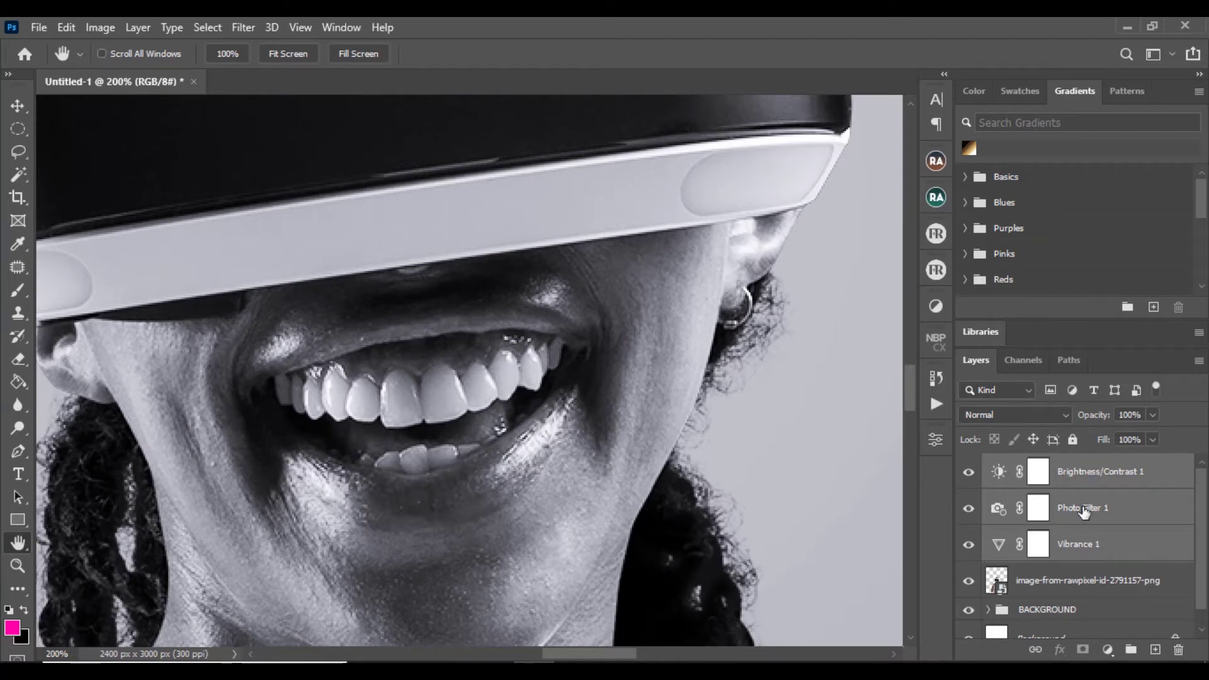
key(ctrl+g)
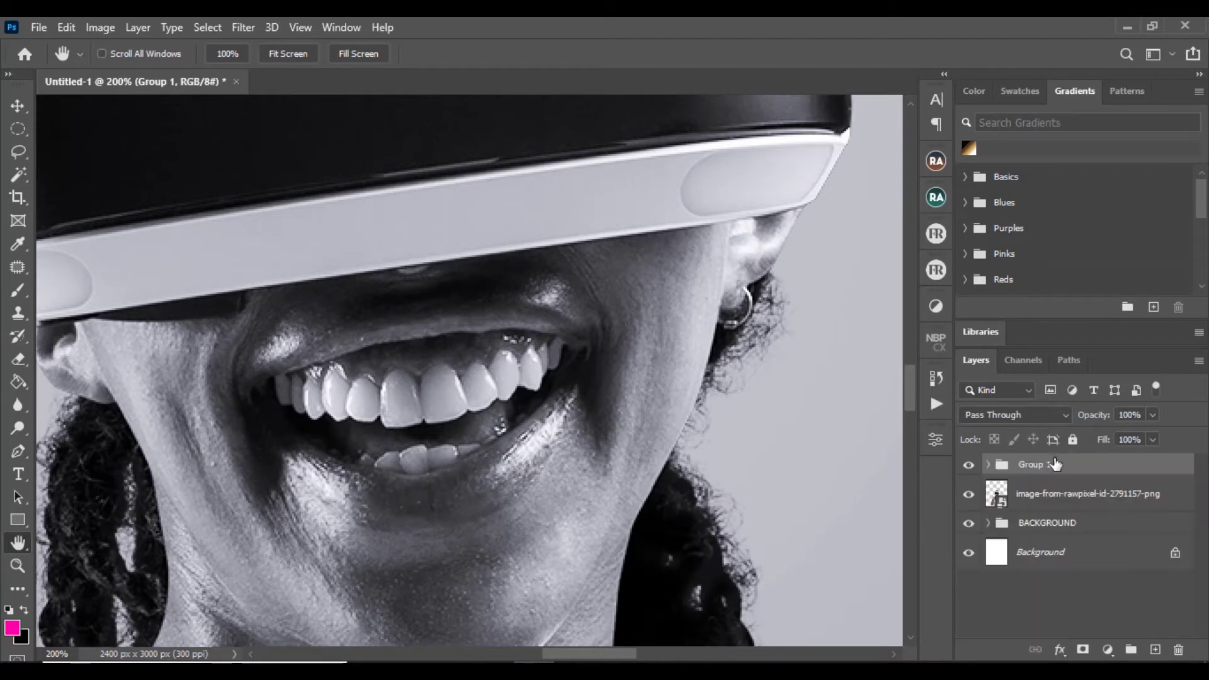
click(1082, 652)
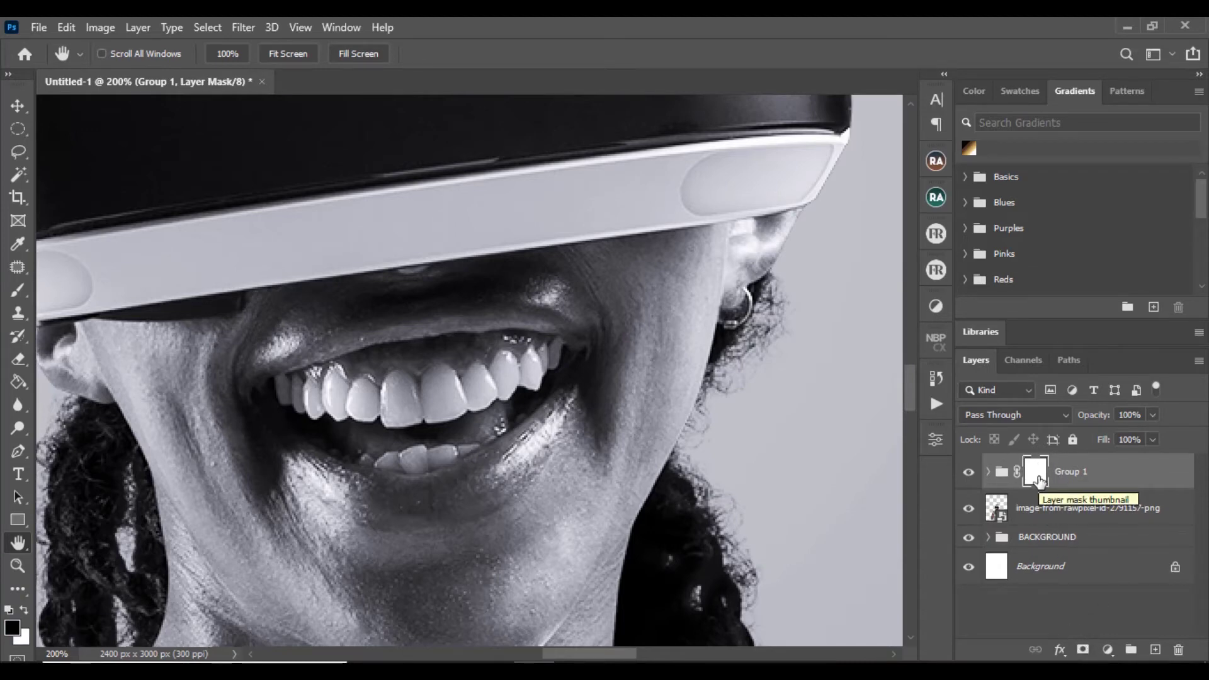
key(ctrl+i)
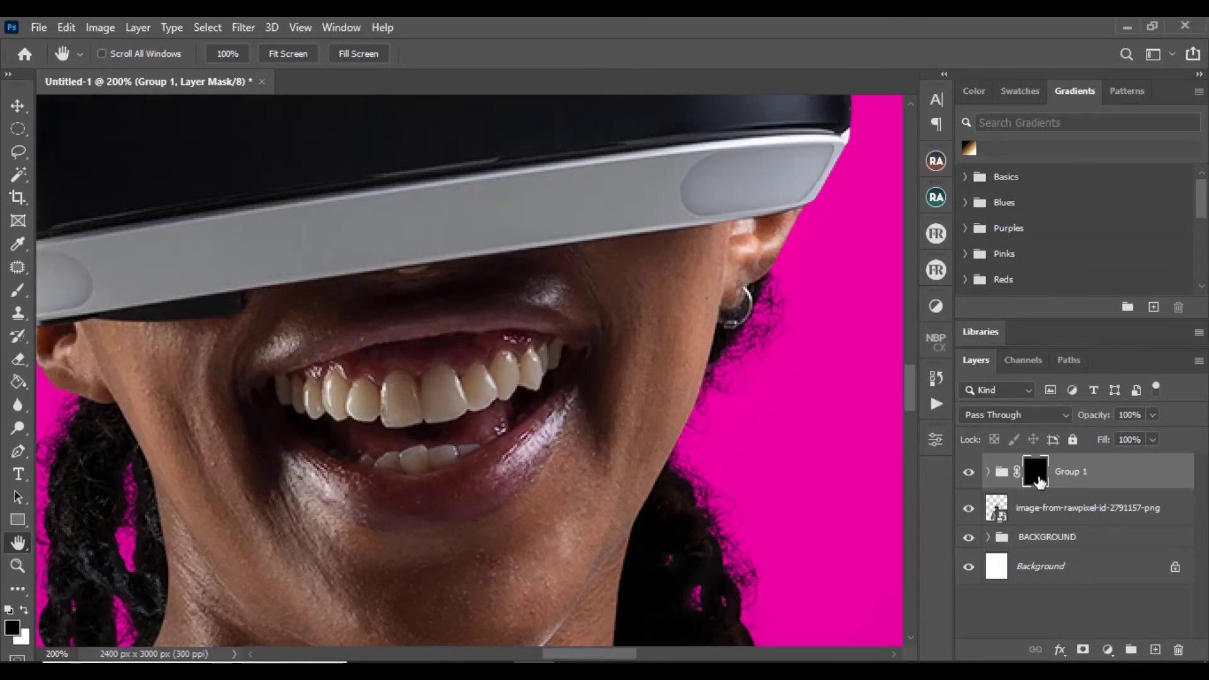
Reveal the whitening on the upper teeth by painting the group's mask with a soft white brush at size 10.
key(b)
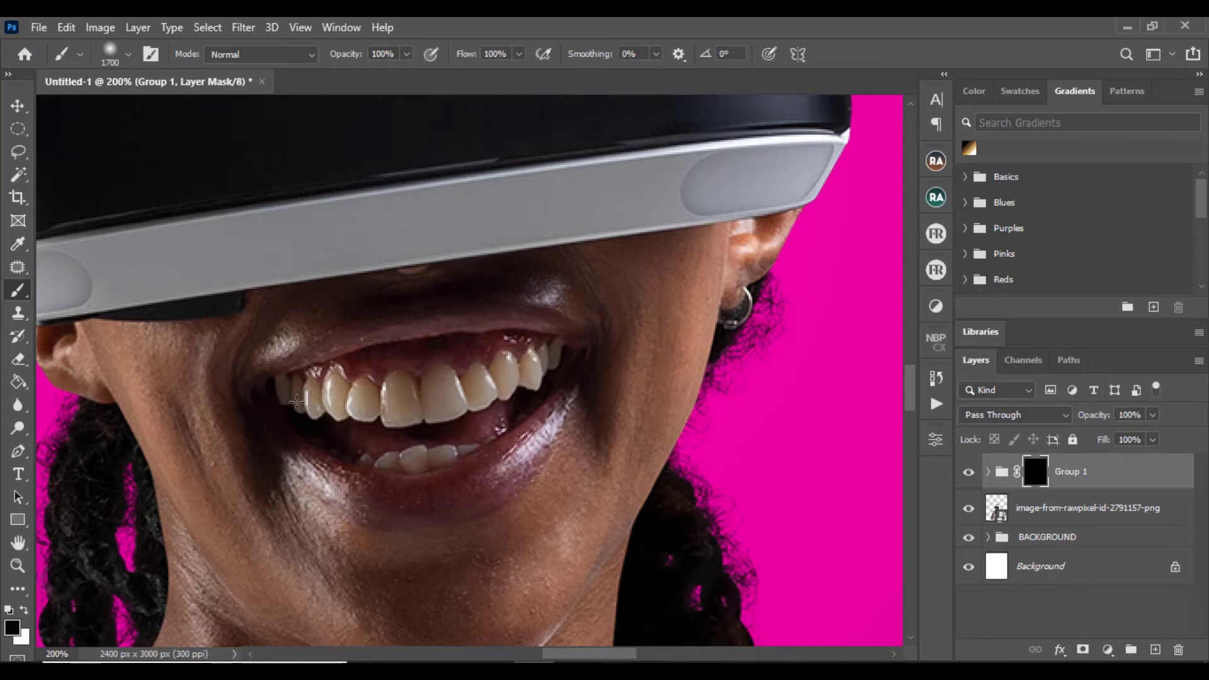
key(bracketleft)
key(bracketleft)
key(bracketleft)
key(bracketleft)
key(bracketleft)
key(bracketleft)
key(bracketleft)
key(bracketleft)
key(bracketleft)
key(bracketleft)
key(bracketleft)
key(bracketleft)
key(bracketleft)
key(bracketleft)
key(bracketleft)
key(bracketleft)
key(bracketleft)
key(bracketleft)
key(ctrl+plus)
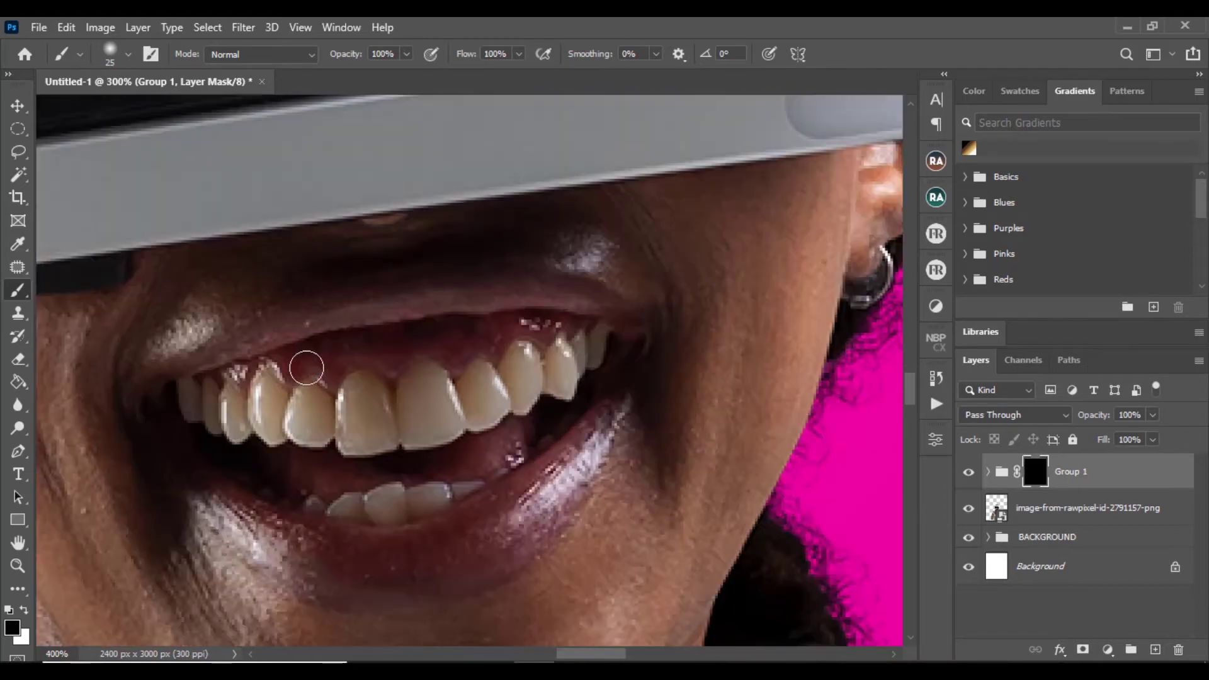
key(ctrl+plus)
key(bracketleft)
key(bracketleft)
key(bracketleft)
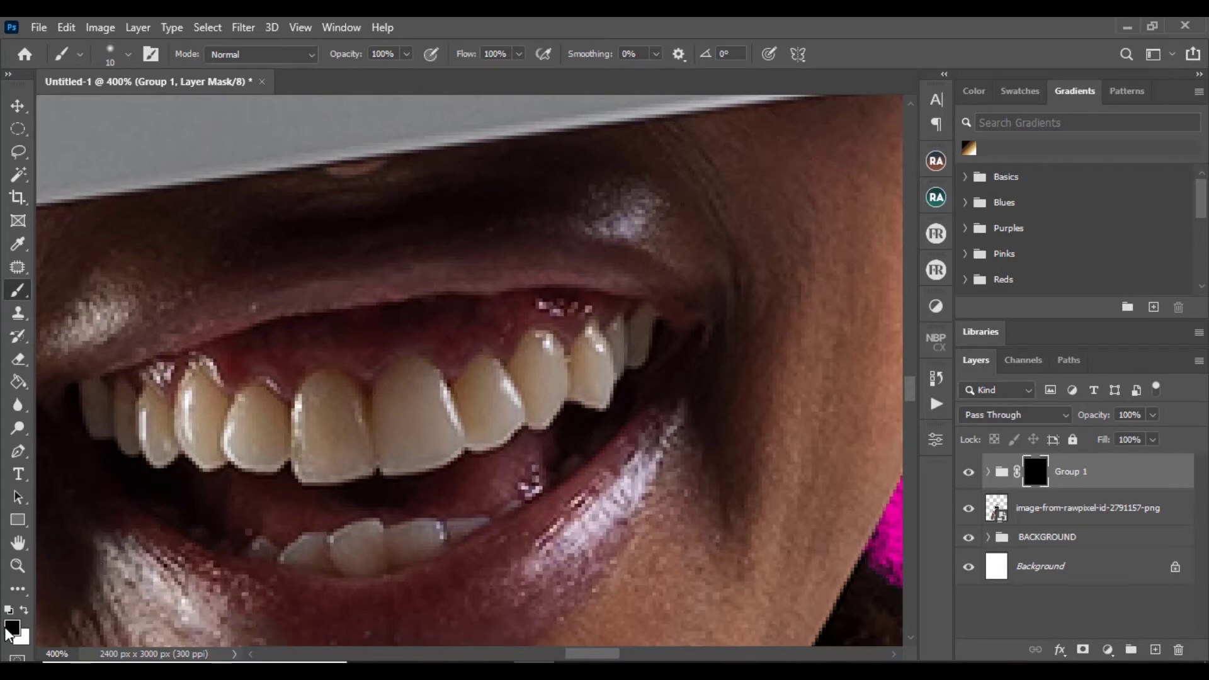
key(x)
mouse_move(155, 398)
mouse_down()
mouse_move(163, 454)
mouse_move(168, 426)
mouse_move(125, 390)
mouse_move(130, 439)
mouse_move(95, 413)
mouse_up()
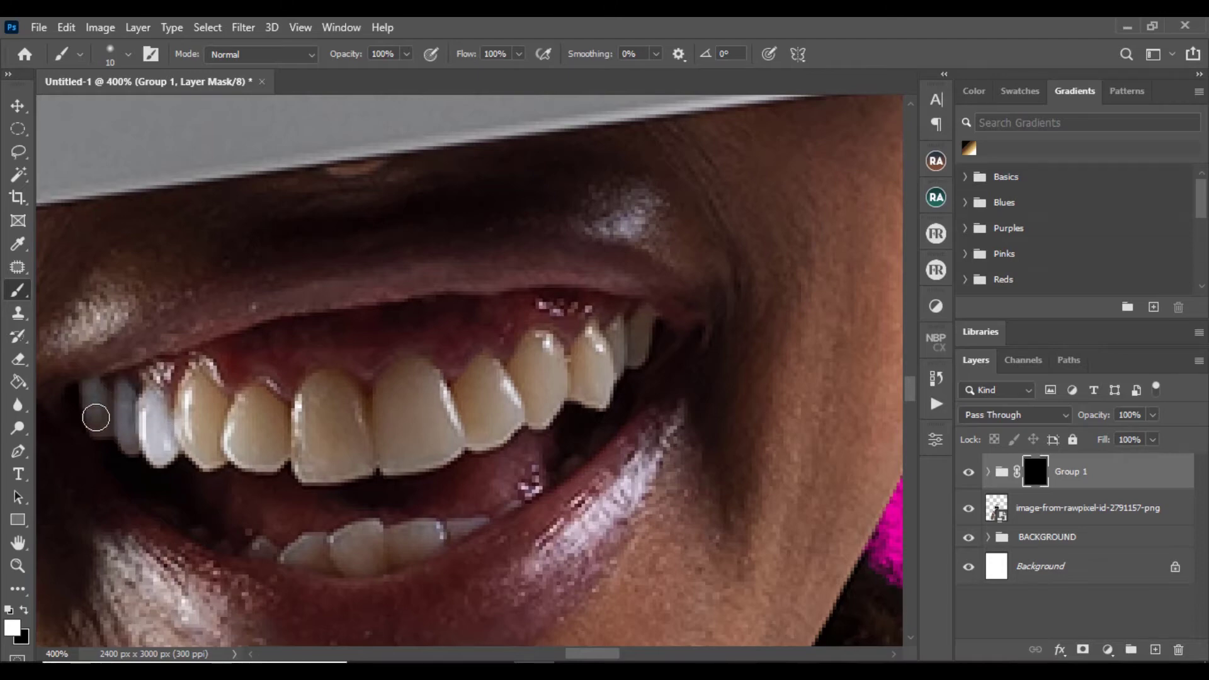
mouse_move(192, 404)
mouse_down()
mouse_move(206, 457)
mouse_move(206, 391)
mouse_move(223, 436)
mouse_move(241, 431)
mouse_move(242, 406)
mouse_move(228, 443)
mouse_move(279, 458)
mouse_move(277, 413)
mouse_move(254, 425)
mouse_move(264, 433)
mouse_move(262, 391)
mouse_move(229, 426)
mouse_move(259, 432)
mouse_move(310, 398)
mouse_move(307, 461)
mouse_move(335, 466)
mouse_move(343, 430)
mouse_move(324, 399)
mouse_move(323, 453)
mouse_move(345, 444)
mouse_move(314, 406)
mouse_move(317, 388)
mouse_move(335, 384)
mouse_move(360, 454)
mouse_move(368, 433)
mouse_move(354, 424)
mouse_move(353, 477)
mouse_move(340, 470)
mouse_move(398, 457)
mouse_move(379, 408)
mouse_move(395, 383)
mouse_move(391, 457)
mouse_move(453, 432)
mouse_move(388, 432)
mouse_move(430, 435)
mouse_move(404, 371)
mouse_move(426, 374)
mouse_move(463, 423)
mouse_move(462, 388)
mouse_move(479, 435)
mouse_move(502, 422)
mouse_move(493, 391)
mouse_move(504, 405)
mouse_move(475, 381)
mouse_move(480, 367)
mouse_move(513, 417)
mouse_move(539, 339)
mouse_move(519, 378)
mouse_move(542, 372)
mouse_move(550, 340)
mouse_move(527, 415)
mouse_move(548, 400)
mouse_move(558, 364)
mouse_move(587, 373)
mouse_move(594, 341)
mouse_move(602, 400)
mouse_move(616, 340)
mouse_move(642, 318)
mouse_up()
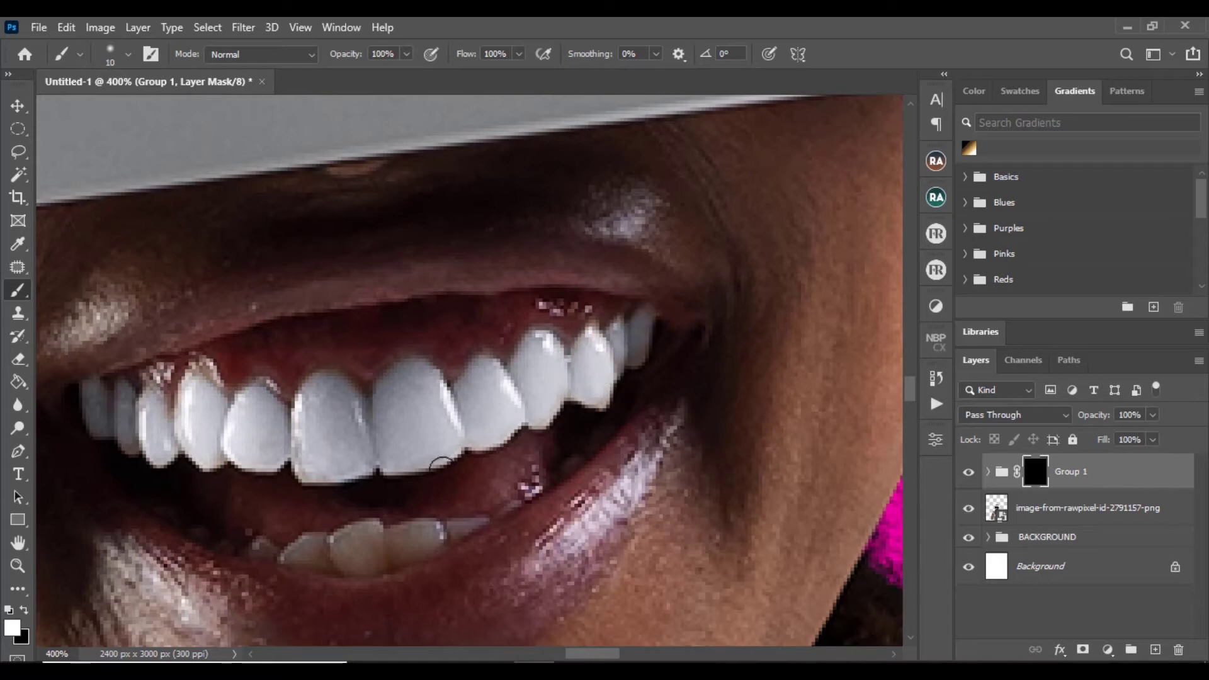
Paint the lower teeth white on the group's mask, reducing the brush to size 3 for the small edges.
mouse_move(370, 536)
mouse_down()
mouse_move(339, 544)
mouse_move(344, 558)
mouse_move(368, 562)
mouse_move(390, 552)
mouse_move(375, 548)
mouse_move(433, 539)
mouse_move(380, 543)
mouse_move(371, 556)
mouse_move(482, 525)
mouse_up()
key(bracketleft)
key(bracketleft)
mouse_move(343, 549)
mouse_down()
mouse_move(299, 543)
mouse_move(291, 557)
mouse_move(345, 564)
mouse_move(230, 540)
mouse_up()
key(bracketleft)
key(bracketleft)
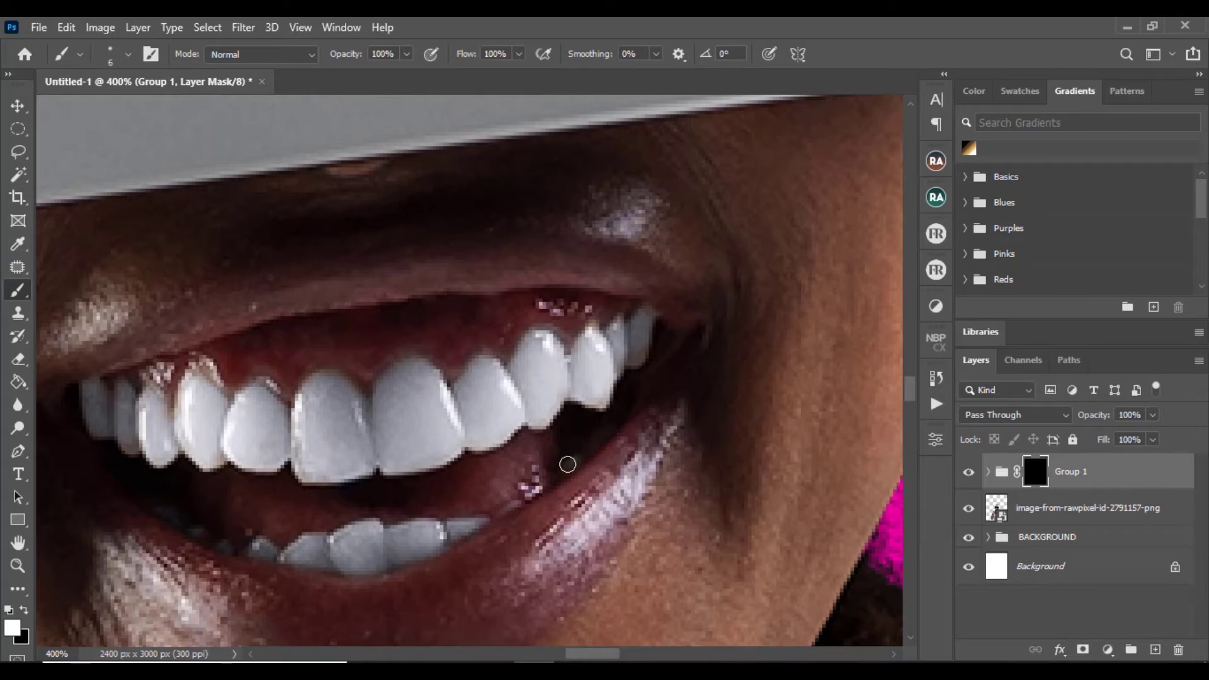
key(bracketleft)
key(bracketleft)
drag(505, 506, 484, 519)
Compare the woman's smile with and without the teeth-whitening group, leaving the group shown.
key(ctrl+minus)
key(ctrl+minus)
key(ctrl+minus)
key(ctrl+minus)
key(ctrl+minus)
key(ctrl+minus)
key(ctrl+minus)
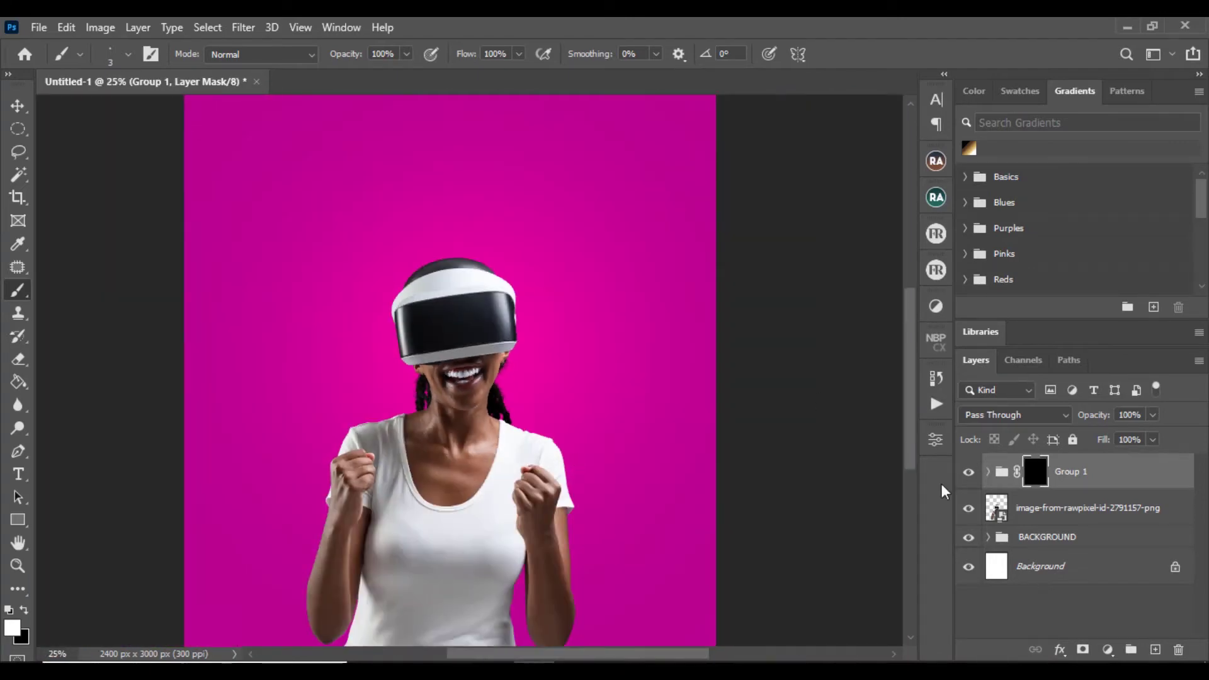
click(968, 472)
click(969, 473)
click(970, 474)
click(969, 474)
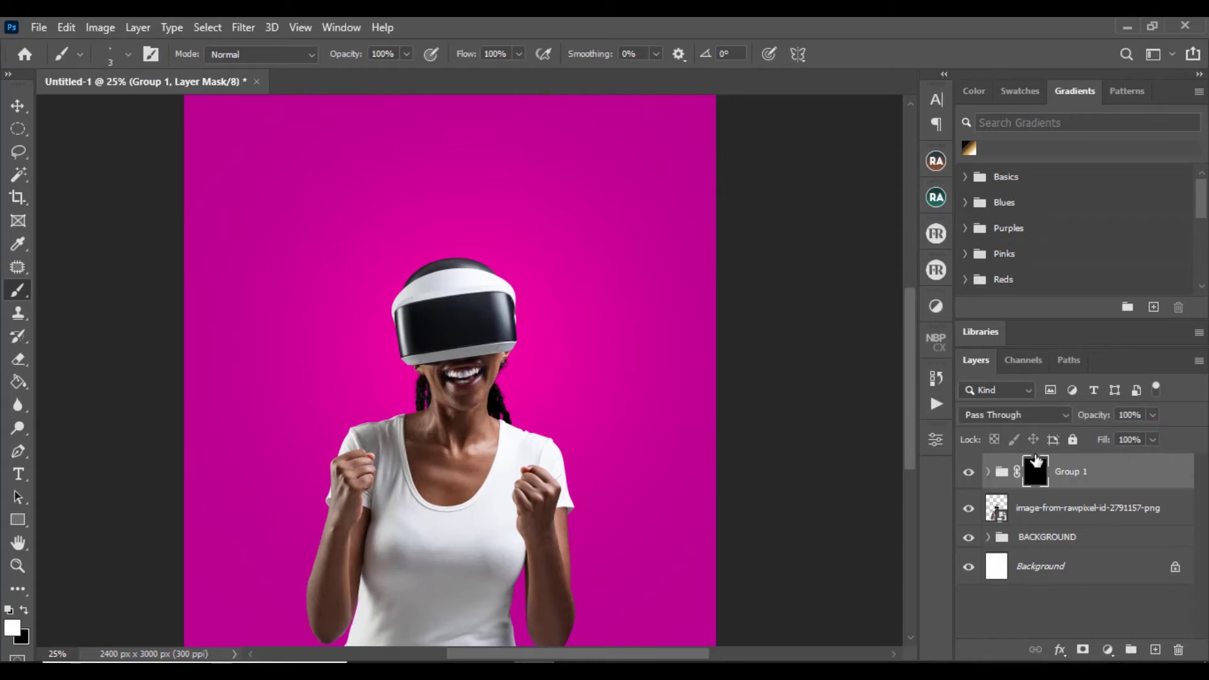
Lower the teeth-whitening group's opacity to 67% and merge it with the woman image layer.
click(1154, 415)
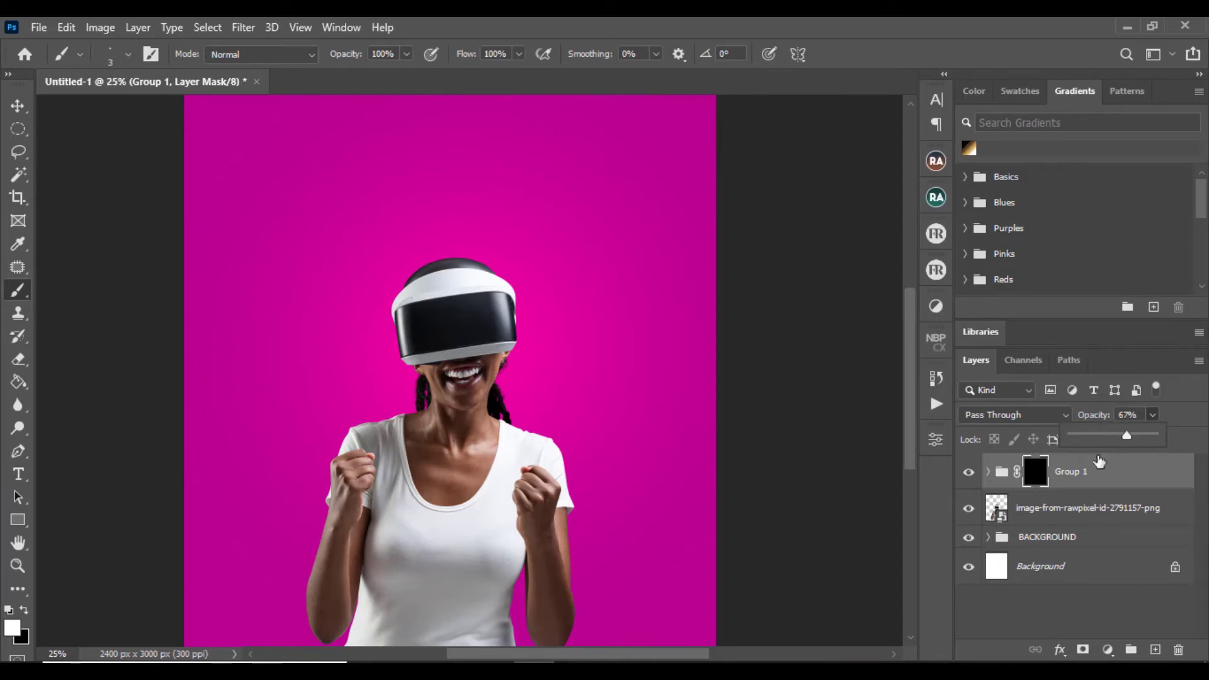
shift+click(1101, 510)
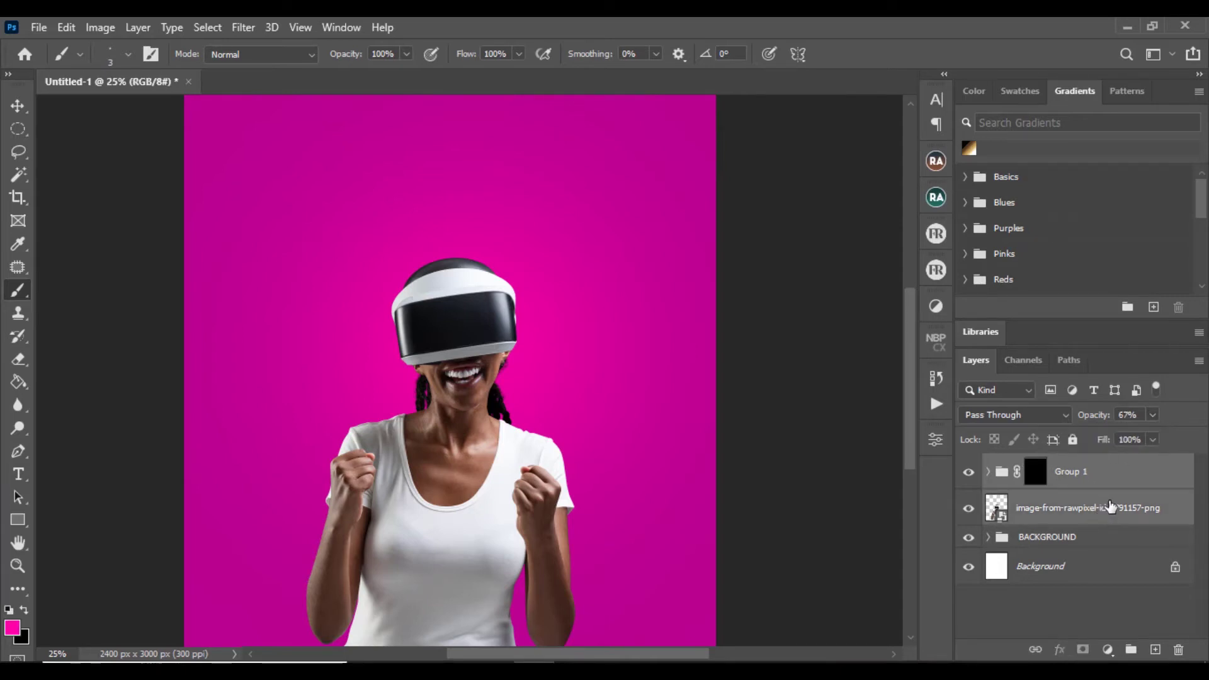
key(ctrl+e)
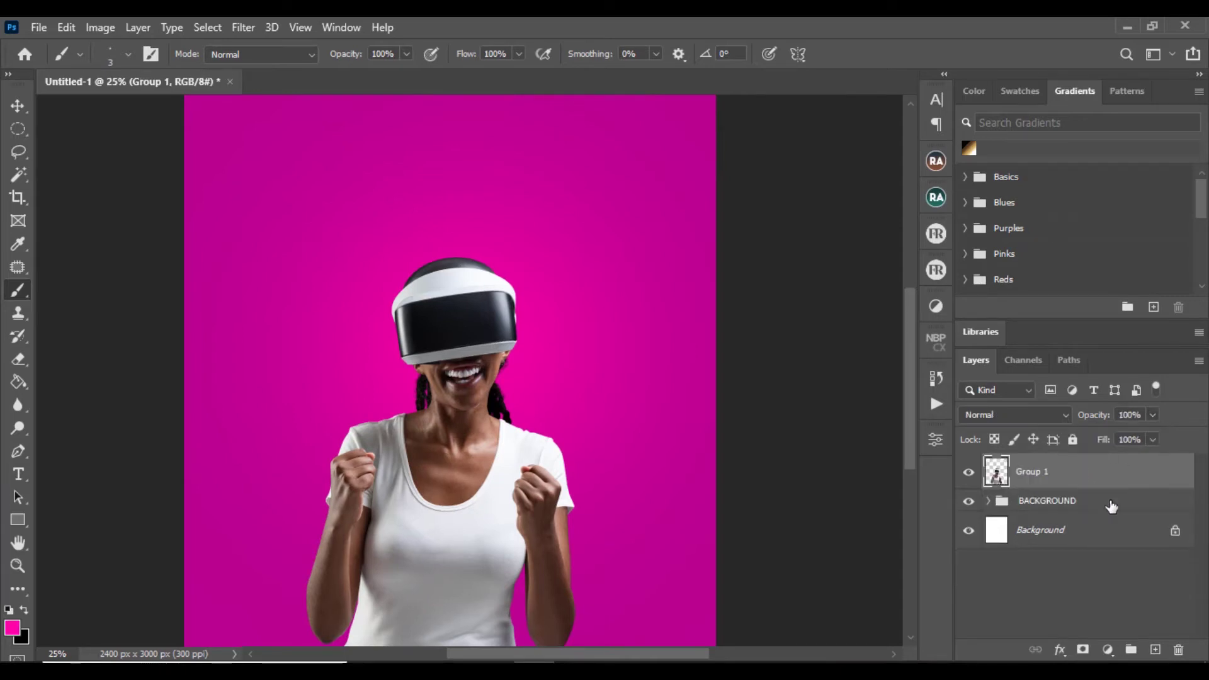
Compare the canvas with and without the merged woman layer, leaving the layer shown.
click(970, 474)
click(970, 473)
click(970, 474)
click(970, 473)
drag(618, 656, 596, 658)
key(ctrl+minus)
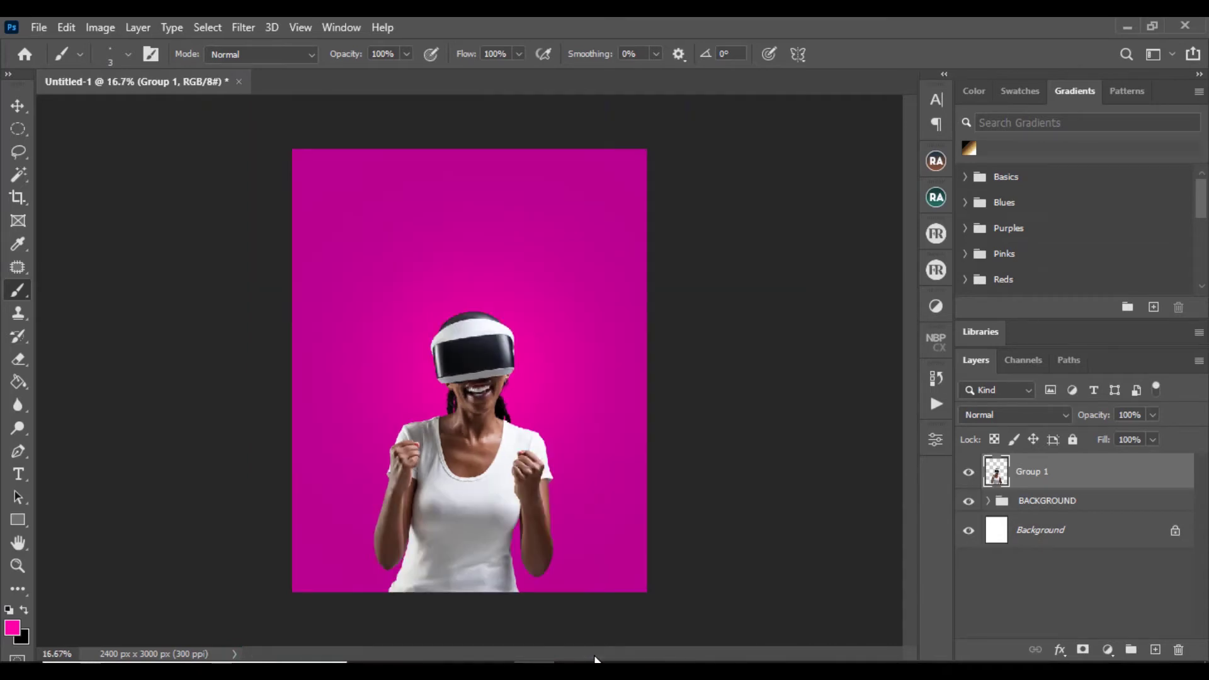
Shift the woman slightly to the left on the canvas.
click(18, 107)
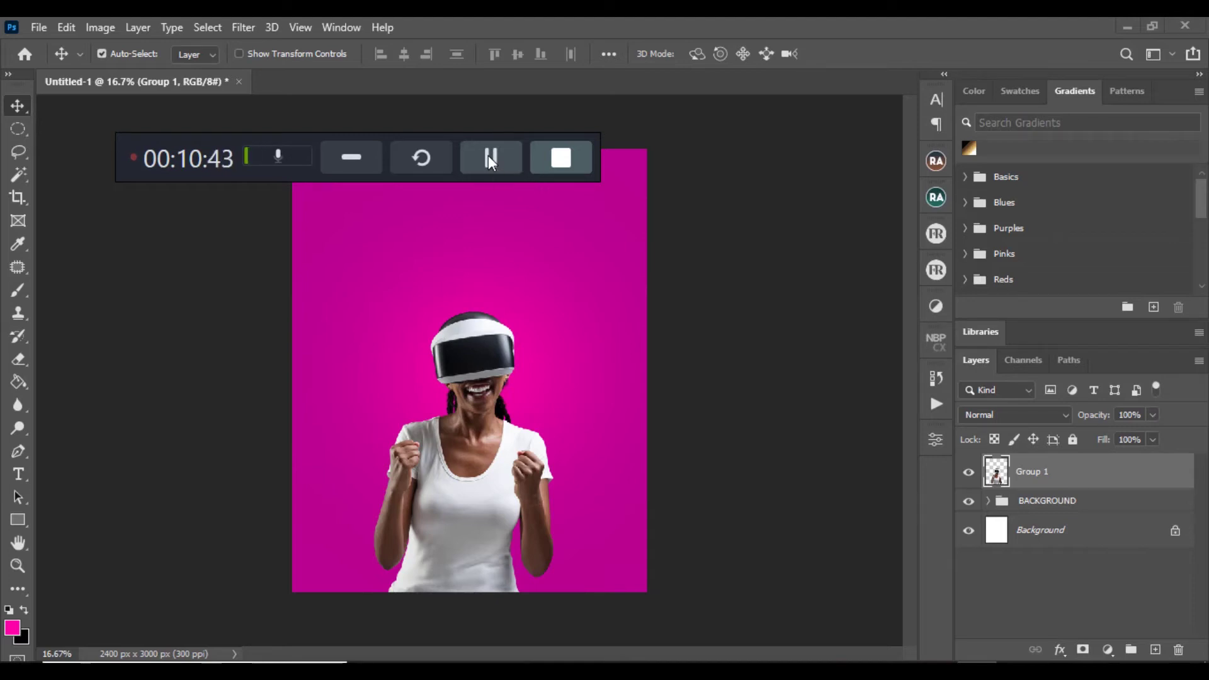
click(351, 159)
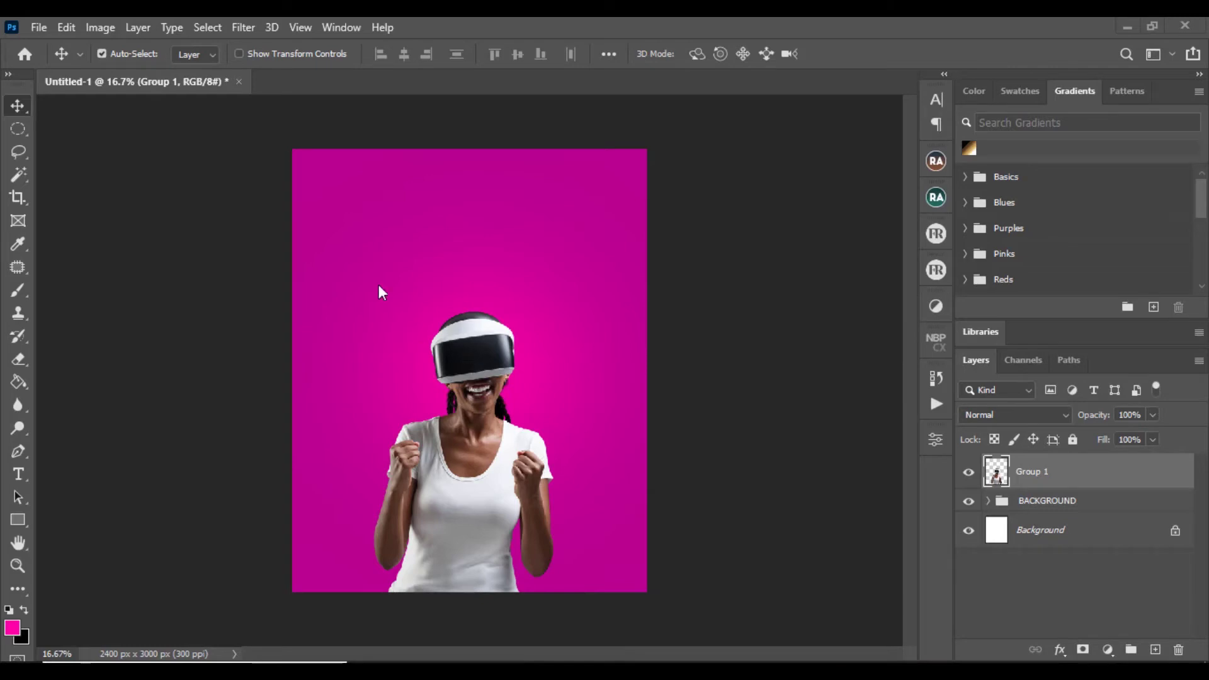
drag(489, 363, 484, 361)
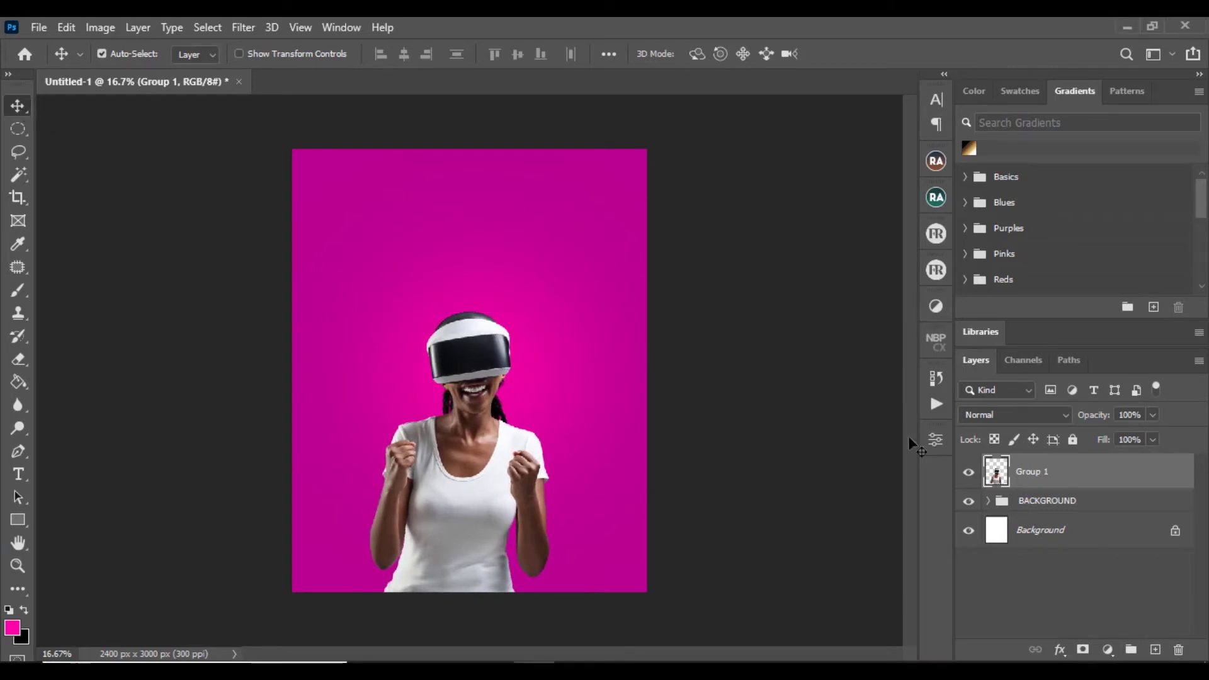
Add a new layer directly above the BACKGROUND group and name it LIGHT 2.
click(1114, 506)
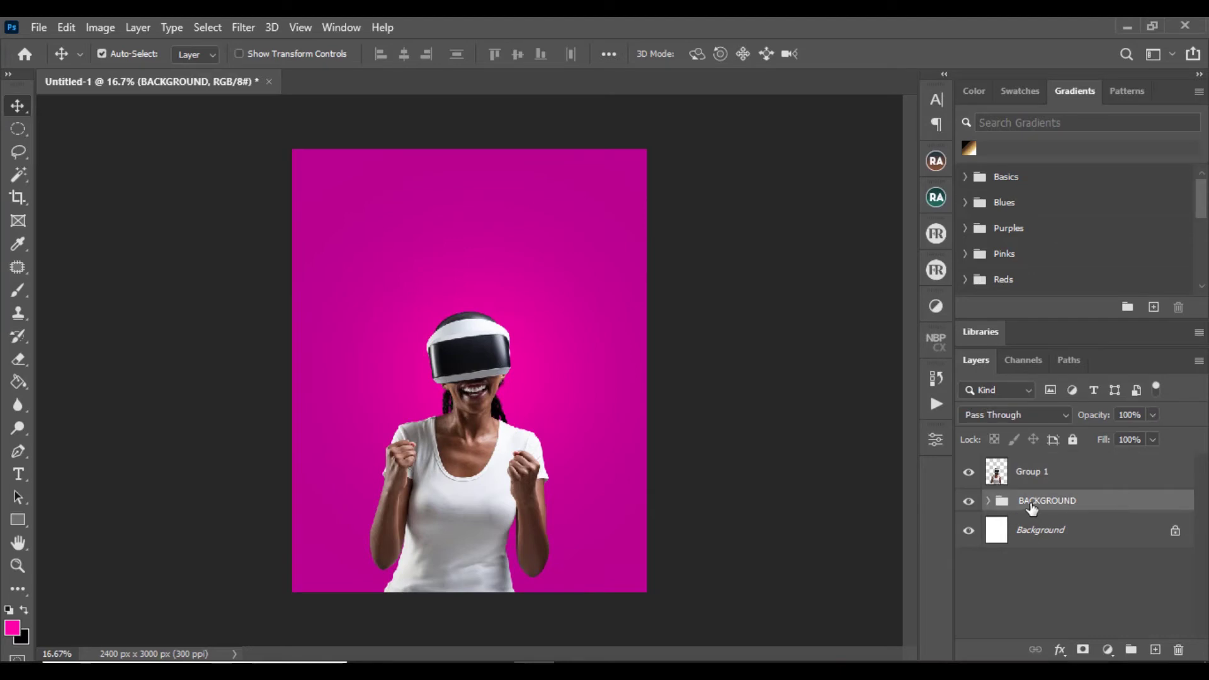
click(1156, 650)
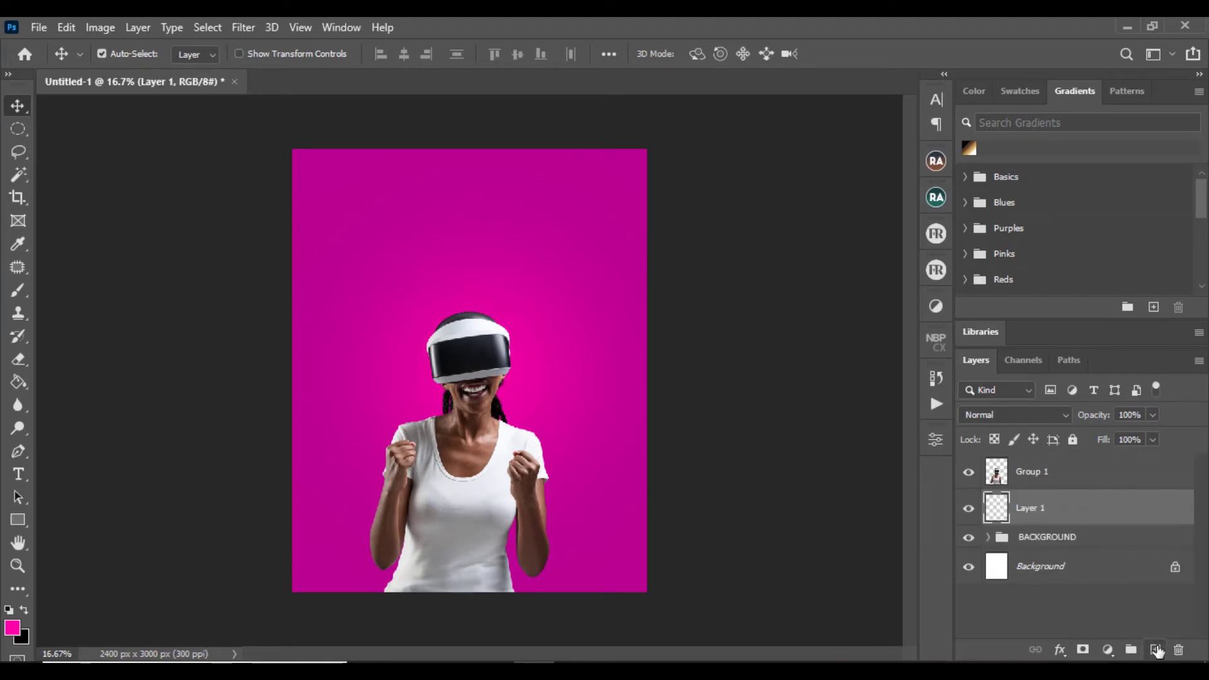
double_click(1029, 509)
text(LIGHT 2)
key(Return)
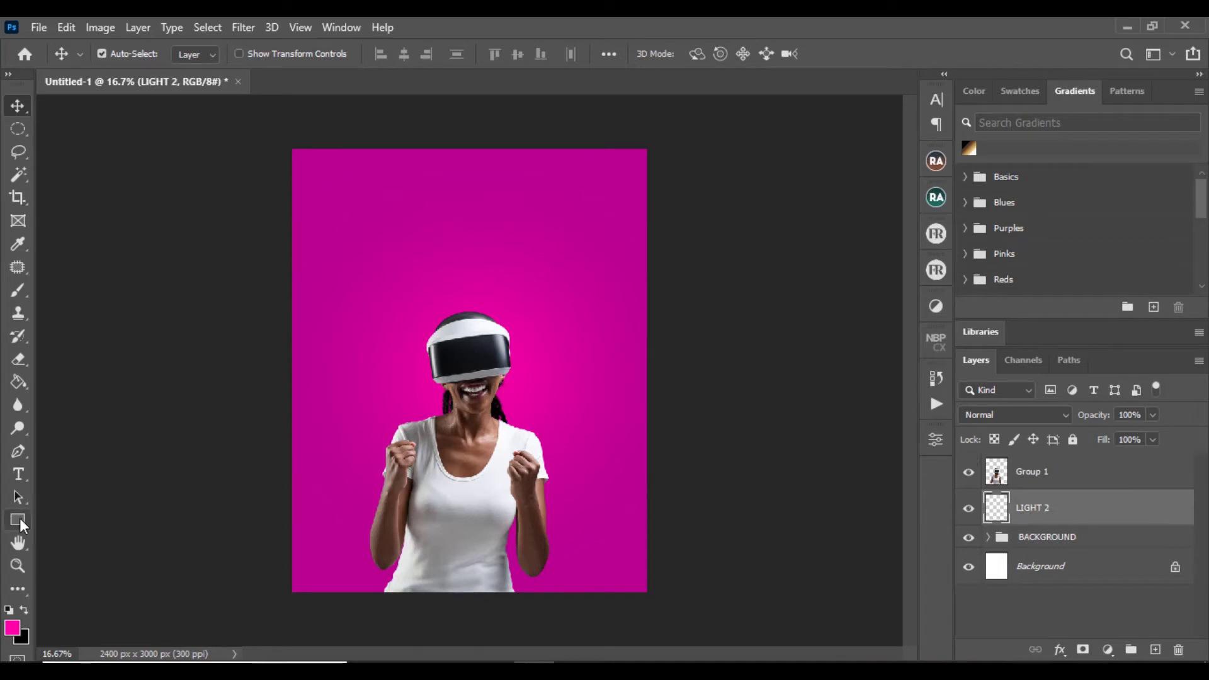
Draw a white rectangle about 330 by 1725 px from above the canvas down behind the woman's head, with a 0 px stroke.
drag(21, 518, 55, 525)
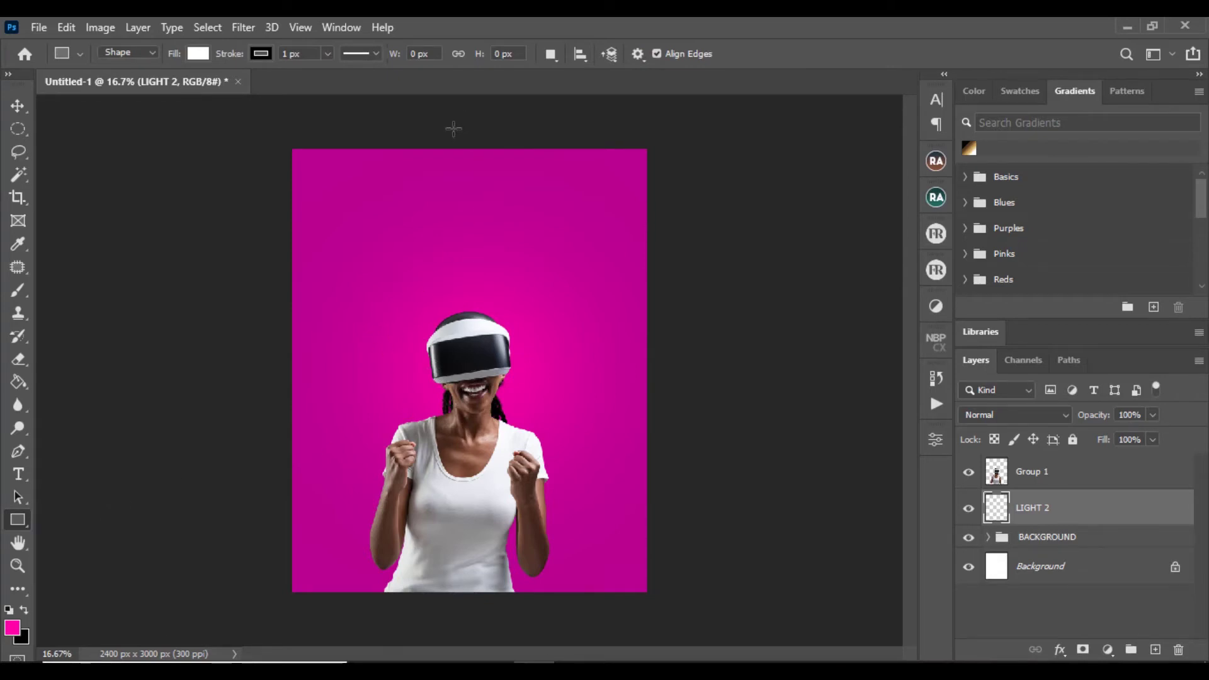
drag(453, 128, 502, 383)
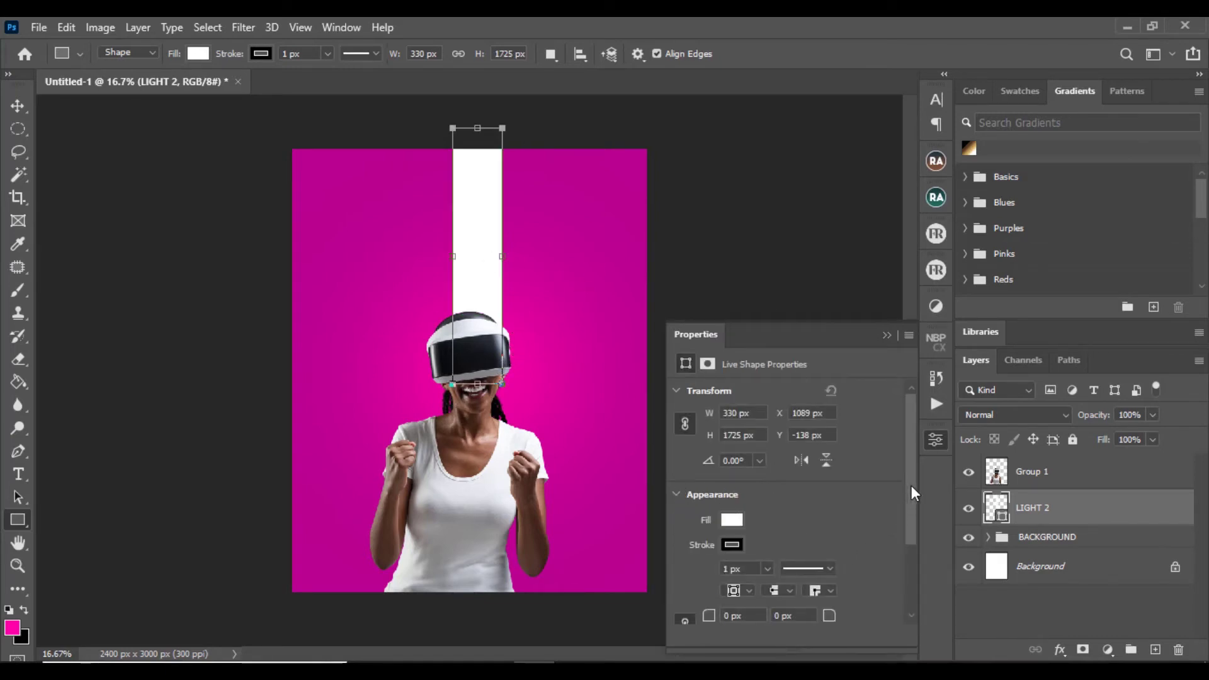
click(766, 568)
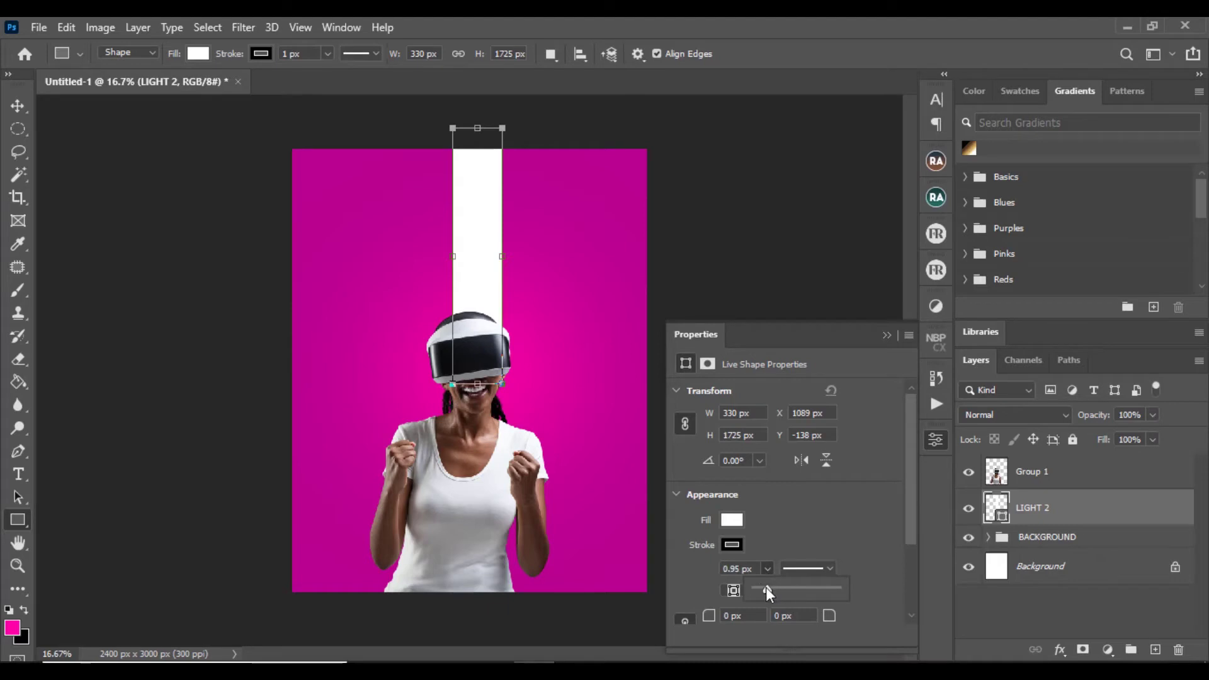
click(887, 336)
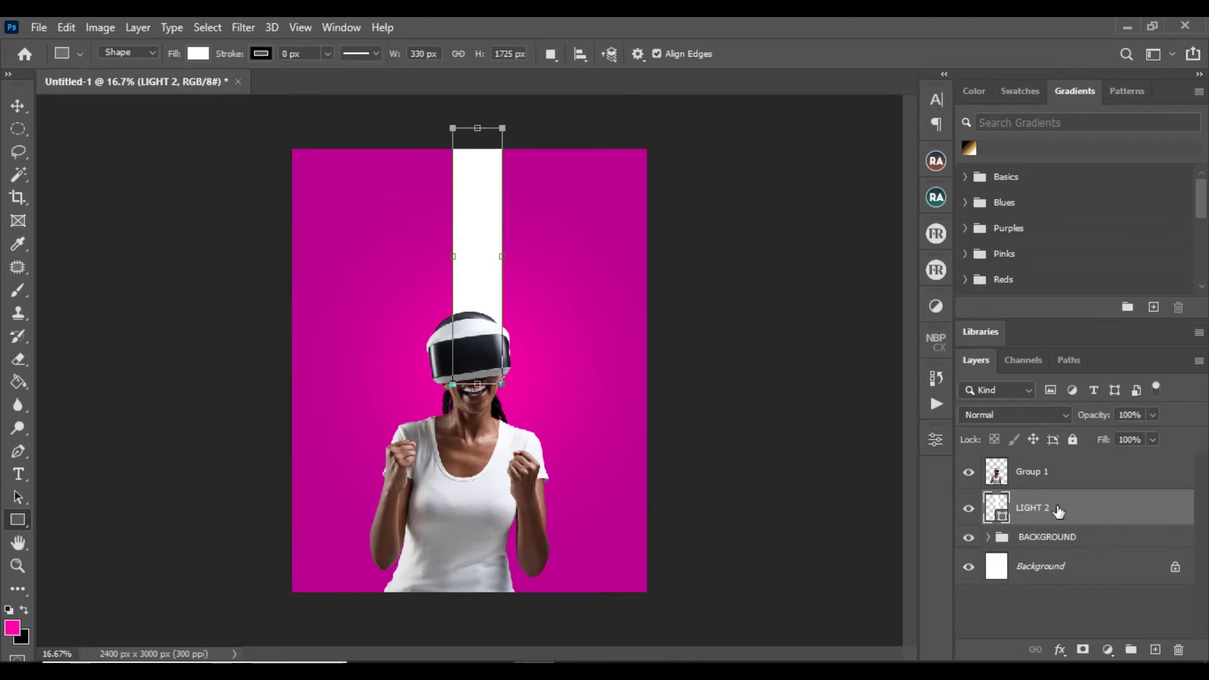
Rasterize the LIGHT 2 shape layer.
right_click(1075, 506)
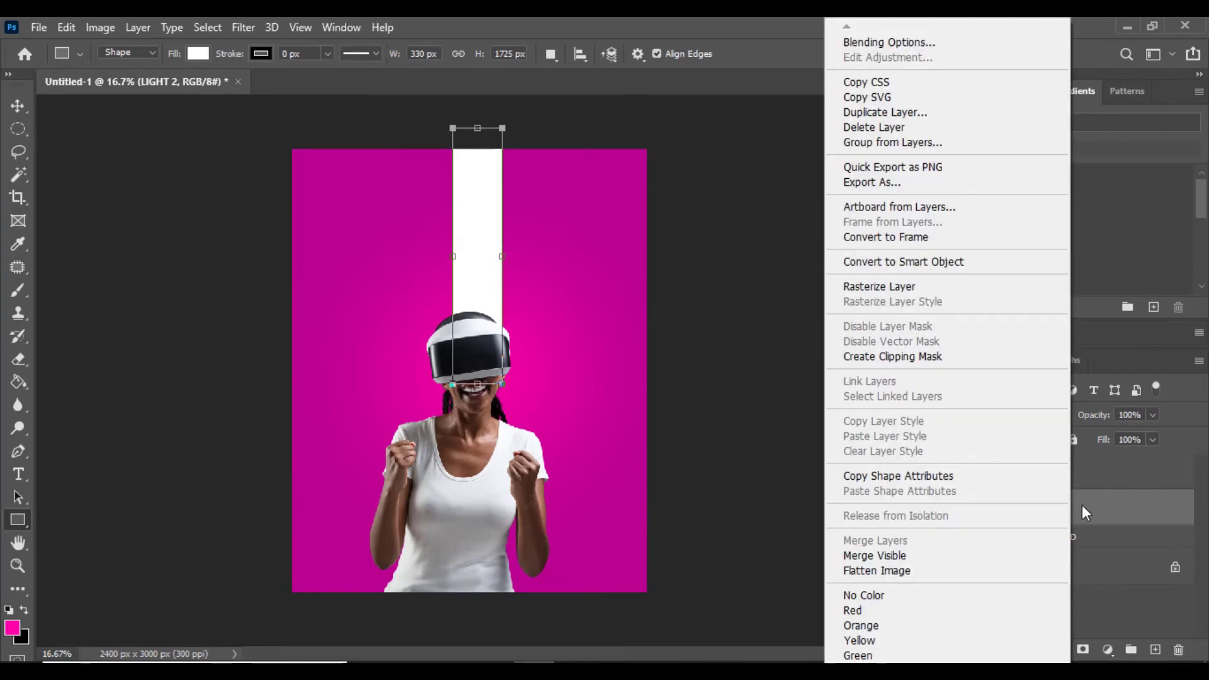
click(894, 286)
click(12, 104)
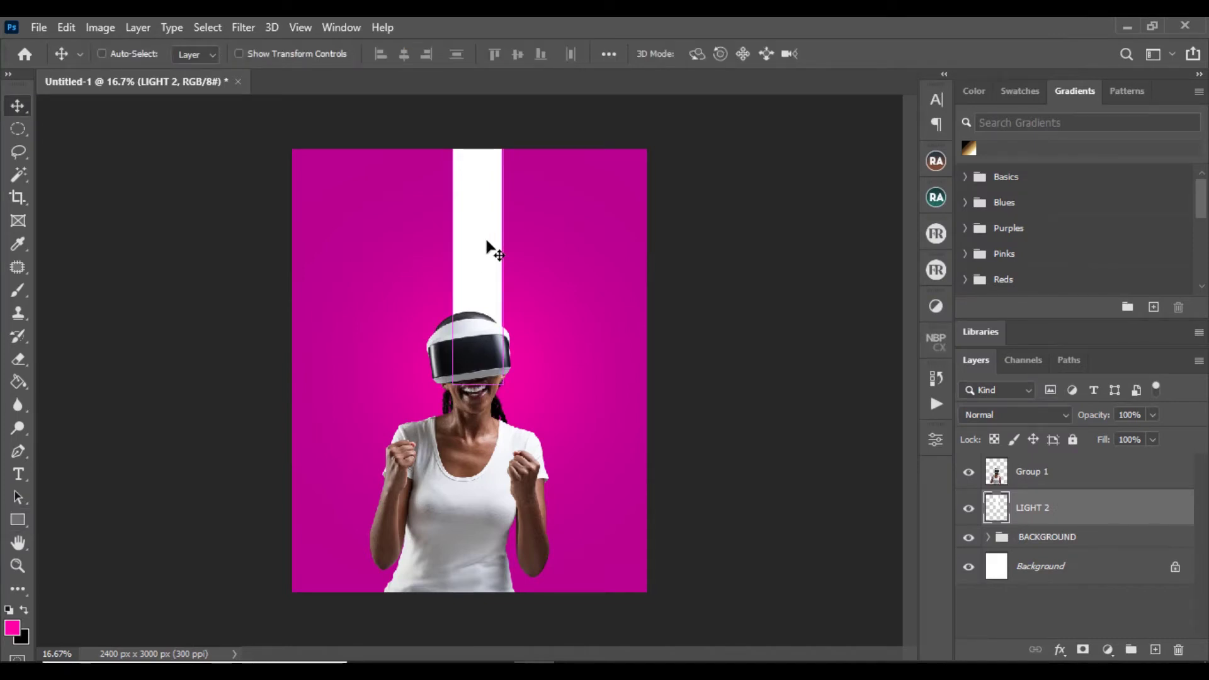
Distort the LIGHT 2 rectangle by pulling its two lower corners inward to a narrow tip behind the headset.
key(ctrl+t)
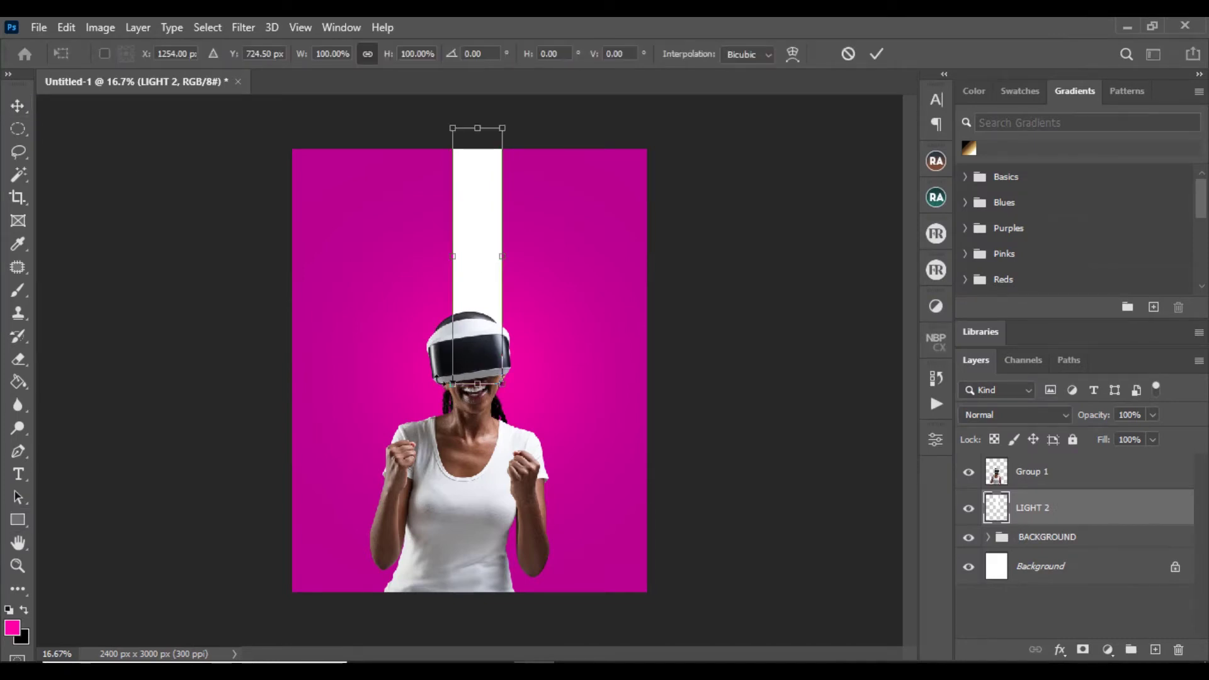
key(ctrl+plus)
key(ctrl+plus)
key(ctrl+plus)
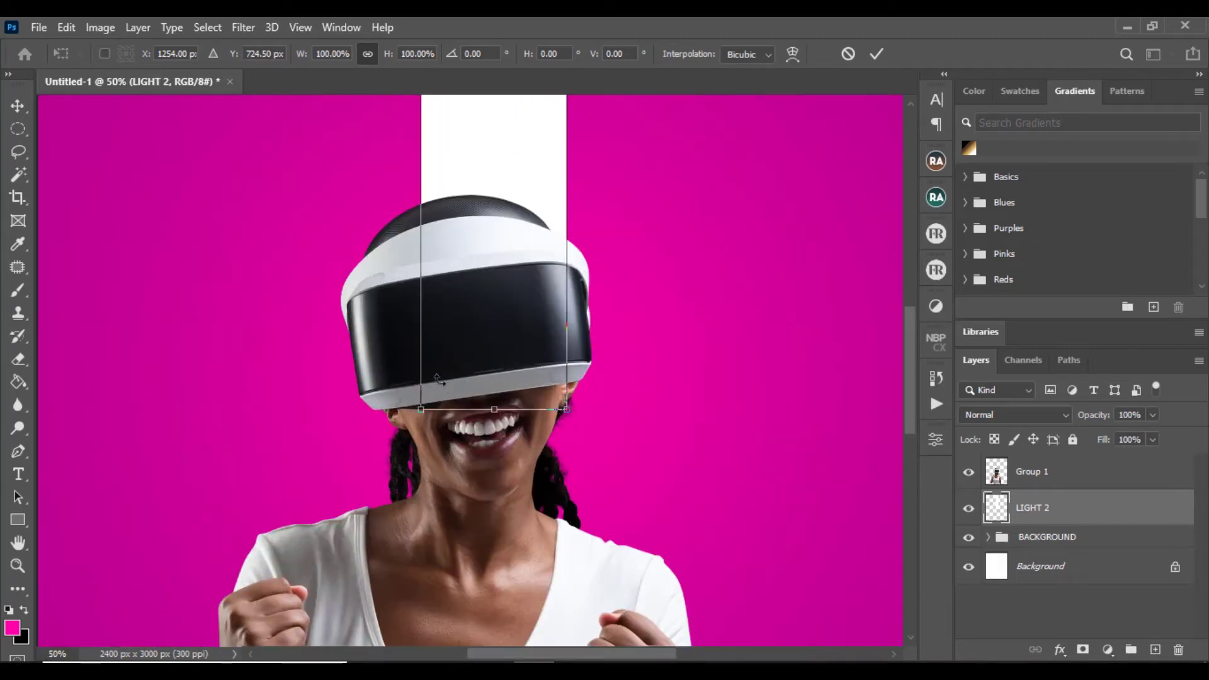
key(ctrl+plus)
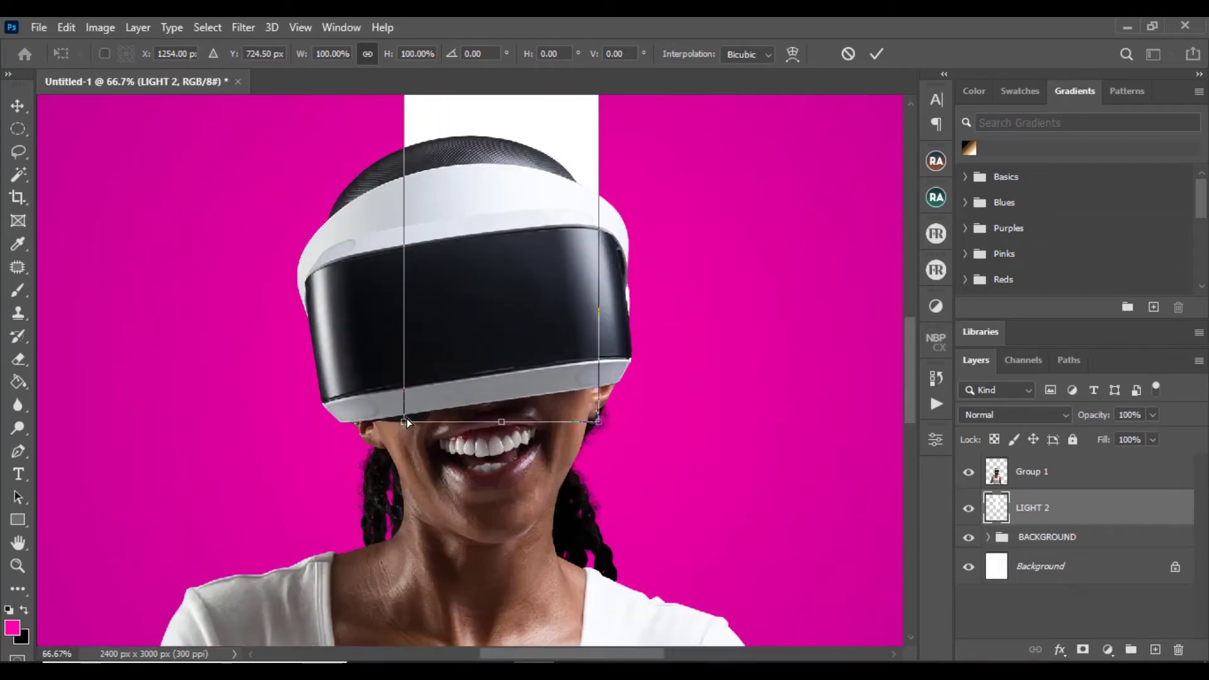
drag(406, 421, 407, 422)
drag(426, 424, 496, 422)
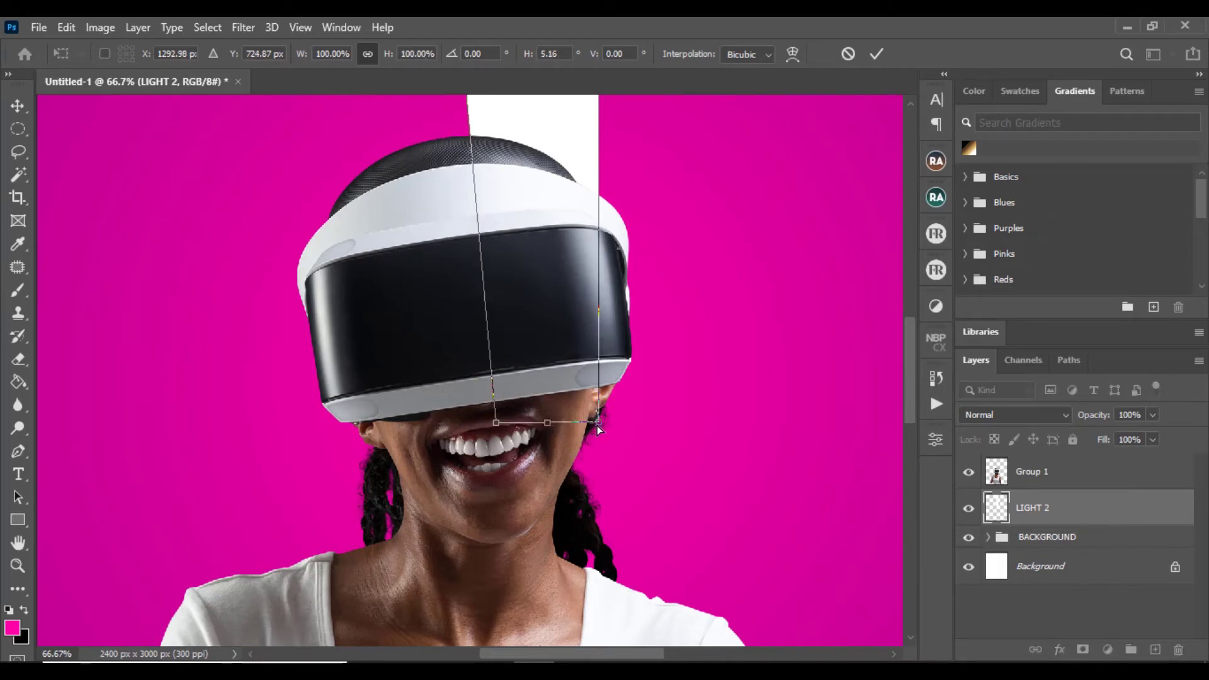
drag(597, 425, 520, 426)
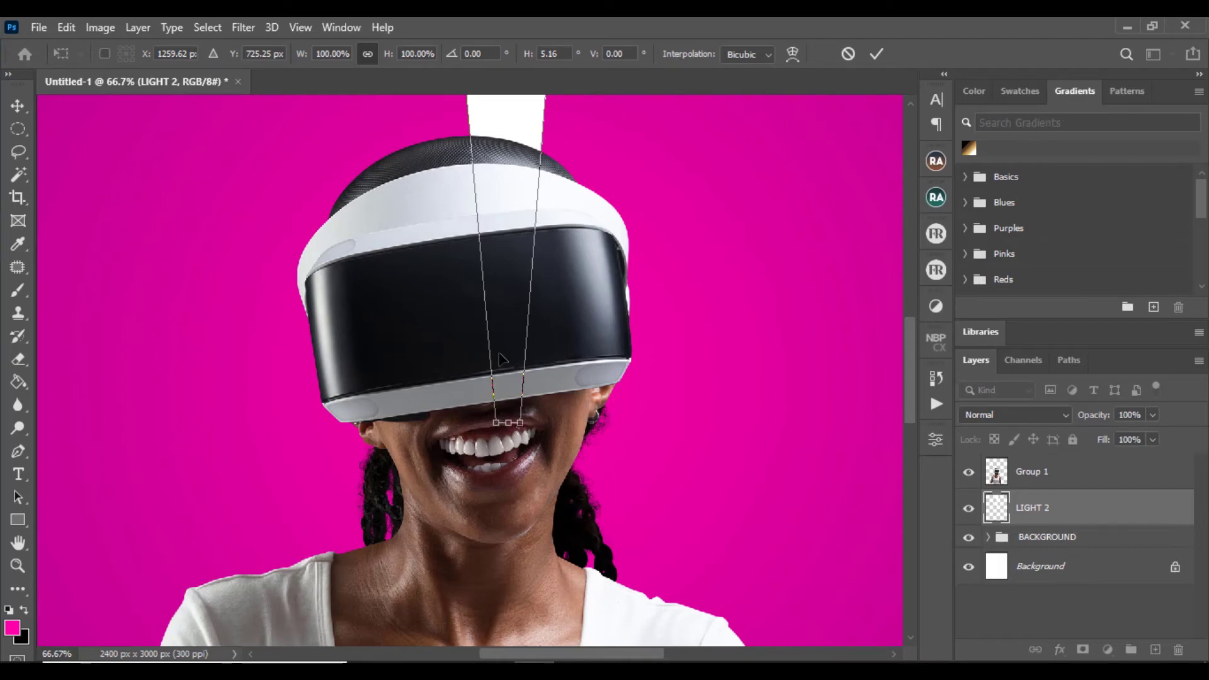
scroll(501, 358, down, 4)
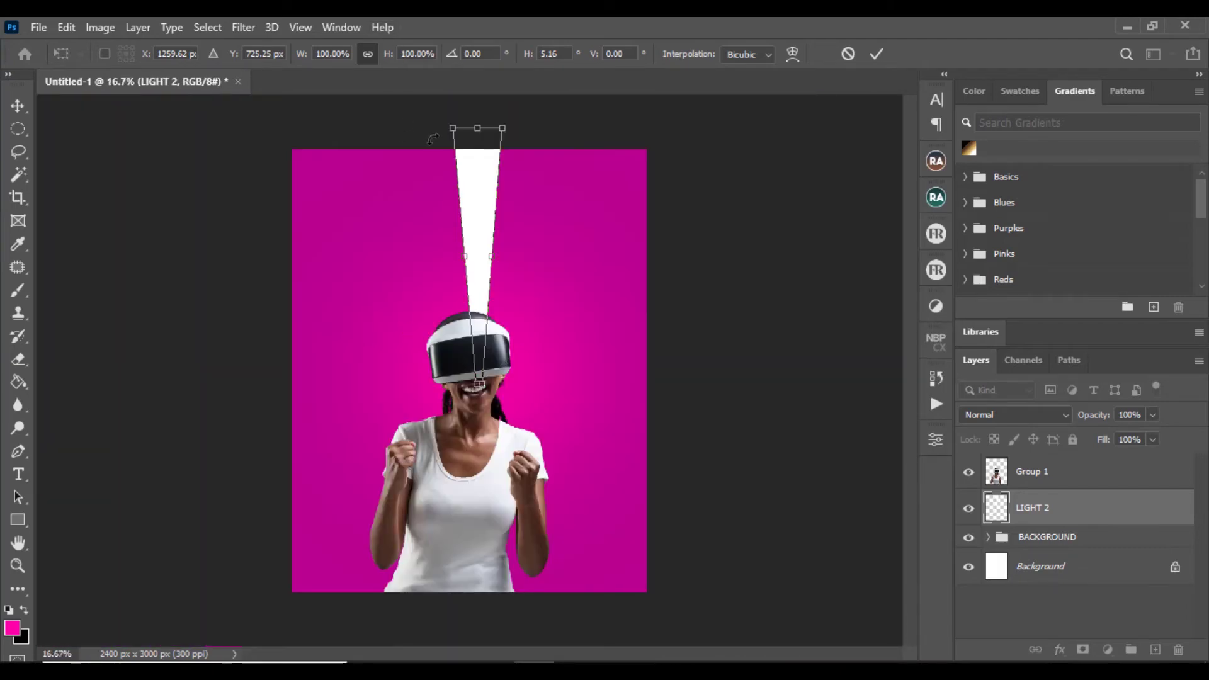
Widen the upper end of the light beam, even out its narrow tip, and centre it horizontally on the canvas.
drag(453, 127, 414, 128)
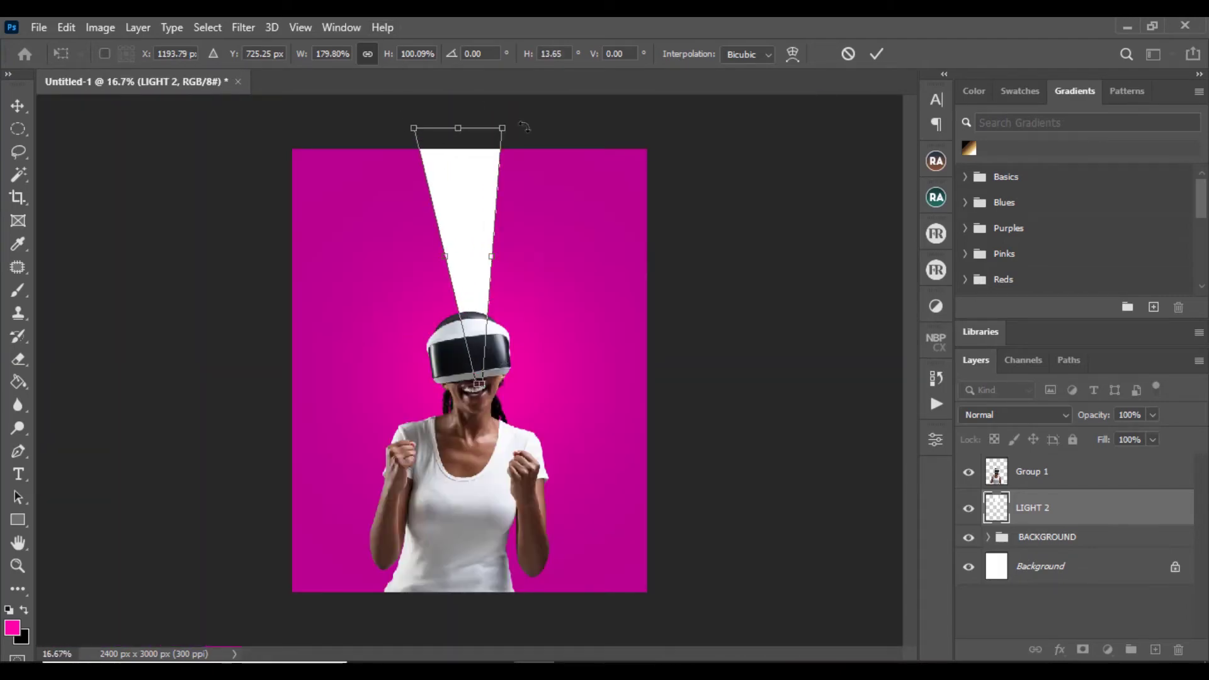
drag(508, 130, 532, 128)
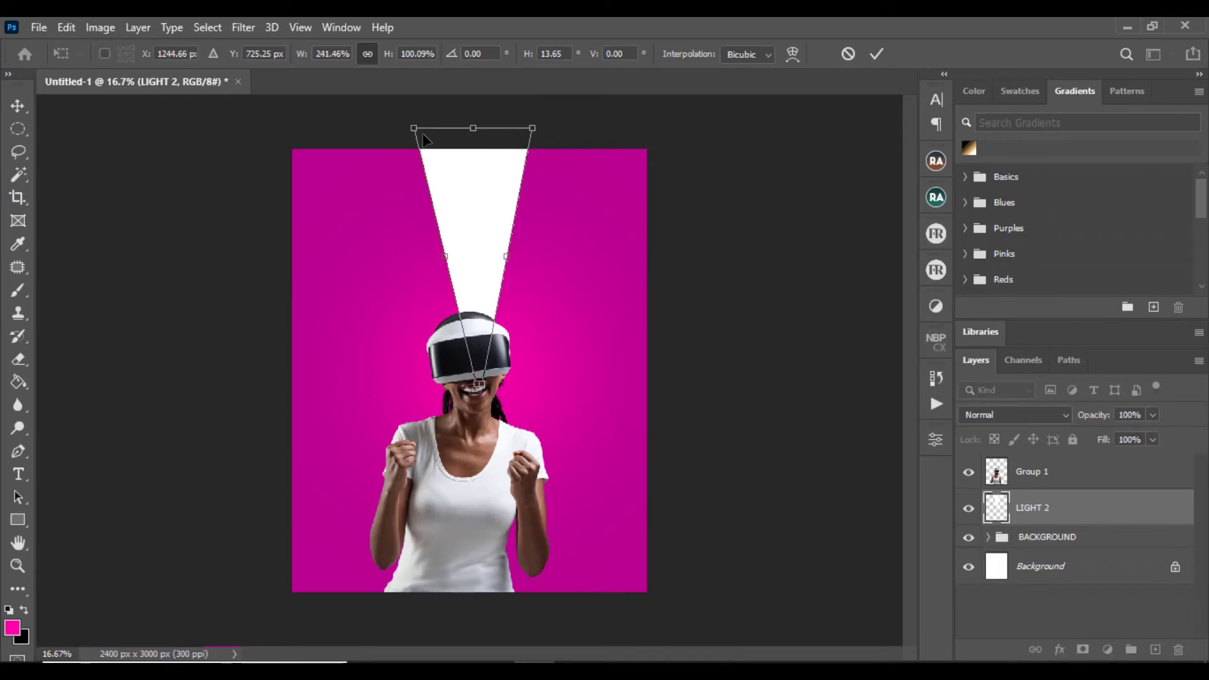
drag(414, 128, 437, 130)
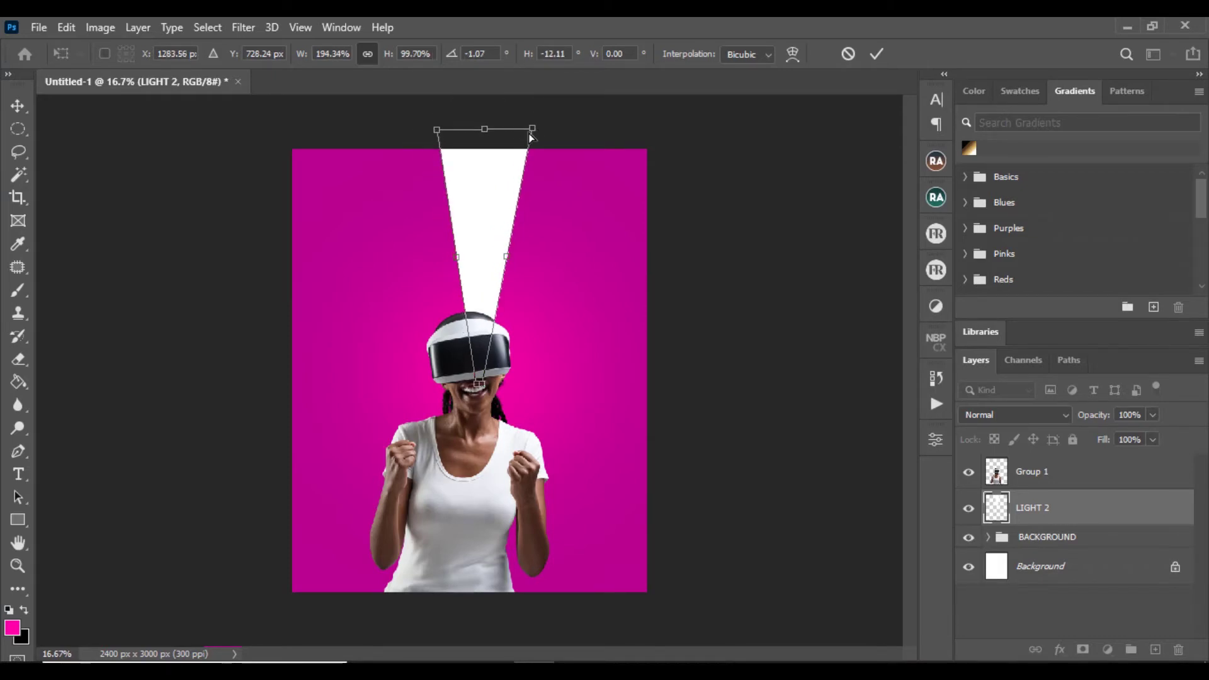
drag(532, 134, 524, 133)
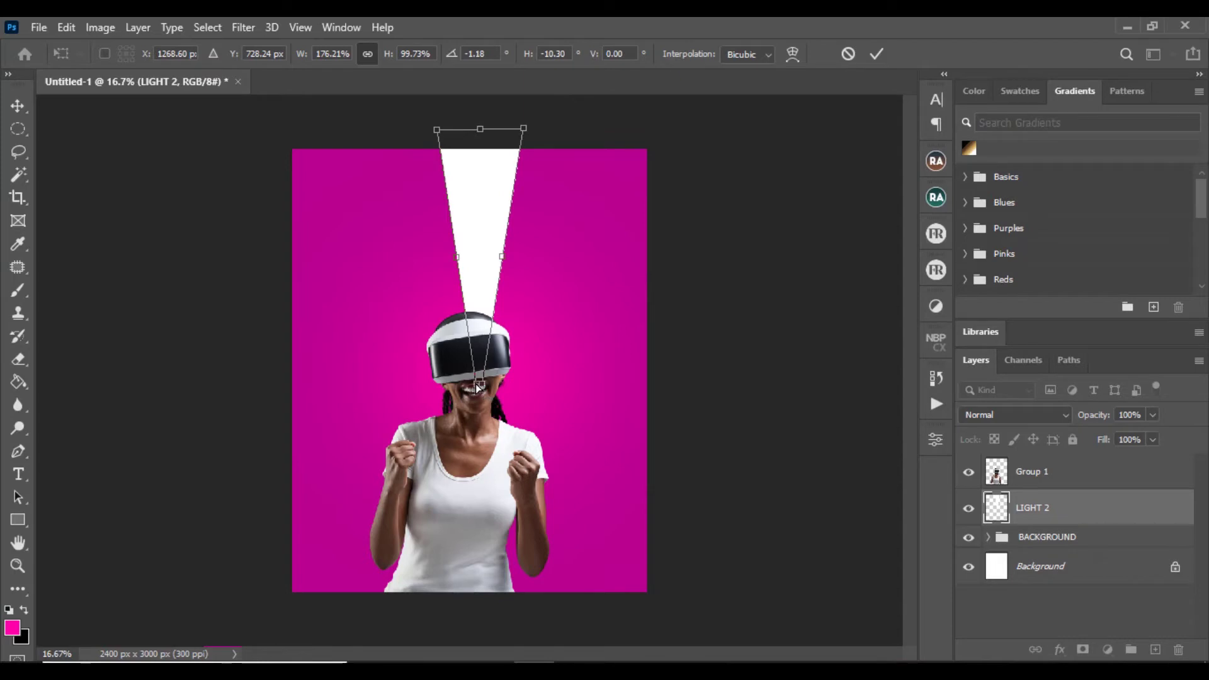
drag(479, 385, 475, 386)
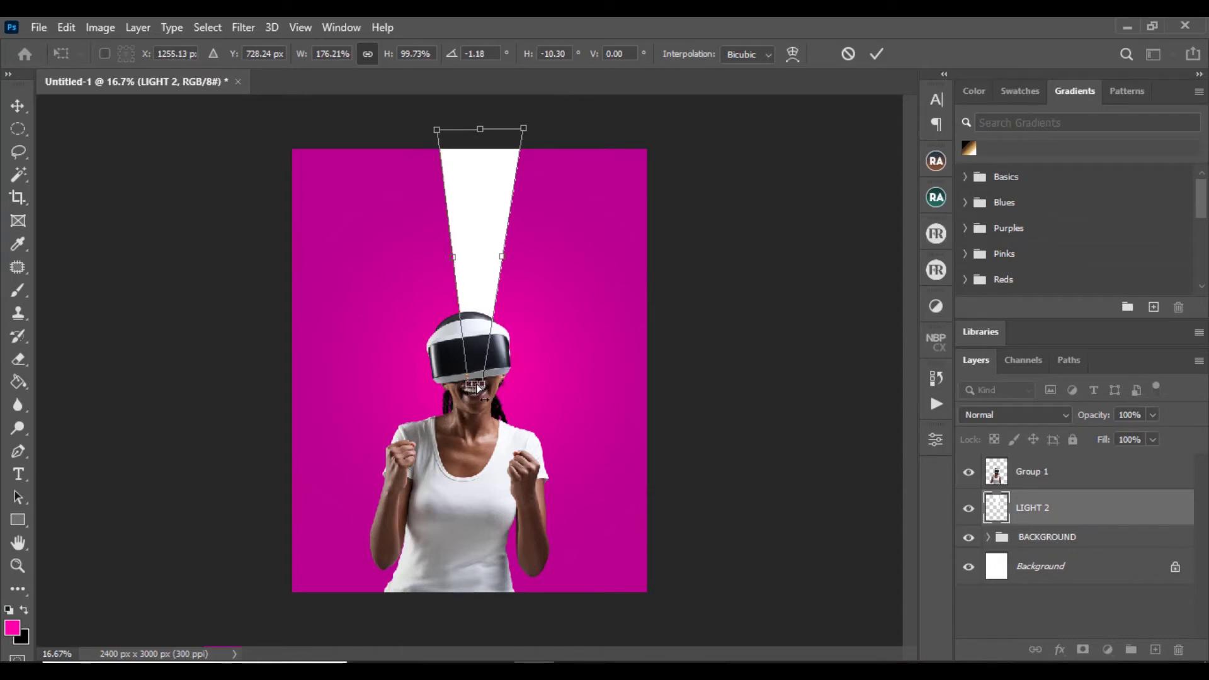
click(878, 55)
drag(489, 265, 475, 267)
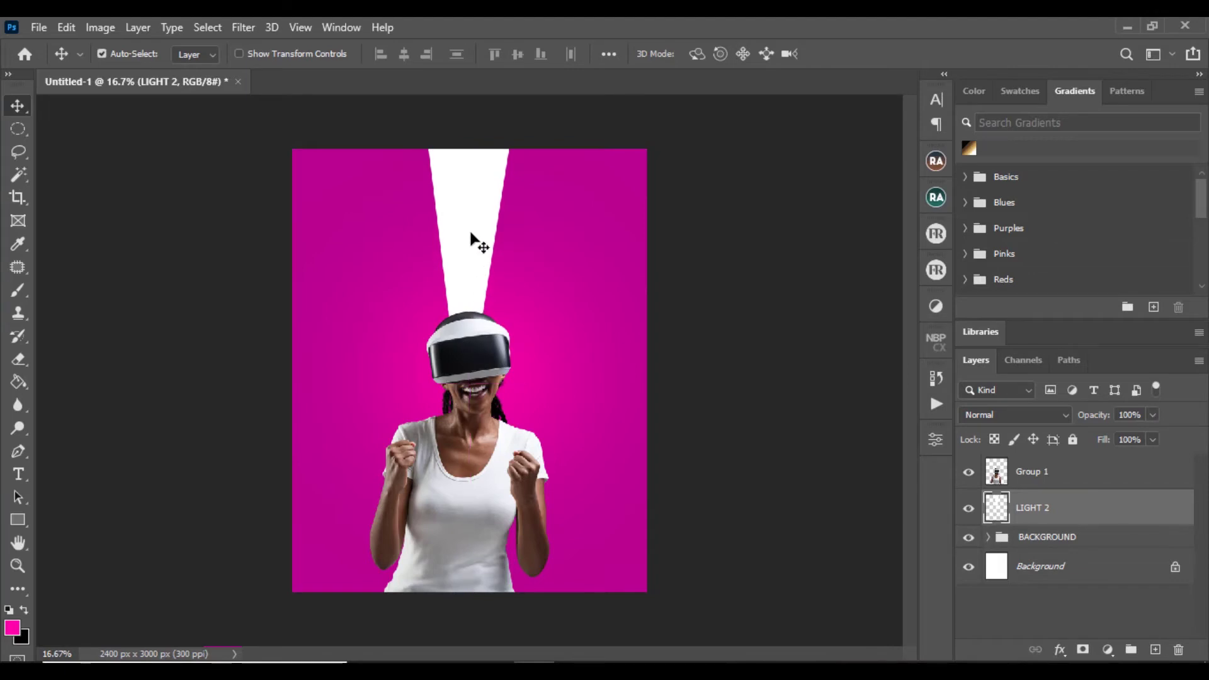
mouse_move(483, 203)
mouse_down()
mouse_move(486, 227)
mouse_move(486, 208)
mouse_move(475, 217)
mouse_up()
With the woman layer hidden, duplicate LIGHT 2, flip the copy vertically and place it tip to tip below the original.
click(968, 473)
key(ctrl)
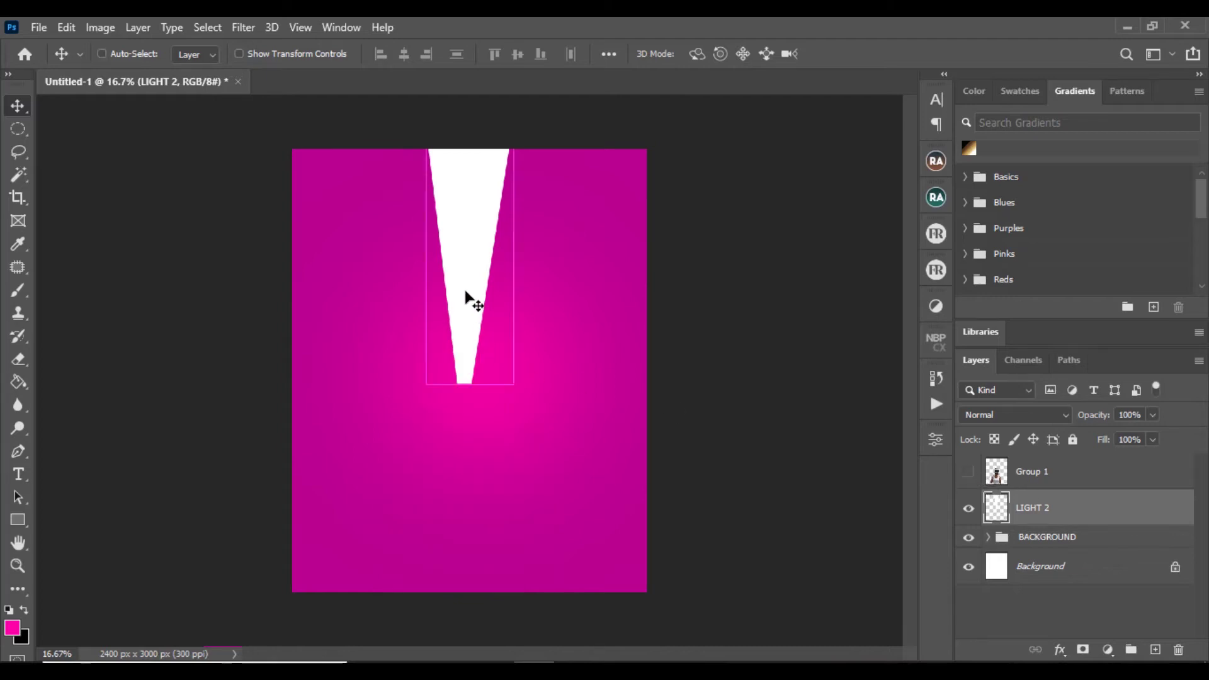
key(ctrl+j)
key(ctrl+t)
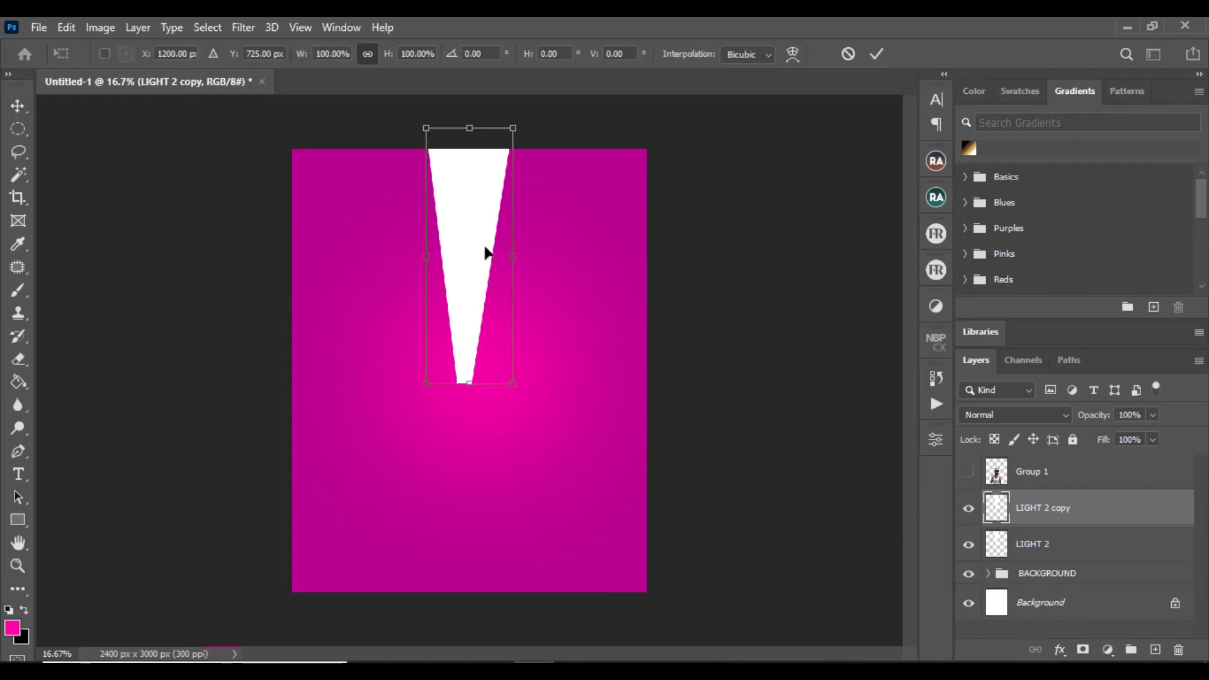
right_click(475, 194)
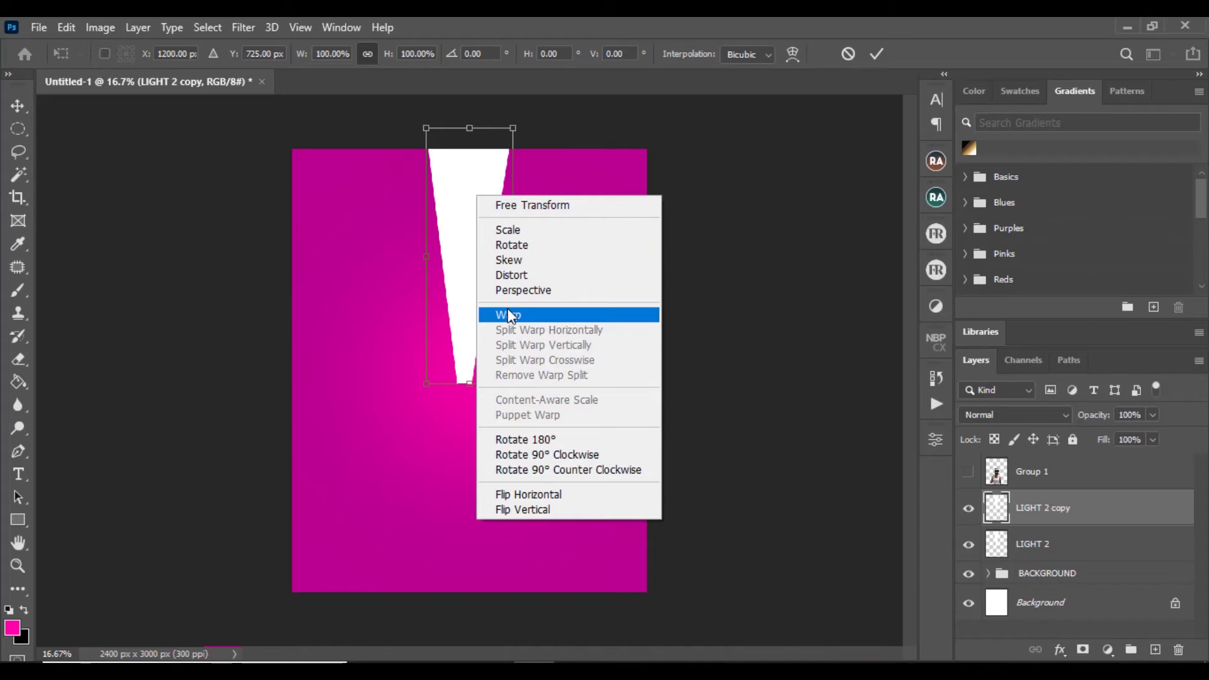
click(543, 508)
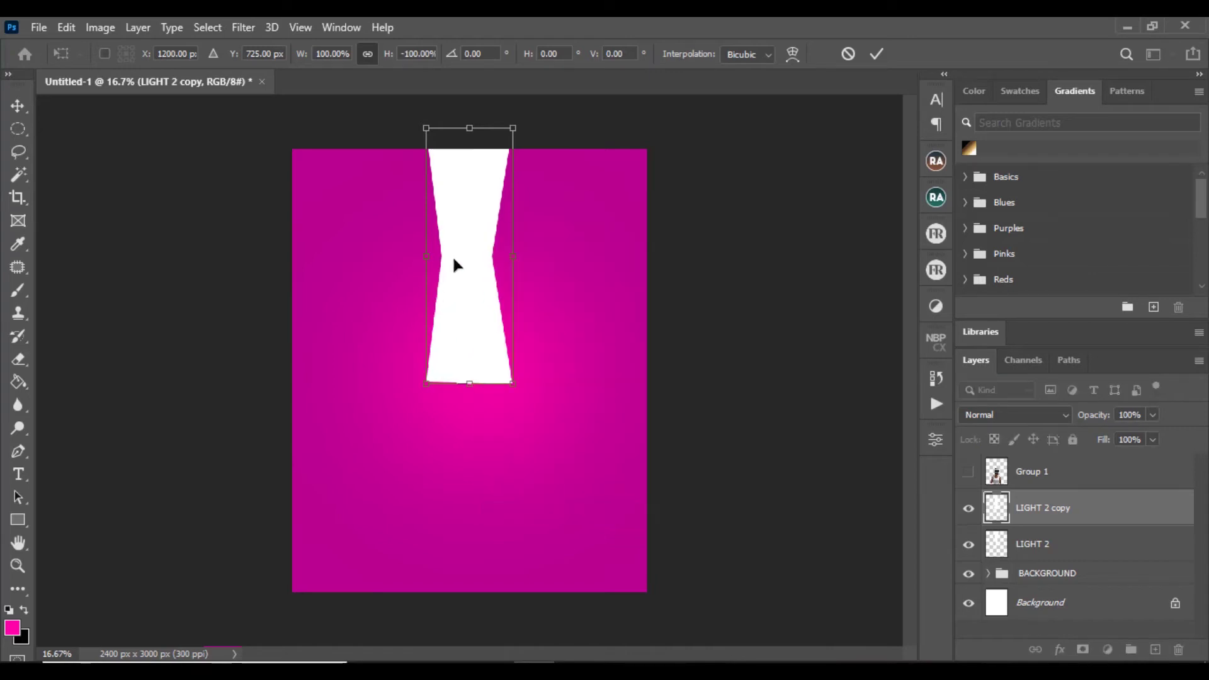
drag(453, 260, 467, 552)
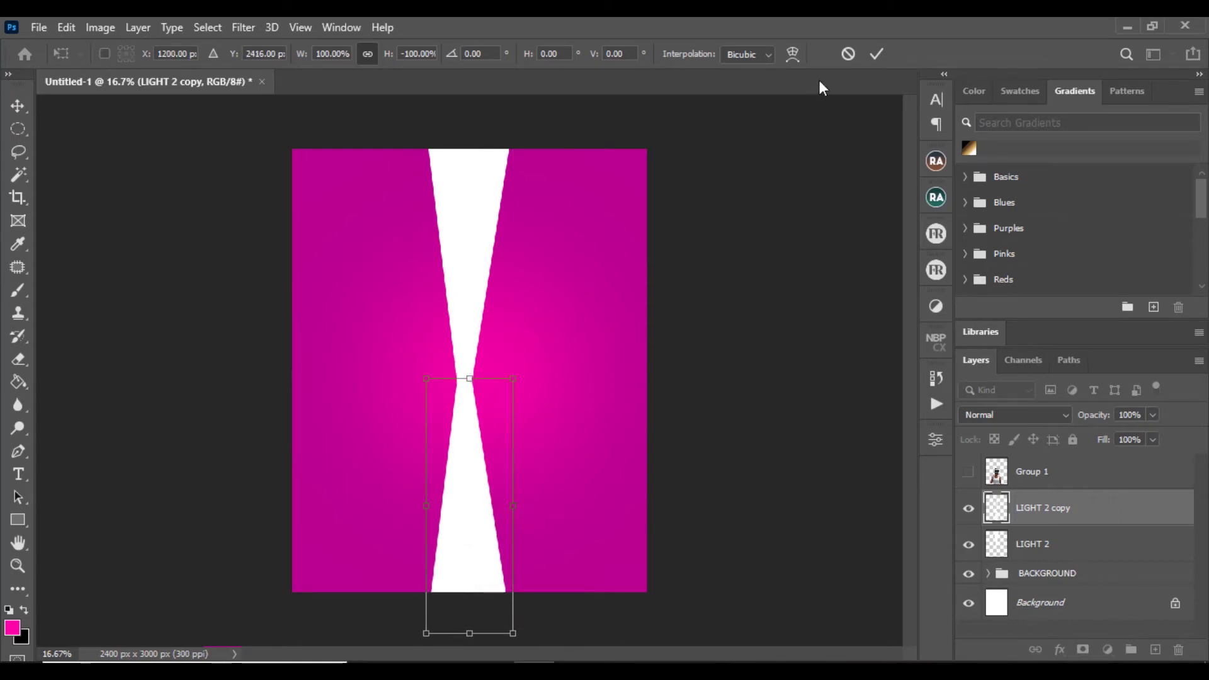
click(877, 54)
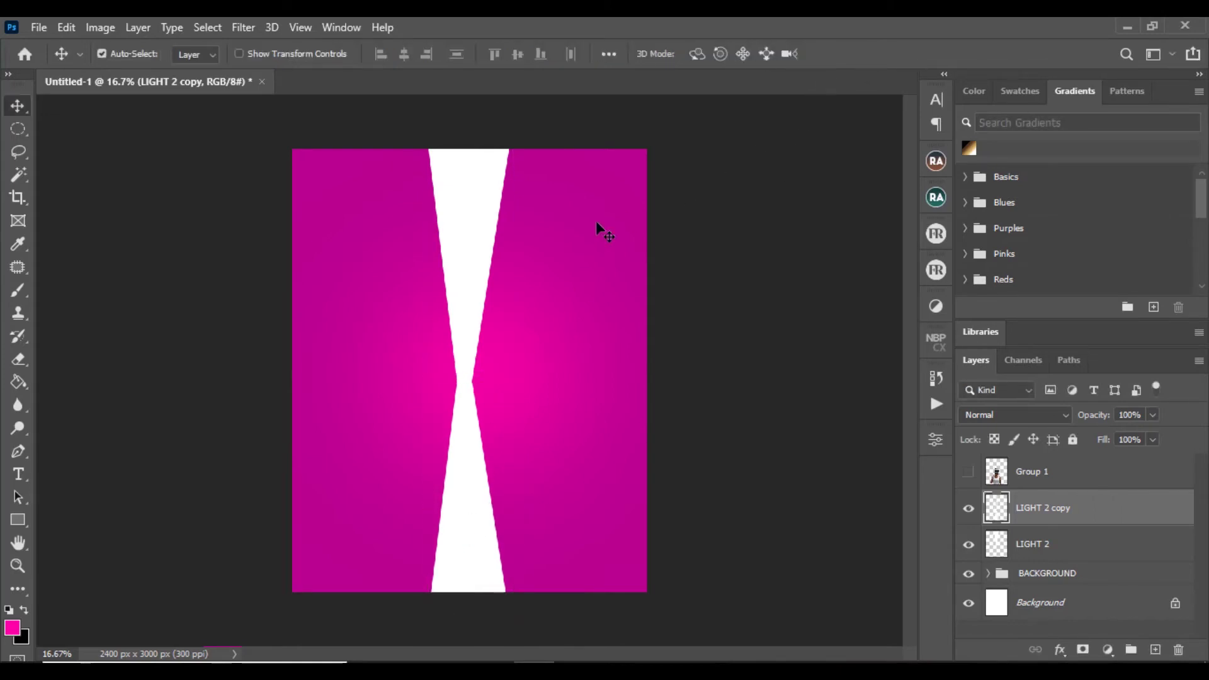
Merge the two light beam layers into one and shift the merged shape slightly down, centred horizontally on the canvas.
shift+click(474, 279)
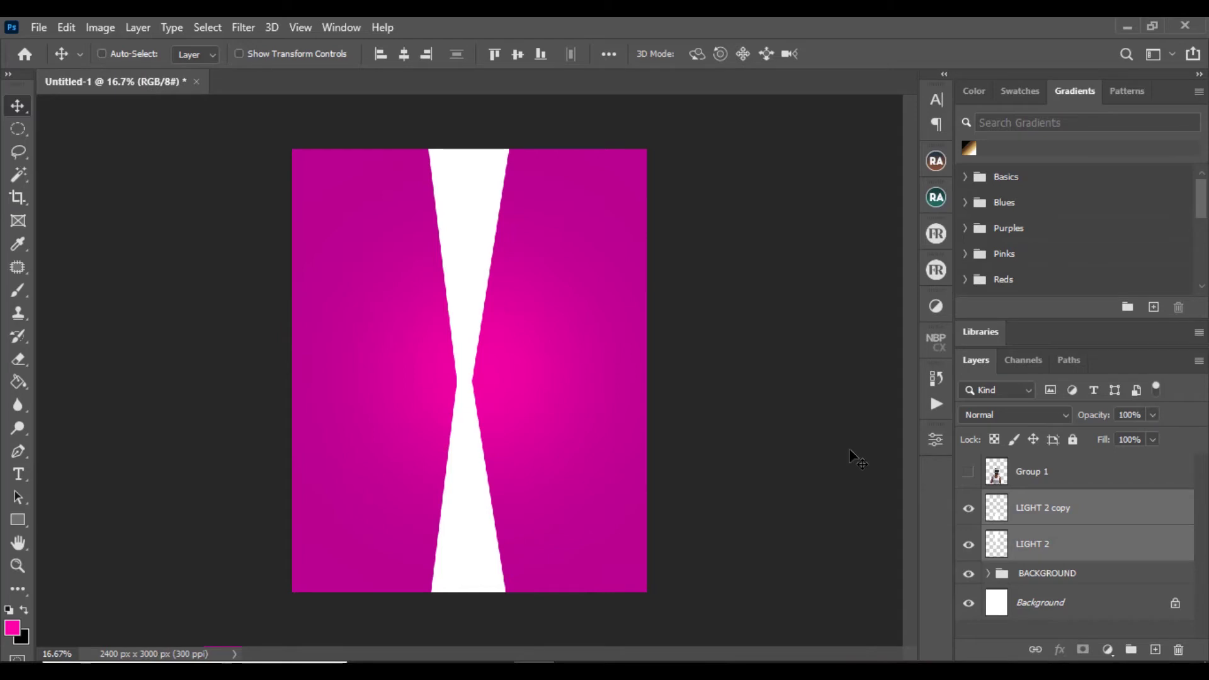
key(ctrl+e)
mouse_move(473, 269)
mouse_down()
mouse_move(533, 273)
mouse_move(507, 255)
mouse_move(466, 121)
mouse_move(472, 349)
mouse_move(475, 269)
mouse_up()
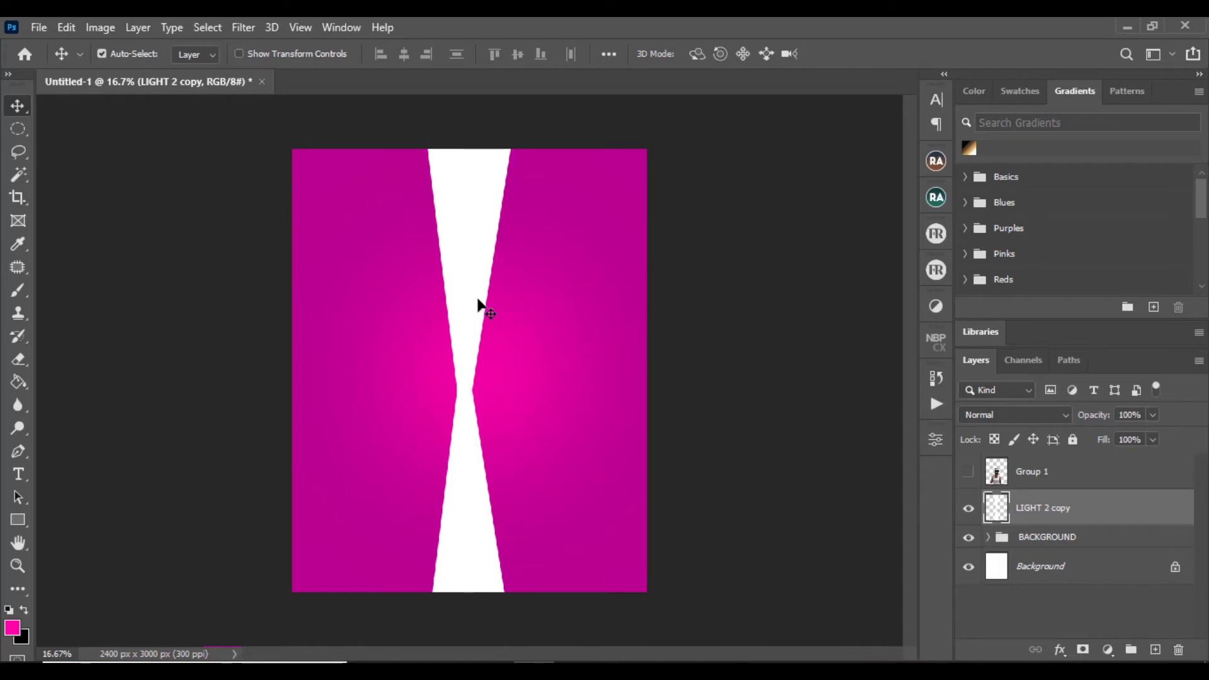
Duplicate the vertical light beam, rotate the copy about -33° and stretch its height to about 126% so it runs diagonally corner to corner.
key(ctrl+j)
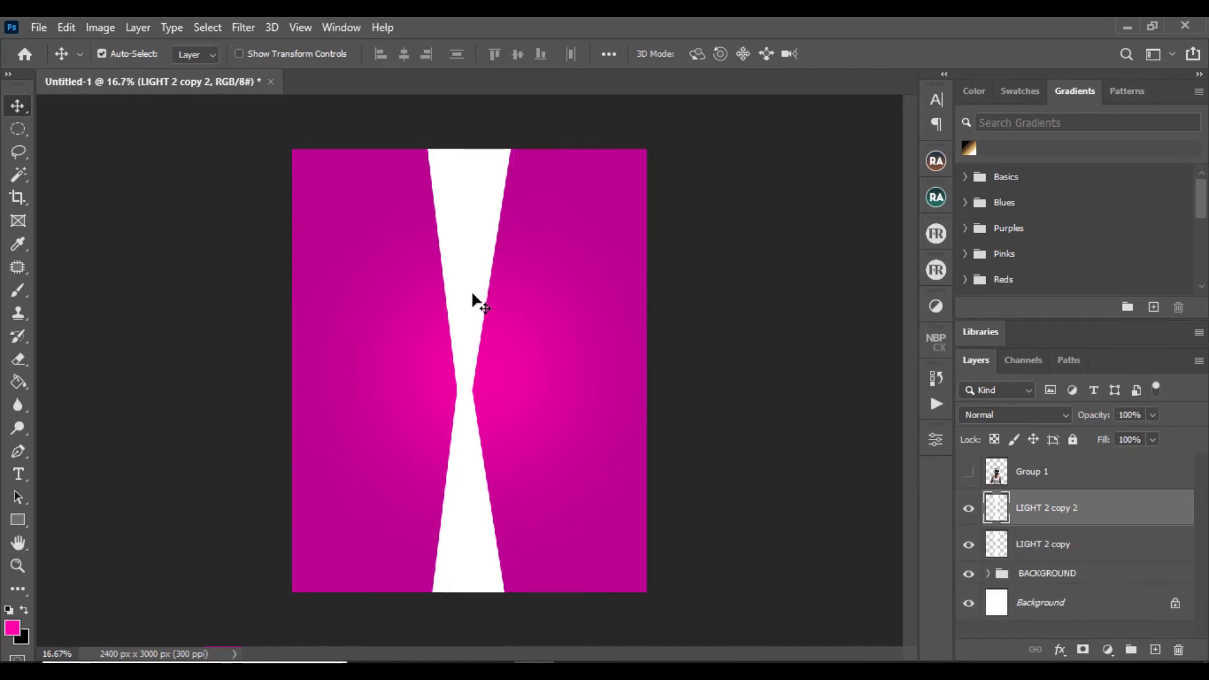
drag(475, 299, 408, 303)
key(ctrl+z)
key(ctrl)
key(ctrl+t)
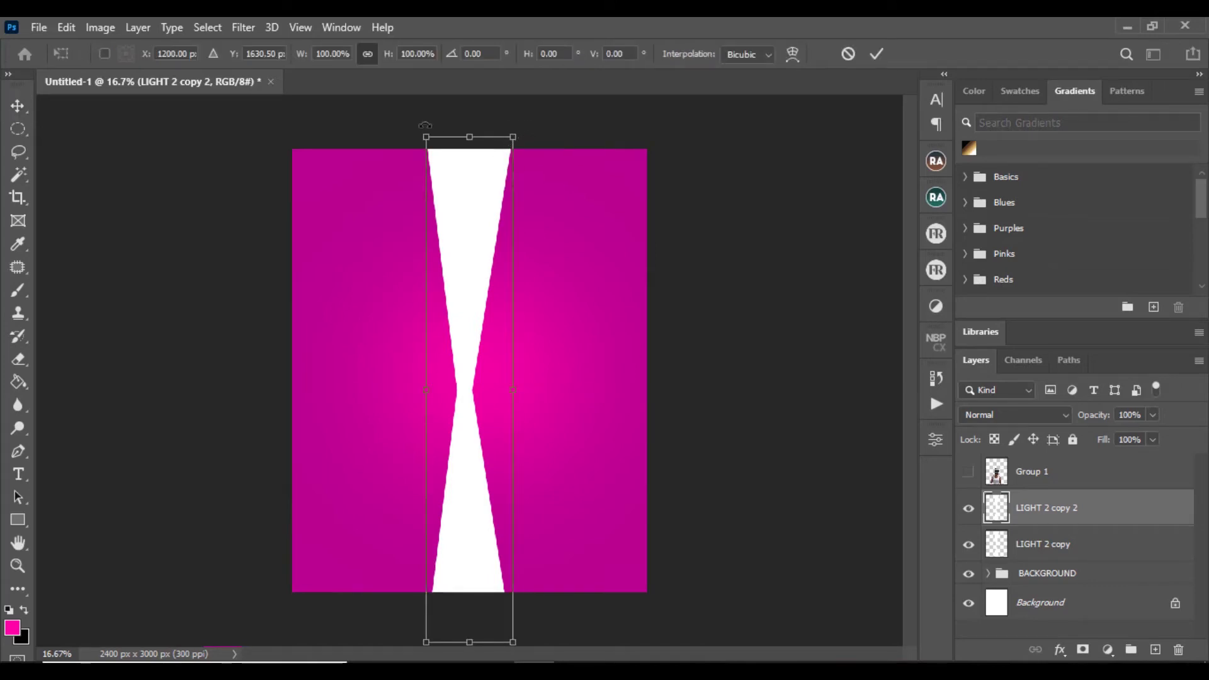
drag(418, 125, 290, 114)
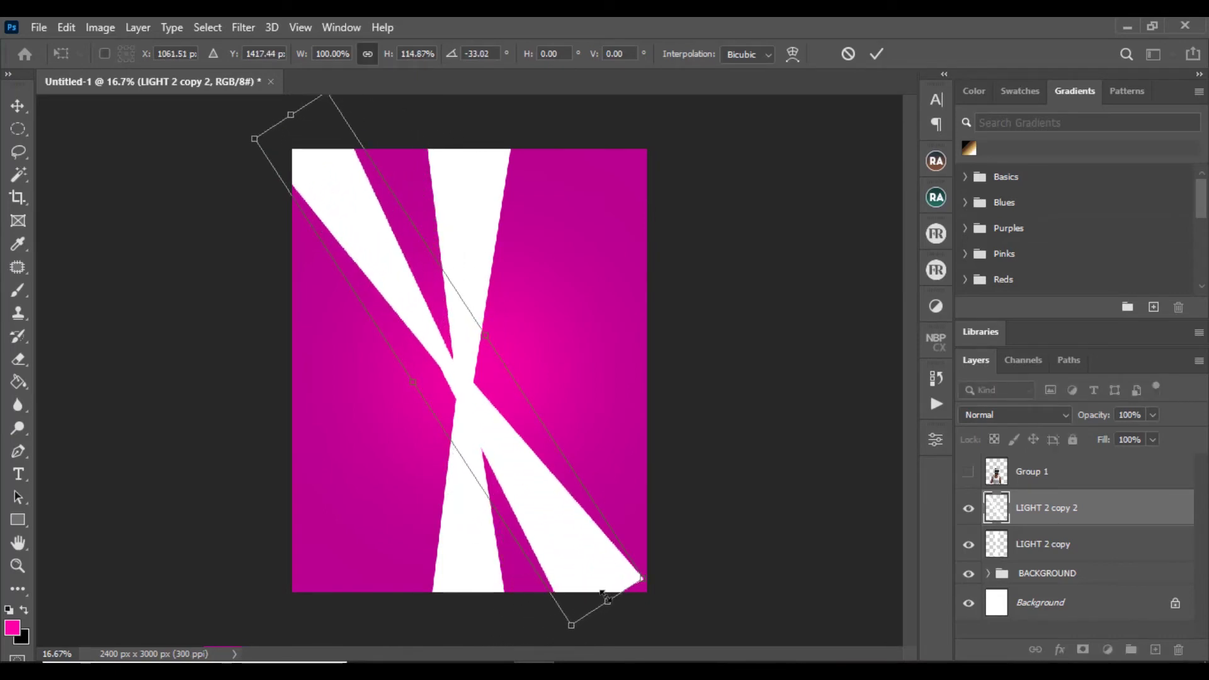
drag(602, 592, 658, 578)
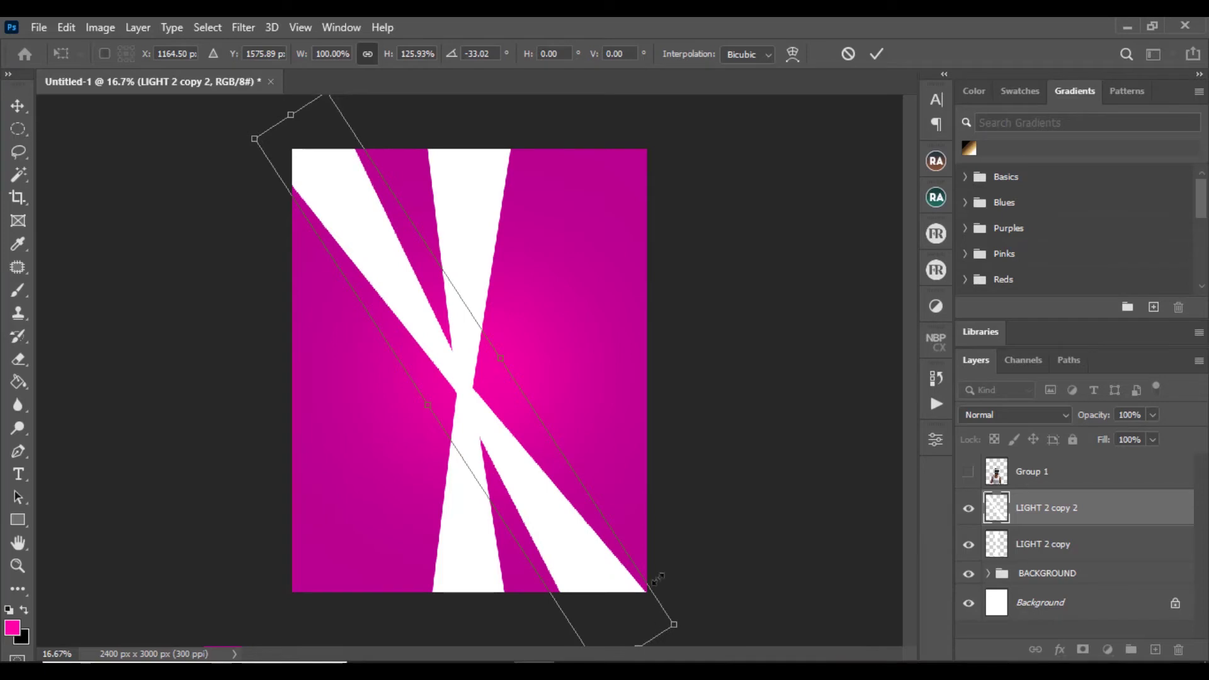
click(877, 54)
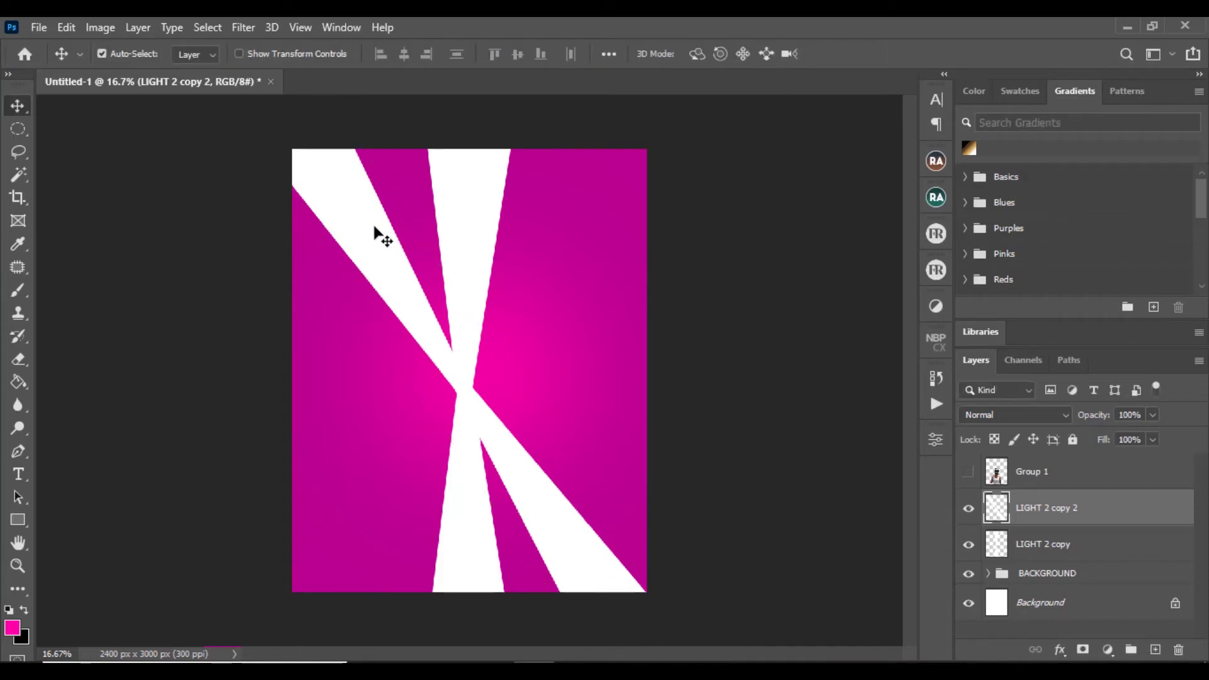
Duplicate the diagonal light beam and flip the copy horizontally to mirror it across the canvas.
key(ctrl)
key(ctrl+j)
key(ctrl+t)
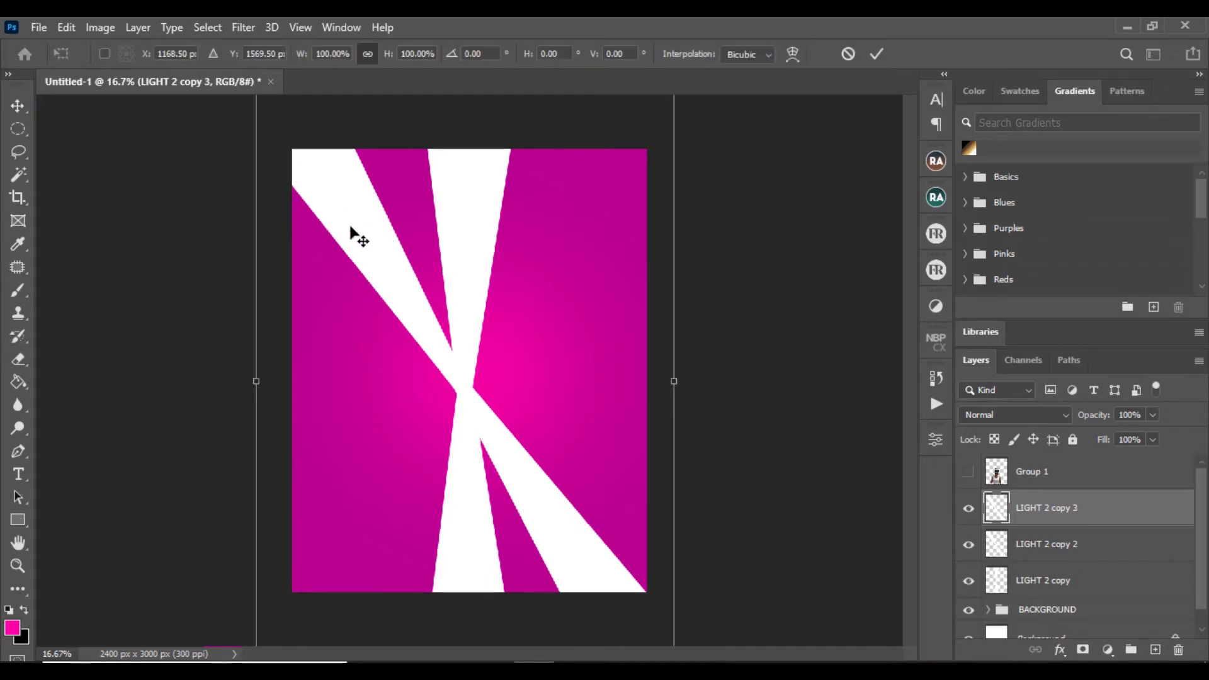
right_click(350, 232)
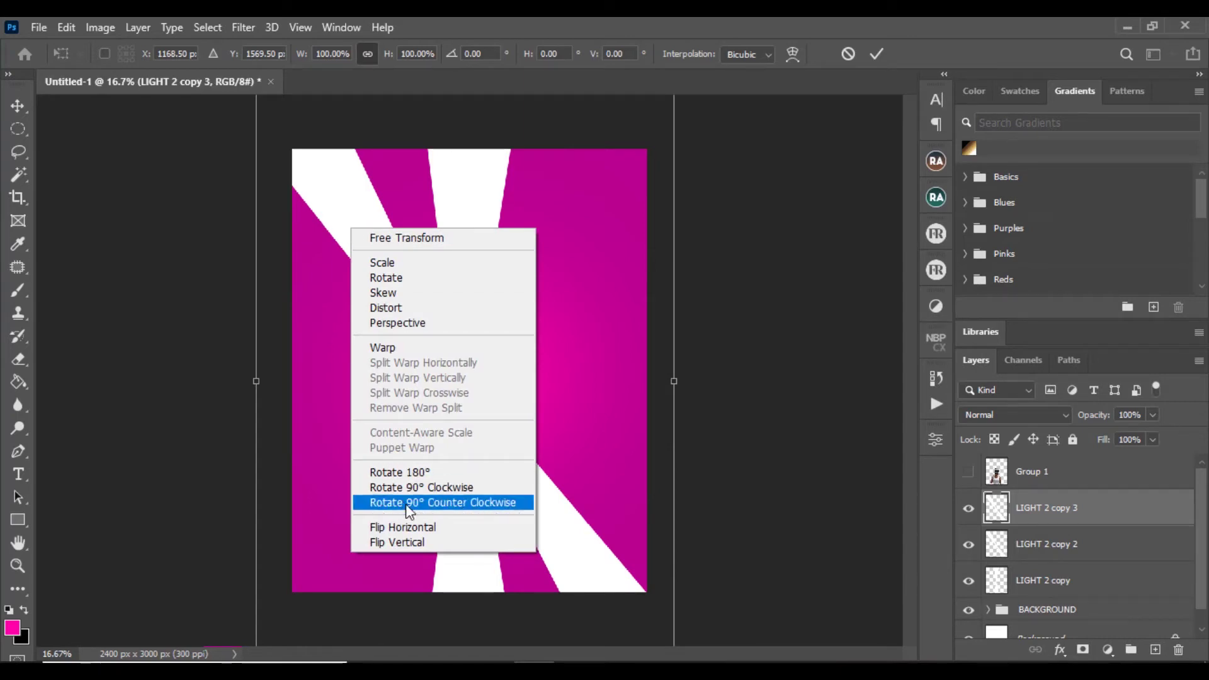
click(414, 526)
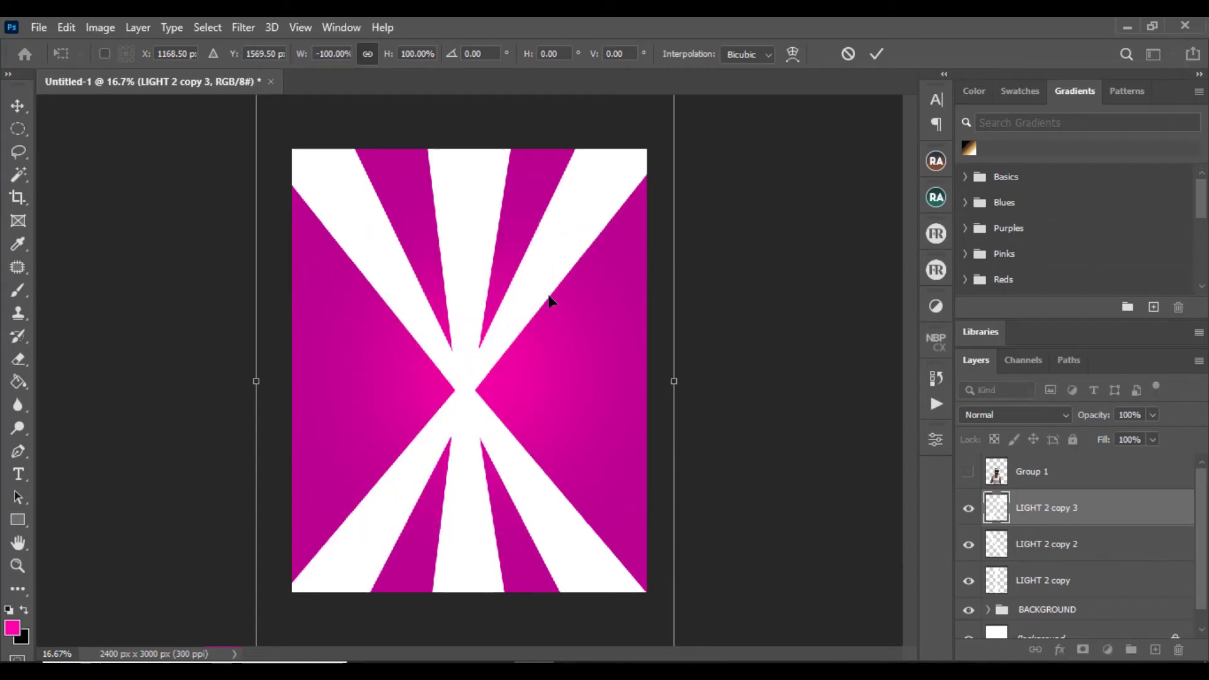
click(876, 53)
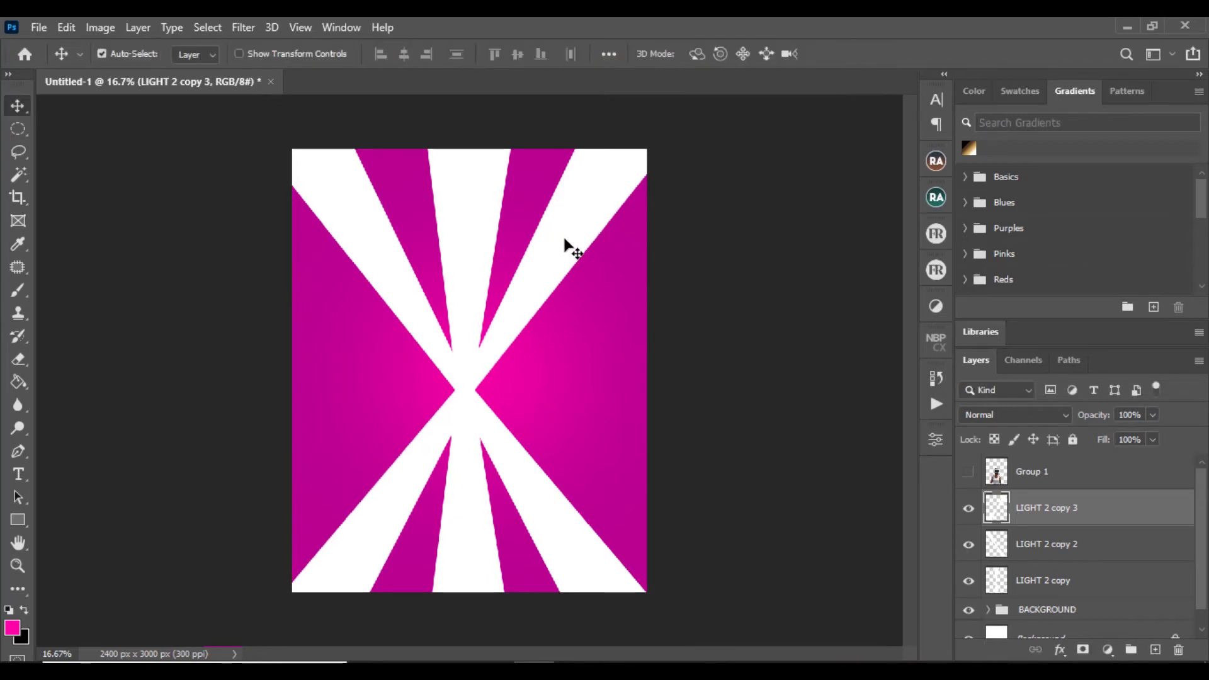
Duplicate the vertical LIGHT 2 copy beam and rotate the duplicate about 62° clockwise around its centre.
click(478, 199)
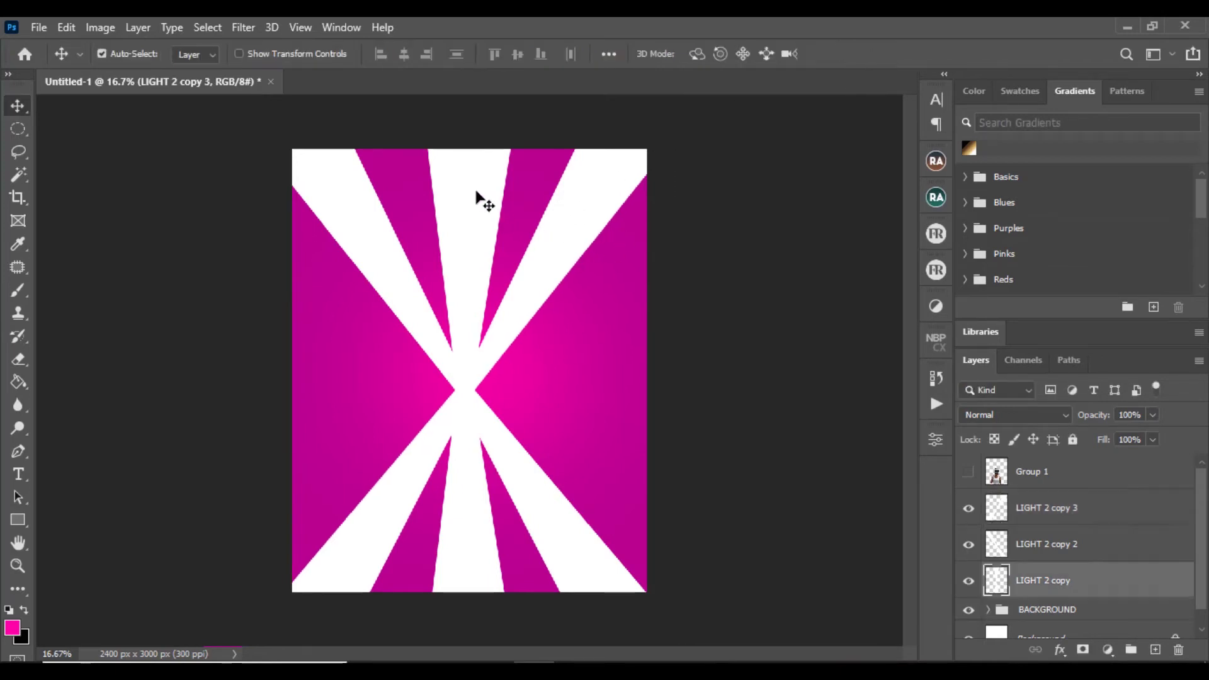
key(ctrl)
key(ctrl+j)
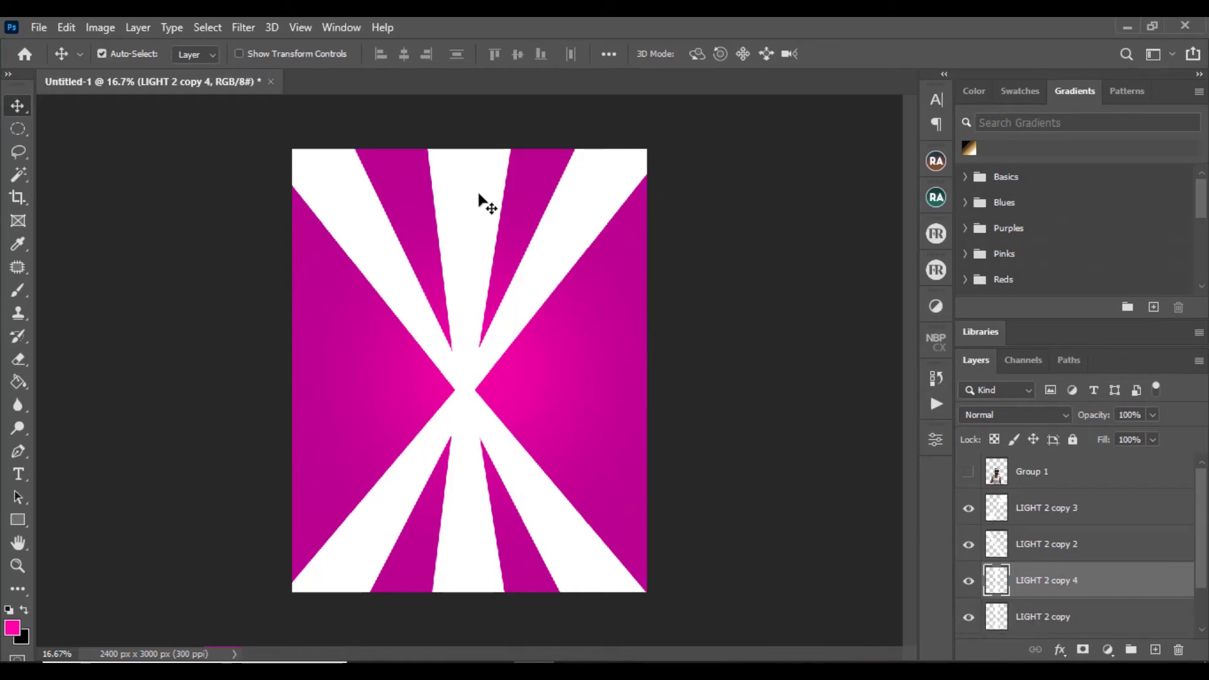
key(ctrl+t)
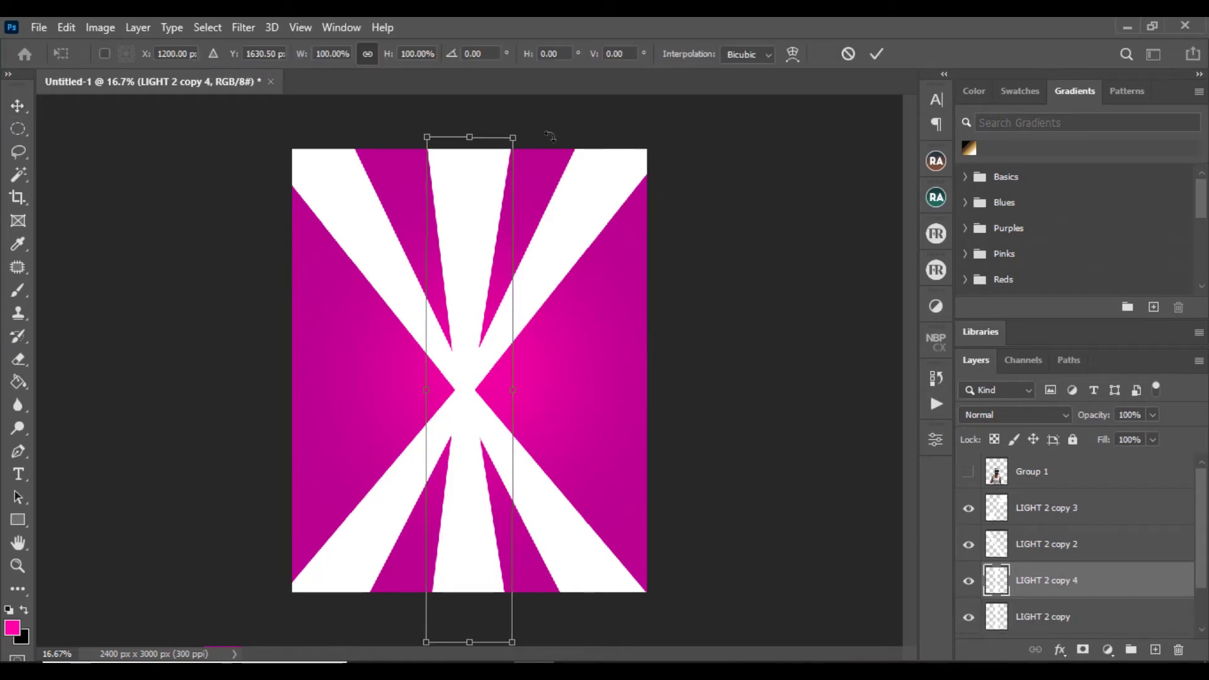
drag(553, 130, 722, 315)
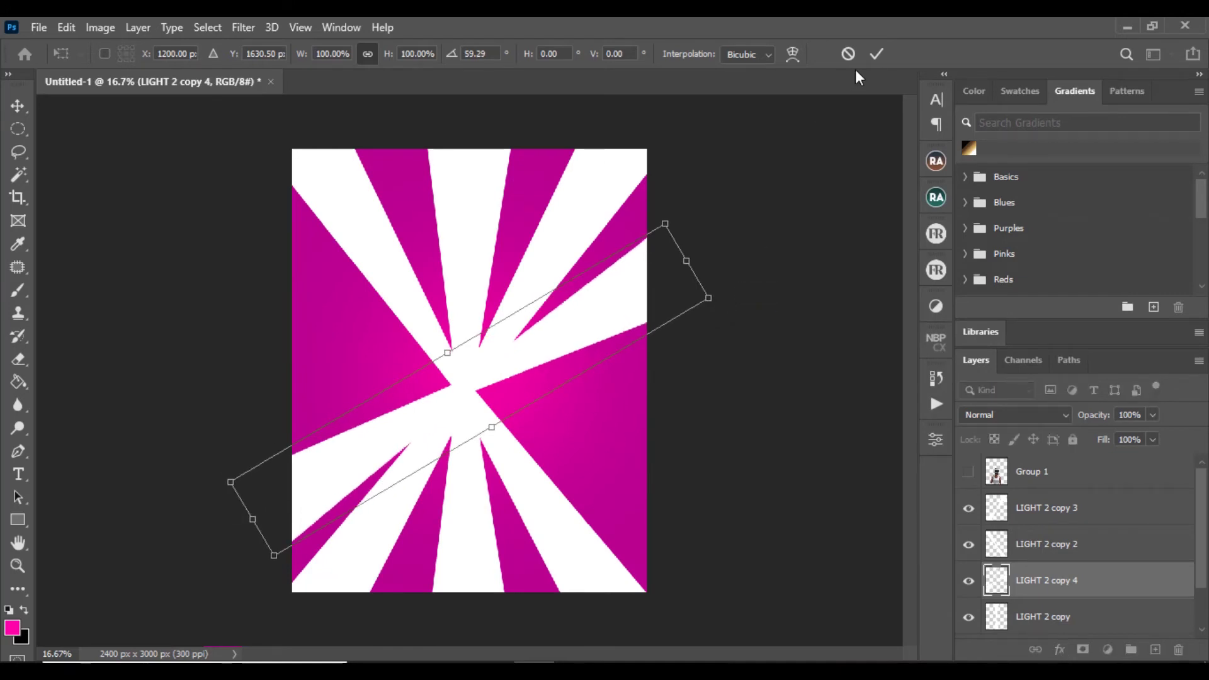
drag(657, 282, 660, 288)
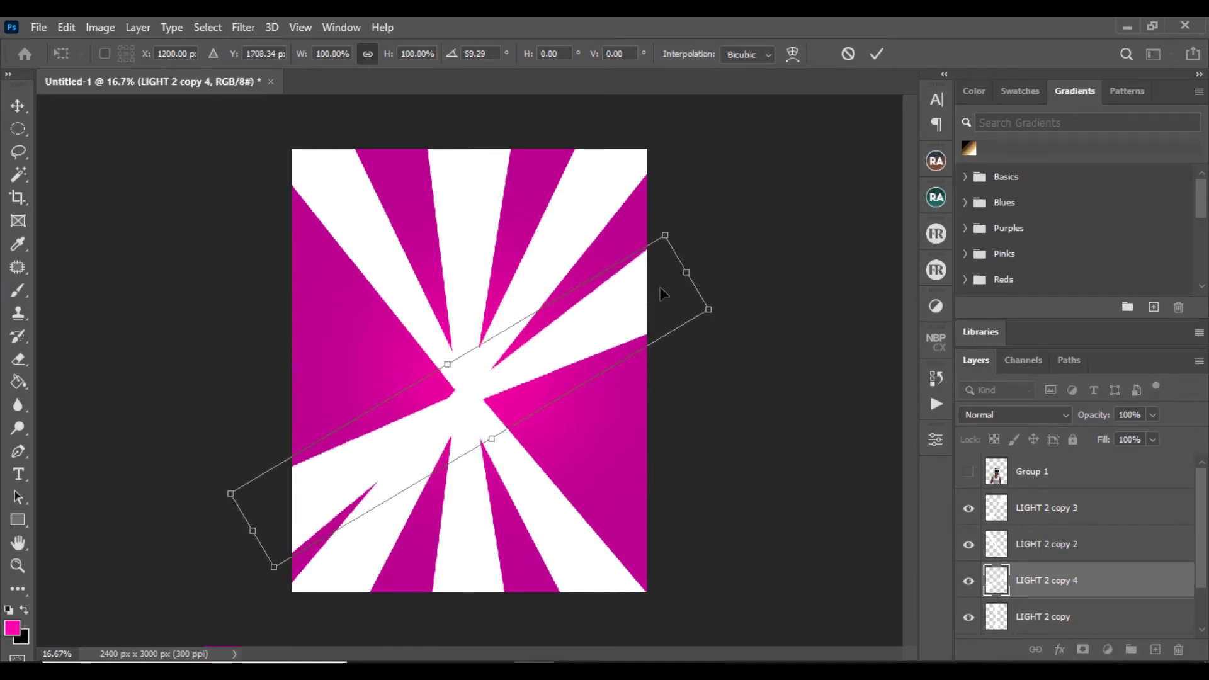
key(ctrl+z)
drag(712, 199, 718, 211)
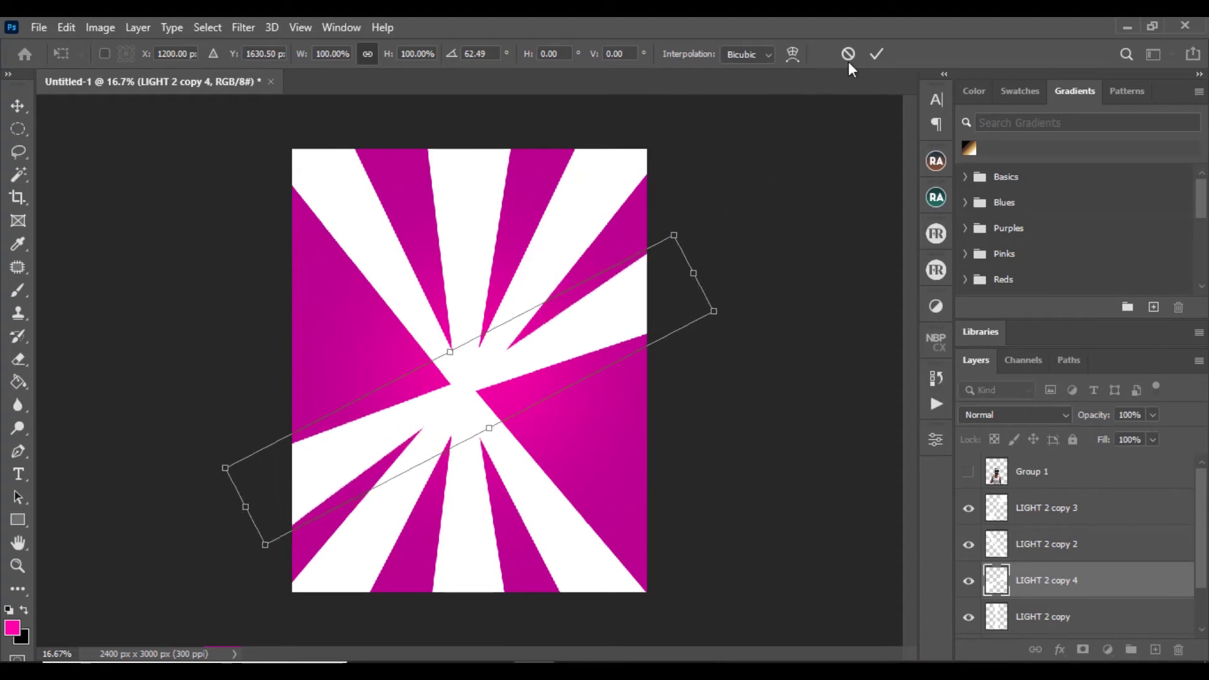
click(877, 55)
Duplicate the shallow-angled beam and flip the copy horizontally to form its mirrored counterpart.
drag(567, 343, 567, 338)
key(ctrl+t)
right_click(566, 337)
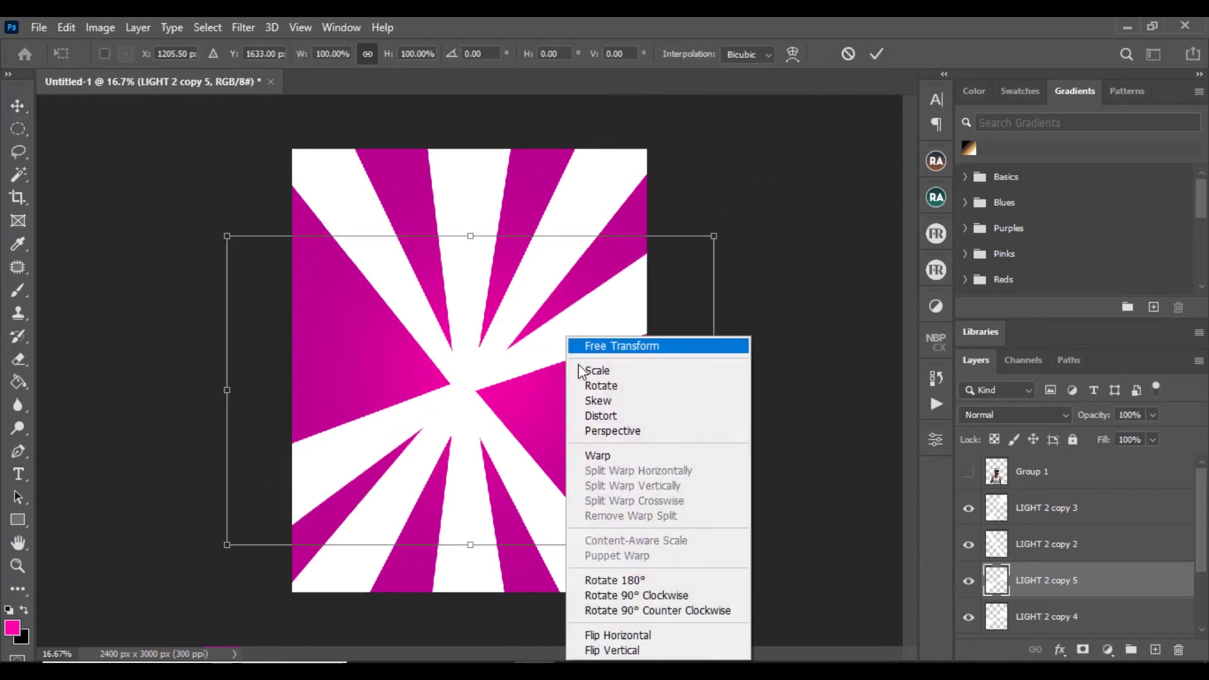
click(615, 635)
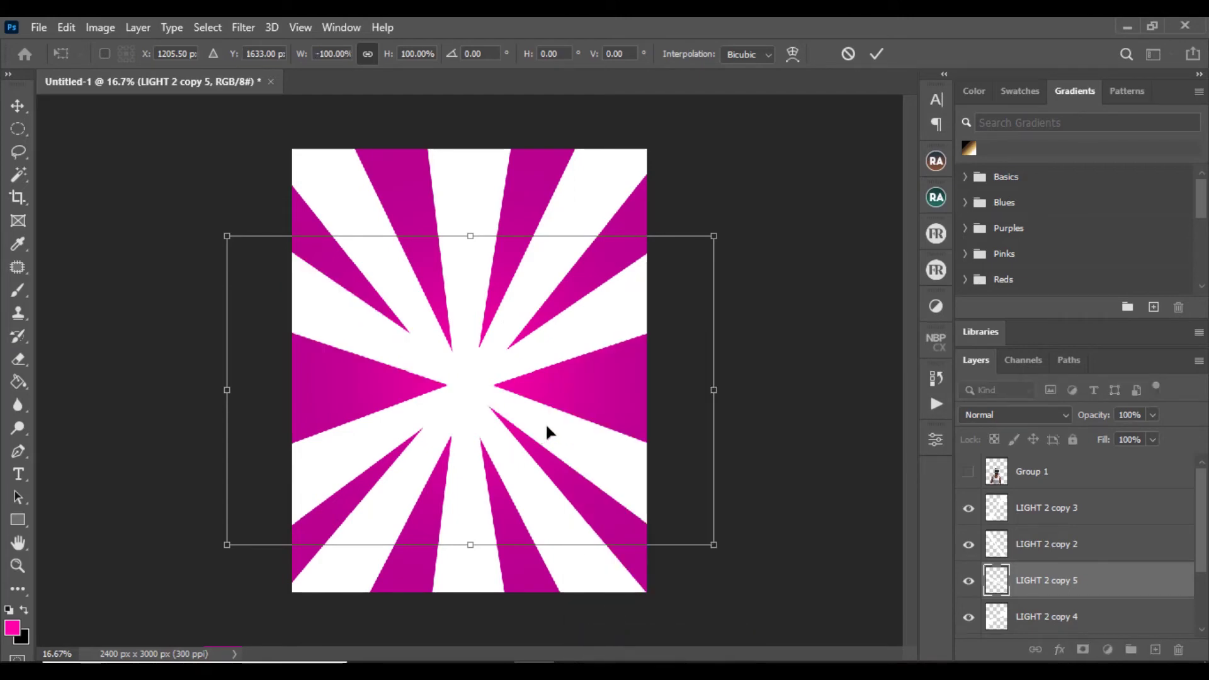
click(879, 53)
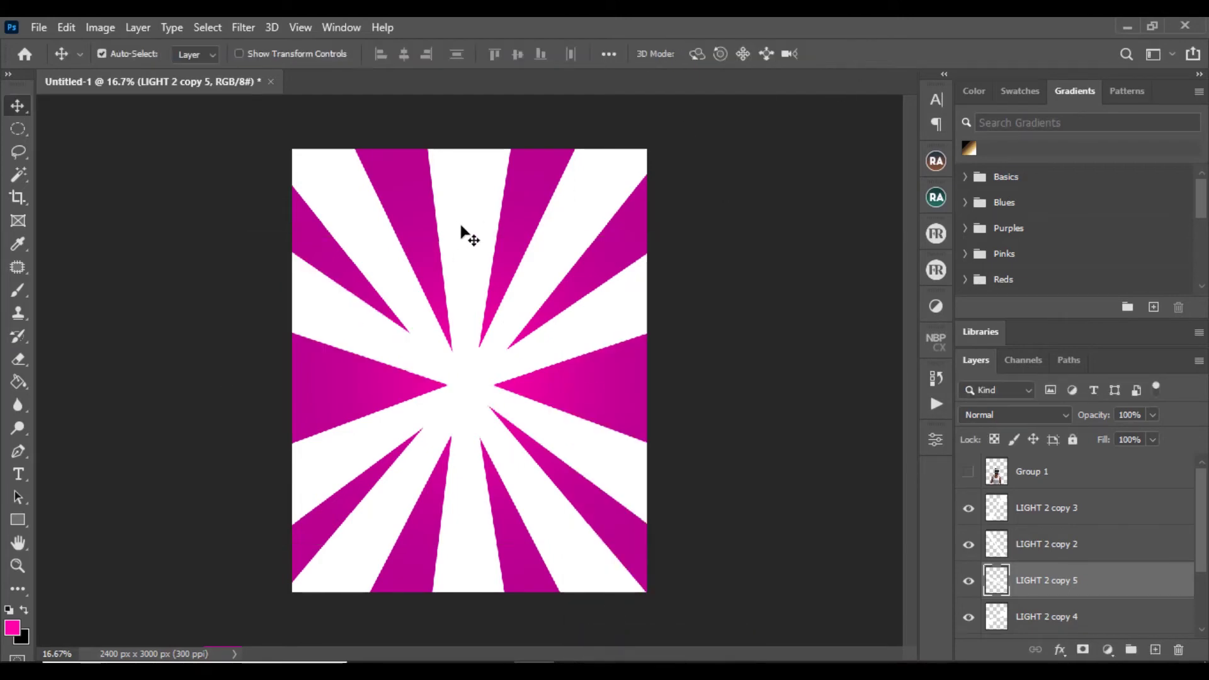
Duplicate the vertical beam, rotate the copy about -91°, narrow it to about 72.5% width and place it across the centre of the burst.
key(alt+bracketleft)
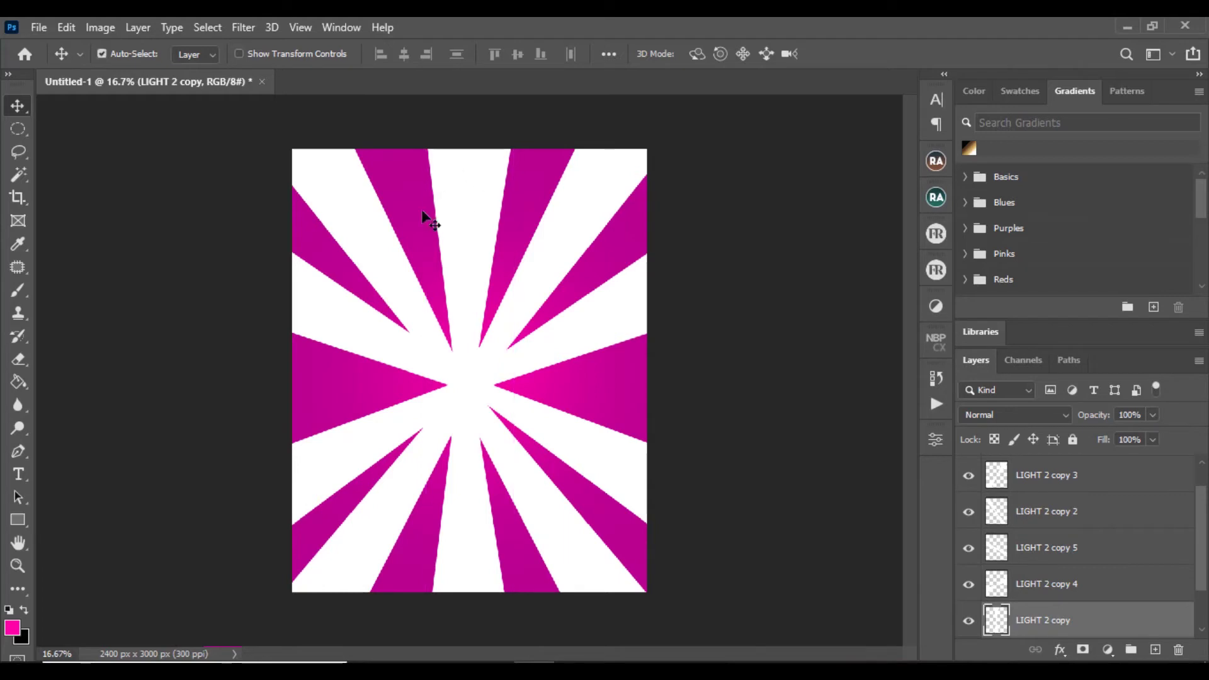
drag(469, 192, 485, 203)
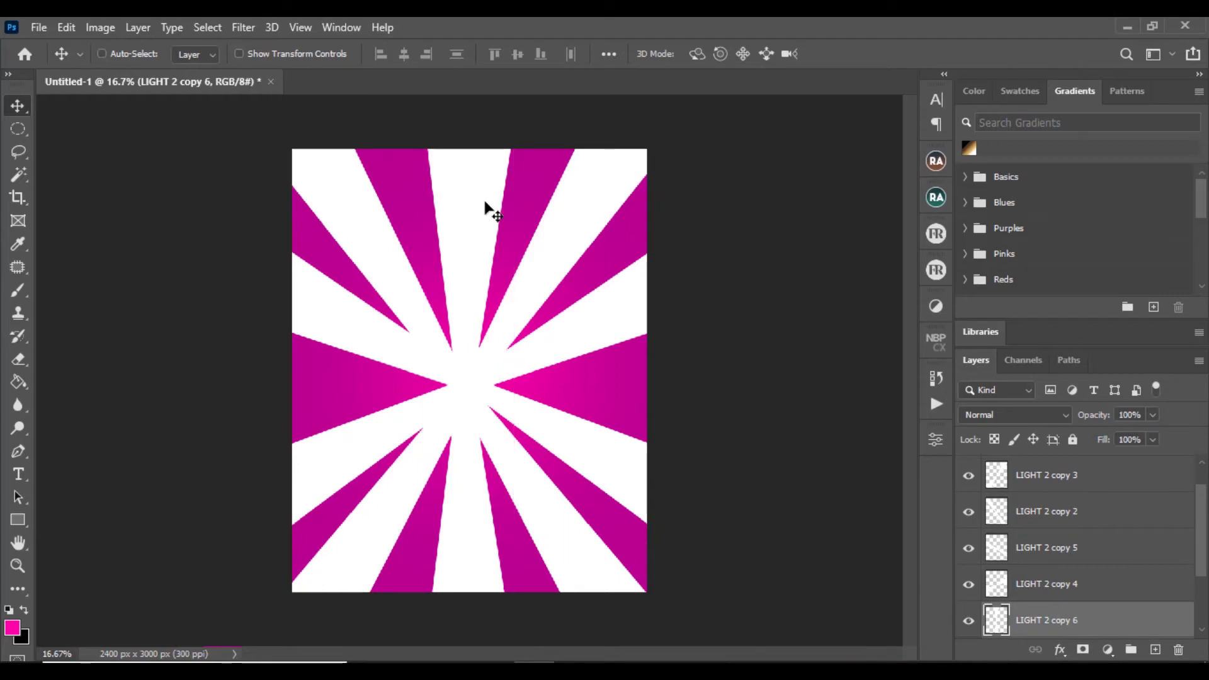
key(ctrl+t)
drag(415, 123, 3, 478)
drag(466, 351, 466, 370)
key(ctrl+z)
key(ctrl+z)
drag(481, 410, 480, 385)
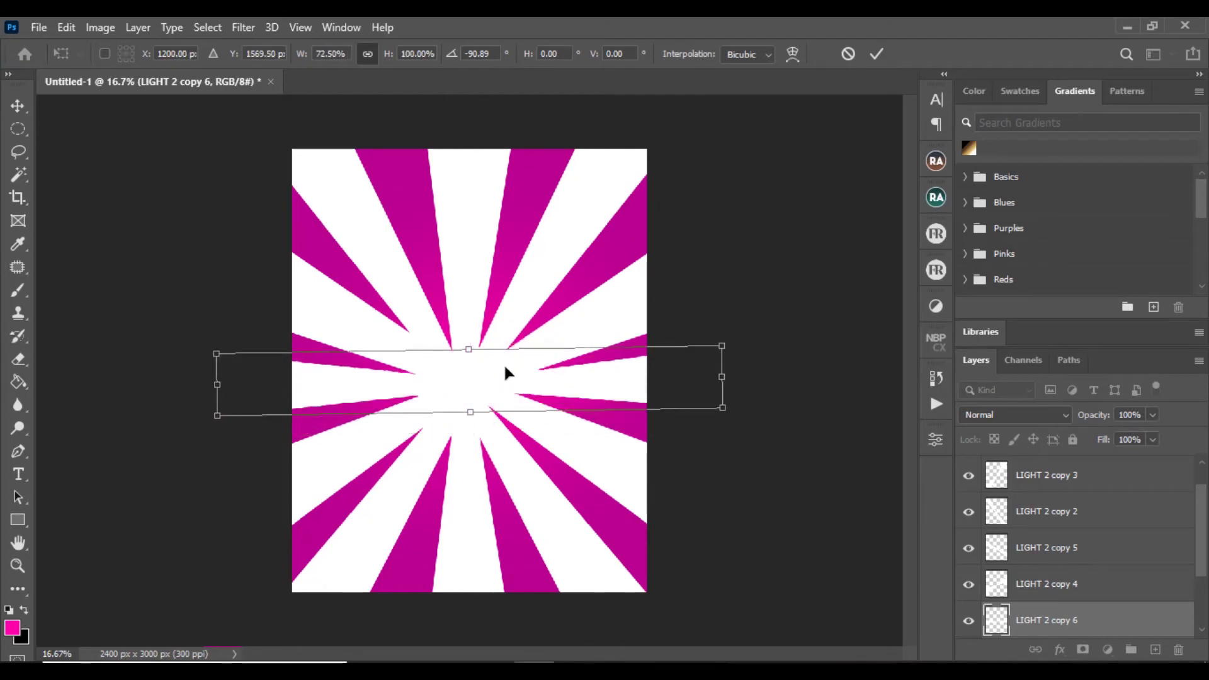
click(877, 56)
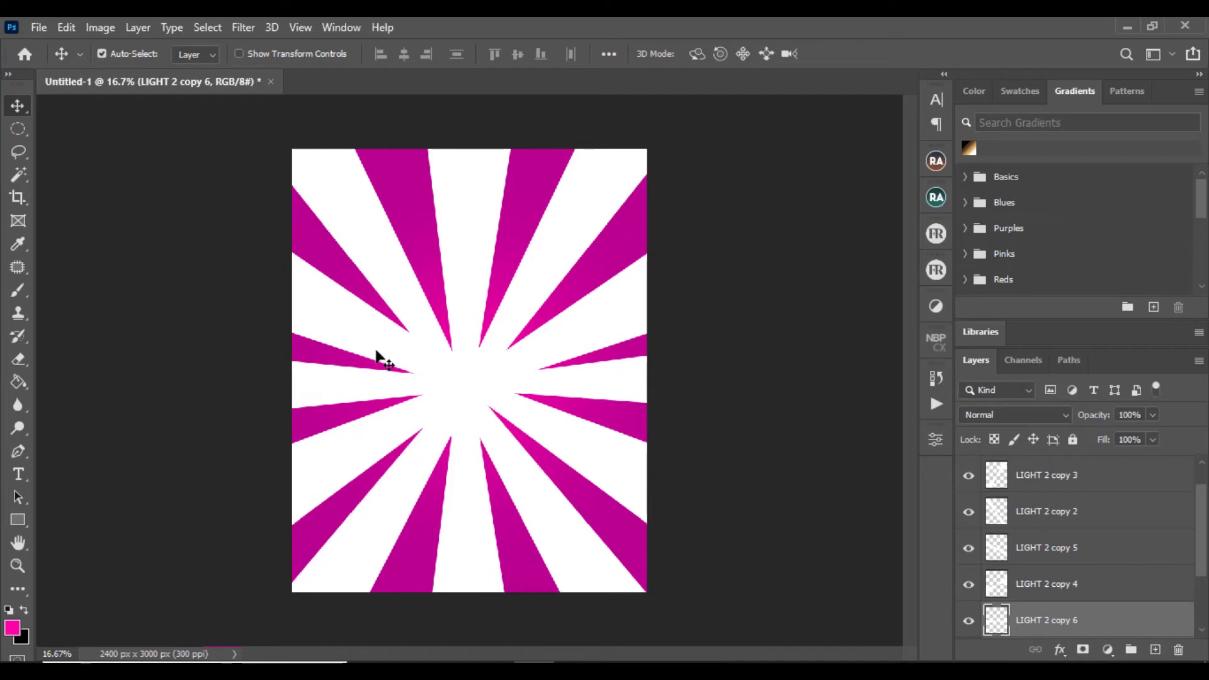
Merge all the light beam layers, from LIGHT 2 copy 3 down to LIGHT 2 copy, into one layer.
scroll(1046, 472, up, 1)
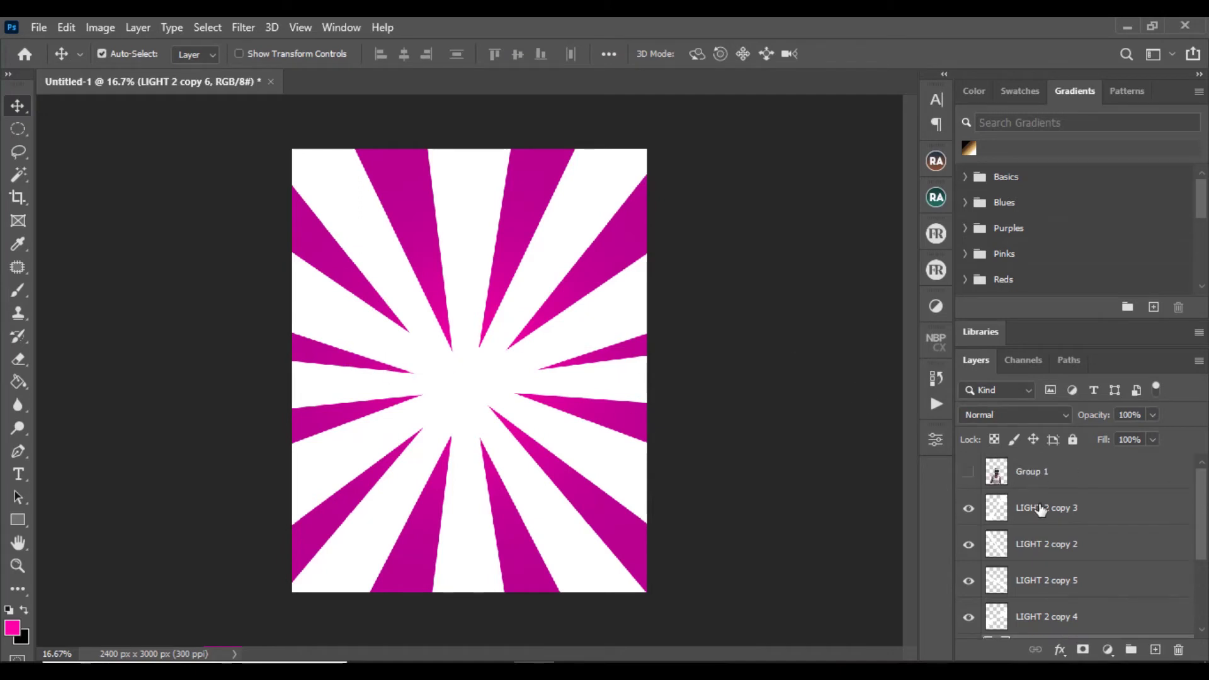
click(1174, 505)
drag(1202, 514, 1099, 567)
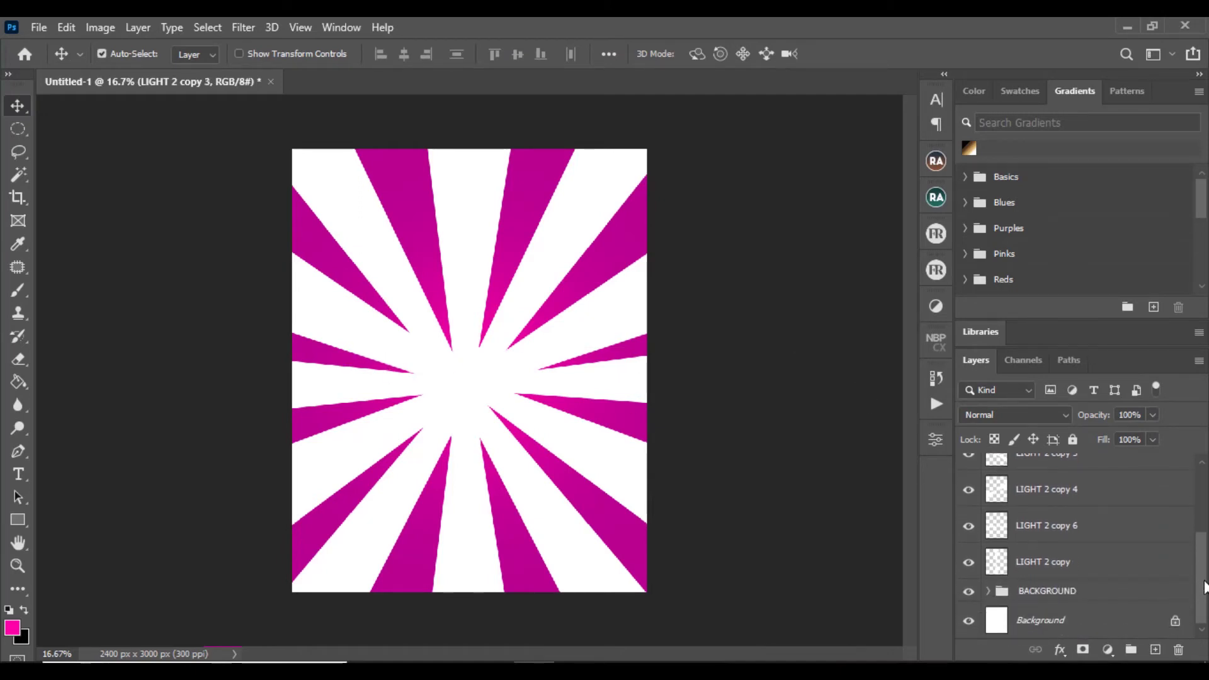
shift+click(1098, 567)
key(ctrl+e)
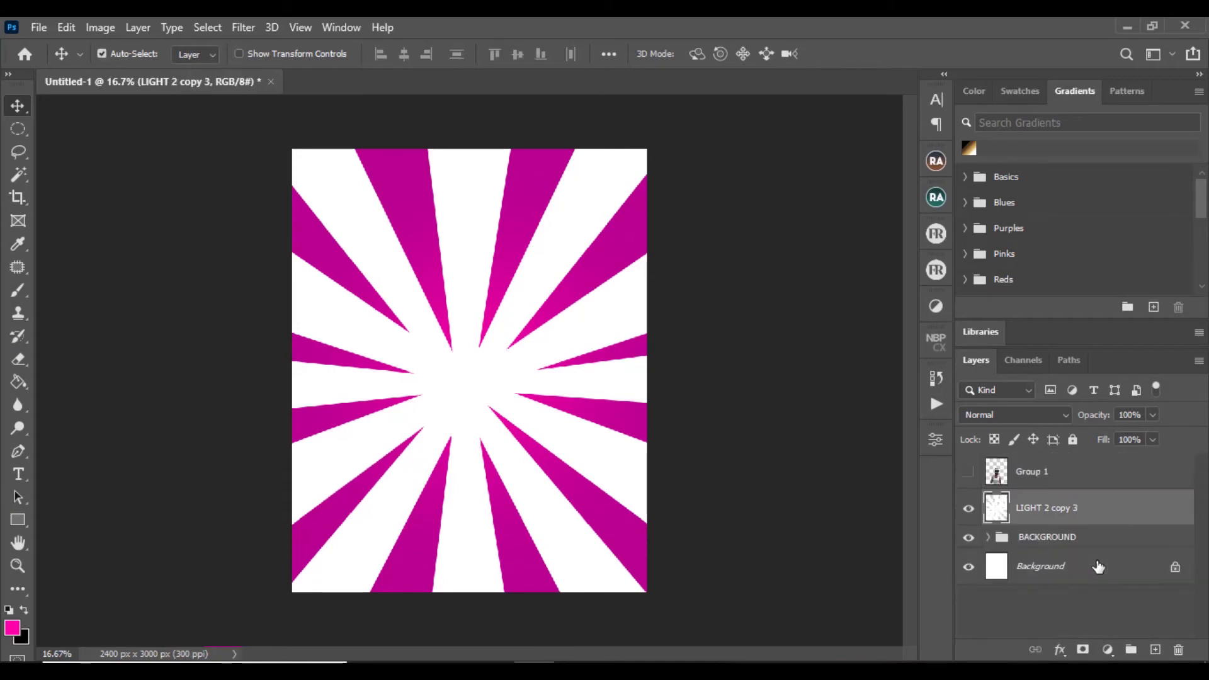
Rename the merged beam layer to BG LIGHT and toggle its visibility off and on to compare.
double_click(1037, 509)
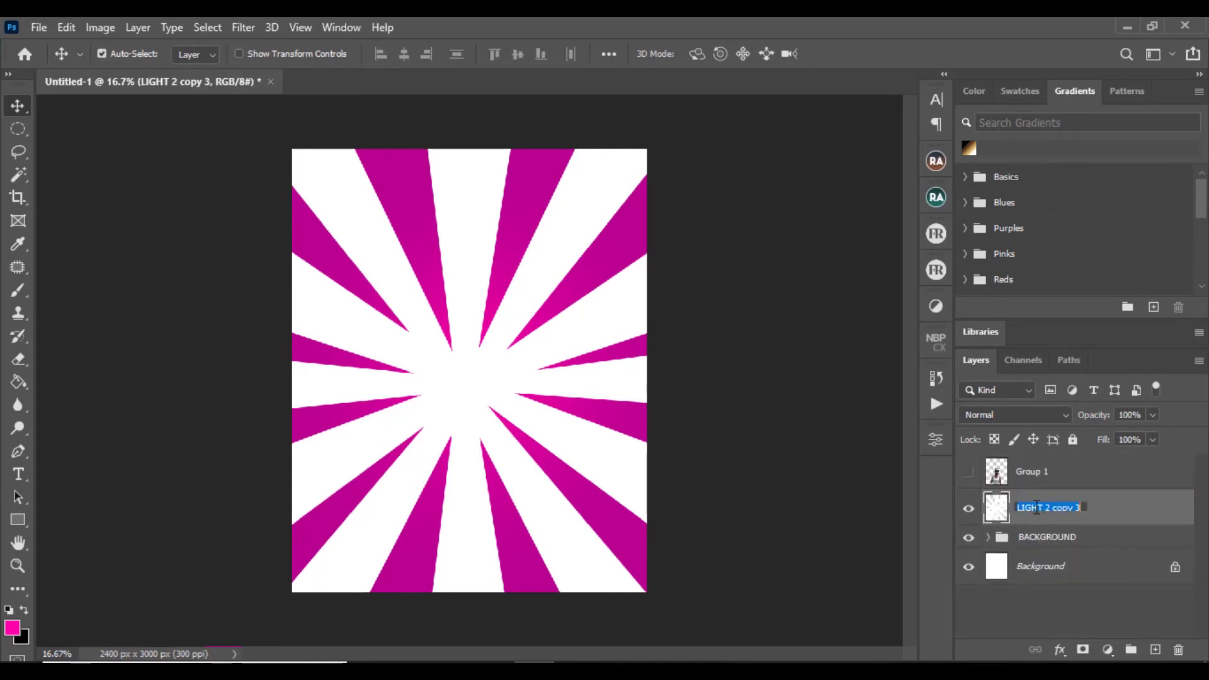
text(LIGHT)
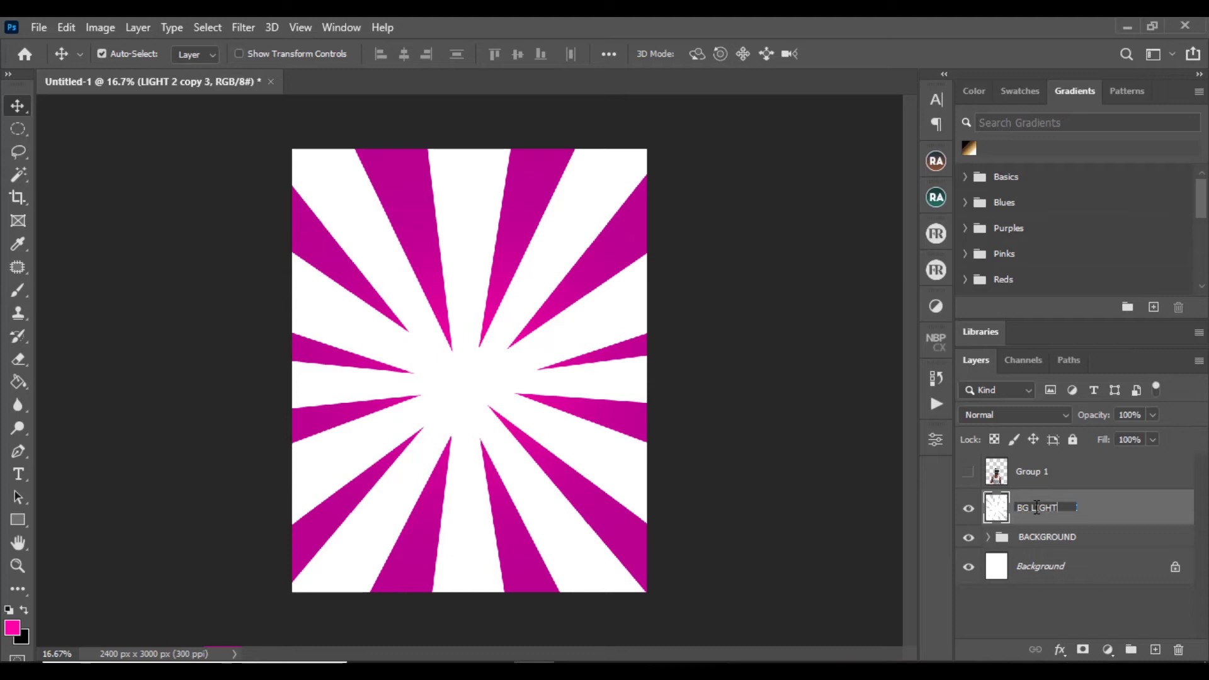
key(Return)
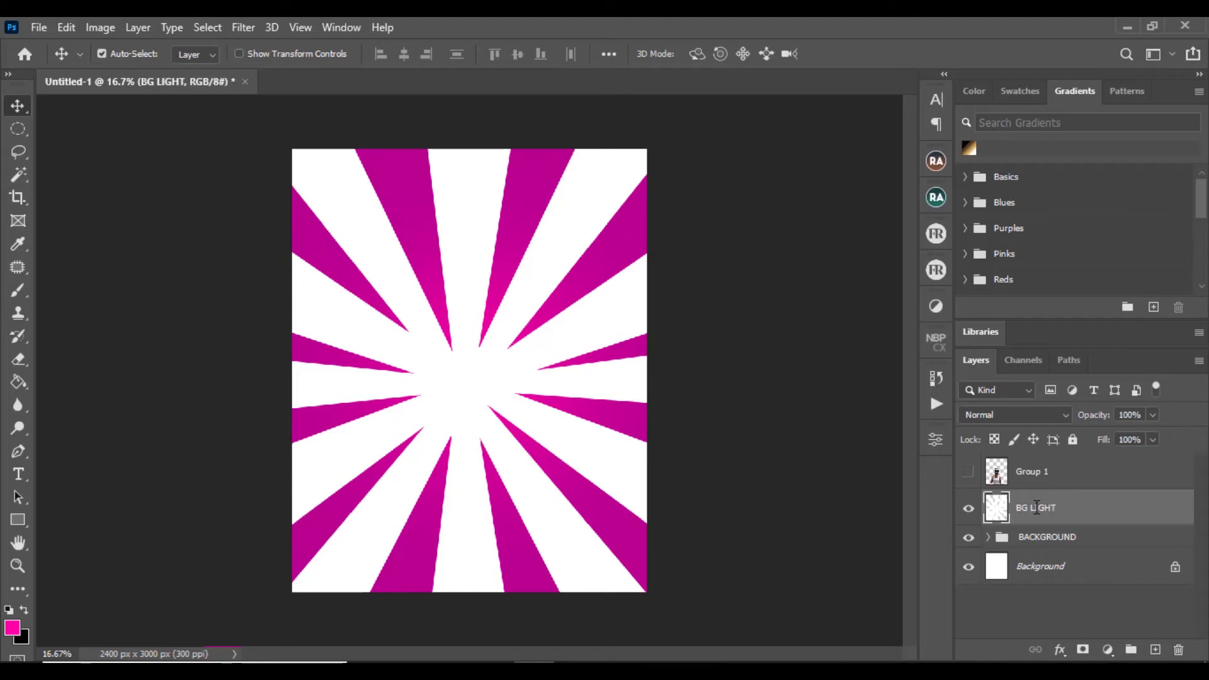
click(969, 509)
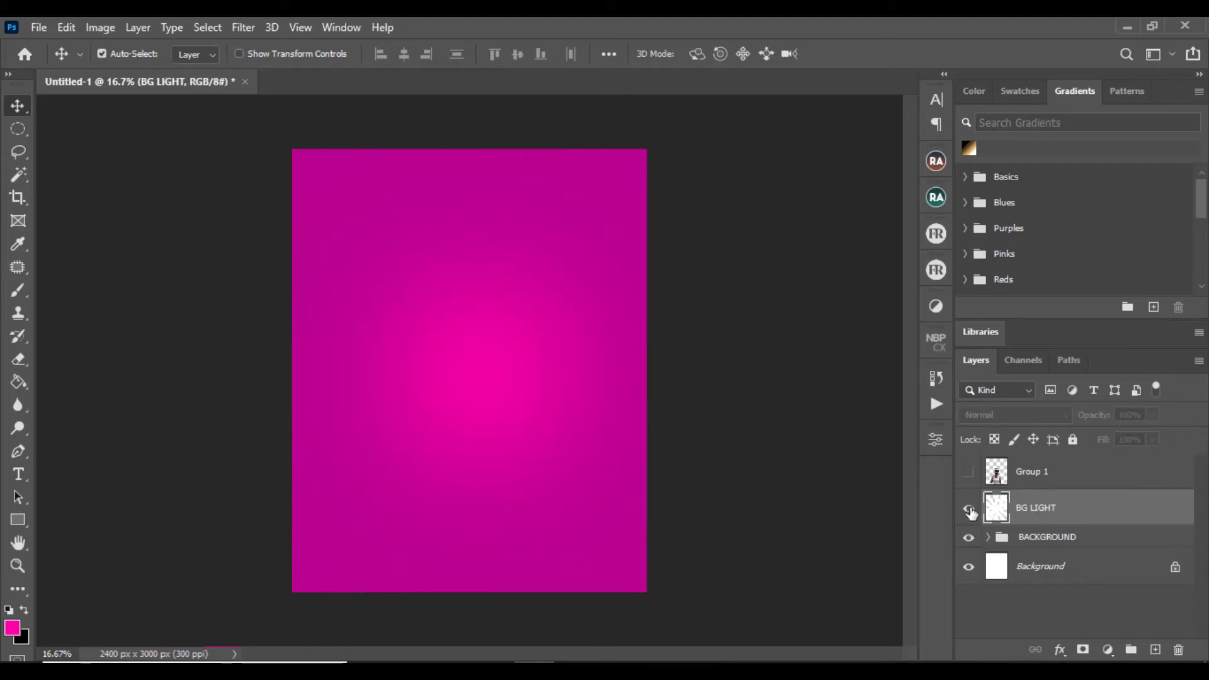
click(969, 510)
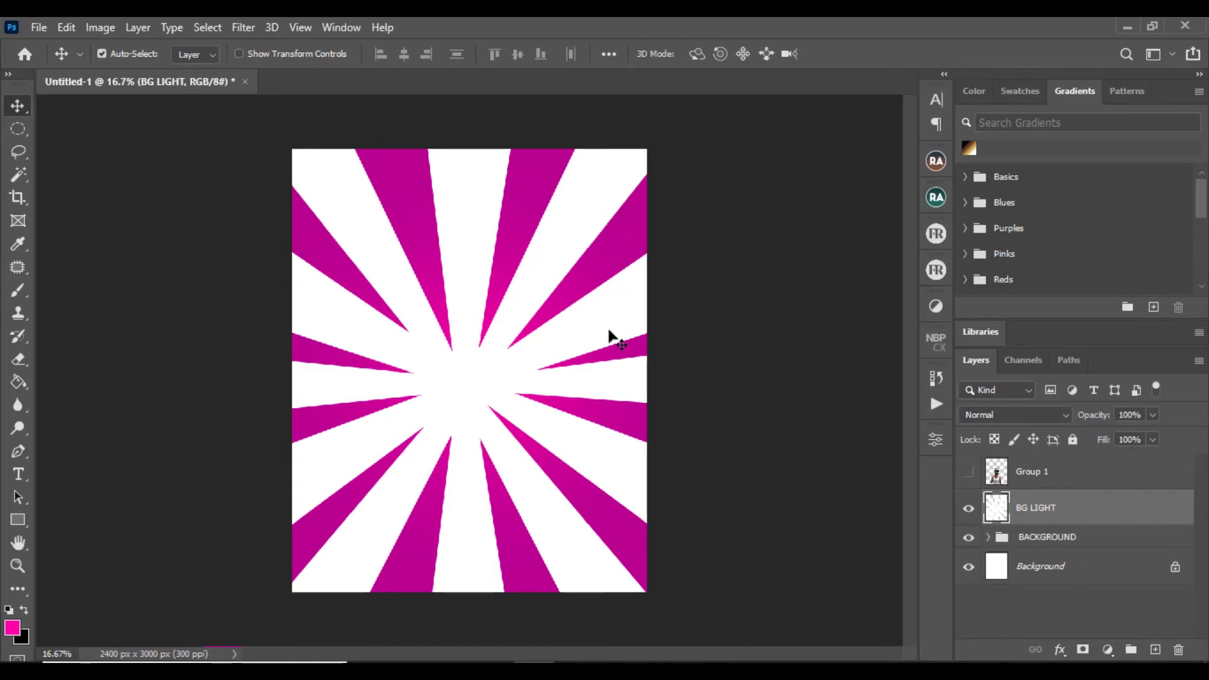
Apply a Gaussian Blur with a radius of 18.0 pixels to the BG LIGHT layer.
click(244, 28)
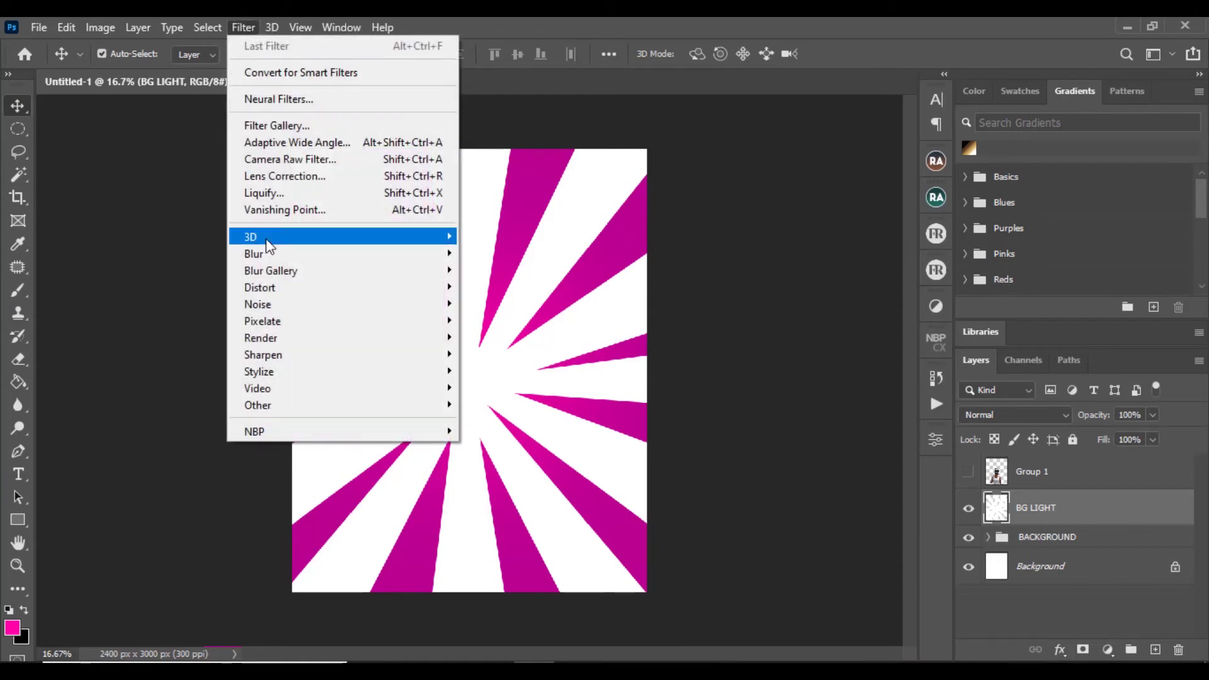
mouse_move(284, 257)
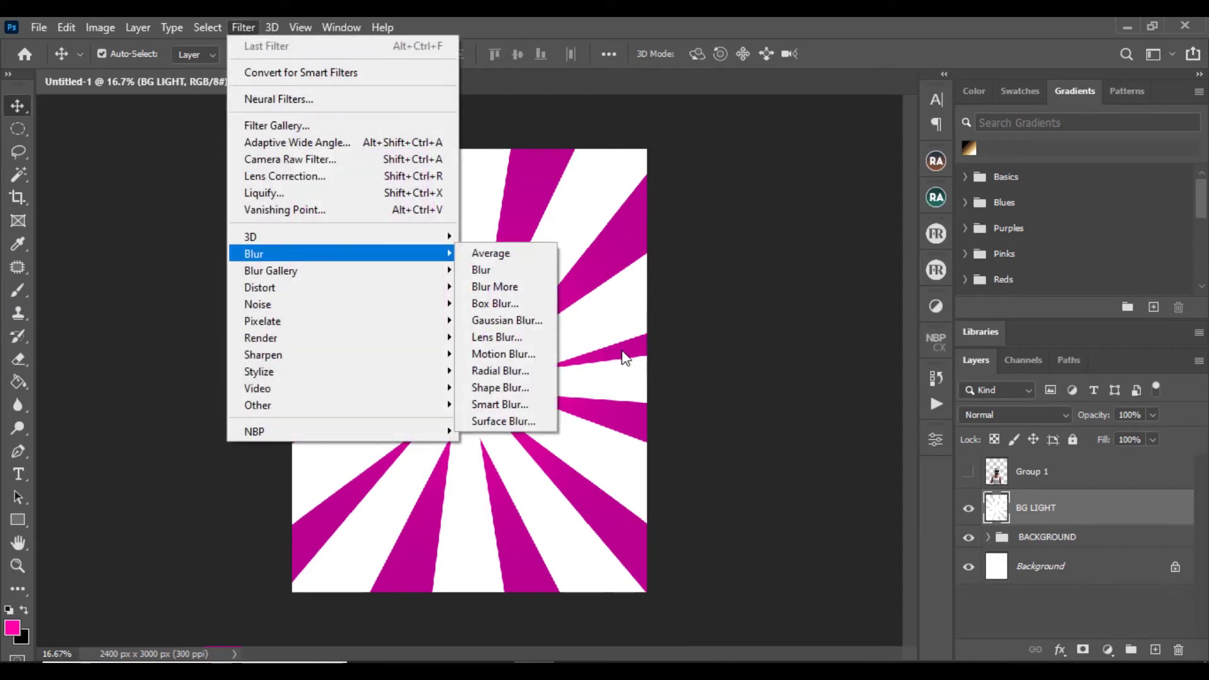
click(488, 321)
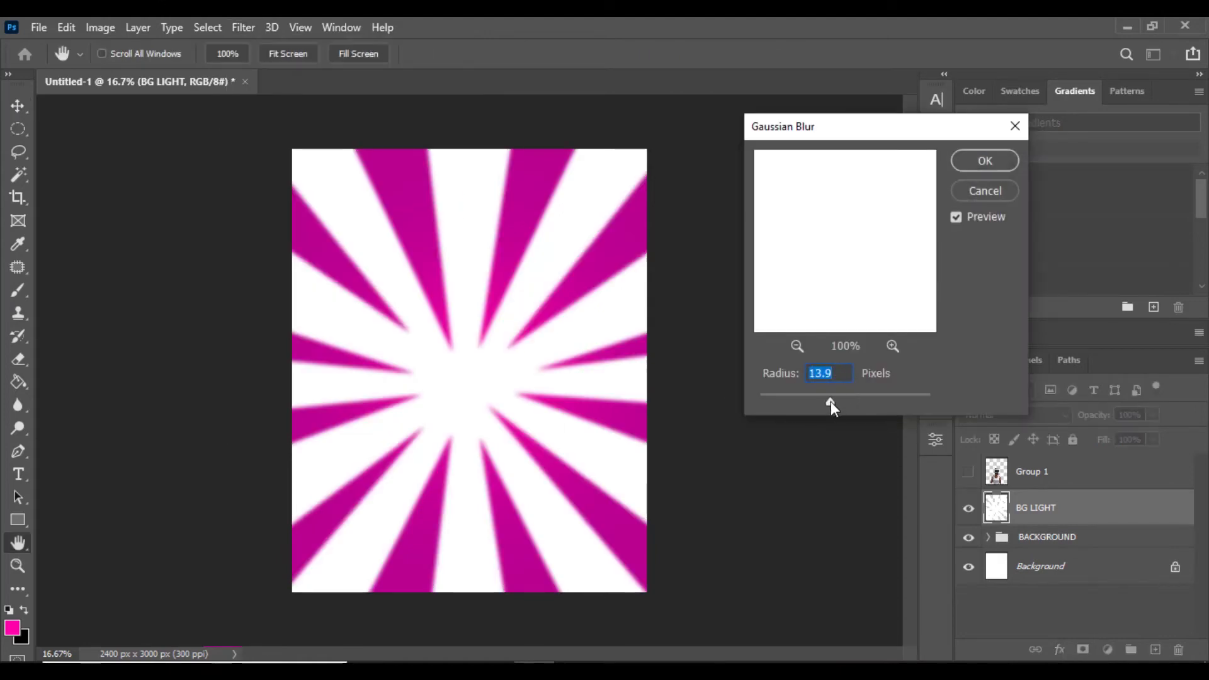
click(839, 405)
drag(837, 403, 833, 403)
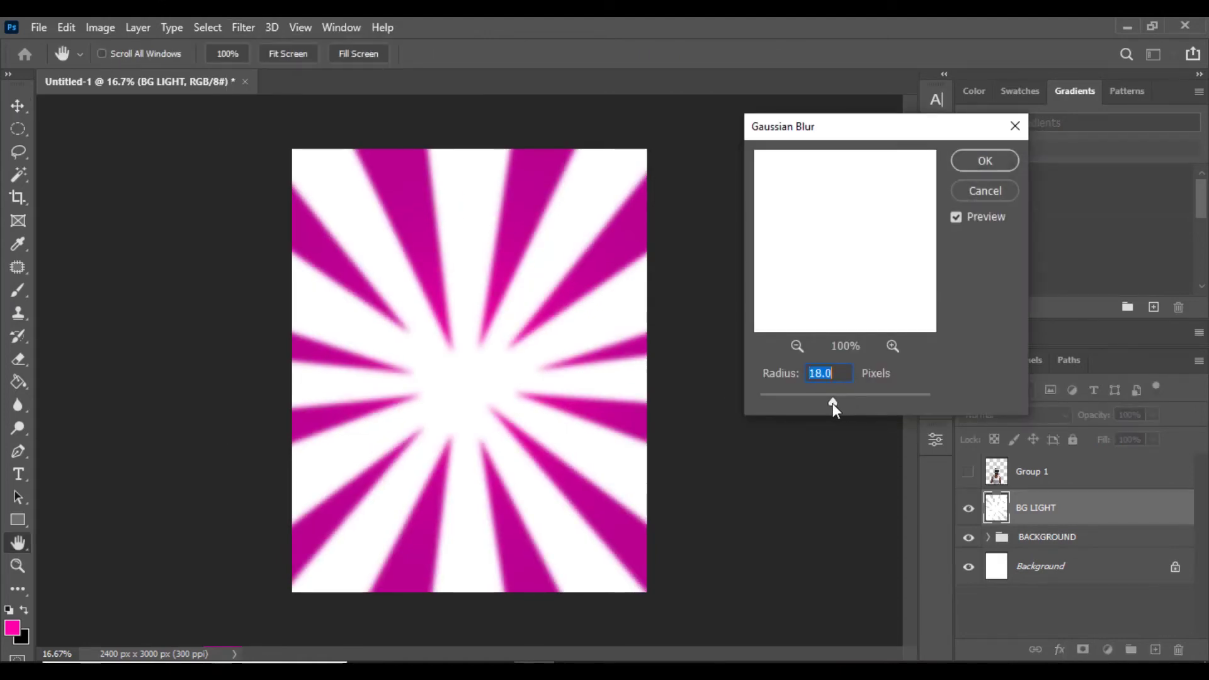
click(985, 161)
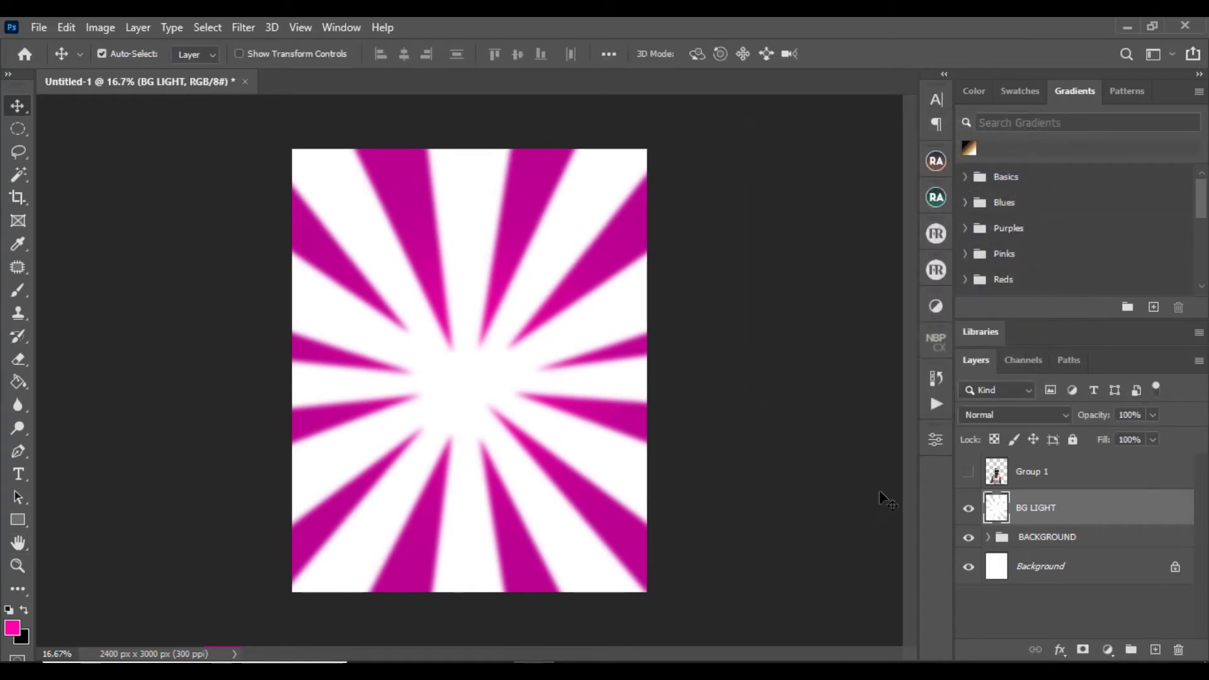
Set the BG LIGHT layer to Soft Light at 35% opacity and shift the beams slightly to the right.
click(1060, 415)
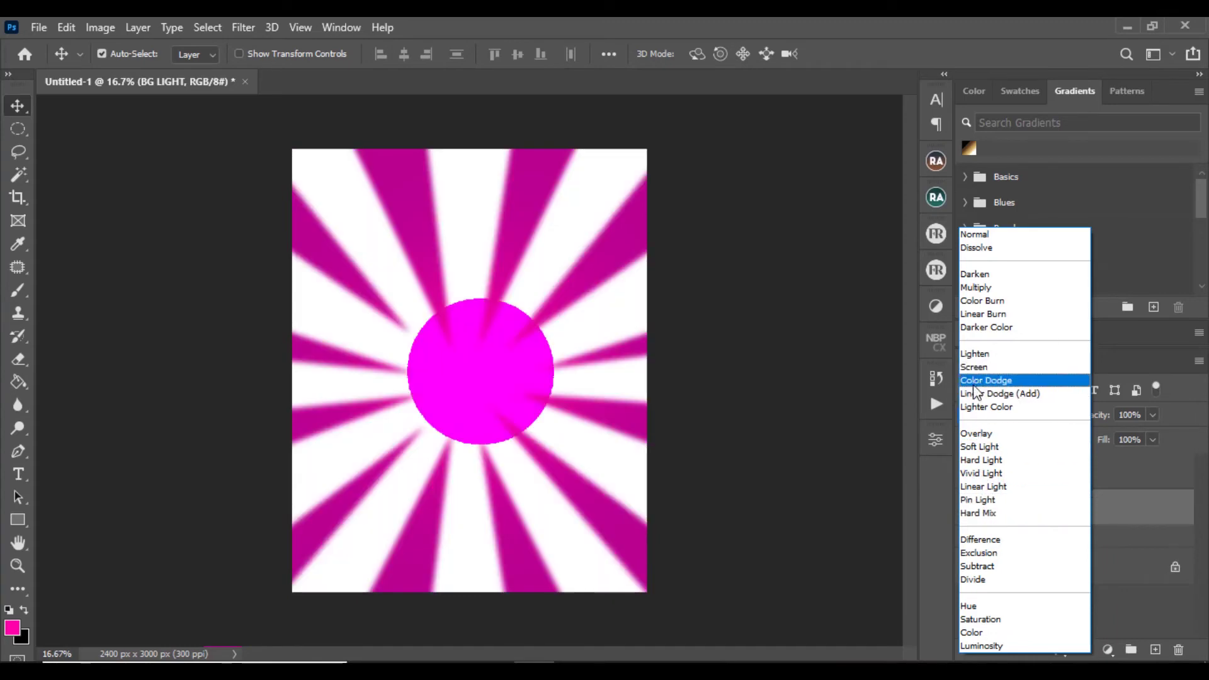
click(978, 446)
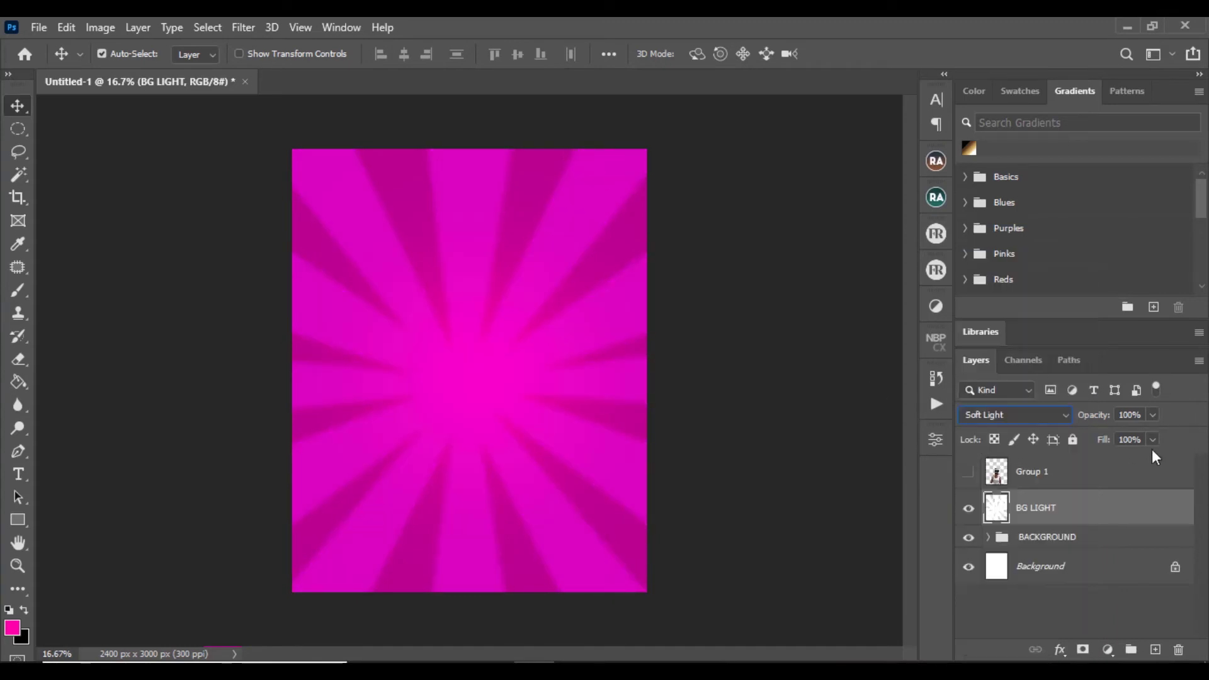
click(1152, 415)
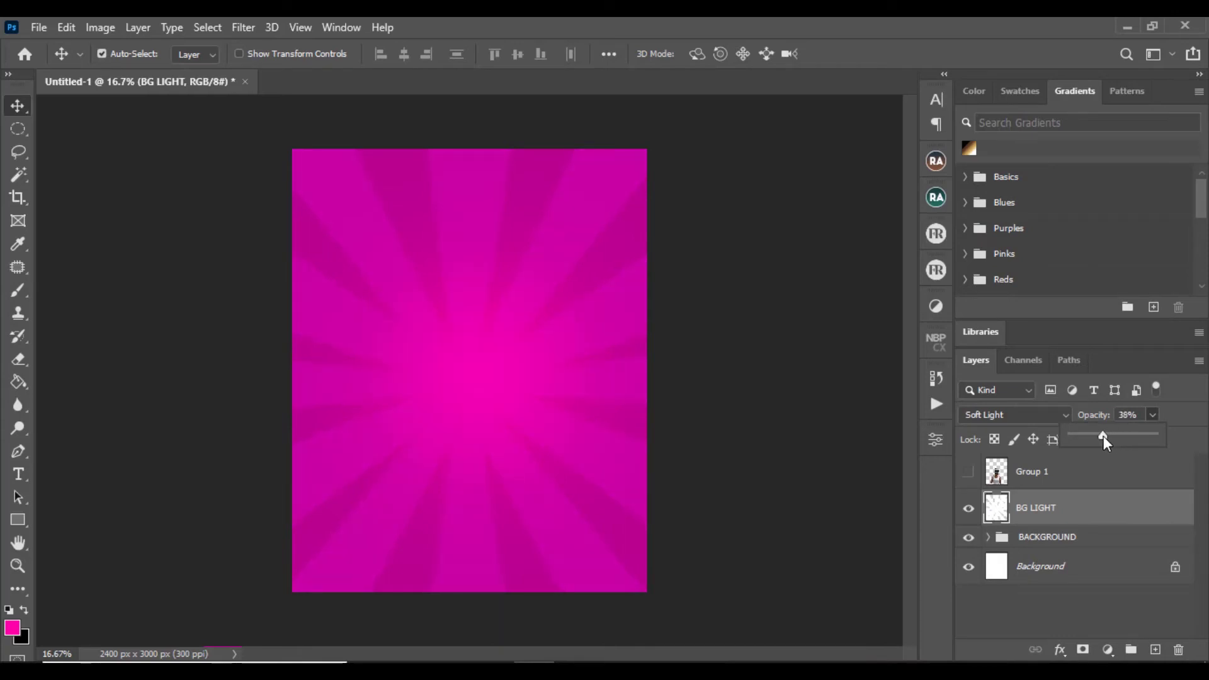
drag(532, 364, 538, 364)
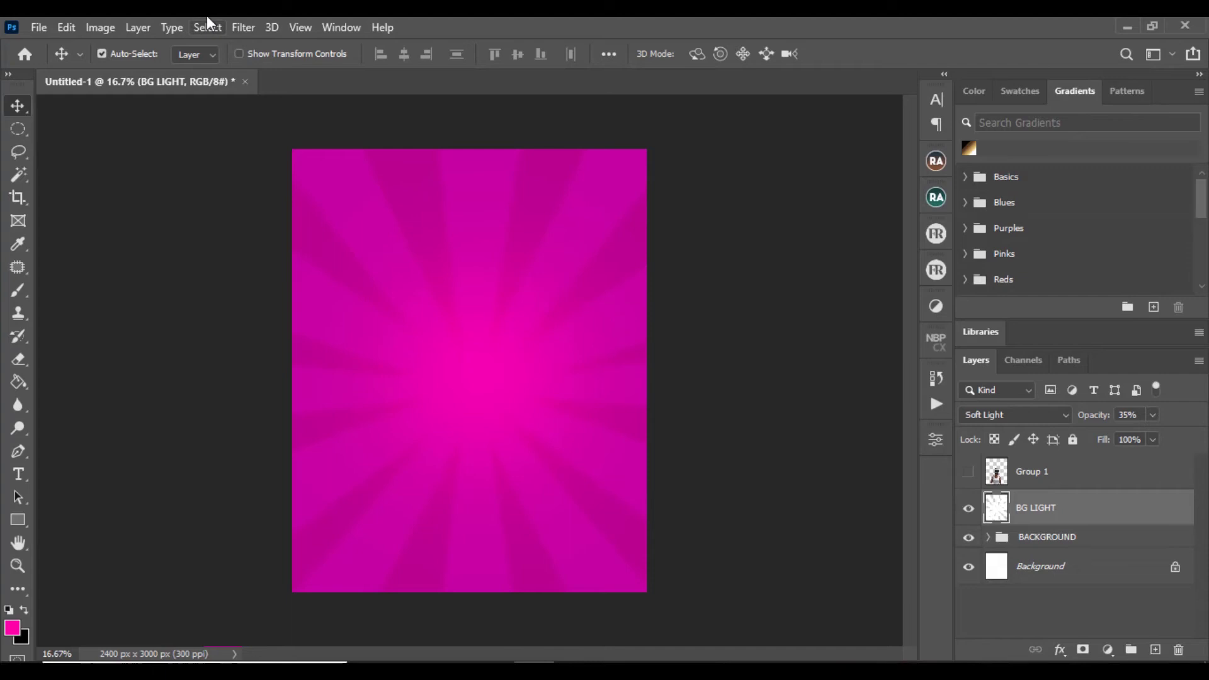
Apply a Gaussian Blur with a radius of 36.0 pixels to BG LIGHT and set the layer's opacity to 40%.
click(239, 28)
mouse_move(343, 254)
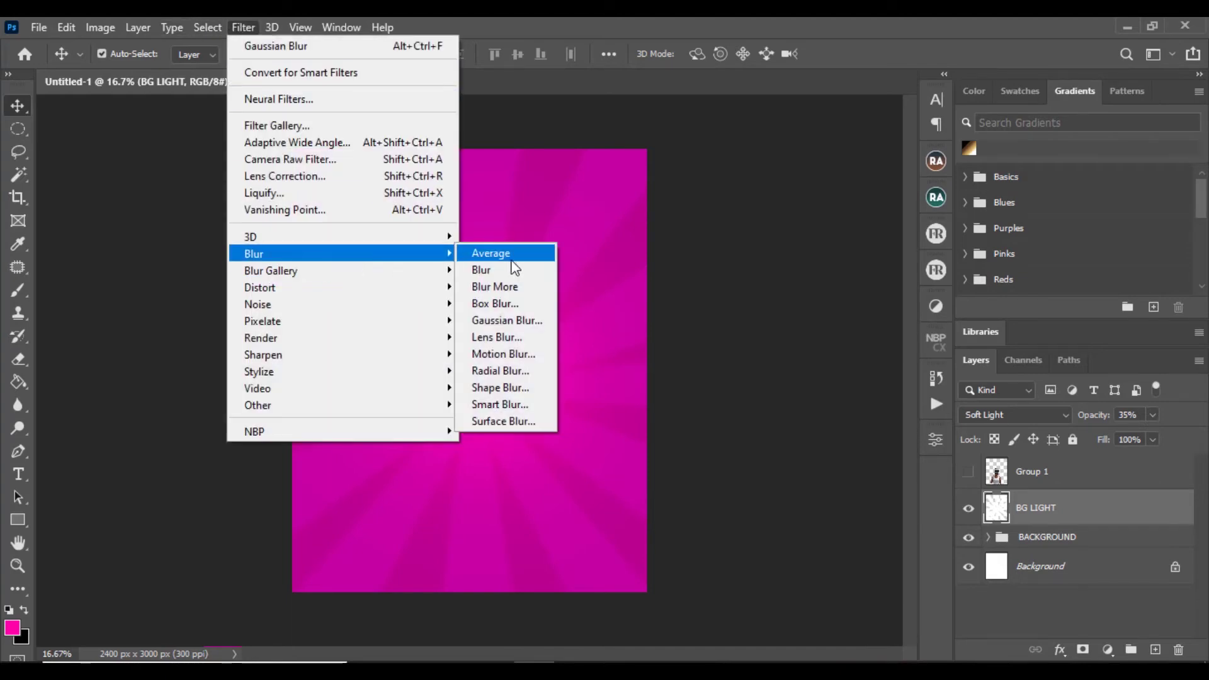
click(507, 321)
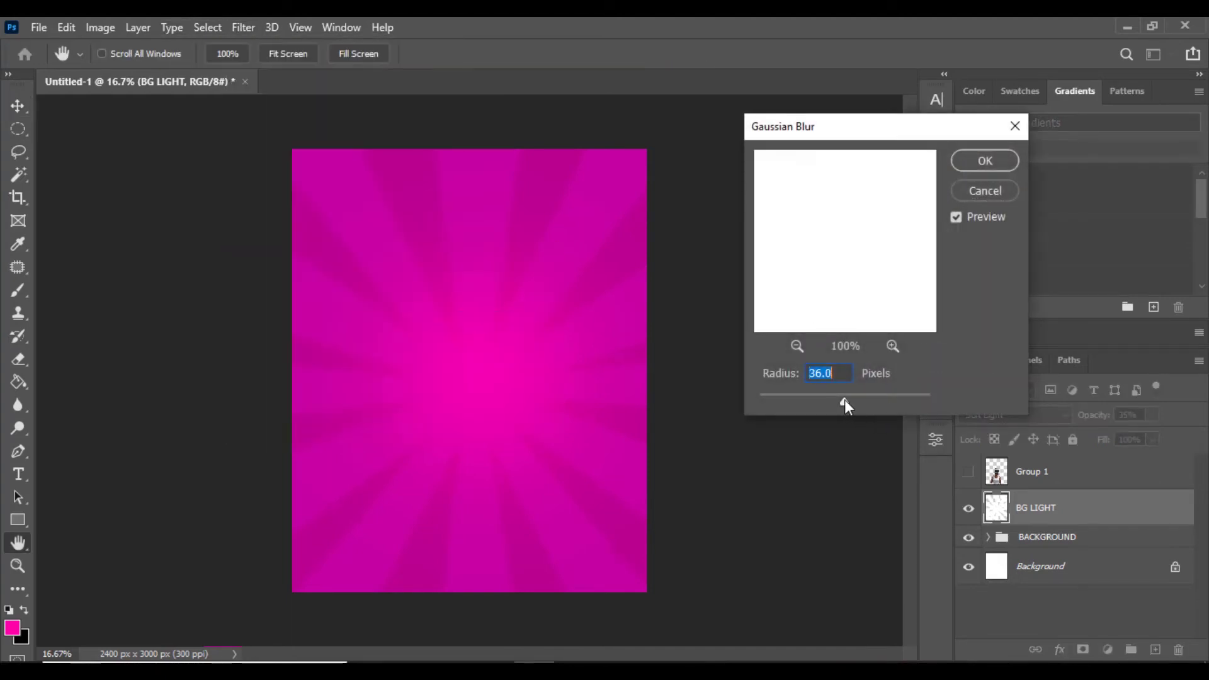
click(983, 162)
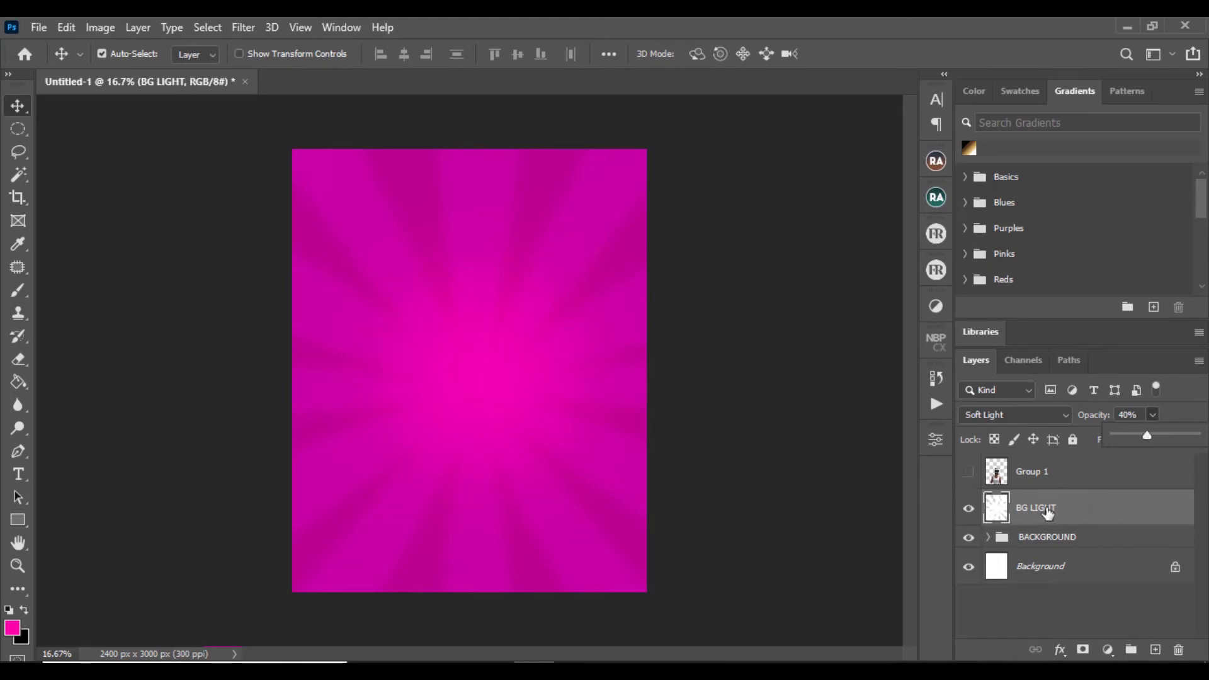
Move BG LIGHT into the BACKGROUND group, then show Group 1 and reposition the woman at the centre of the burst.
drag(1046, 510, 1047, 536)
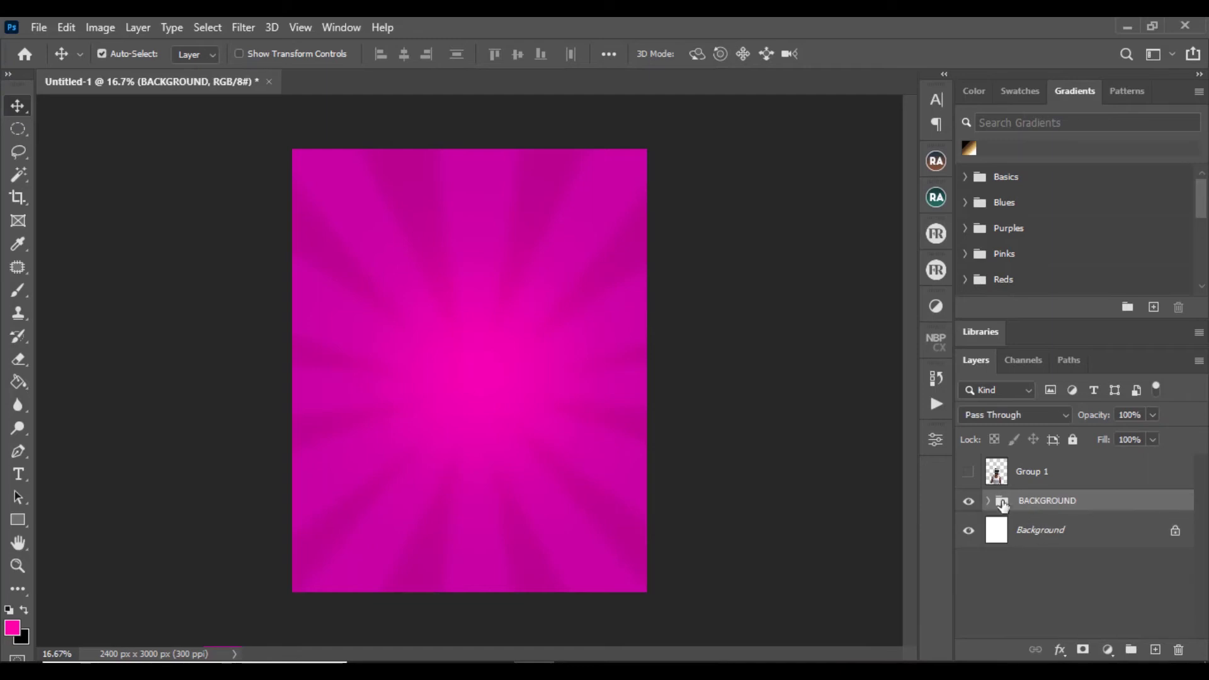
click(964, 473)
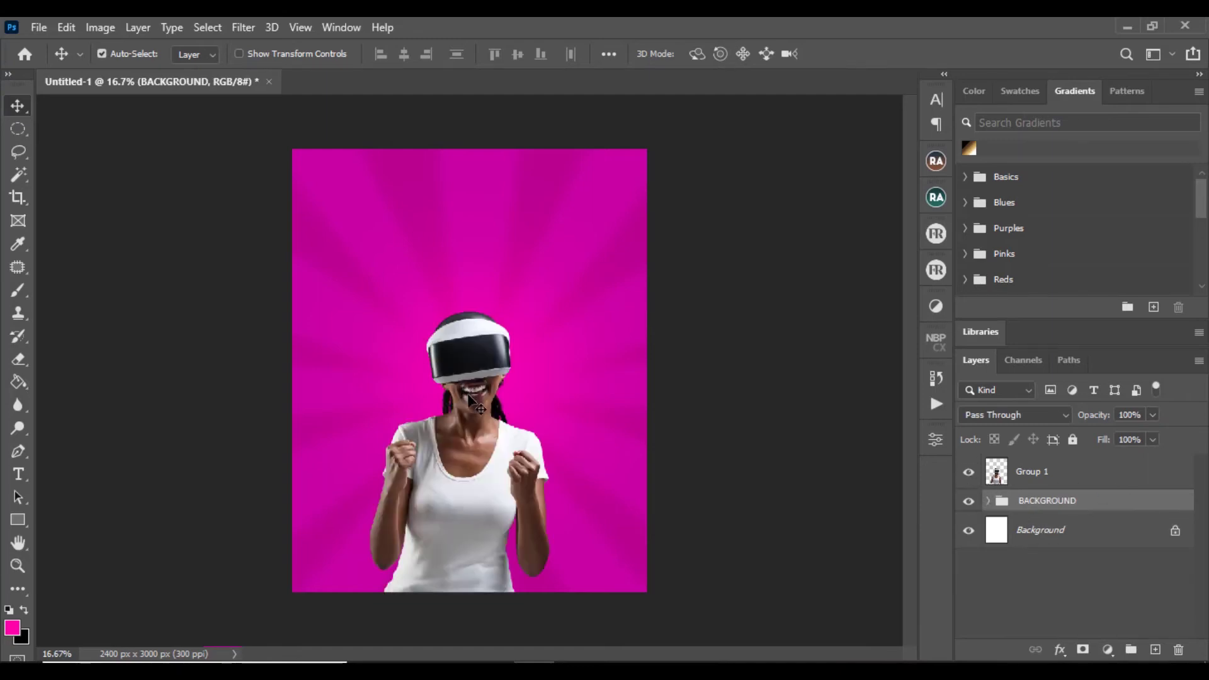
drag(469, 397, 463, 376)
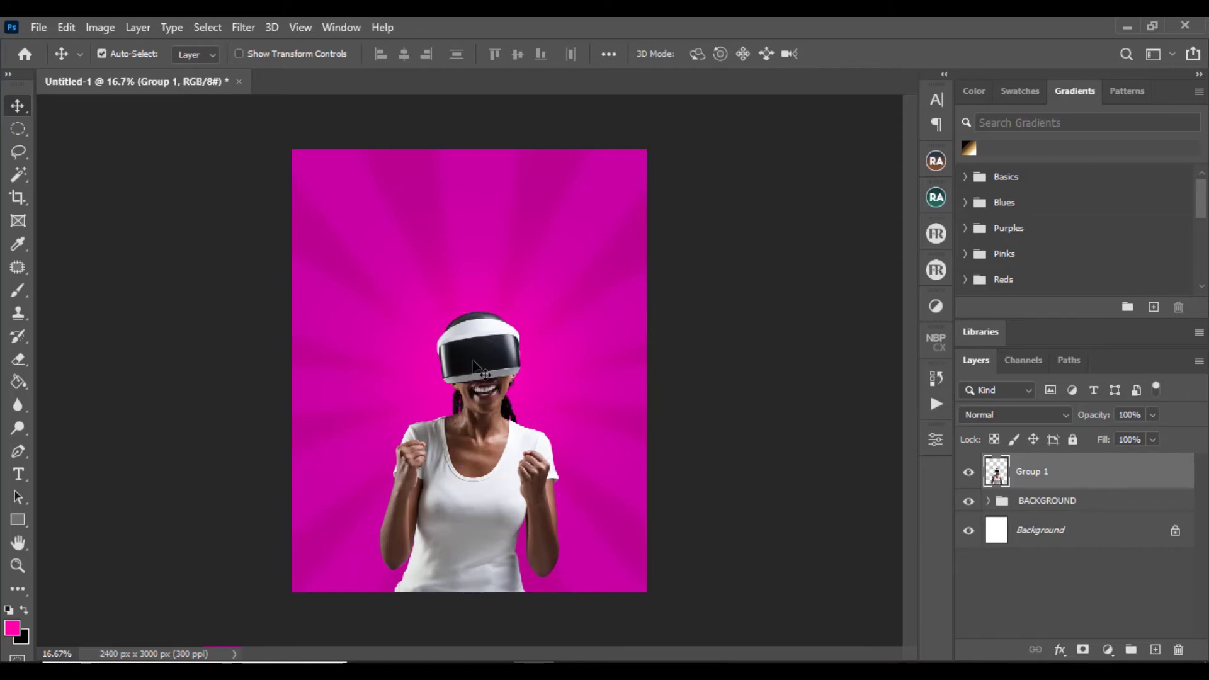
drag(484, 377, 476, 374)
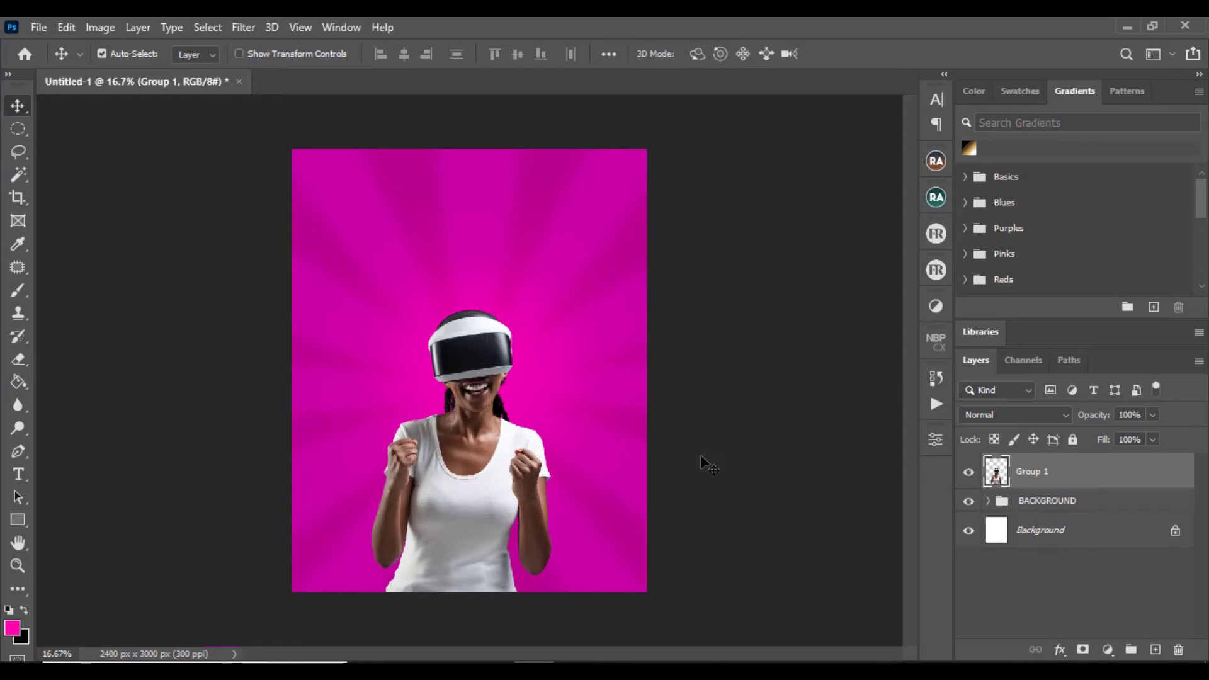
Add a new layer above the BACKGROUND group and set the foreground colour to FFCC00.
click(1110, 503)
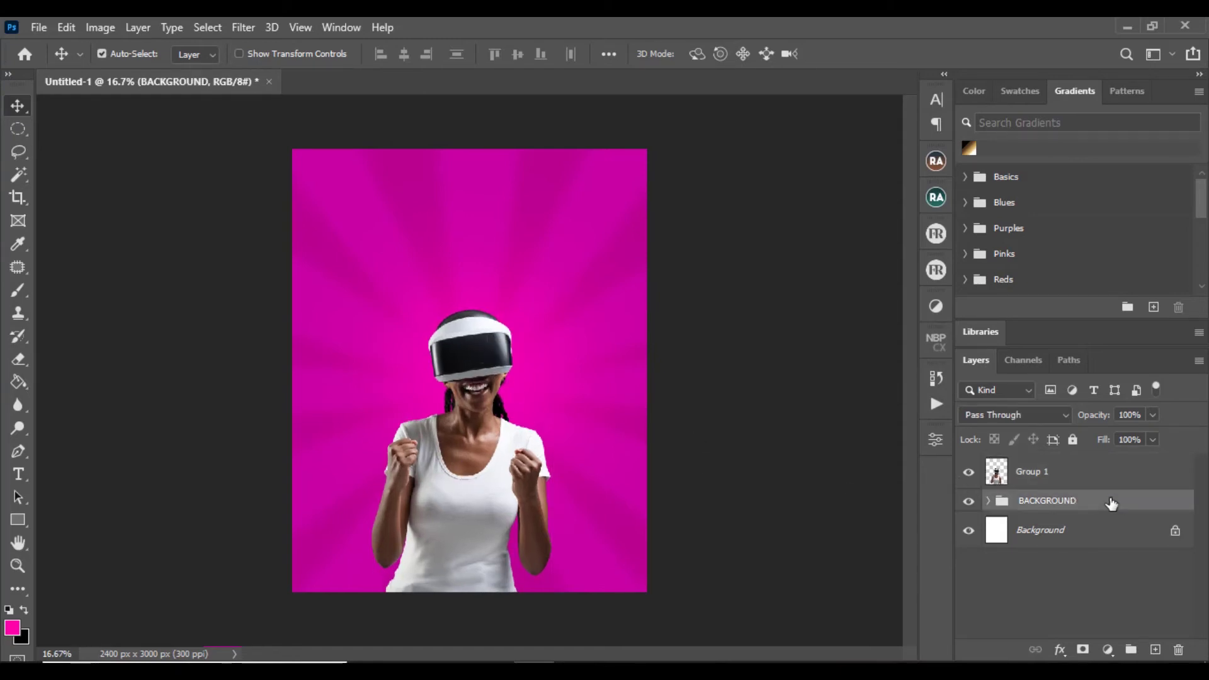
click(1155, 650)
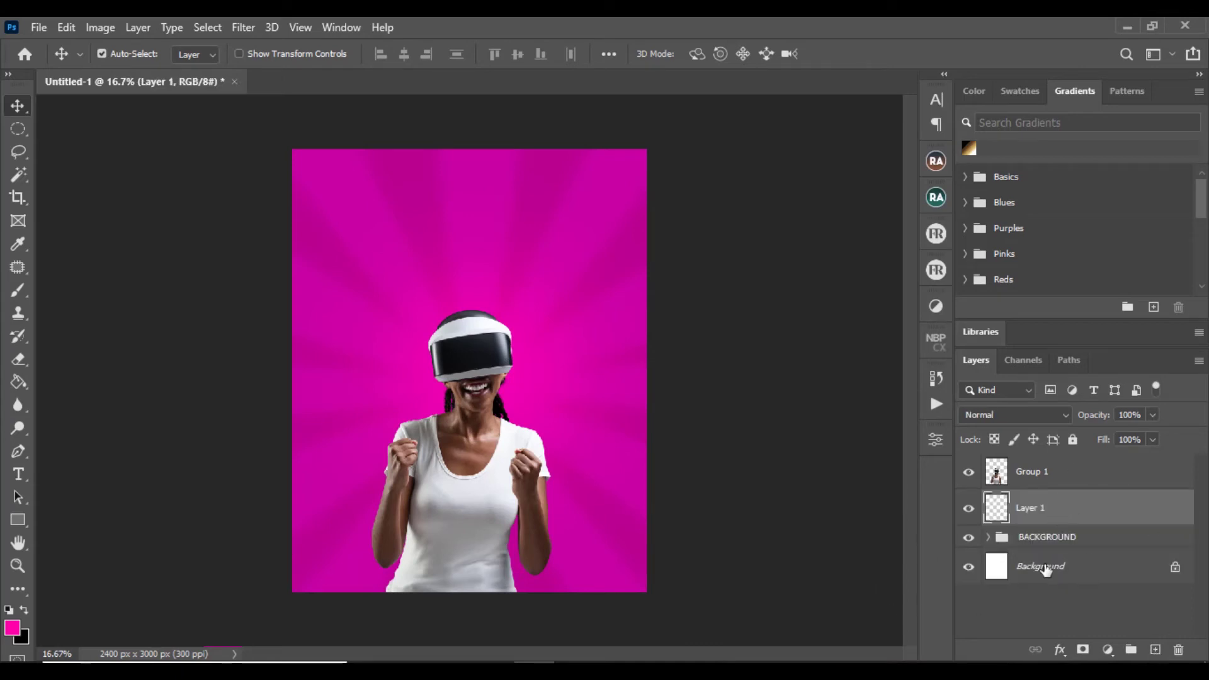
click(11, 627)
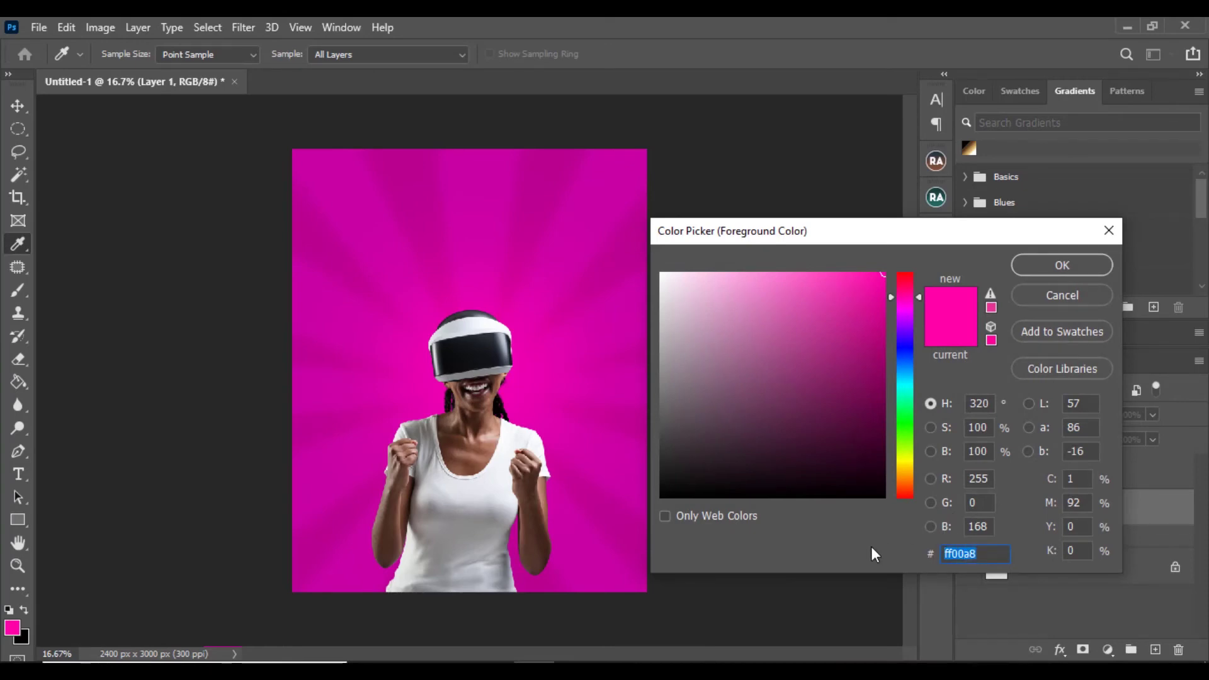
text(FFCC)
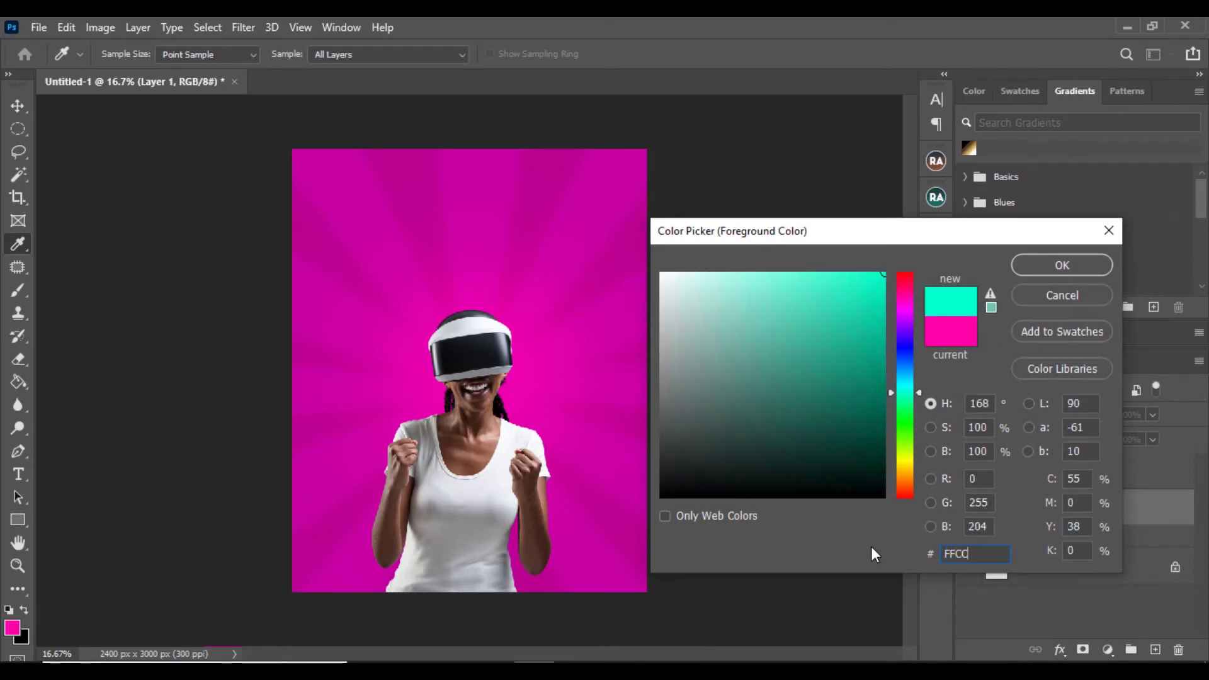
text(00)
click(1056, 266)
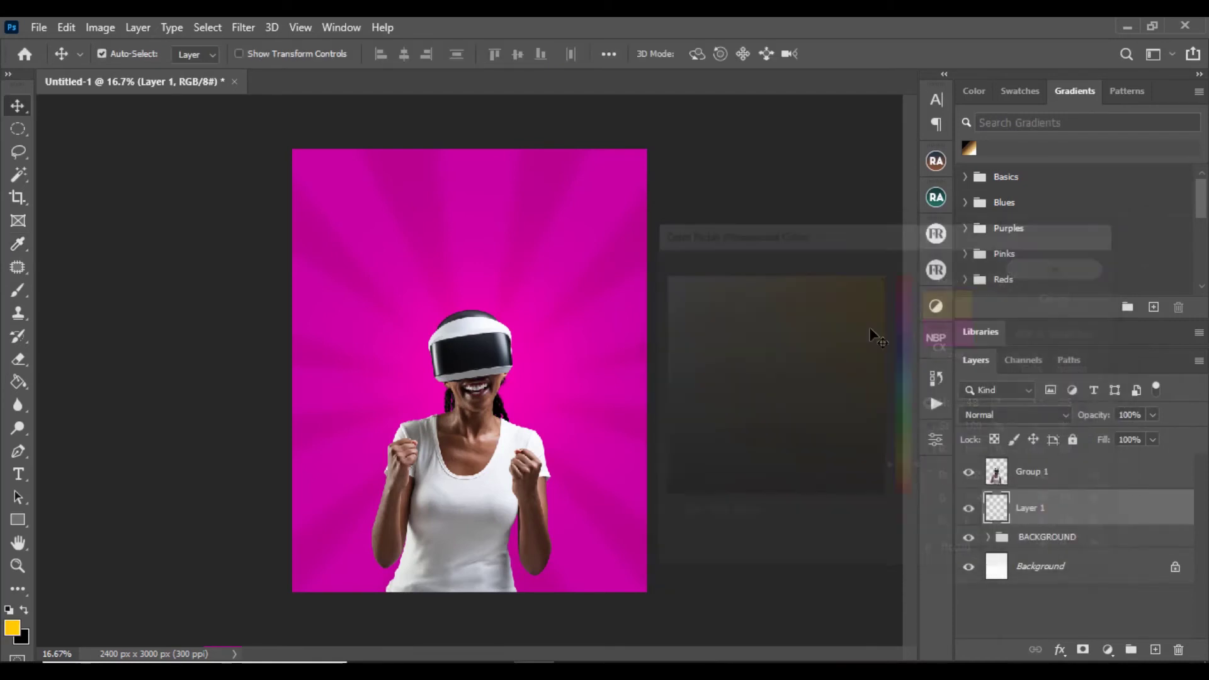
Enlarge the soft brush to 1700 pixels and paint a single yellow dab on Layer 1 behind the woman's head.
key(b)
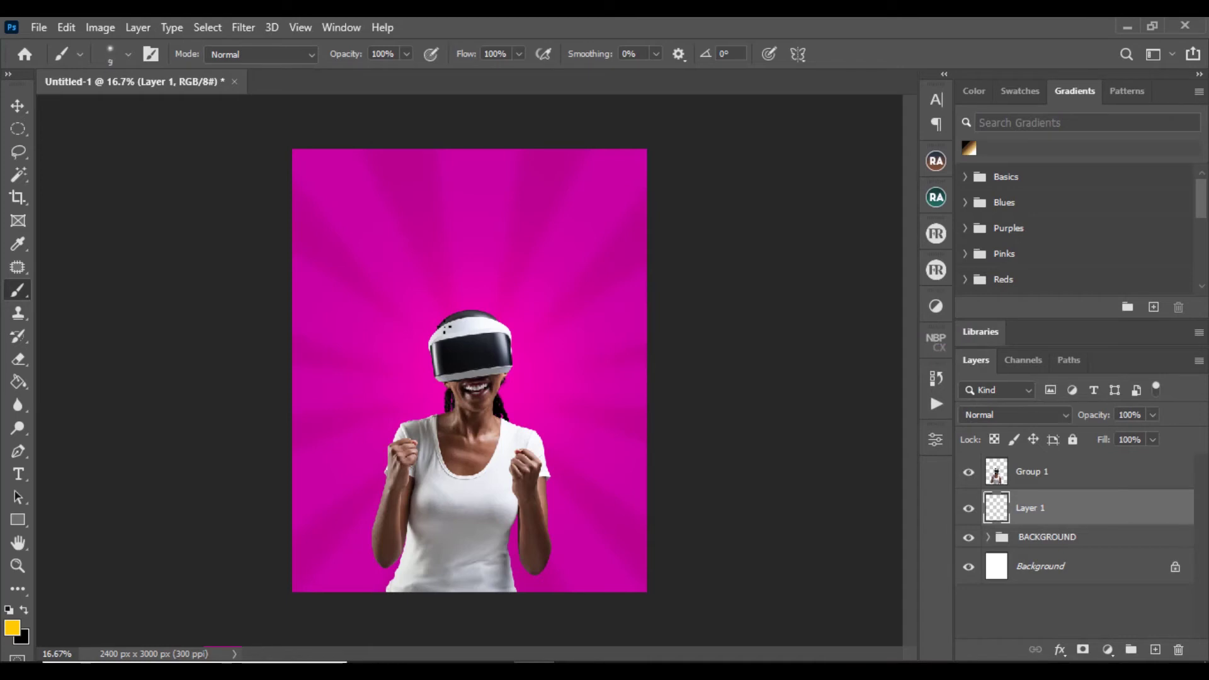
key(bracketright)
key(bracketright)
key(bracketright)
key(bracketright)
key(bracketright)
key(bracketright)
key(bracketright)
key(bracketright)
key(bracketright)
key(bracketright)
key(bracketright)
key(bracketright)
key(bracketright)
key(bracketright)
key(bracketright)
key(bracketright)
key(bracketright)
key(bracketright)
key(bracketright)
key(bracketright)
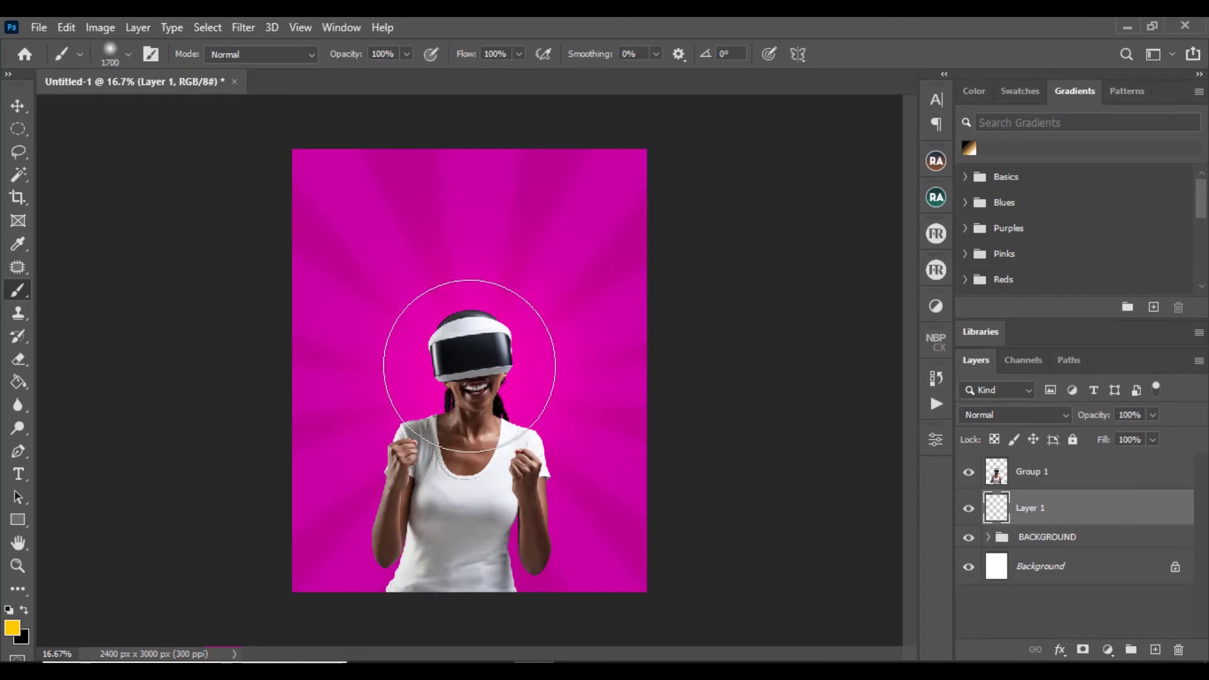
click(469, 366)
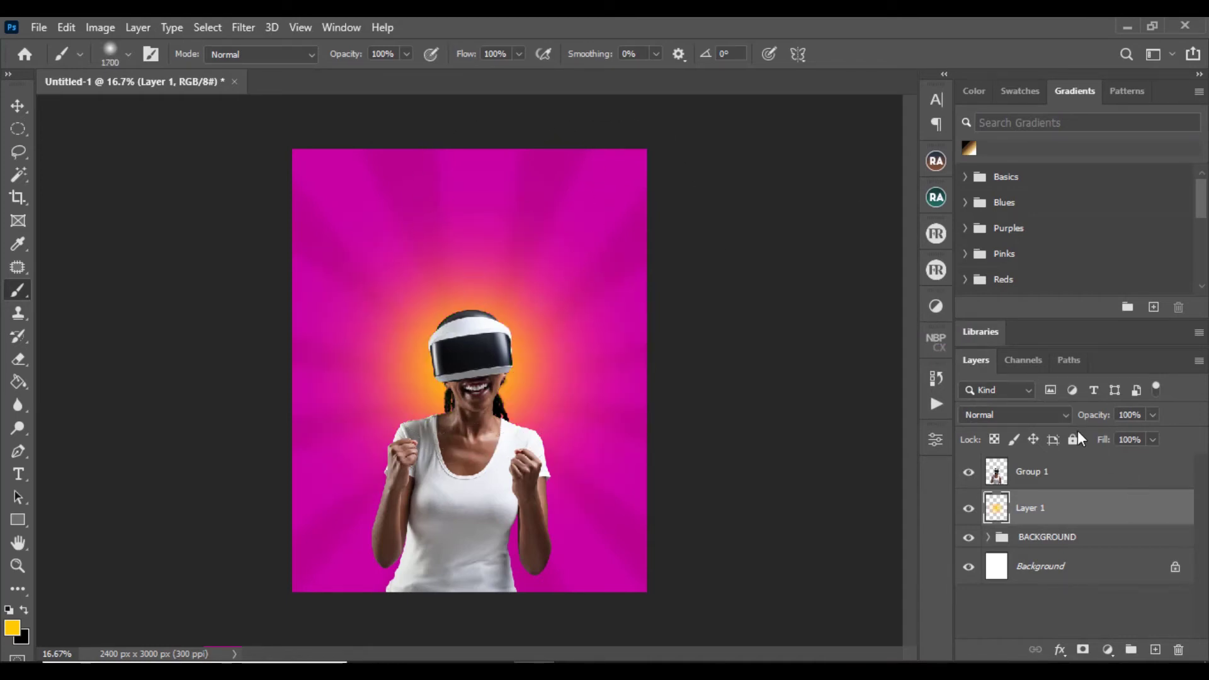
Set Layer 1's blend mode to Screen and its opacity to 71%.
click(1063, 414)
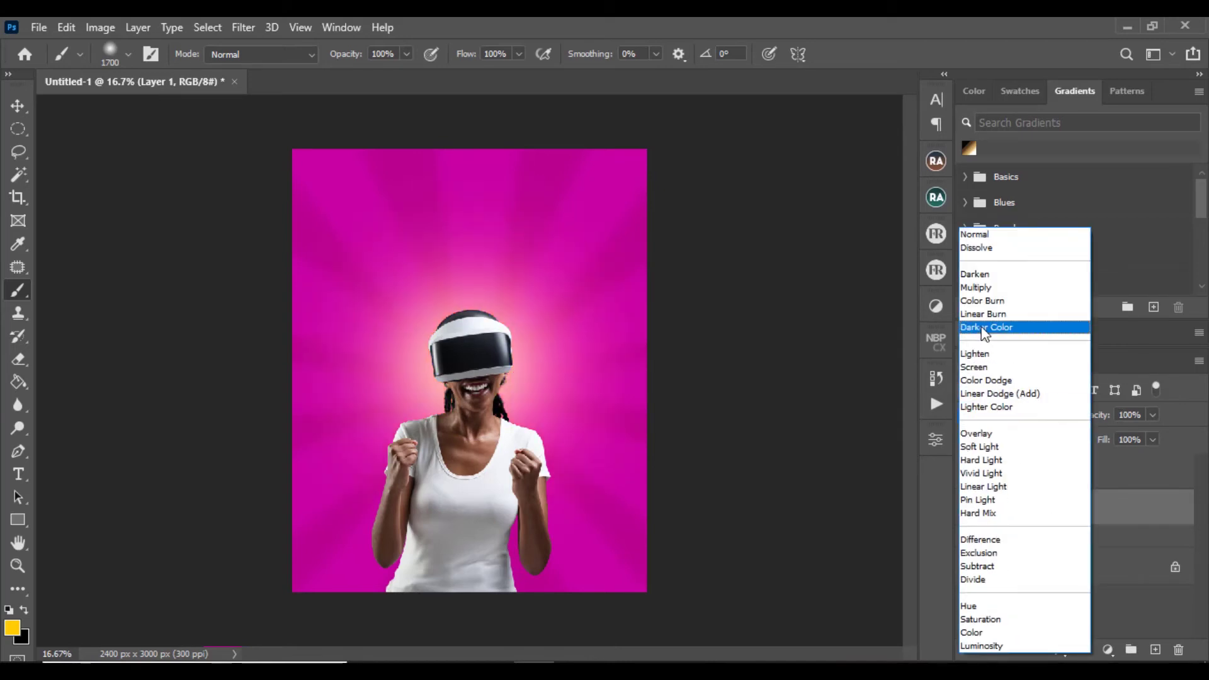
click(986, 367)
click(1153, 414)
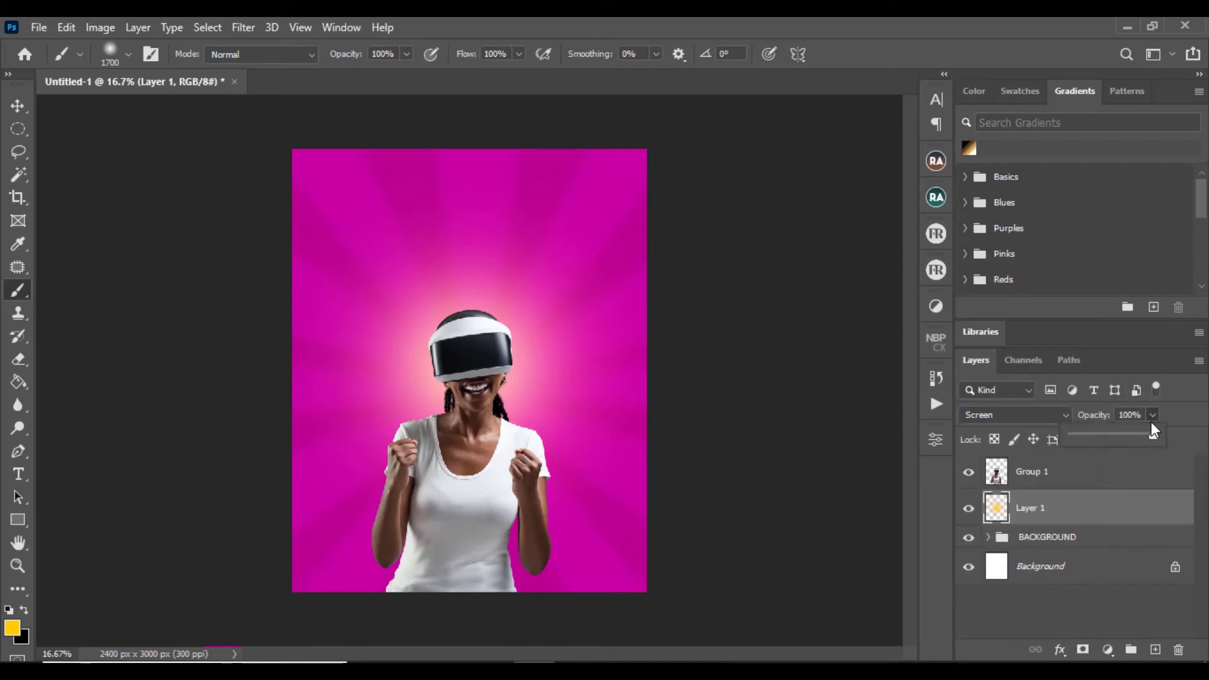
drag(1148, 439, 1131, 439)
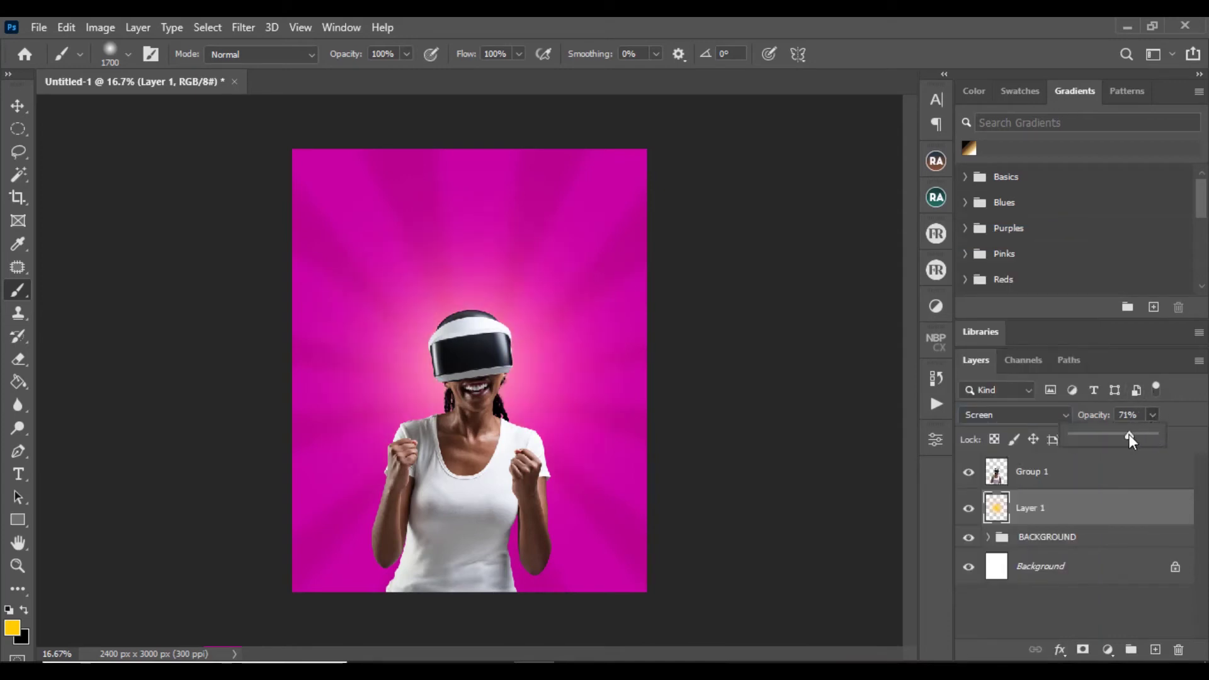
Add a layer above Layer 1 with yellow glows behind both of the woman's arms, blended as Screen at 83% opacity.
click(1155, 649)
click(519, 458)
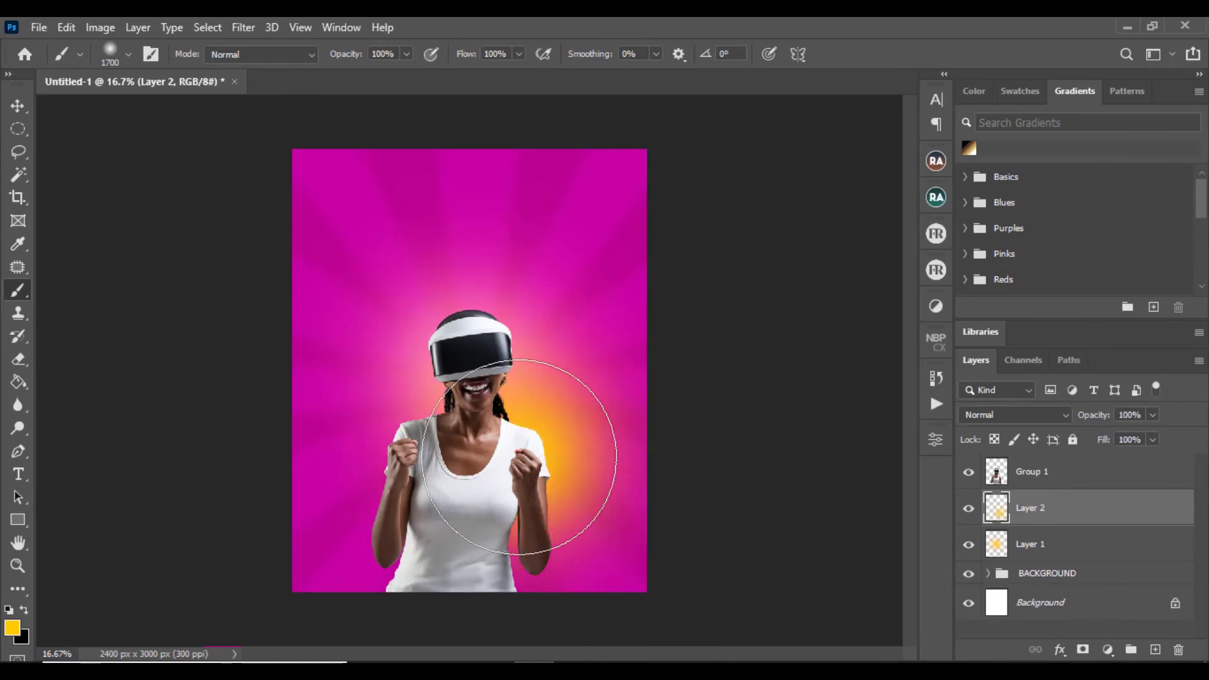
click(1044, 412)
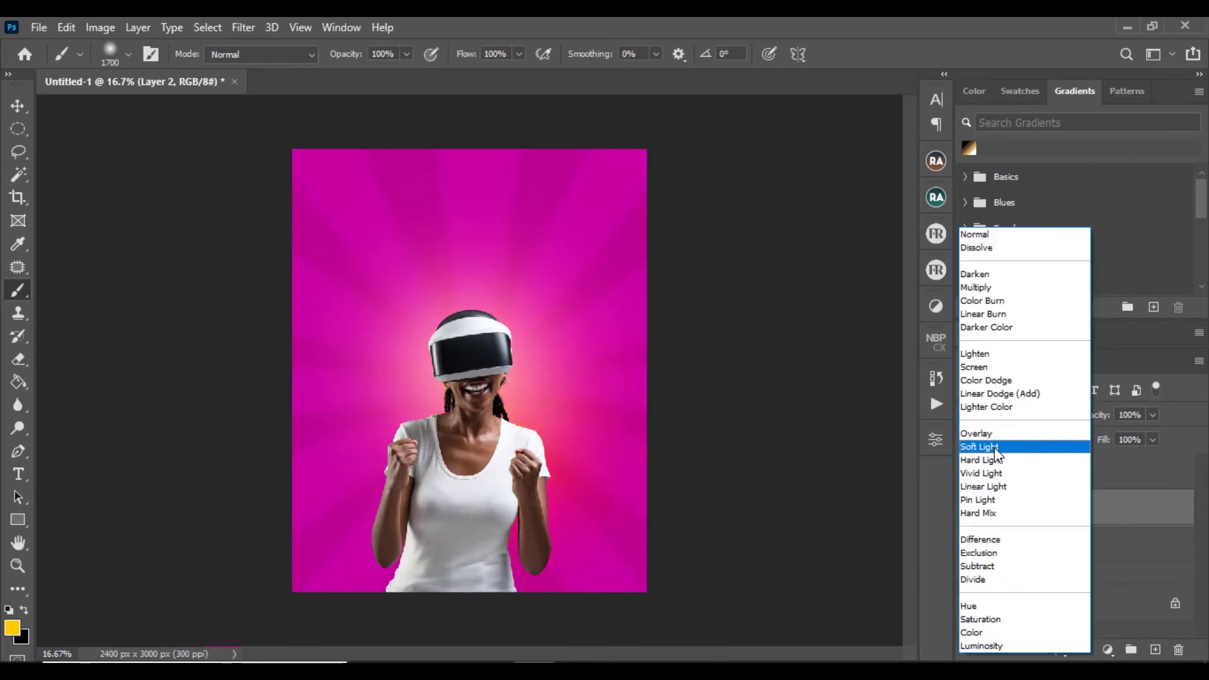
click(987, 369)
click(1153, 416)
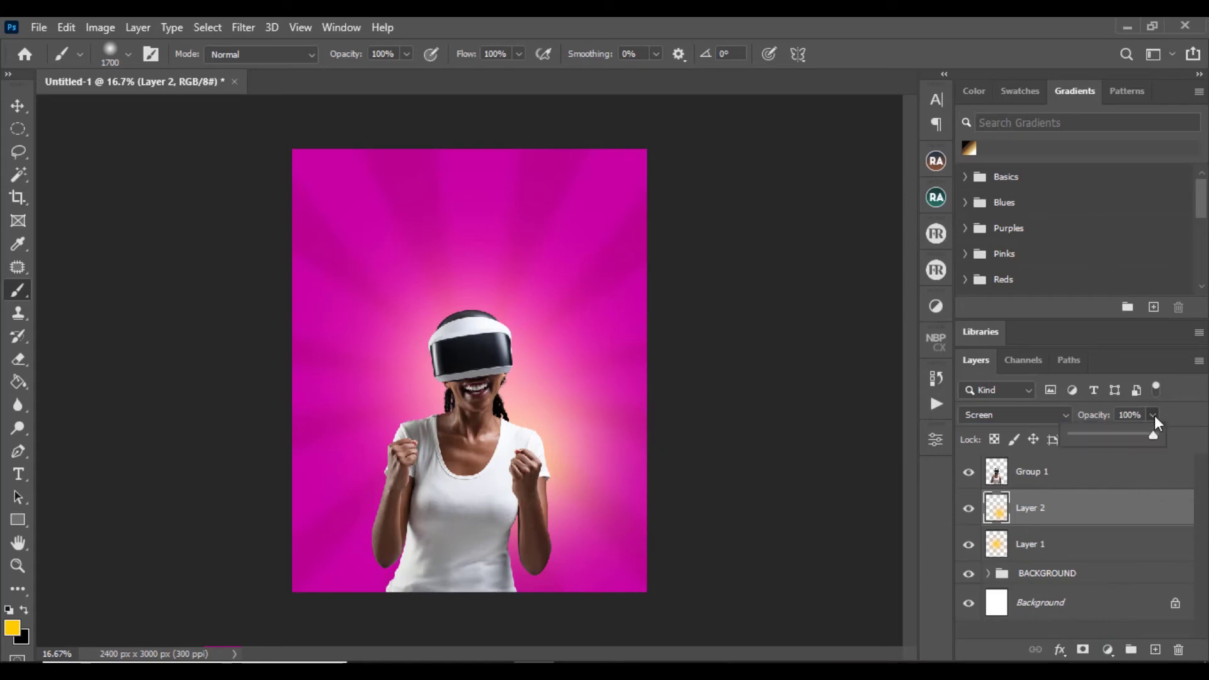
drag(1150, 434, 1132, 436)
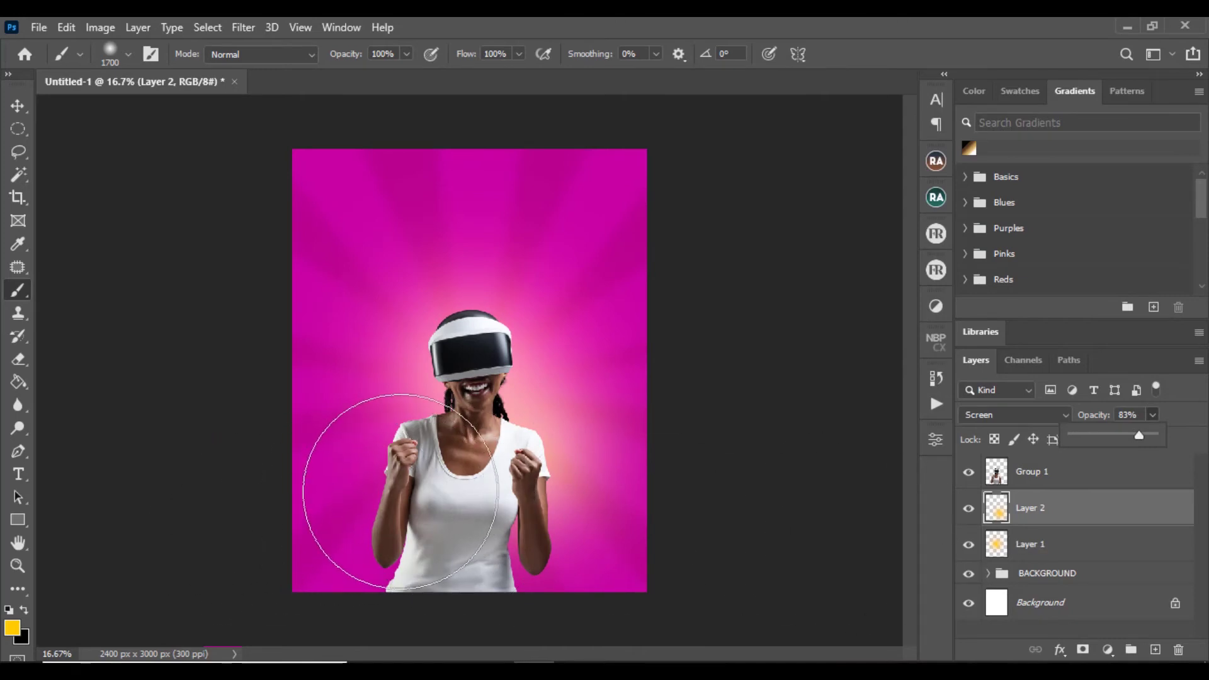
click(376, 481)
click(376, 482)
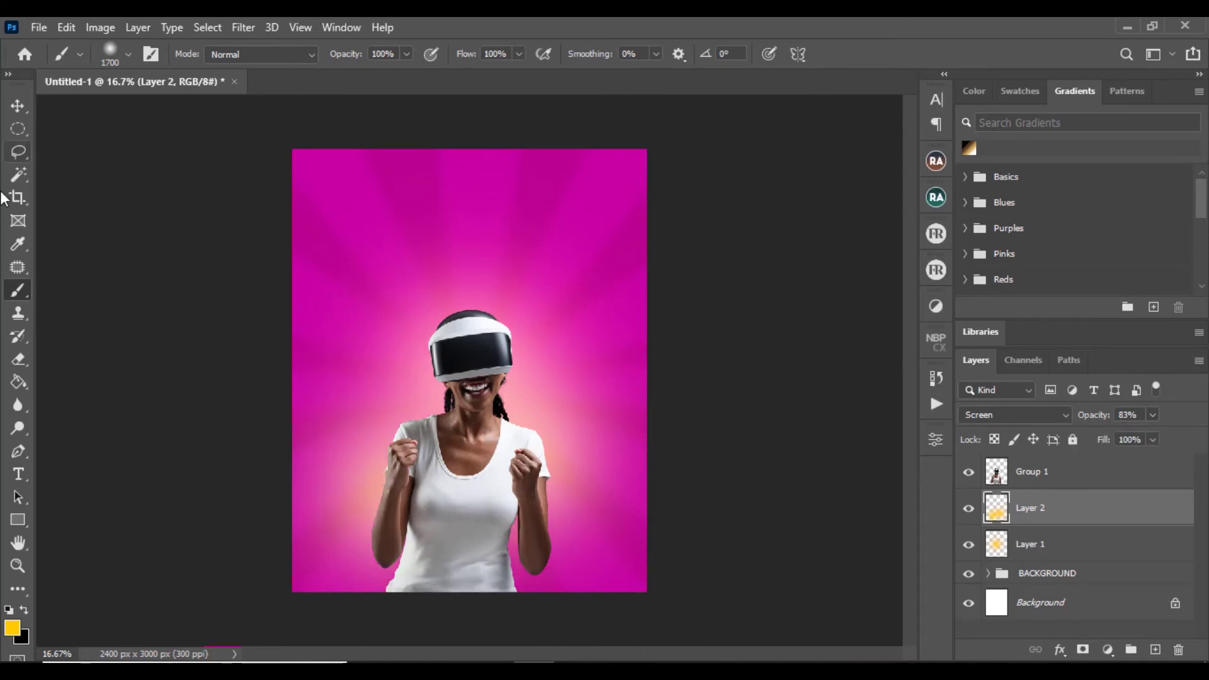
Reduce the brush size to 900 pixels and set Layer 2's opacity to 68%.
key(bracketleft)
key(bracketleft)
key(bracketleft)
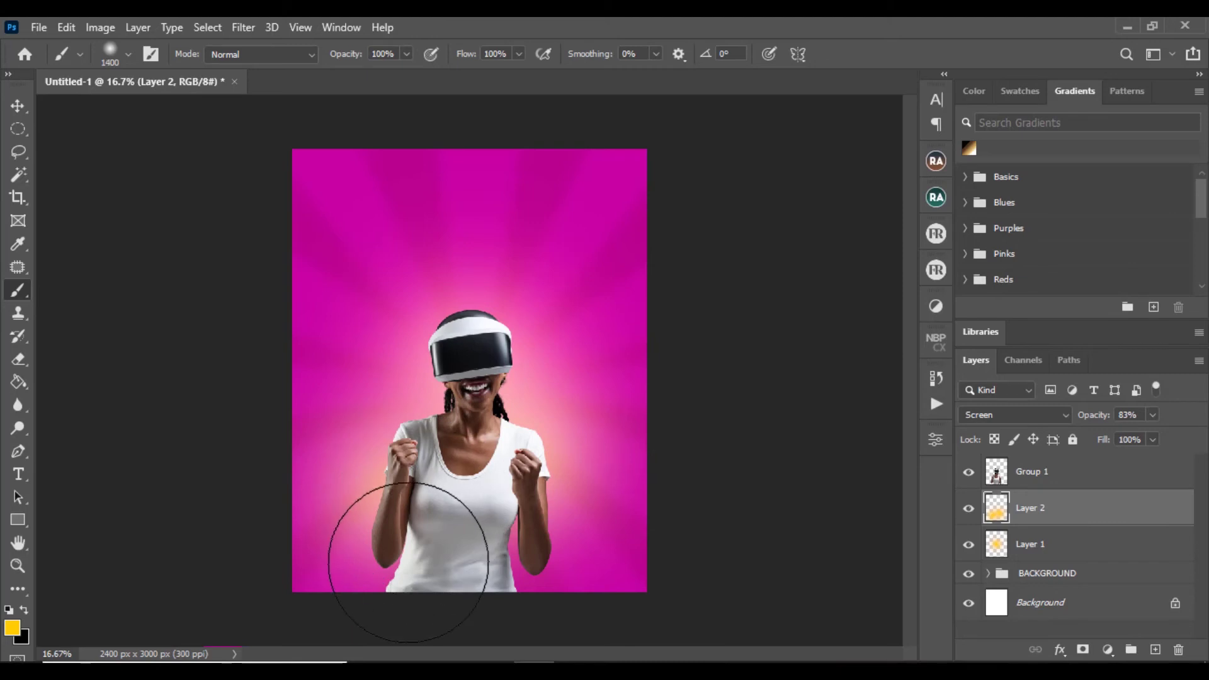
key(bracketleft)
key(bracketleft)
key(bracketleft)
key(bracketleft)
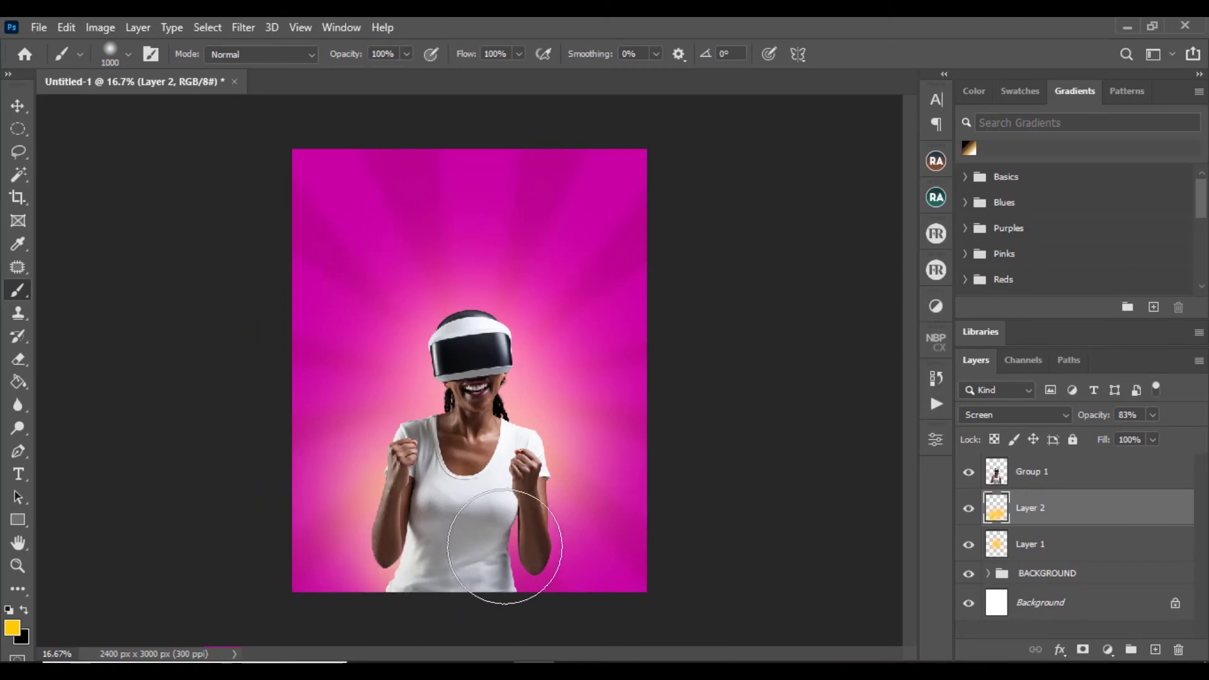
key(bracketleft)
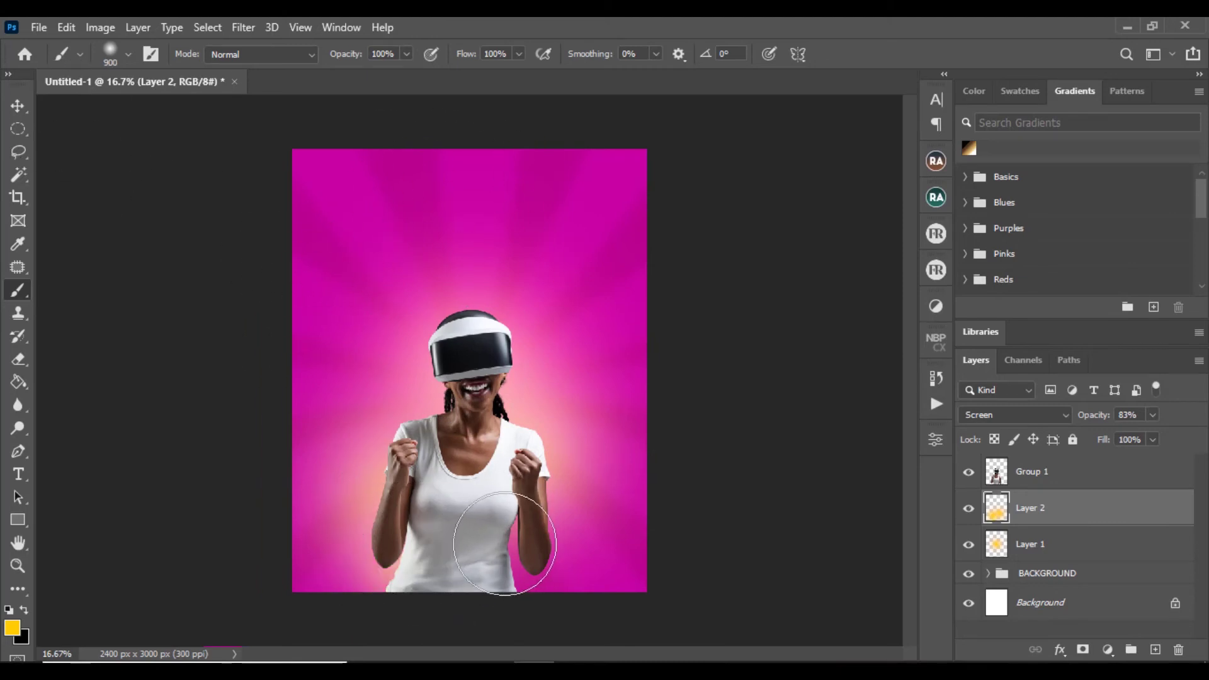
click(17, 108)
click(1152, 415)
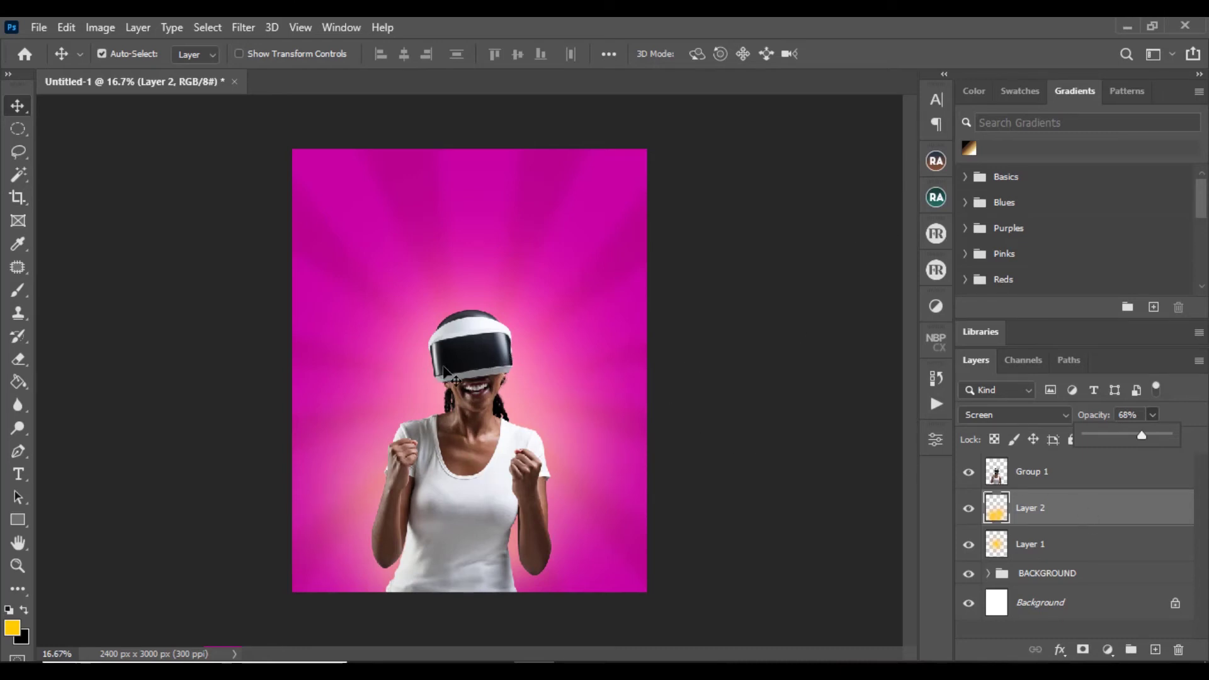
Rename the Group 1 layer to MODEL and add a new empty layer above it.
click(1125, 474)
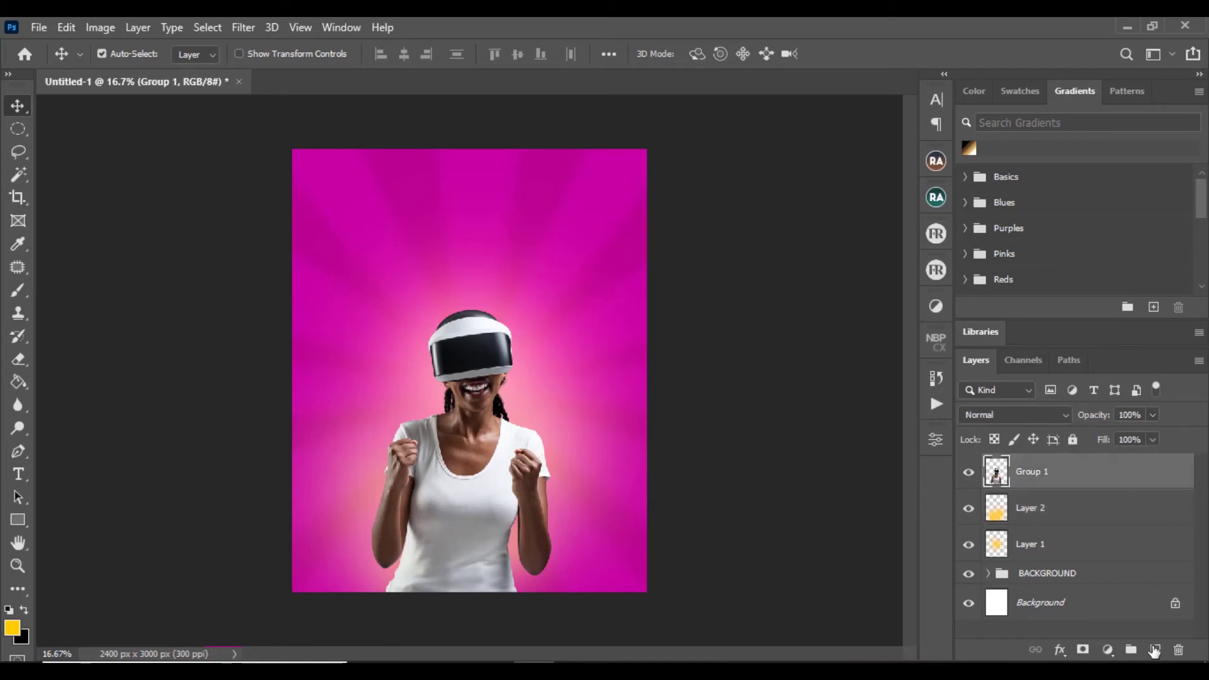
double_click(1025, 474)
text(MODEL)
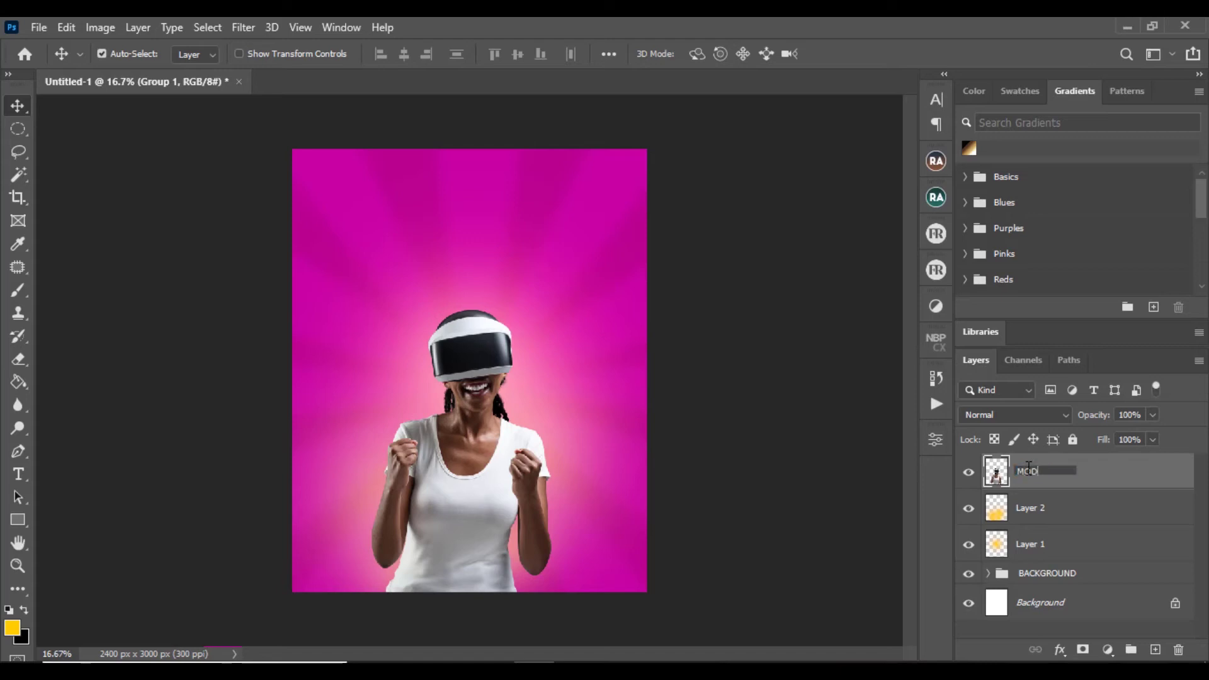
double_click(1029, 468)
key(Return)
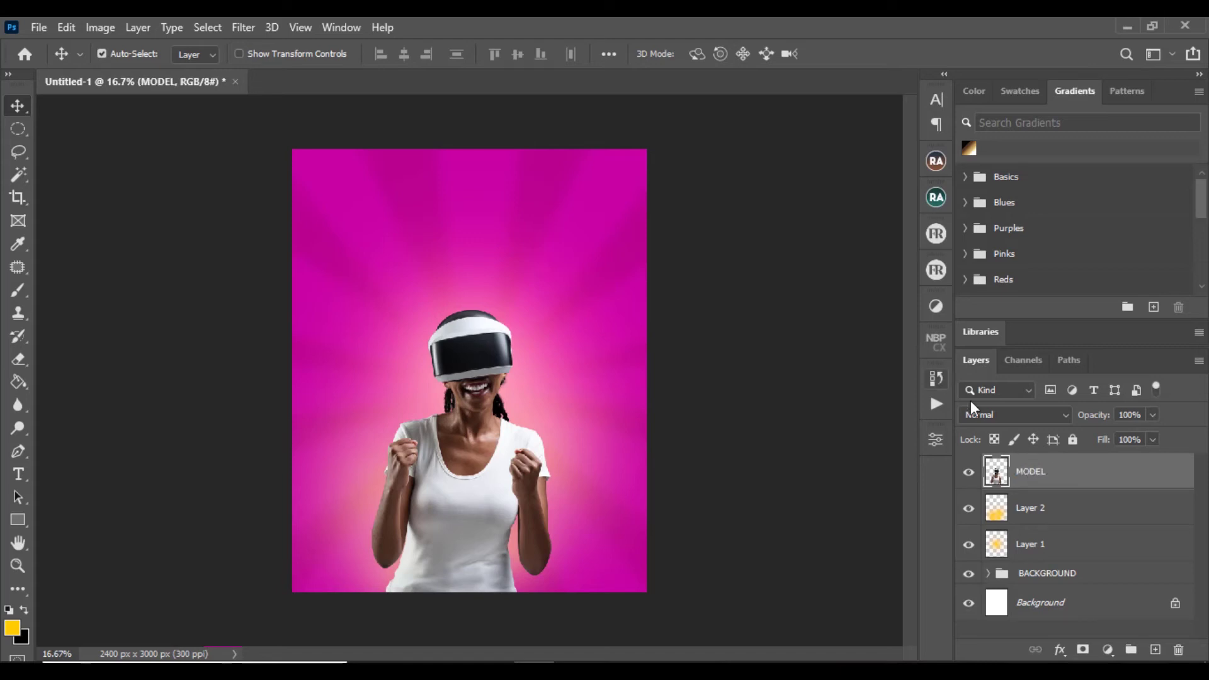
click(1156, 650)
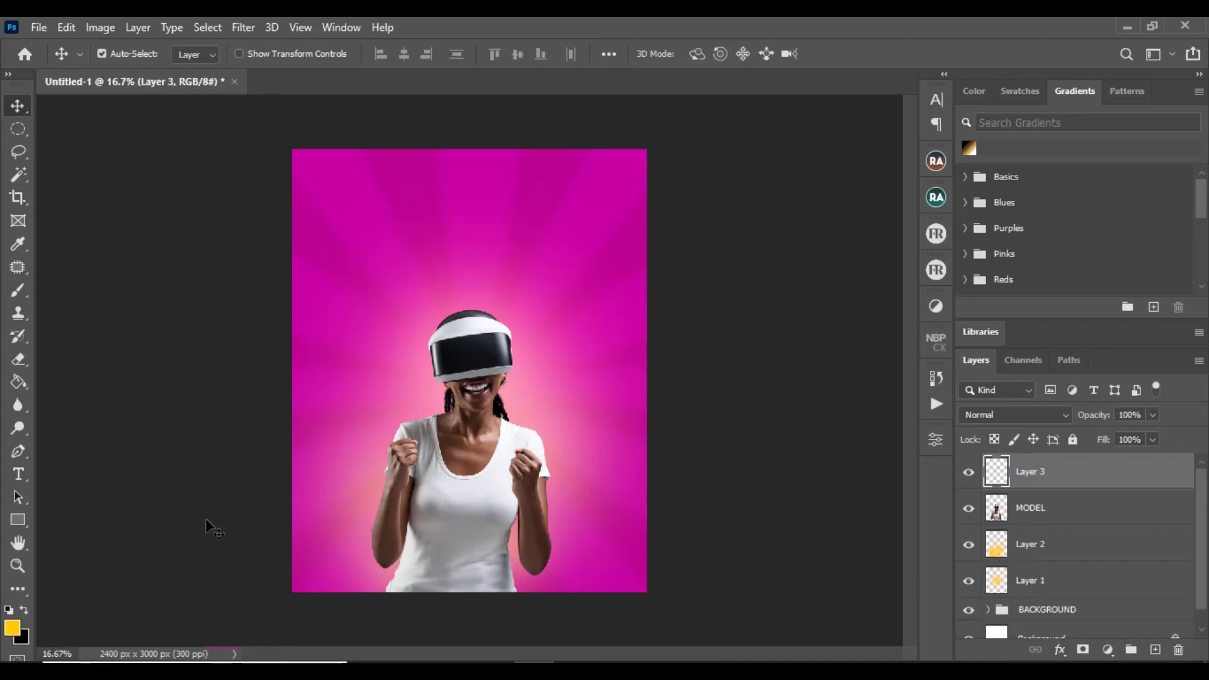
Paint a soft yellow glow beside the woman's face and over her shoulder on Layer 3, using a 1500-pixel brush.
key(b)
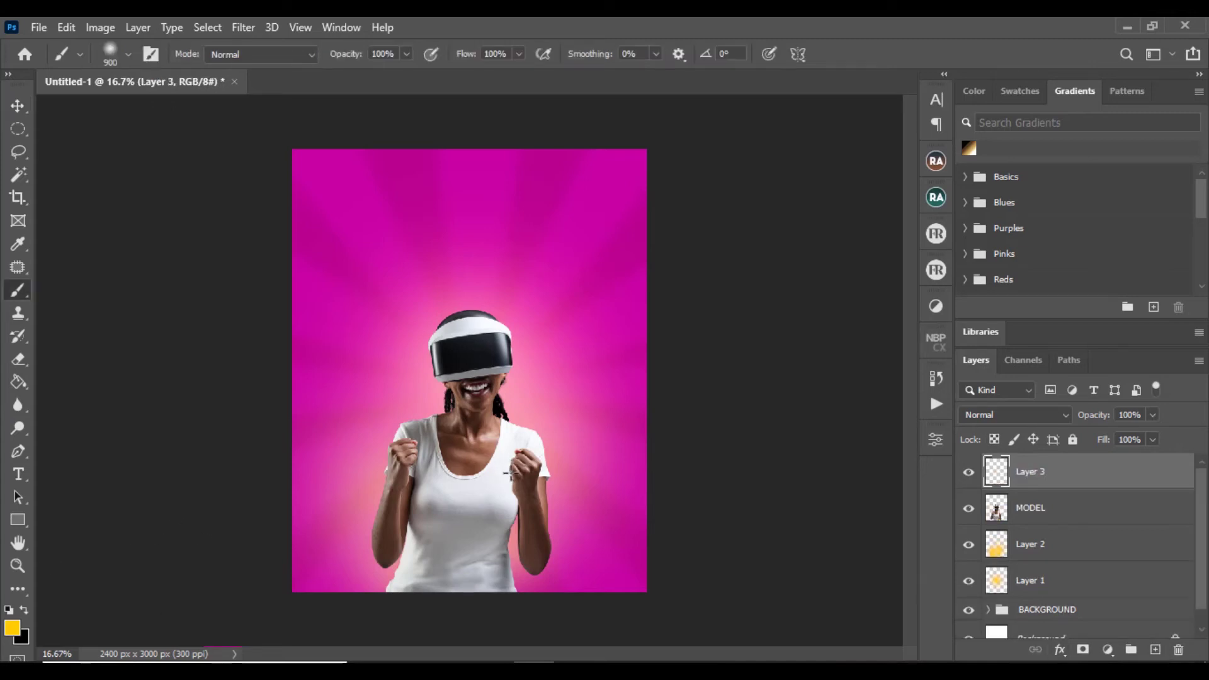
key(bracketright)
key(bracketright)
key(bracketright)
key(bracketright)
key(bracketright)
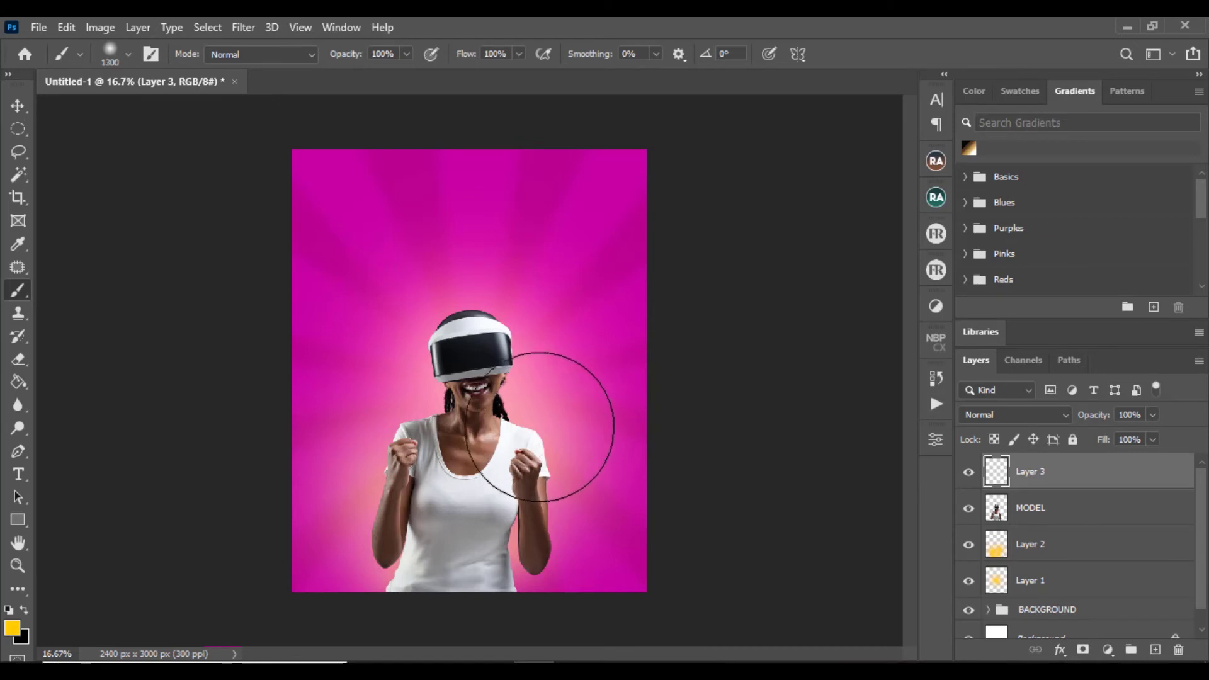
click(542, 410)
click(526, 406)
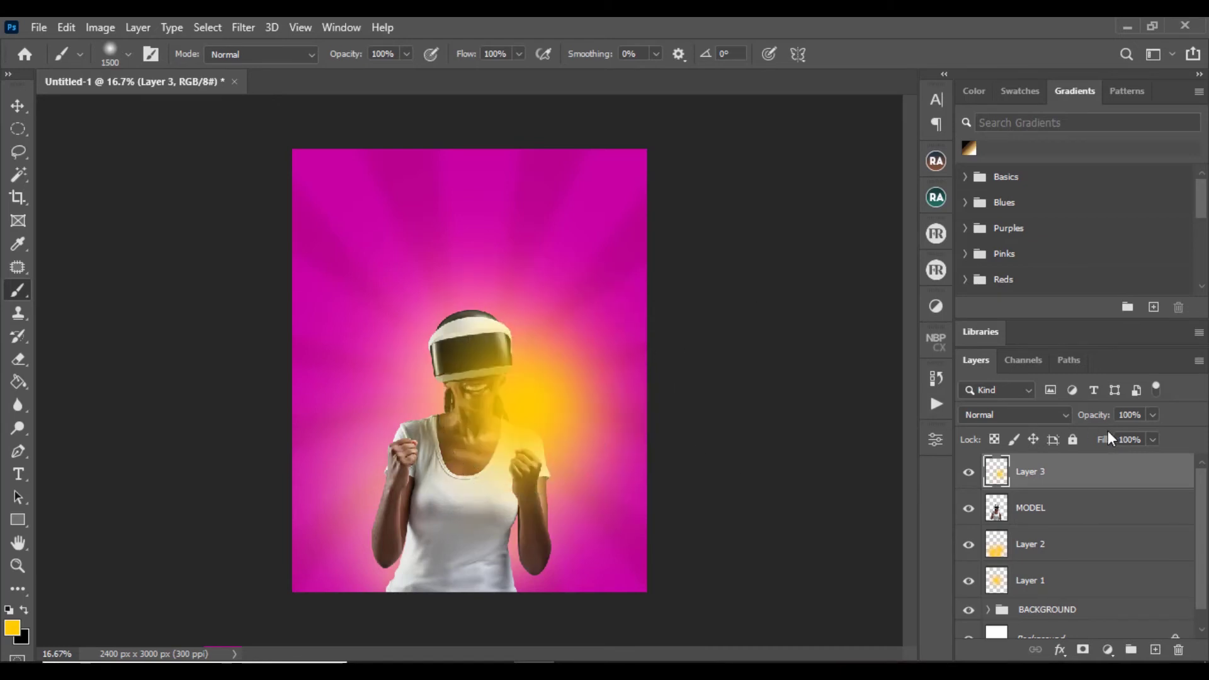
Set Layer 3's blend mode to Screen and its opacity to 47%.
click(1047, 415)
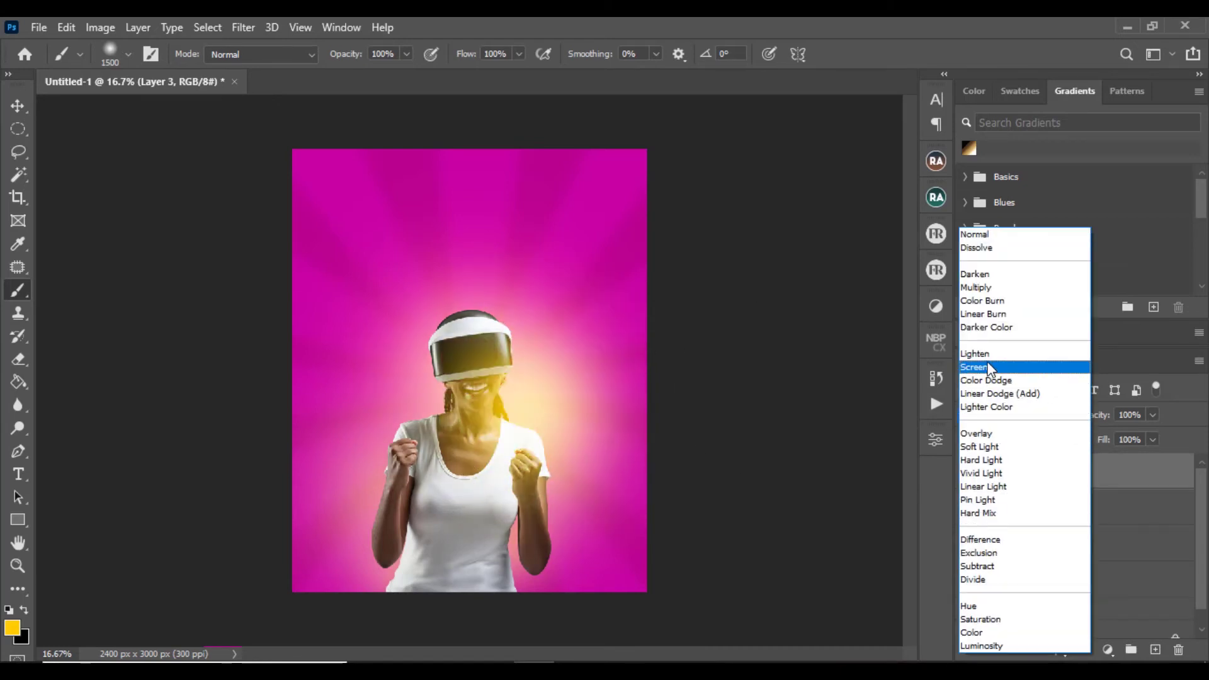
click(989, 374)
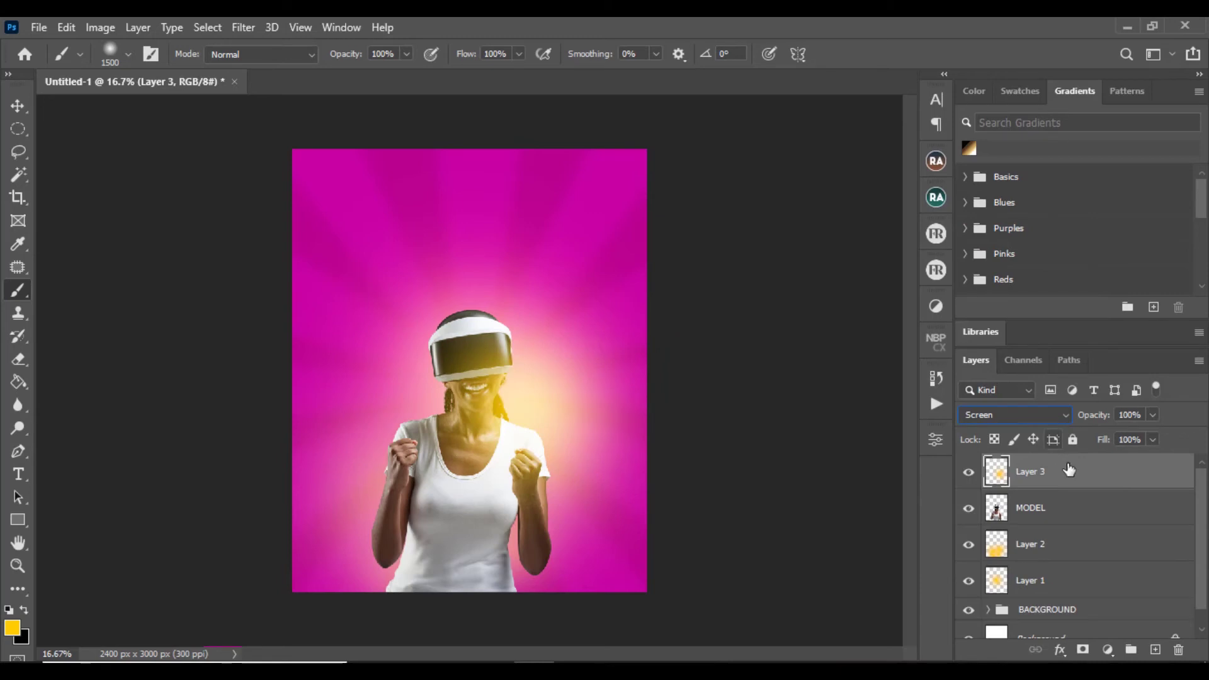
click(1154, 415)
drag(1116, 432, 1115, 432)
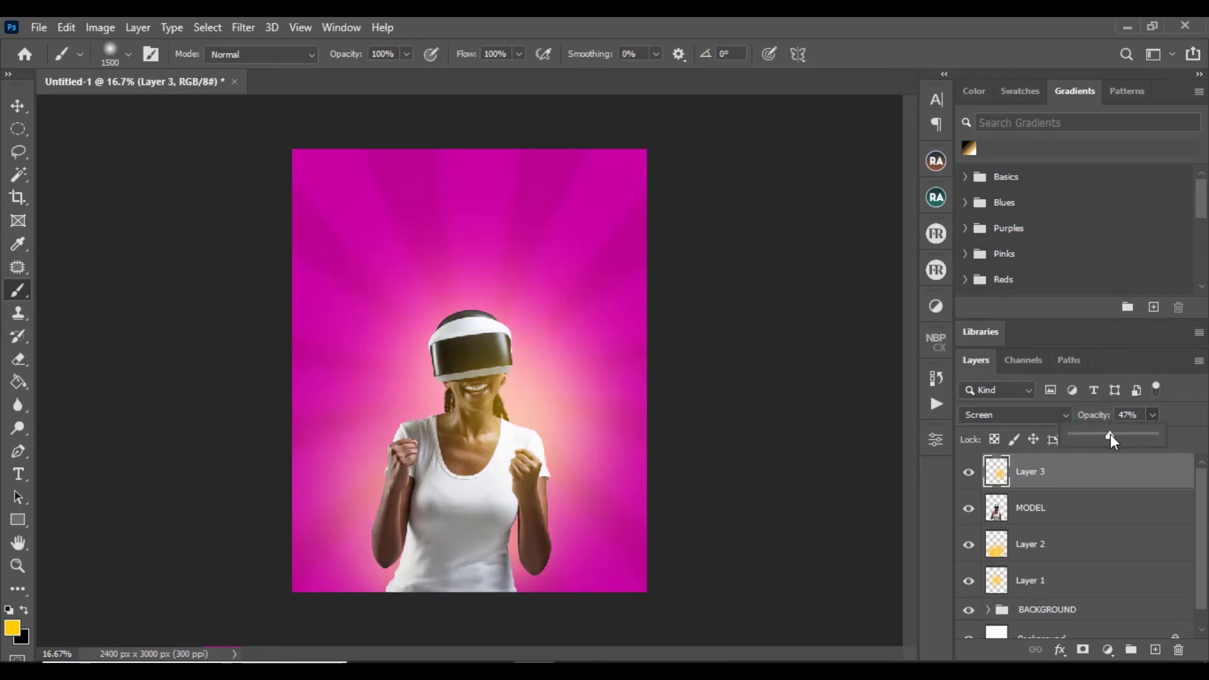
click(365, 567)
drag(365, 567, 376, 517)
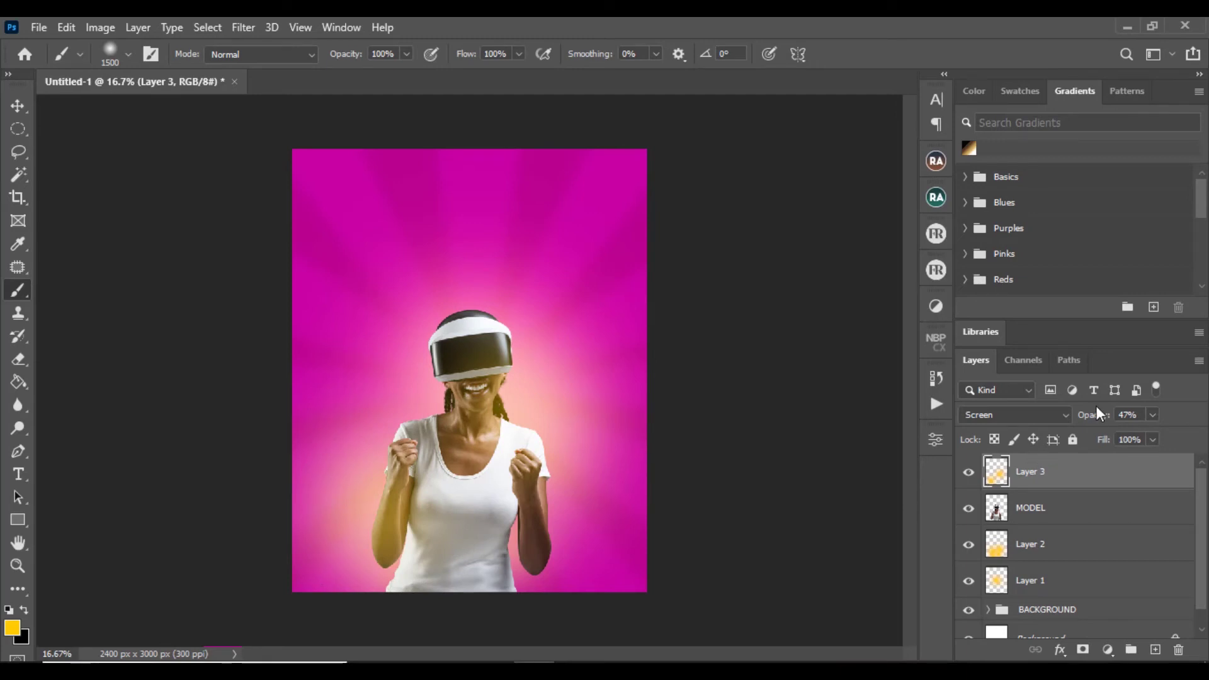
key(ctrl+z)
Add a layer above Layer 3 with a 1300-pixel yellow glow over the woman's lower arm, blended as Screen at 11% opacity.
click(1153, 650)
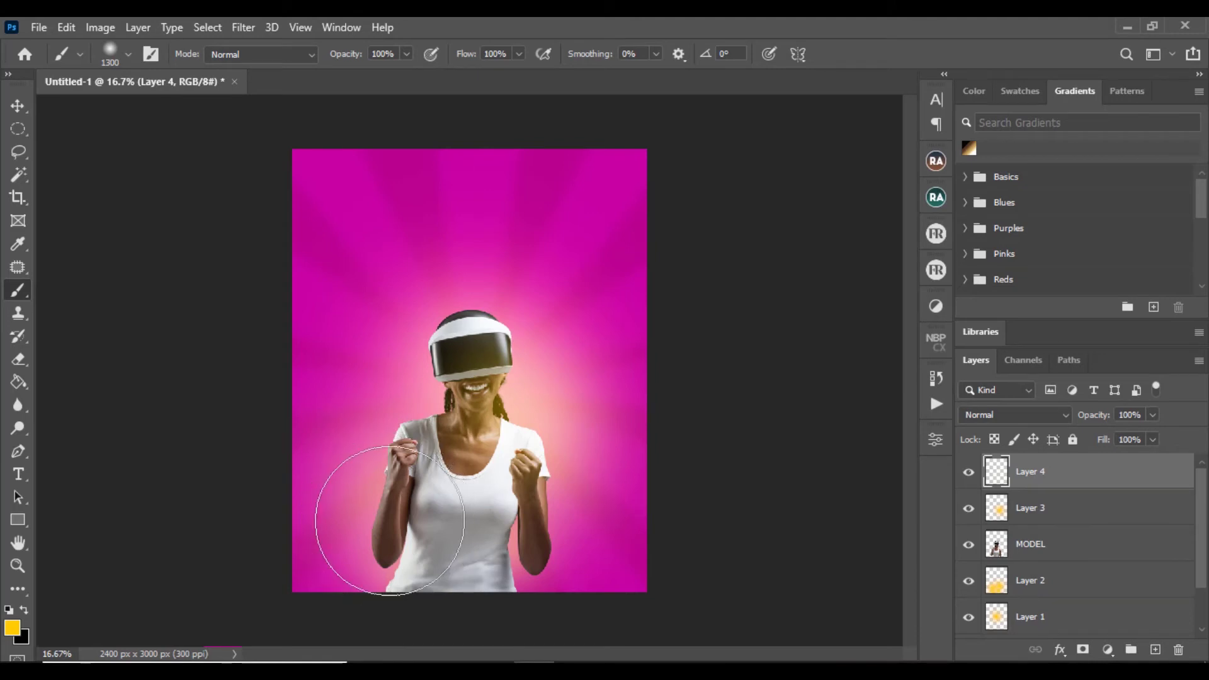
click(389, 521)
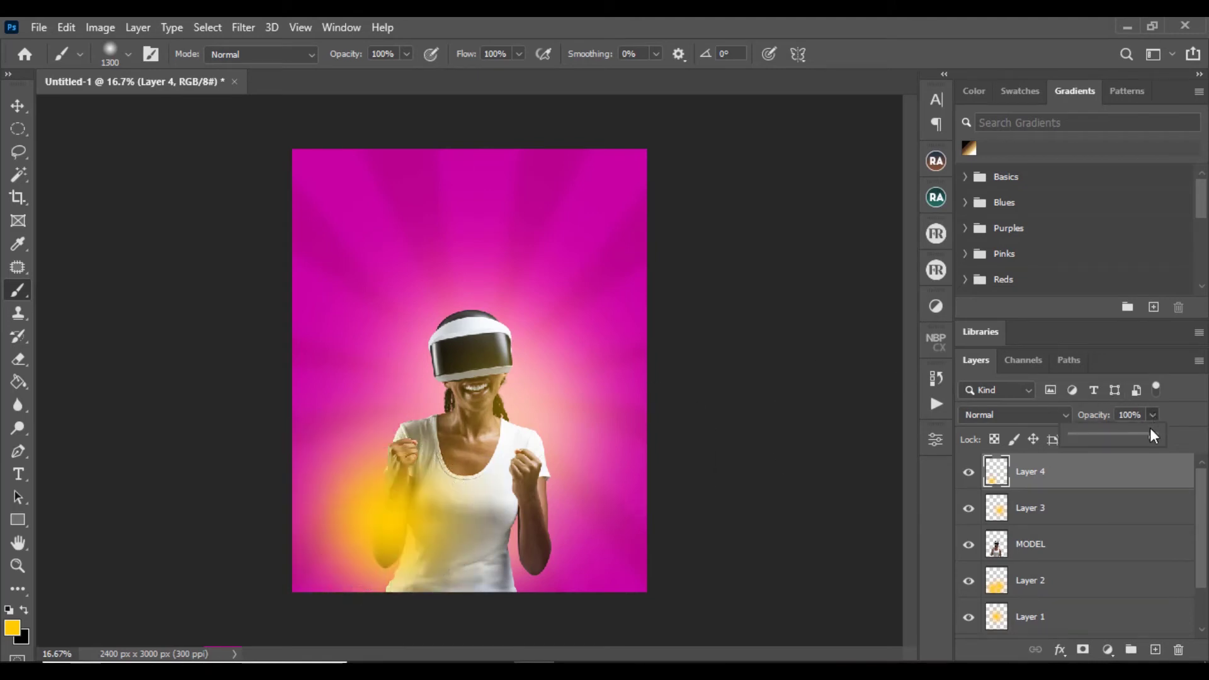
click(1043, 411)
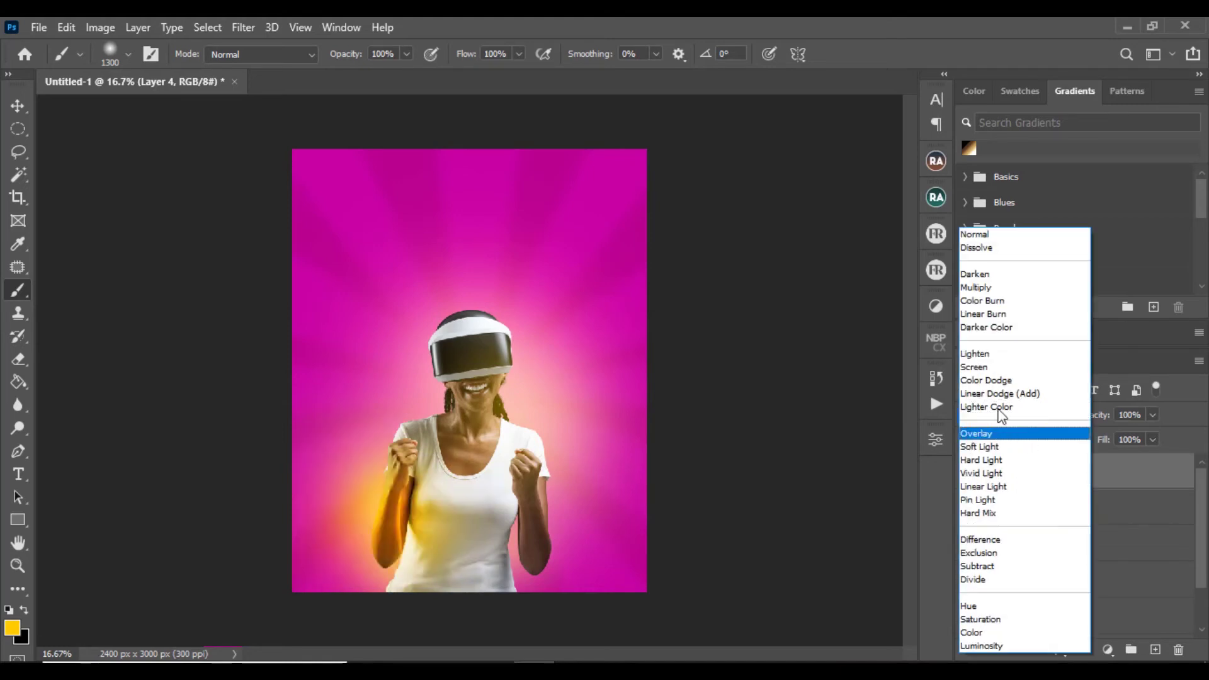
click(991, 371)
click(1153, 415)
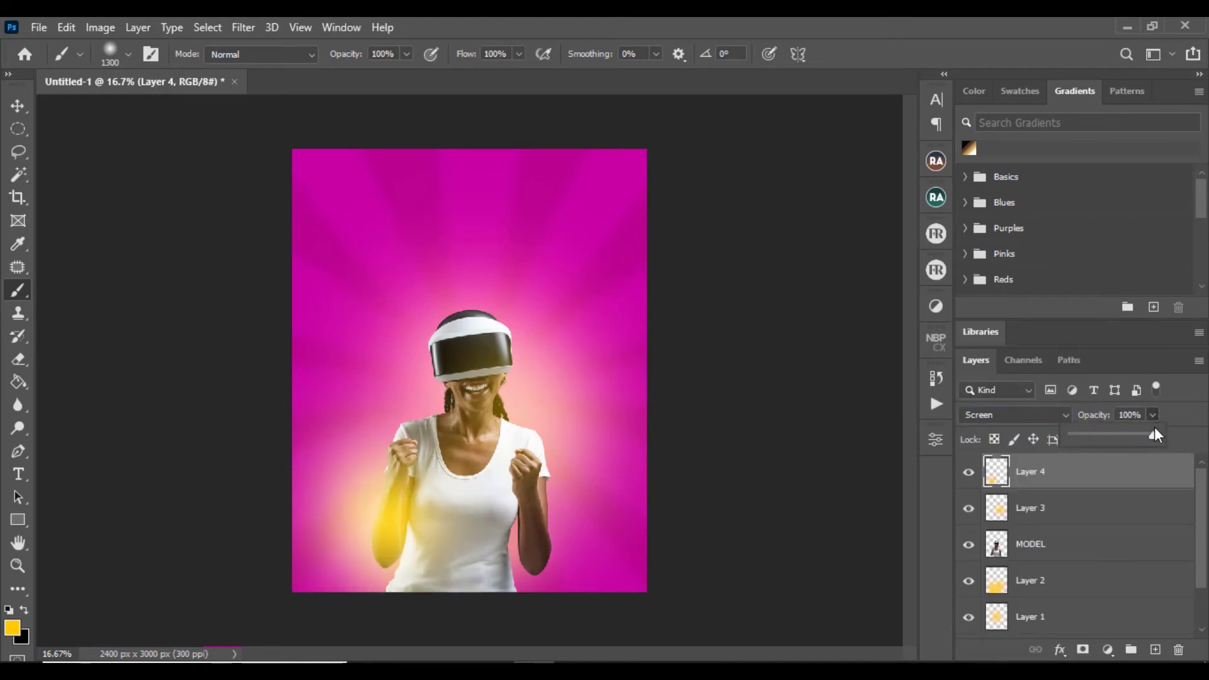
drag(1105, 434, 1090, 437)
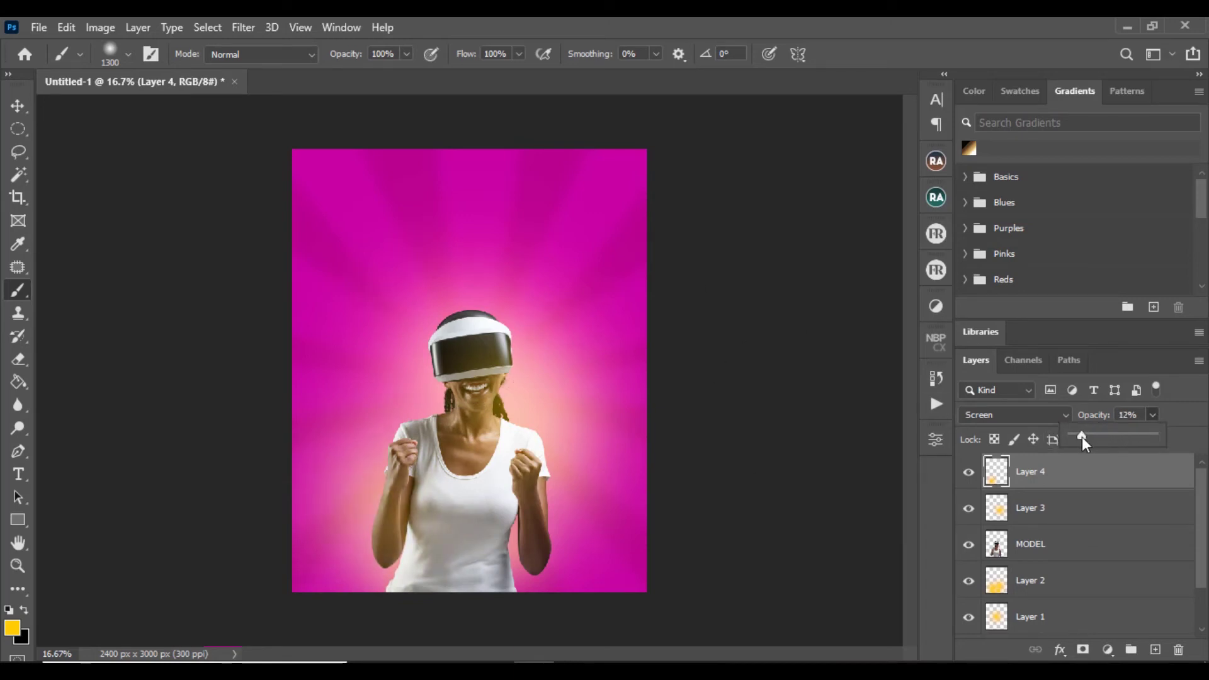
drag(1082, 436, 1081, 438)
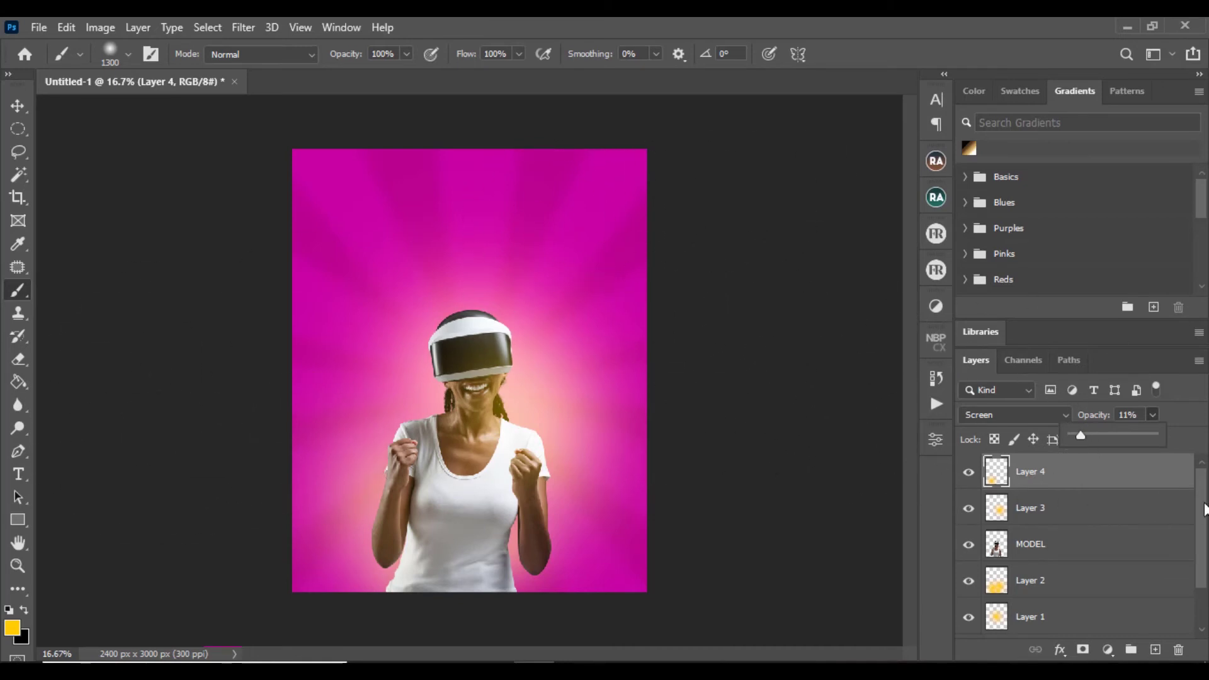
mouse_move(1205, 518)
mouse_down()
mouse_move(1206, 595)
mouse_move(1205, 441)
mouse_up()
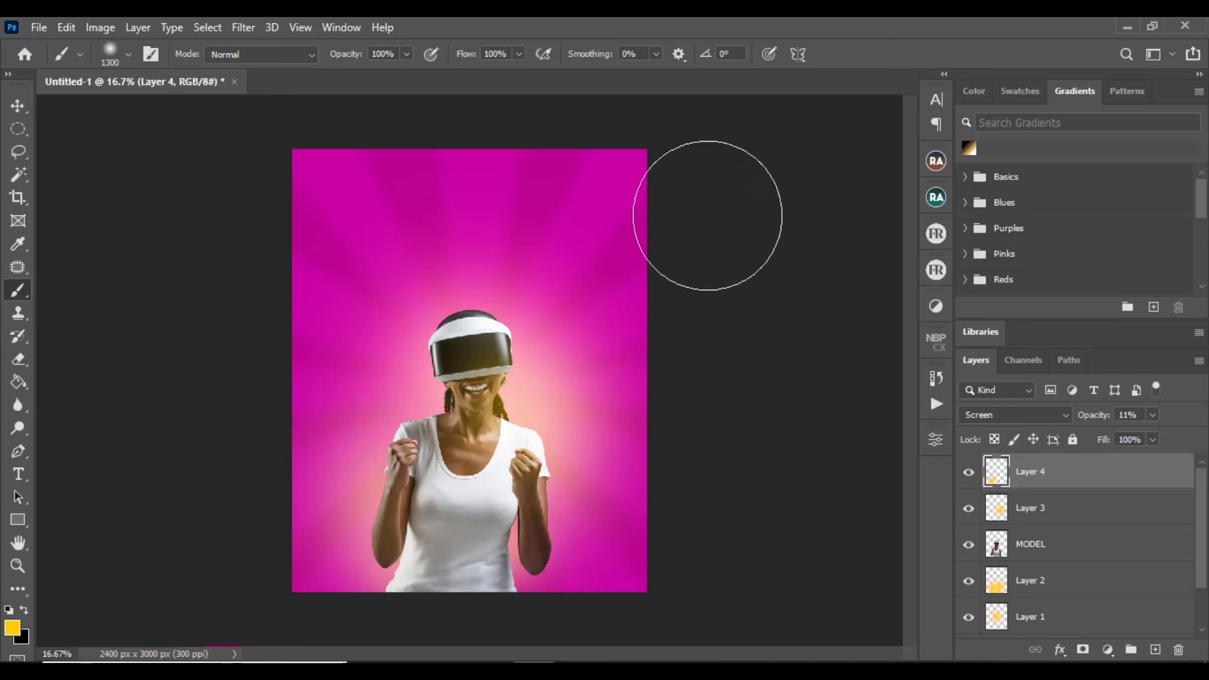
Examine the VR headset and the magenta background above it up close for smoothness.
click(17, 106)
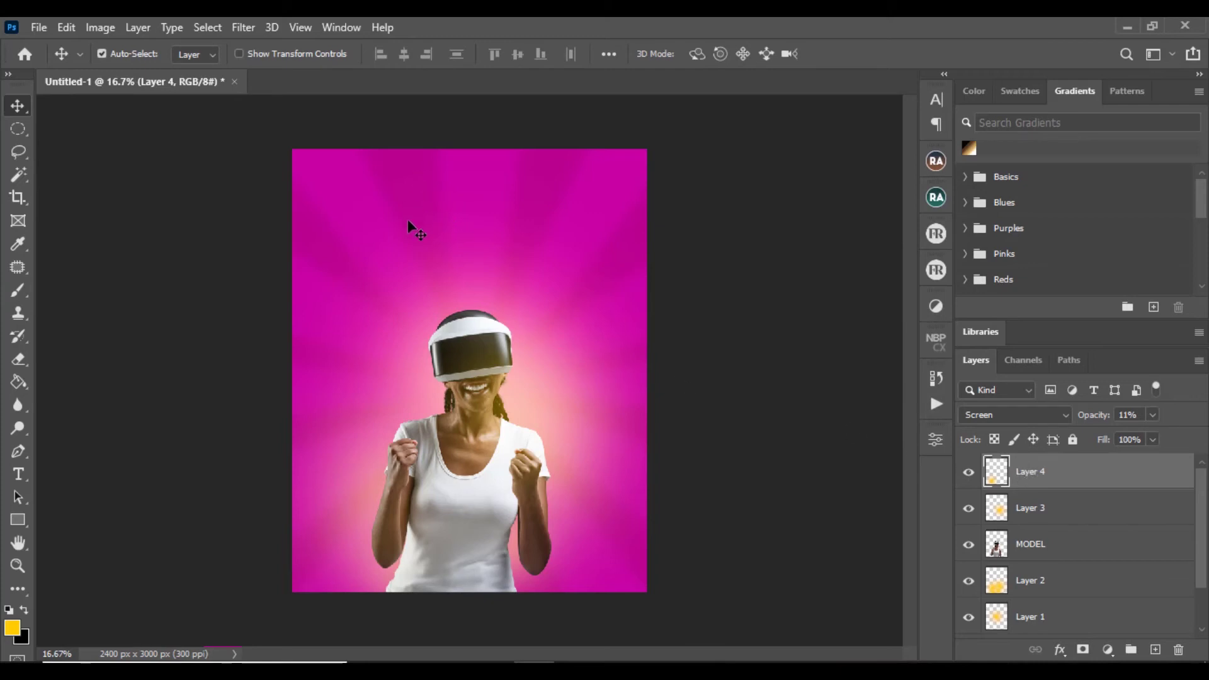
key(ctrl+plus)
key(ctrl+plus)
key(ctrl+plus)
key(ctrl+plus)
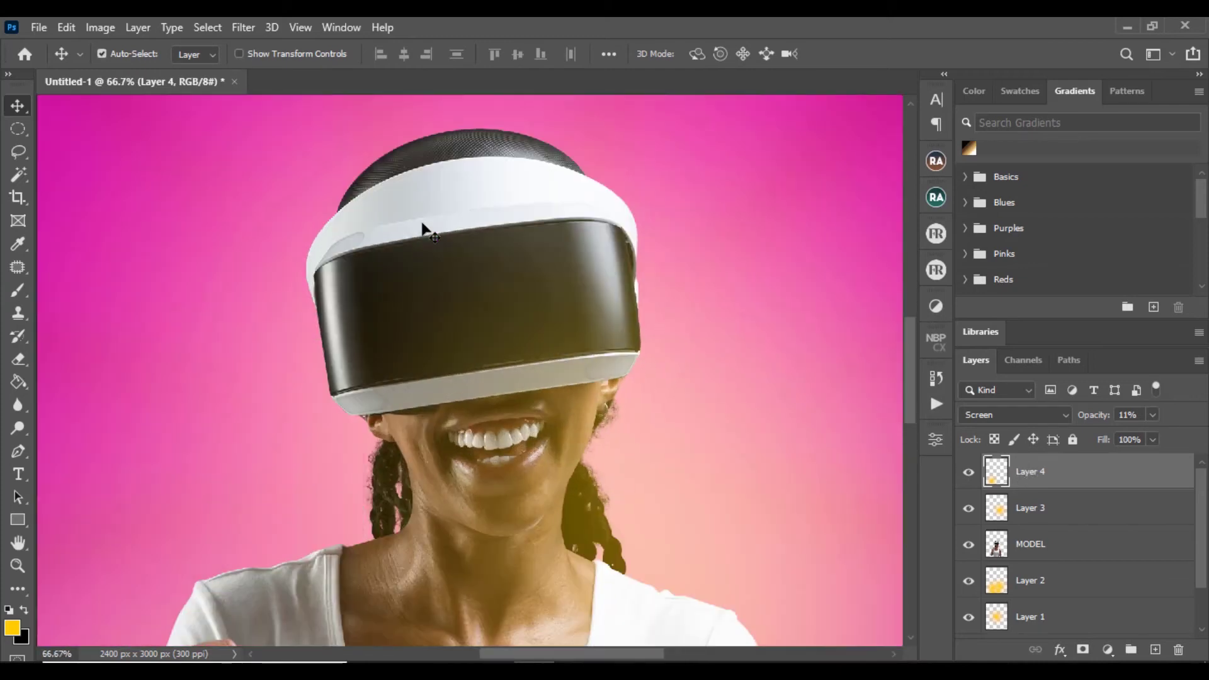
key(h)
drag(753, 316, 748, 508)
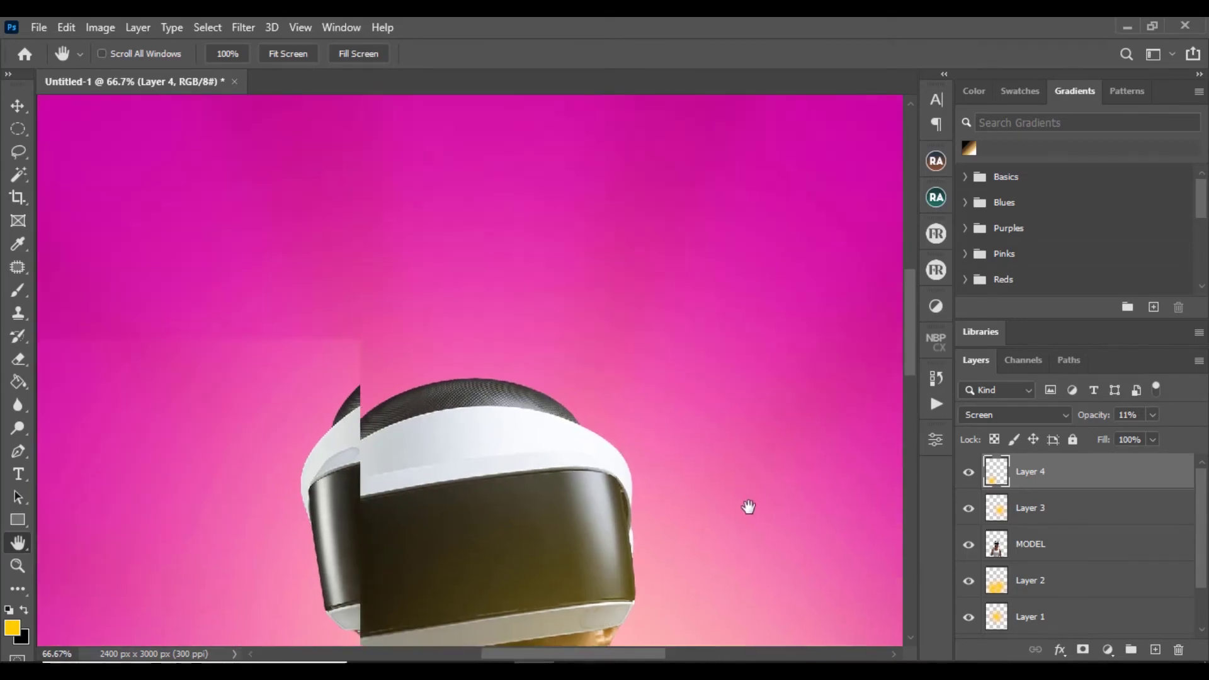
drag(731, 243, 737, 418)
key(ctrl+plus)
key(ctrl+plus)
key(ctrl+plus)
key(ctrl+plus)
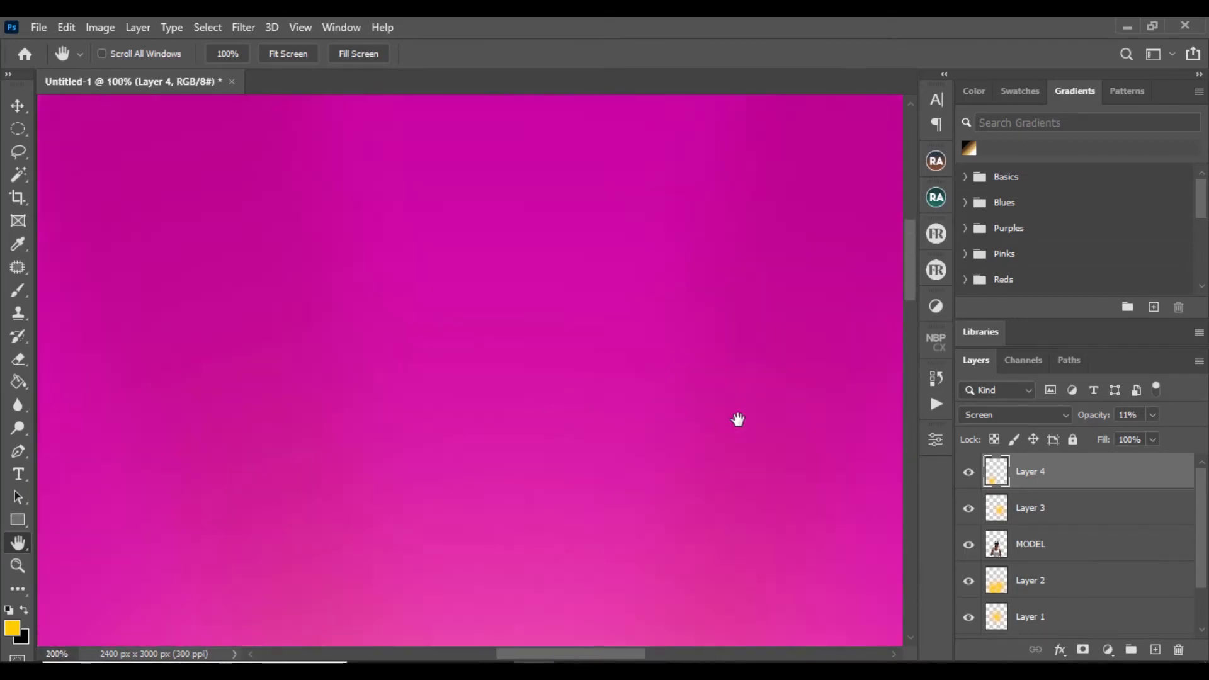
key(ctrl+plus)
key(ctrl+plus)
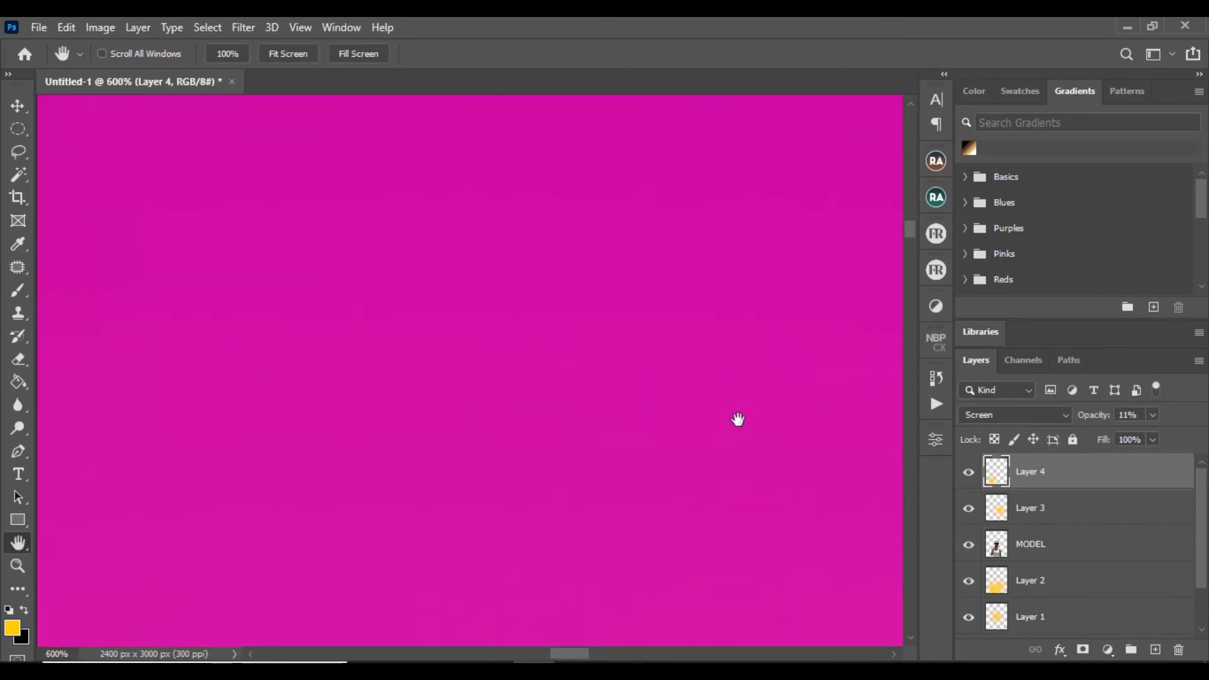
key(ctrl+minus)
key(ctrl+minus)
key(ctrl+minus)
key(ctrl+minus)
key(ctrl+minus)
key(ctrl+minus)
key(ctrl+minus)
key(ctrl+minus)
key(ctrl+minus)
key(ctrl+minus)
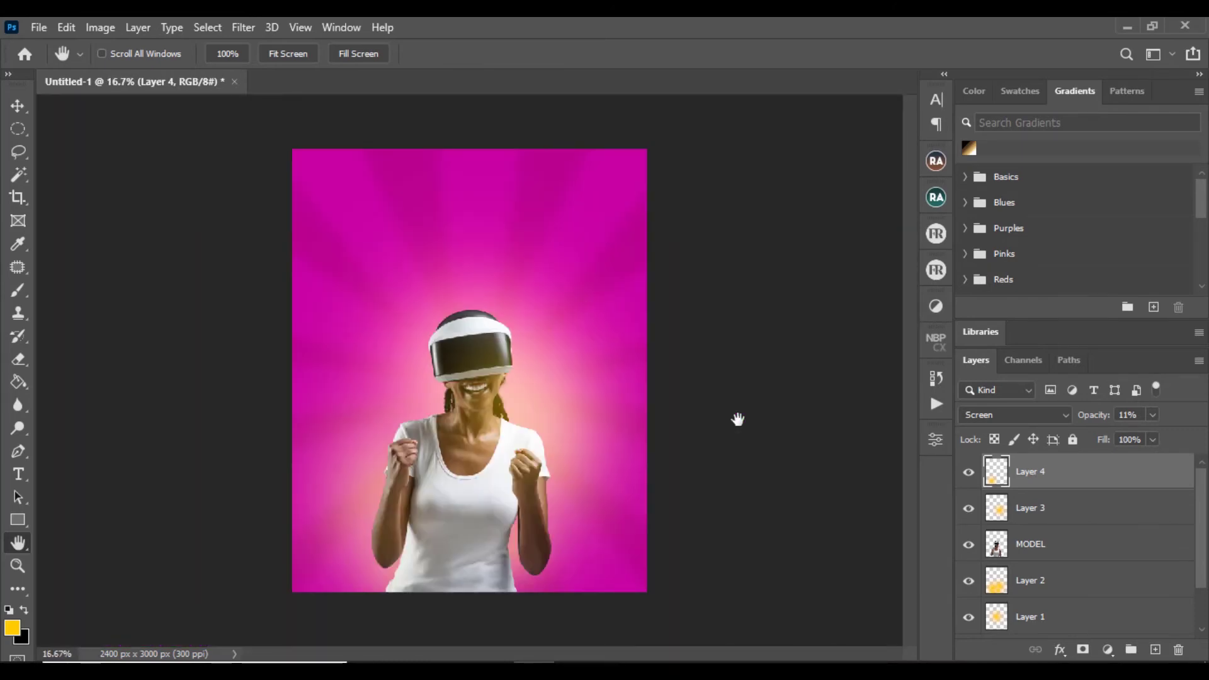
Group Layer 4, Layer 3, MODEL, Layer 2 and Layer 1, and name the group MODEL & LIGHTS.
drag(1202, 507, 1201, 548)
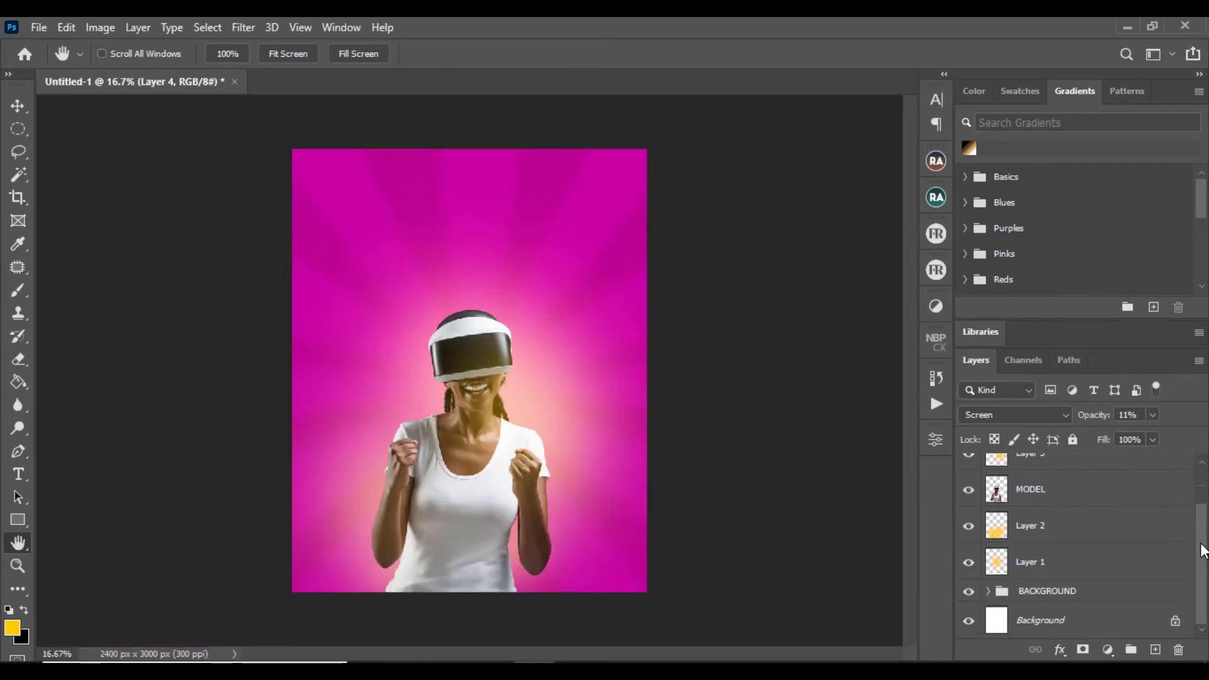
click(1056, 592)
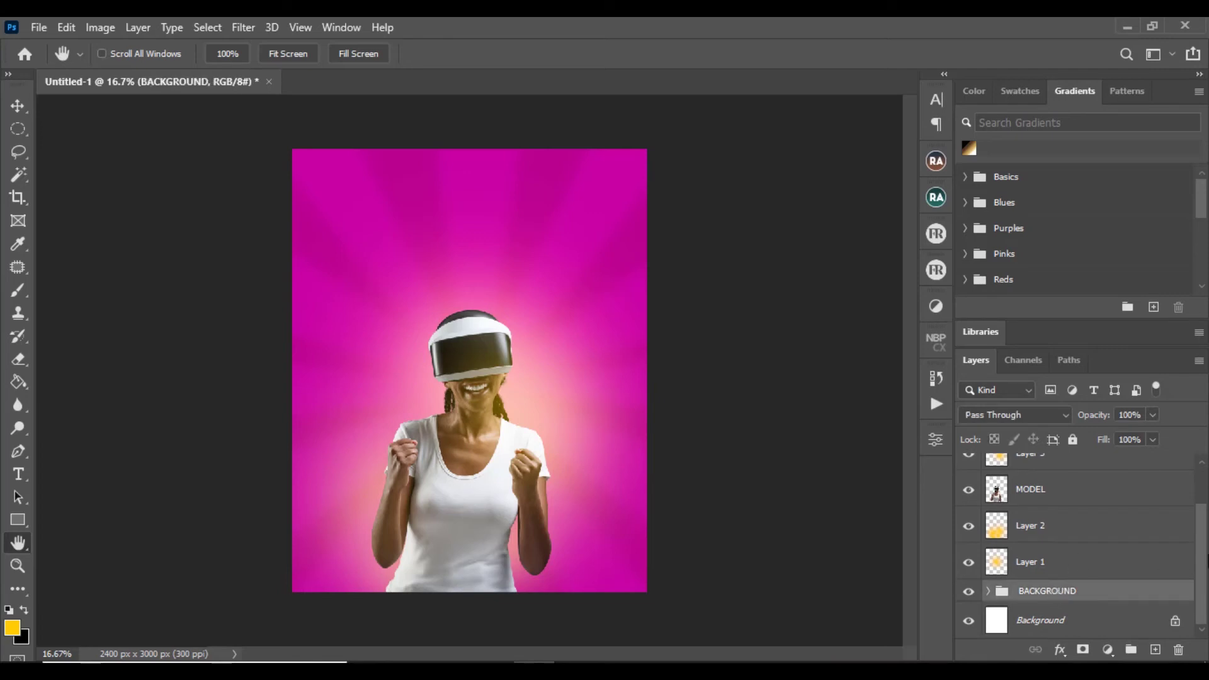
drag(1205, 570, 1206, 540)
click(1107, 471)
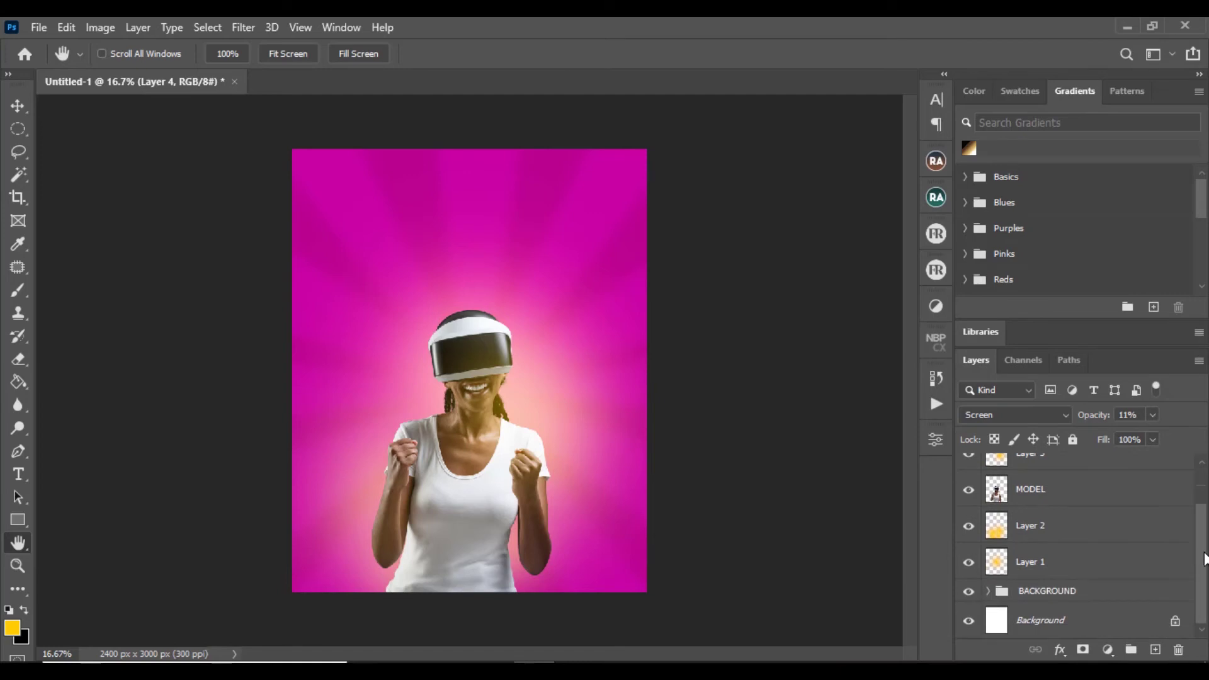
shift+click(1053, 563)
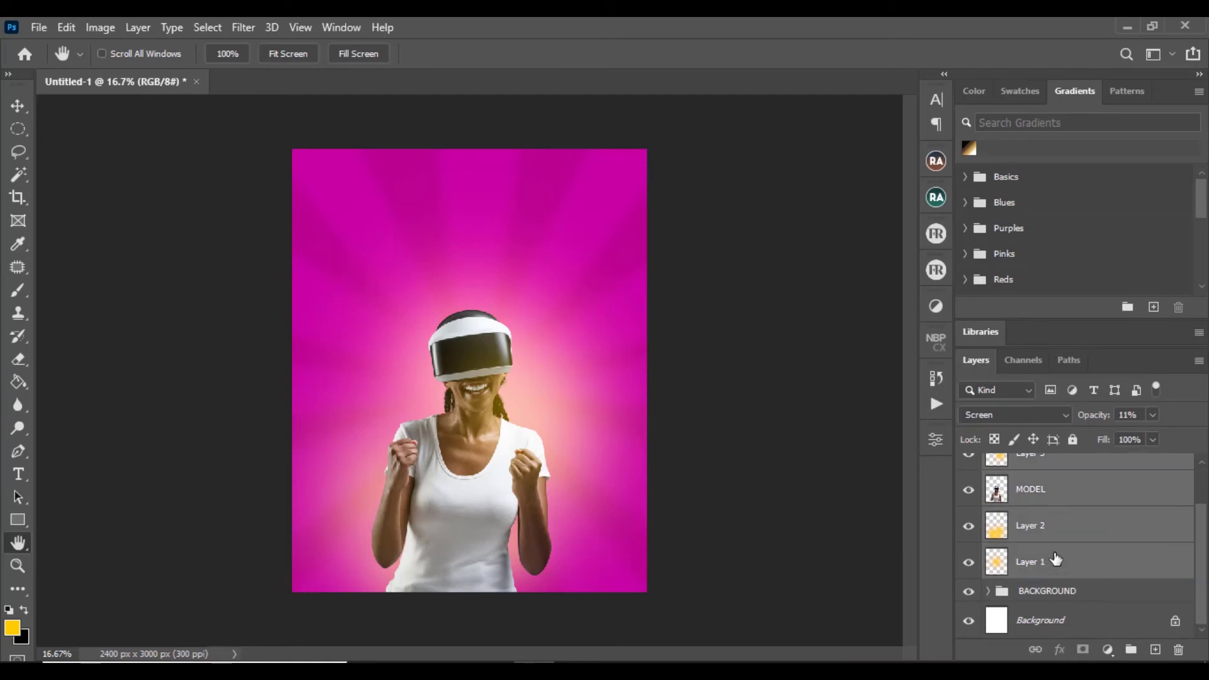
key(ctrl+g)
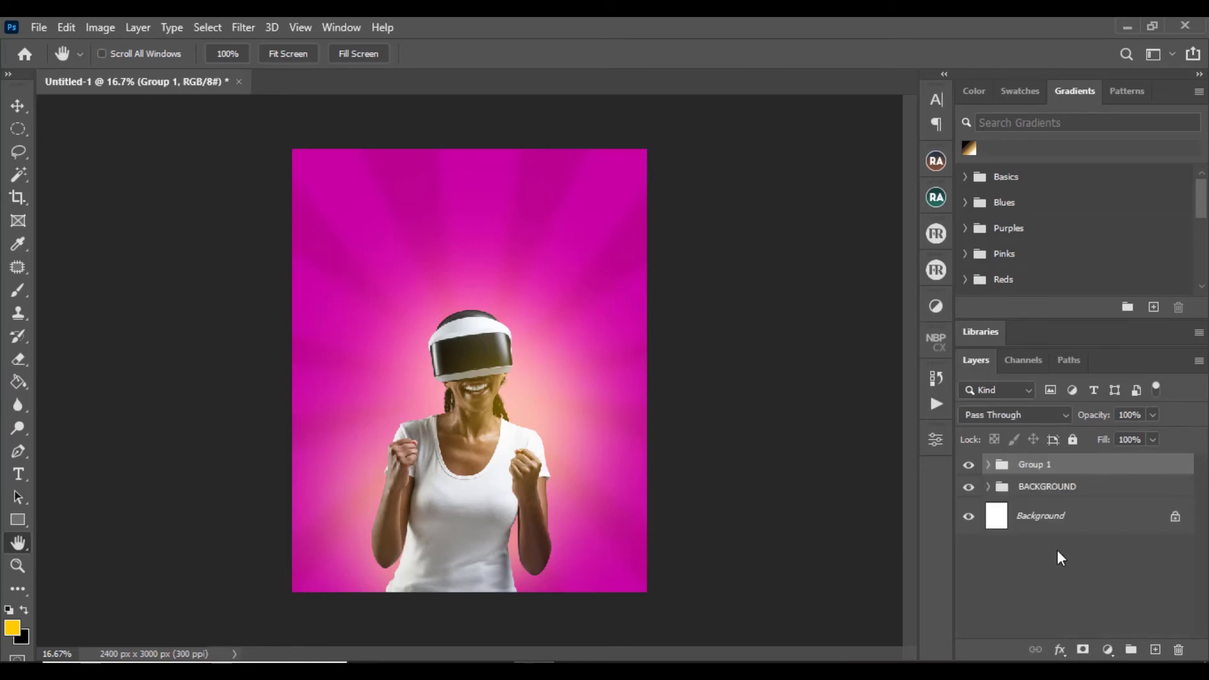
double_click(1038, 466)
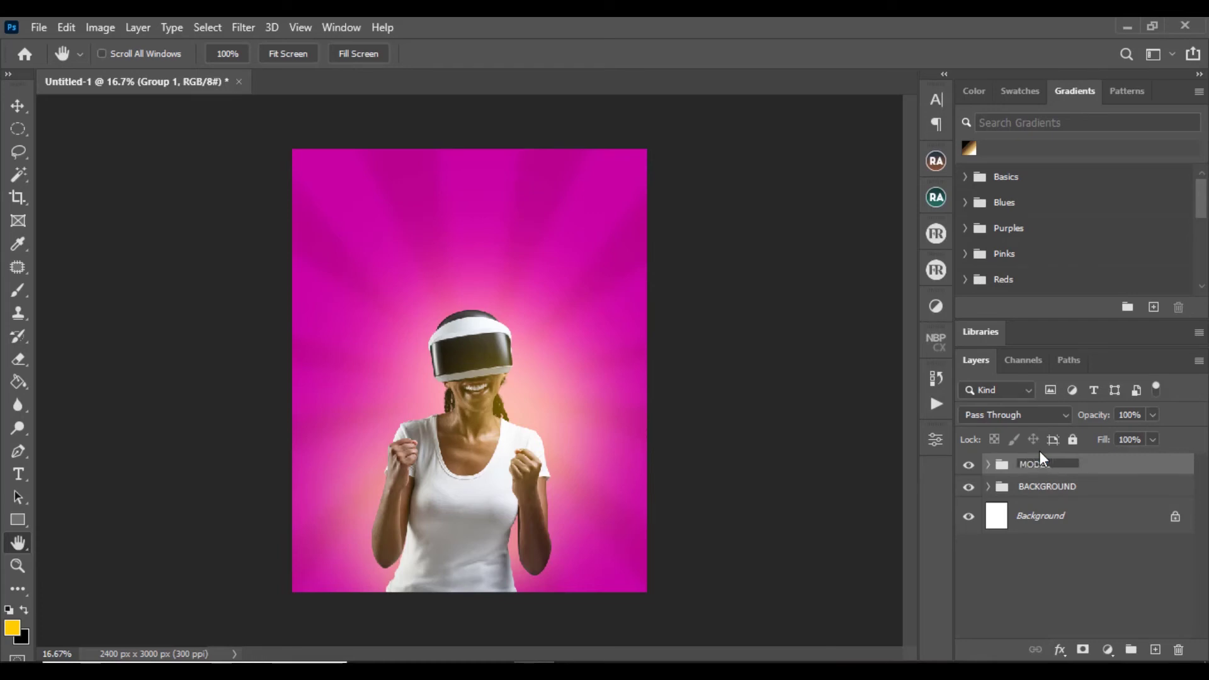
text(MODEL & LIGHTS)
key(Return)
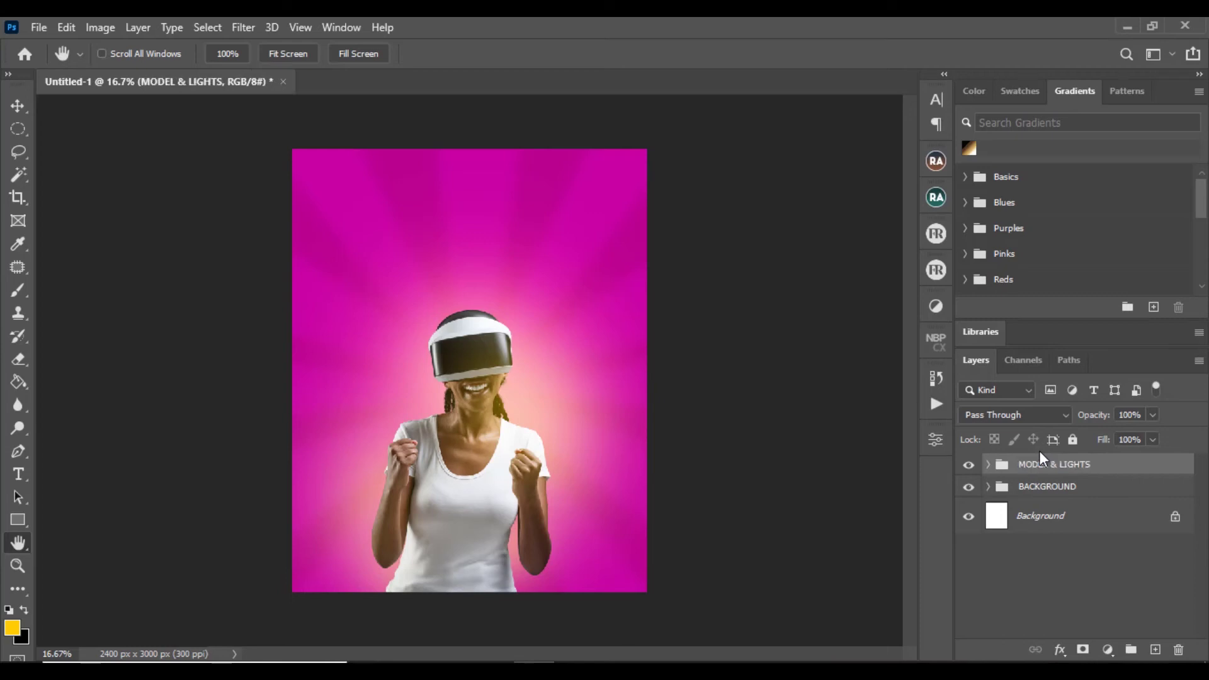
Compare the design with and without the MODEL & LIGHTS group, leaving the group hidden.
click(968, 465)
click(969, 465)
click(968, 464)
click(968, 465)
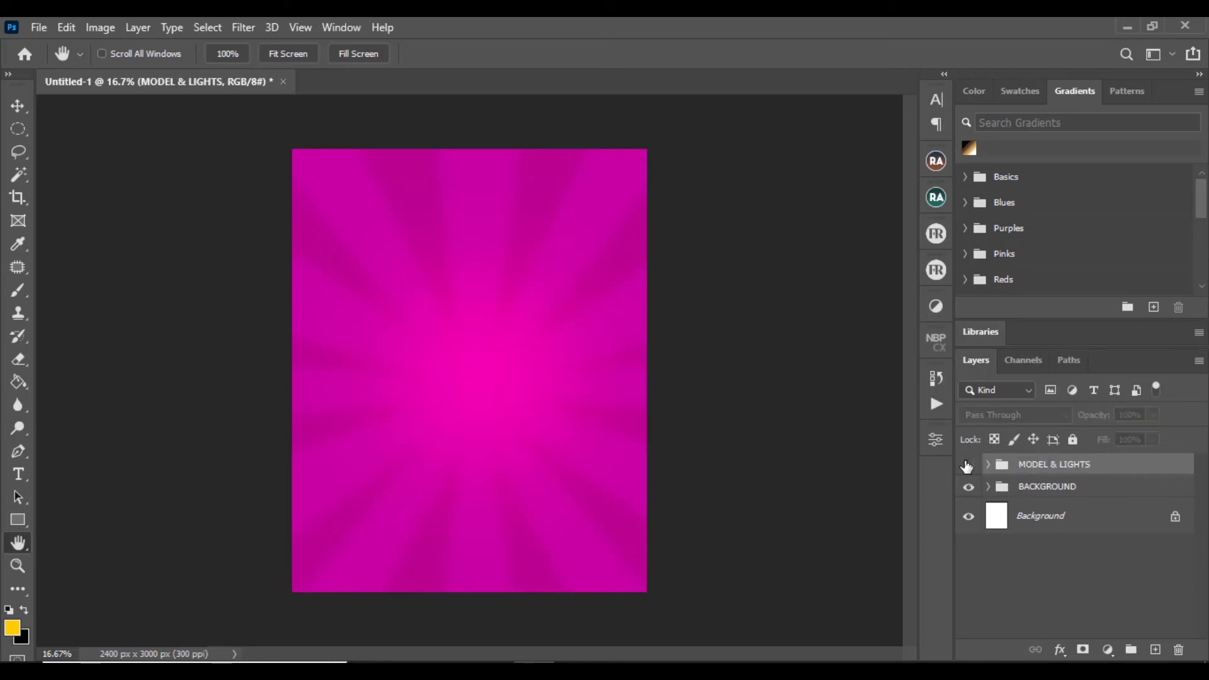
click(969, 465)
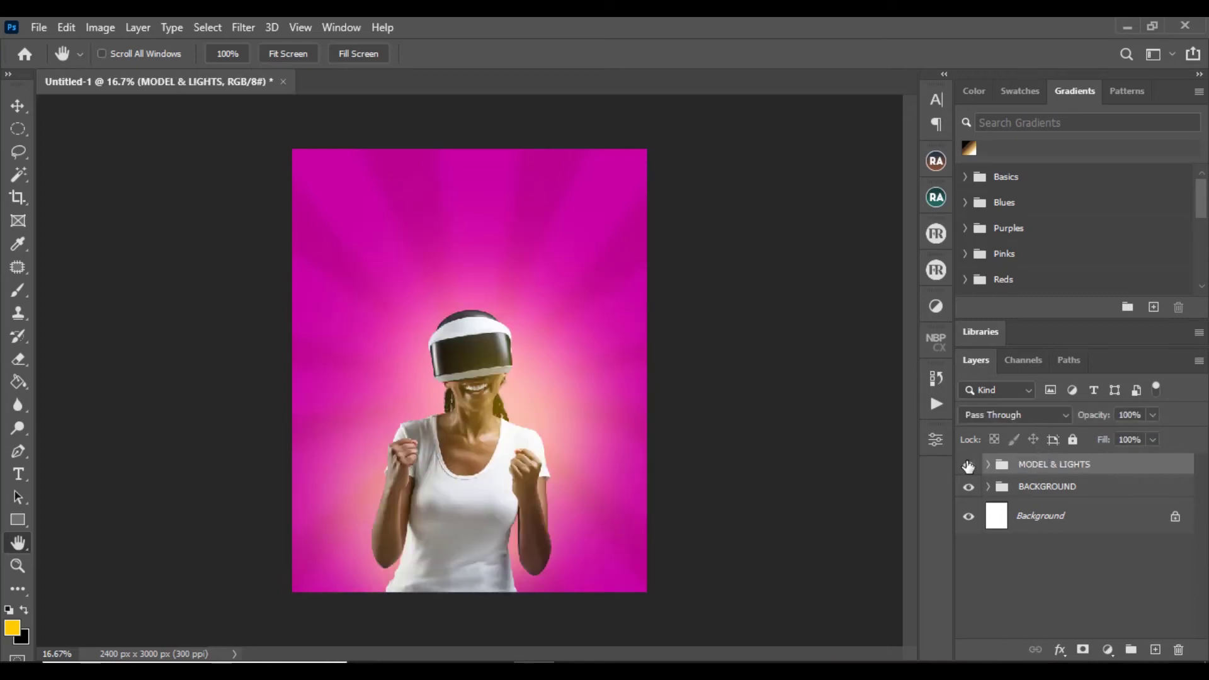
Convert the BACKGROUND group to a Smart Object.
click(1047, 488)
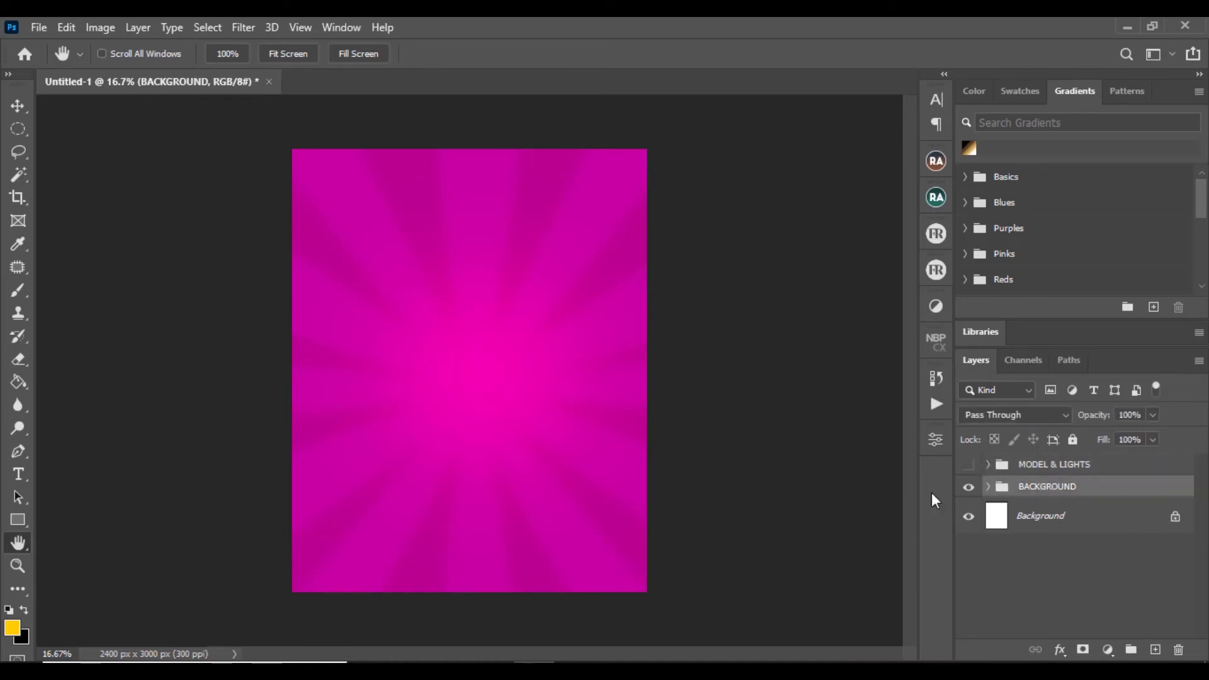
right_click(1039, 489)
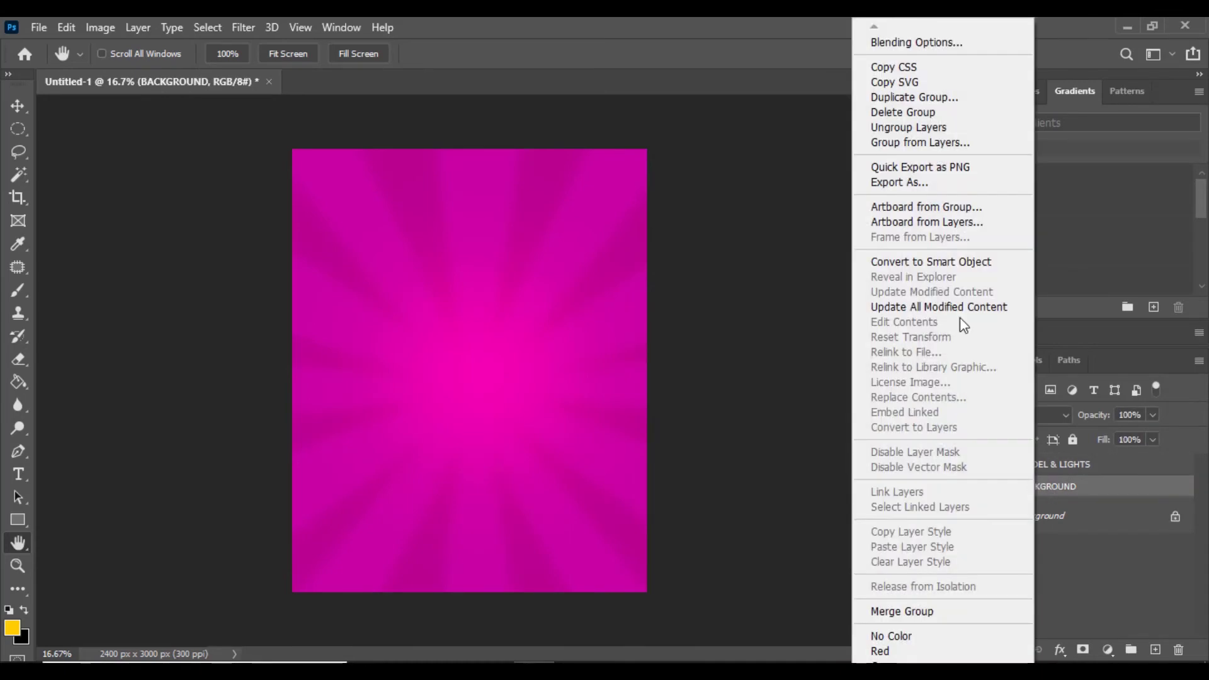
click(924, 262)
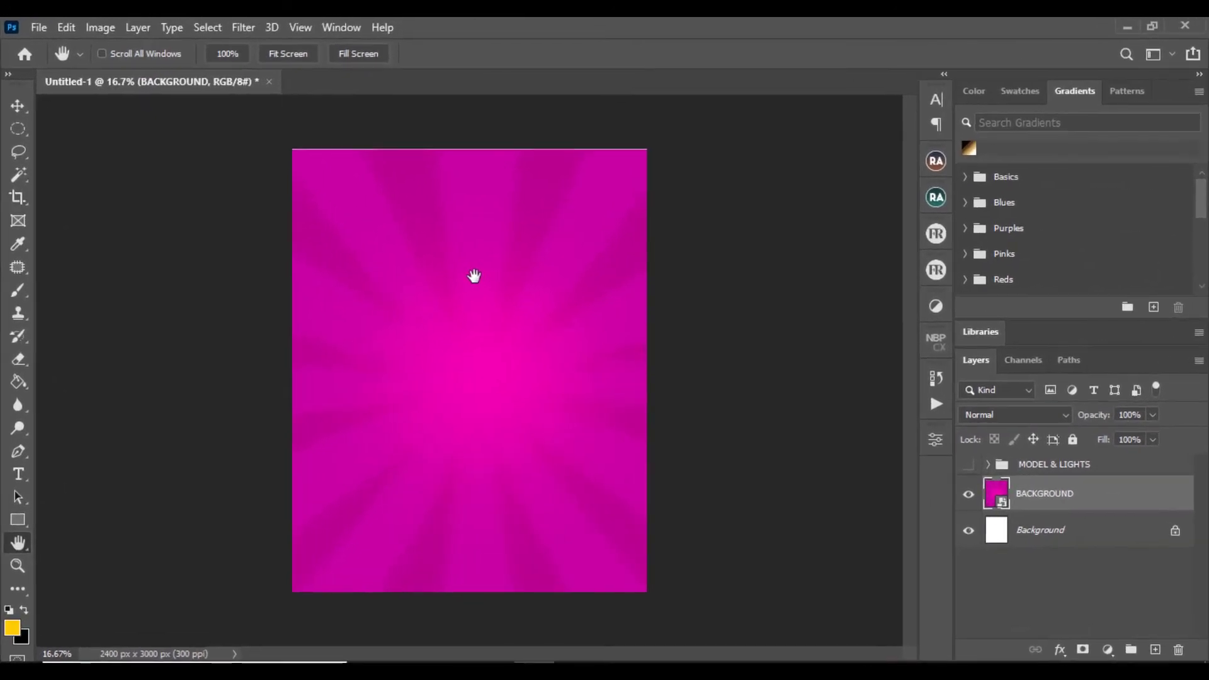
Examine the light beams of the magenta background up close.
key(ctrl+plus)
key(ctrl+plus)
key(ctrl+plus)
key(ctrl+plus)
key(ctrl+plus)
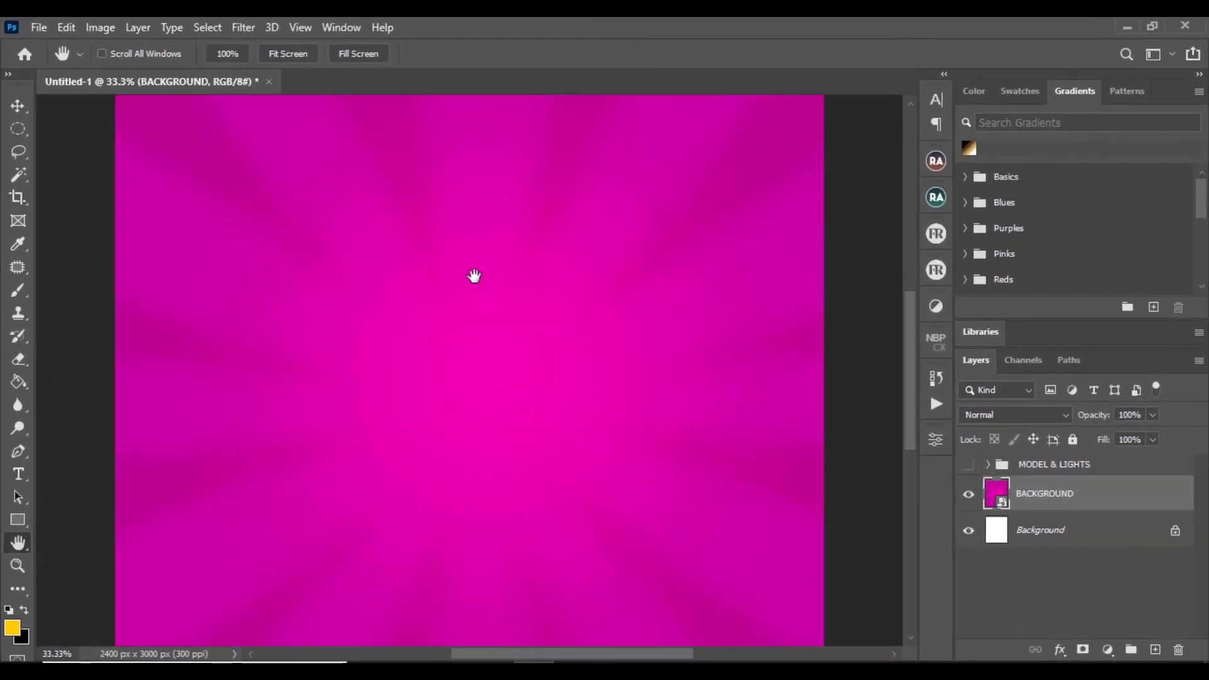
key(ctrl+minus)
key(ctrl+minus)
key(ctrl+minus)
key(ctrl+minus)
key(ctrl+minus)
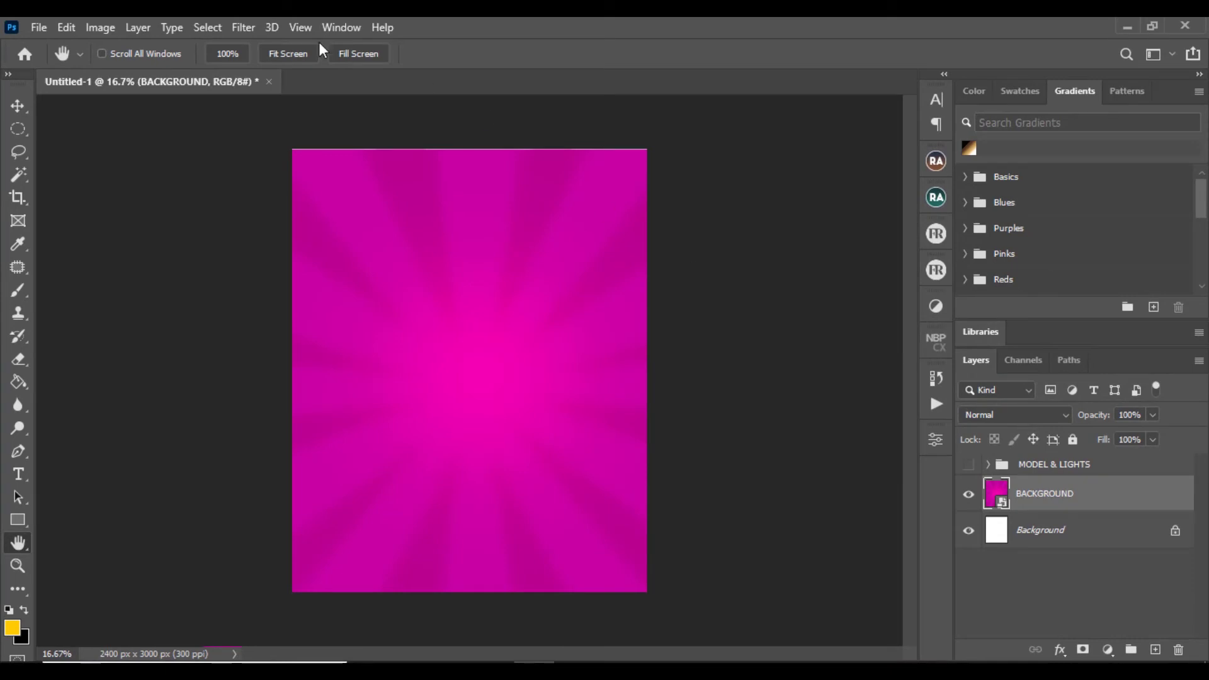
Apply the Camera Raw Filter to the BACKGROUND Smart Object with Grain set to 20.
click(243, 27)
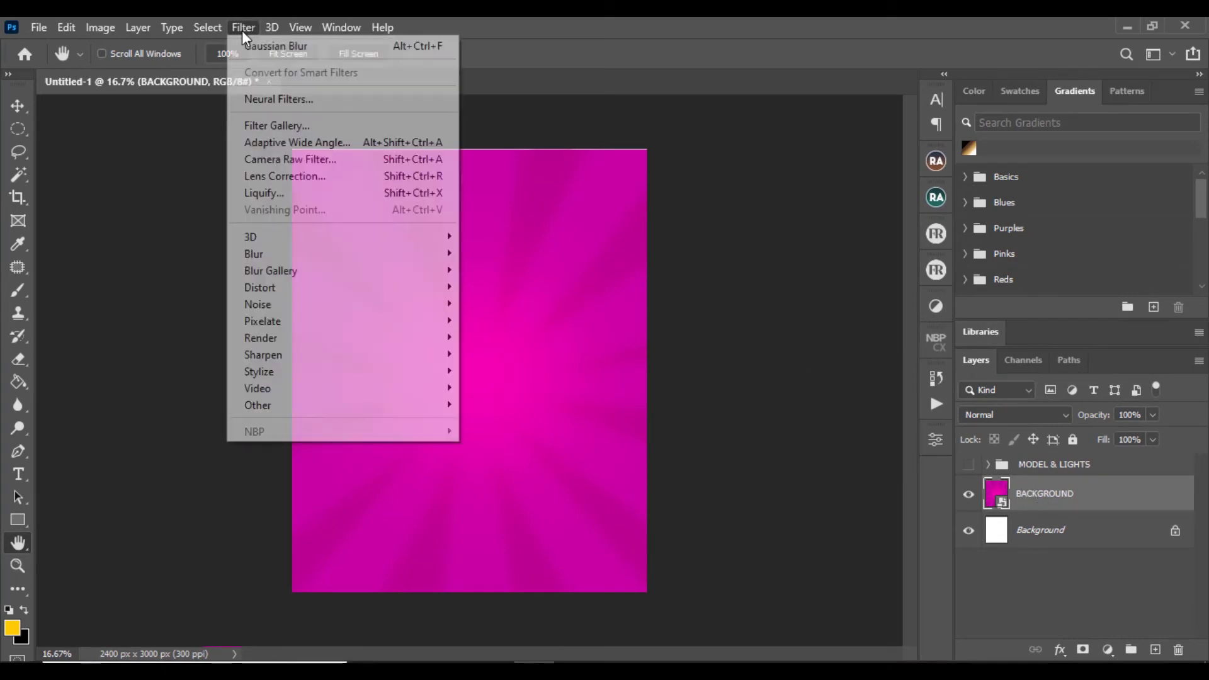
click(267, 159)
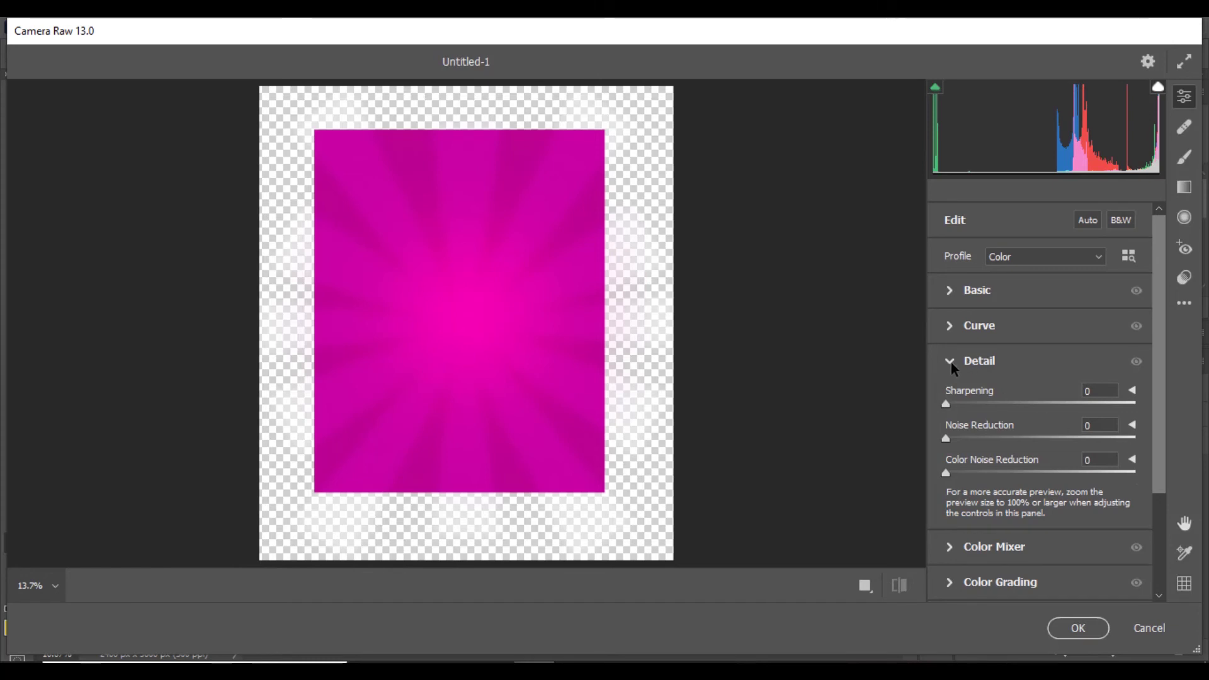
click(952, 370)
click(952, 539)
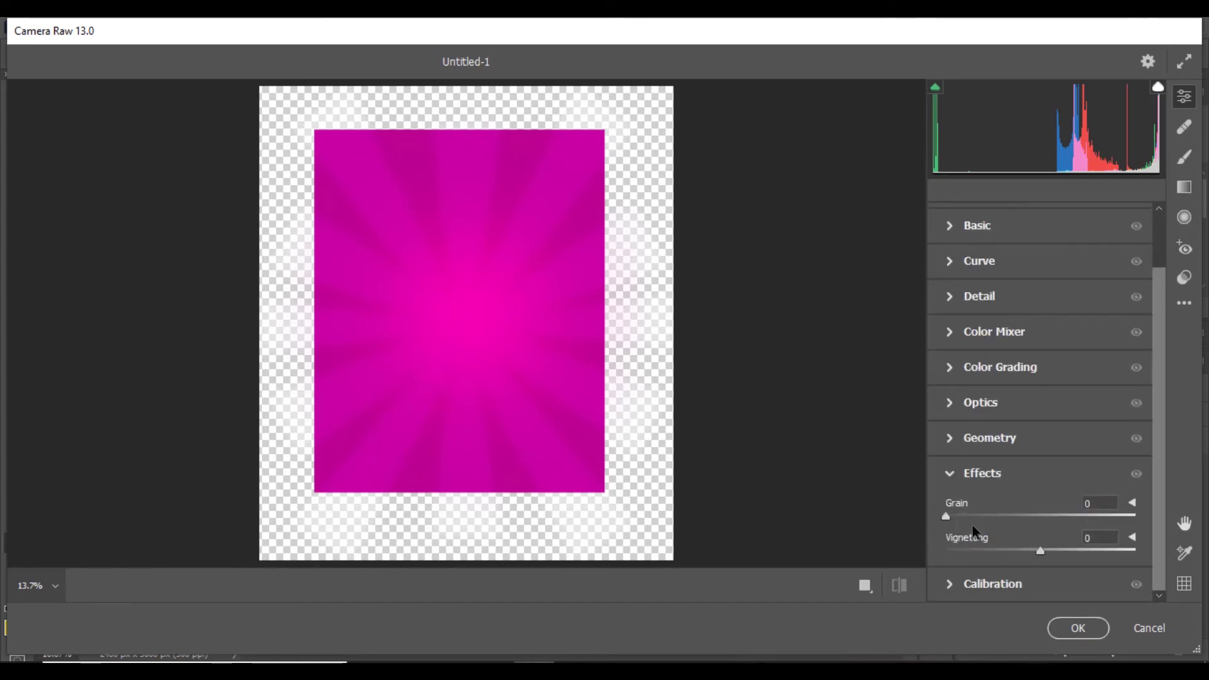
click(529, 377)
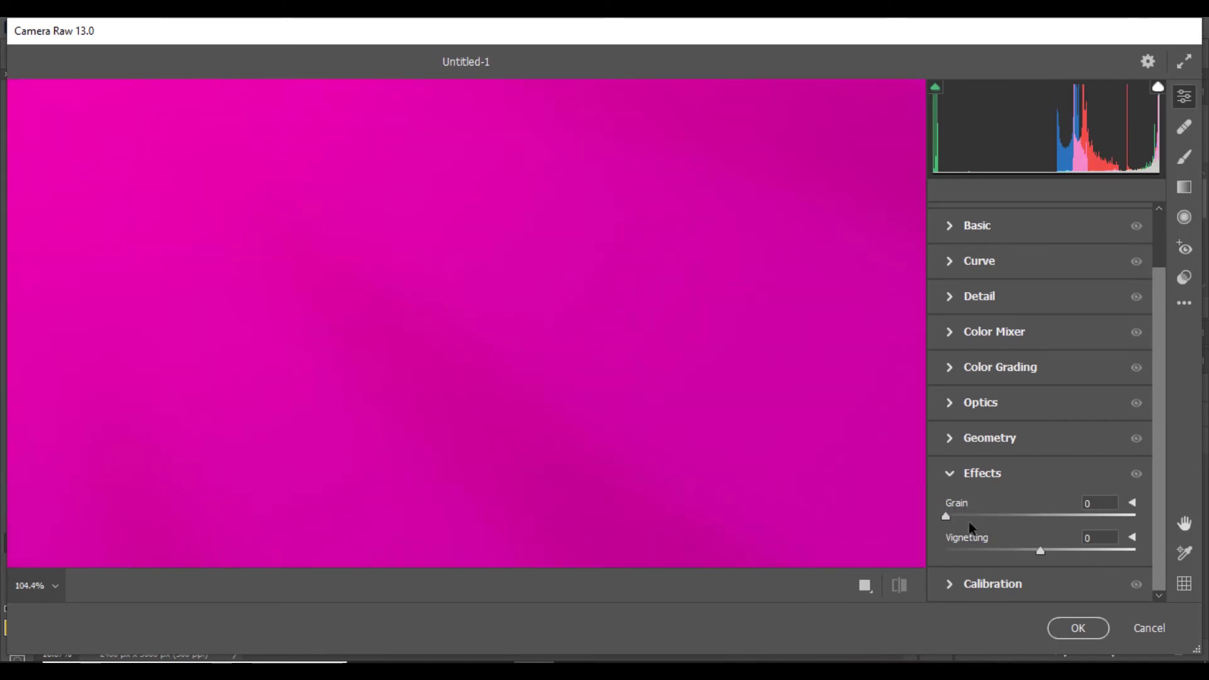
drag(946, 521, 976, 520)
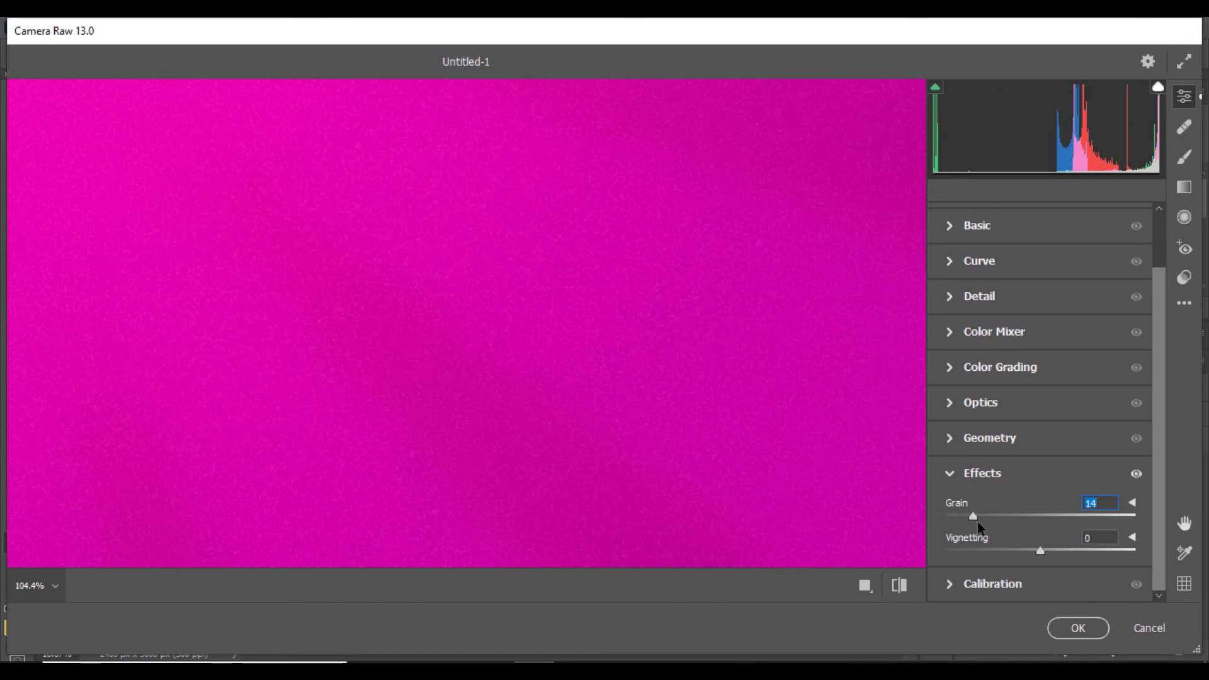
drag(976, 519, 980, 519)
click(985, 517)
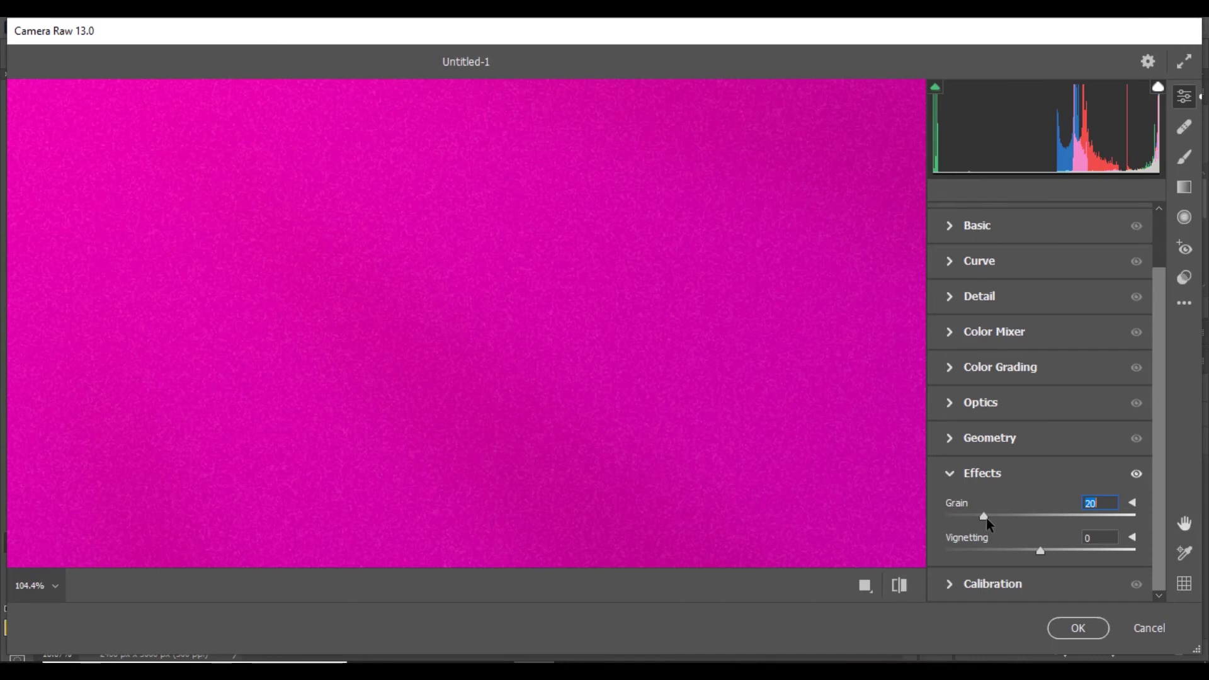
click(638, 260)
click(1079, 628)
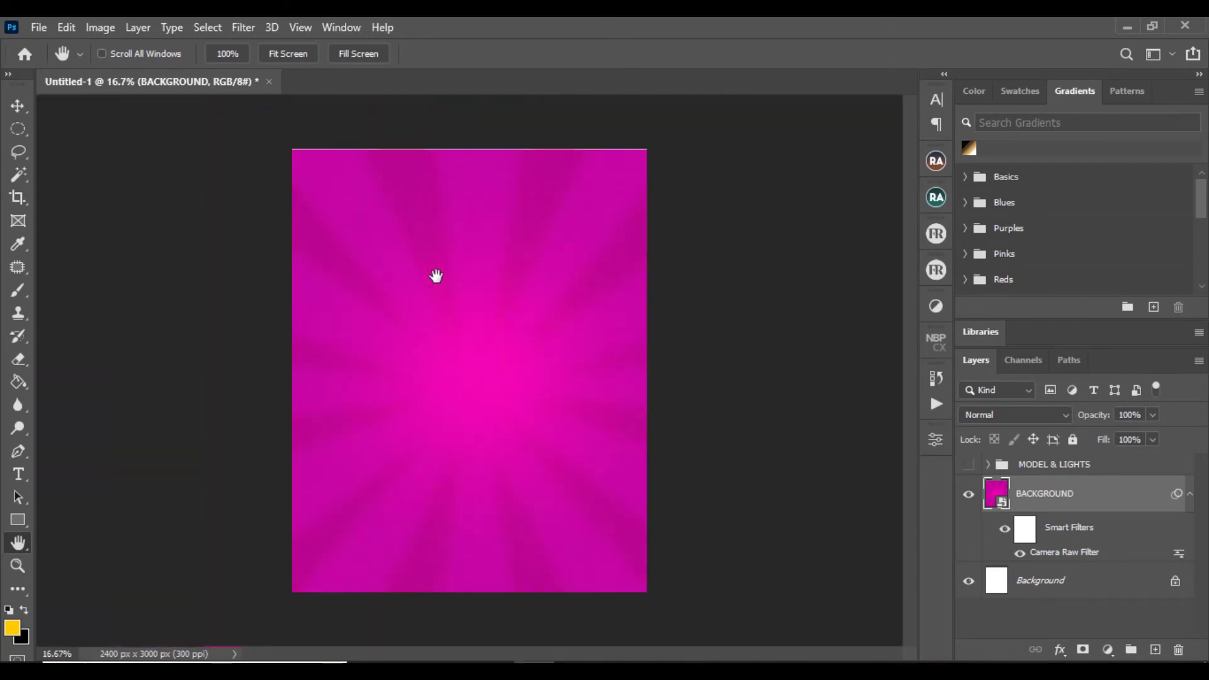
Make the MODEL & LIGHTS group visible again over the background.
click(968, 465)
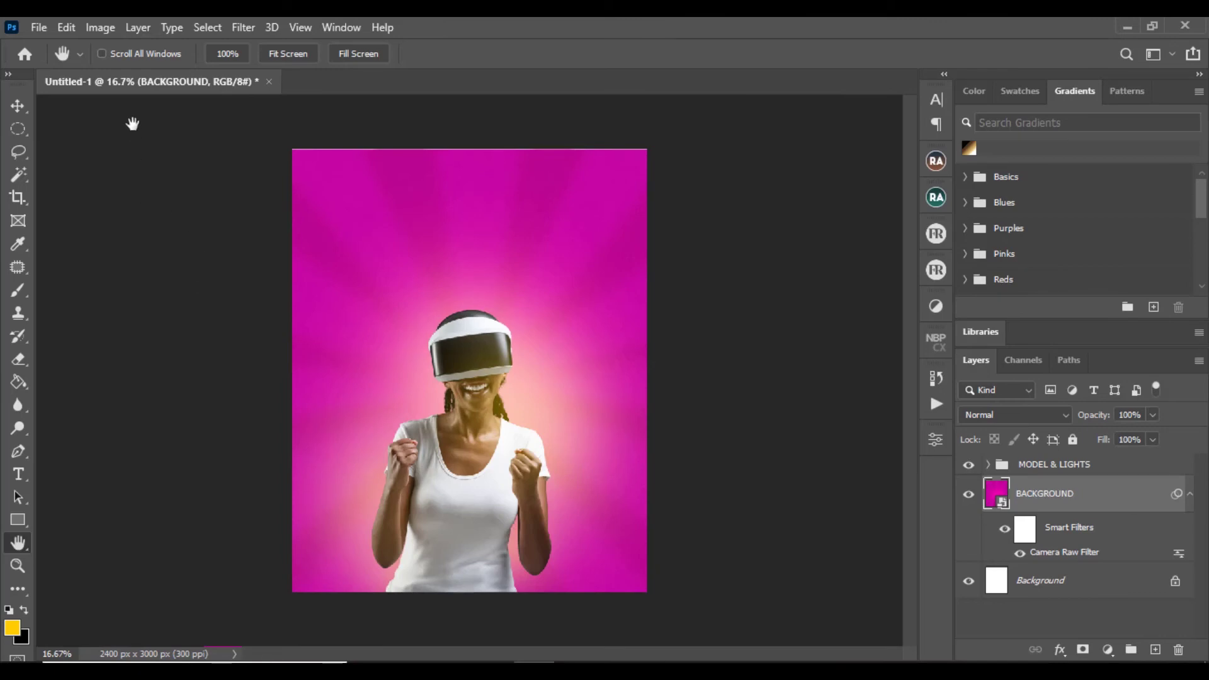
click(17, 106)
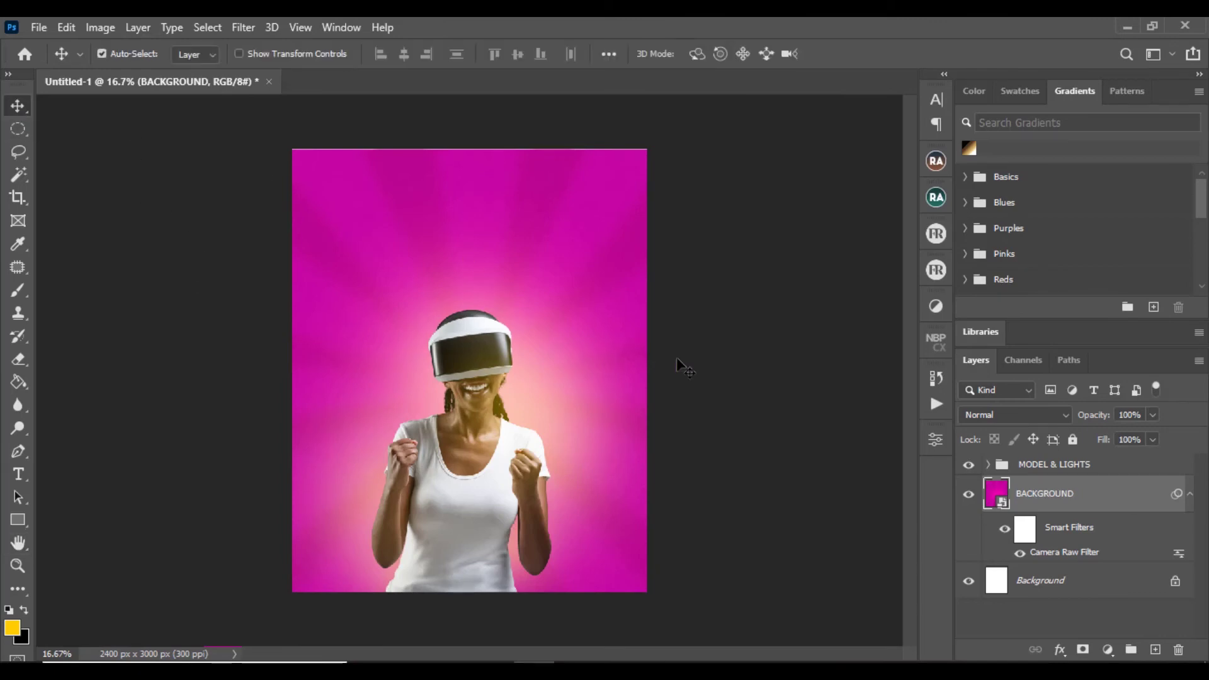
key(ctrl+minus)
key(ctrl+plus)
Add the two-line title text VIRTUAL REALITY above the woman, between the background and the model group.
click(17, 474)
click(372, 242)
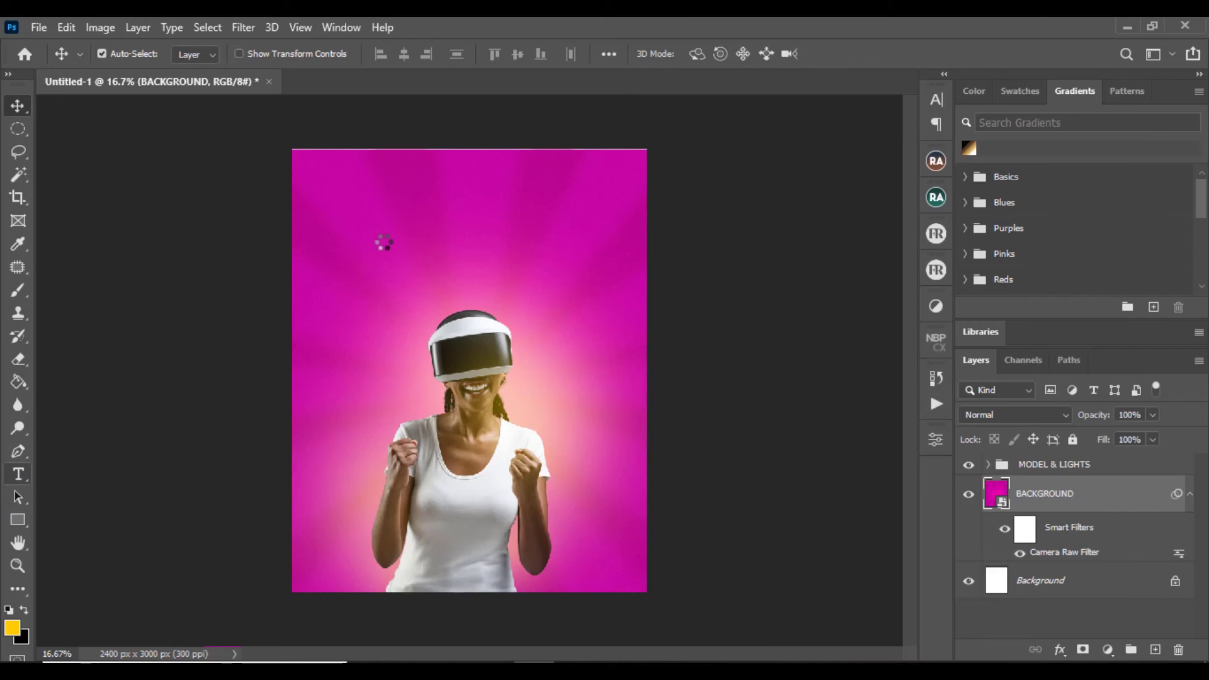
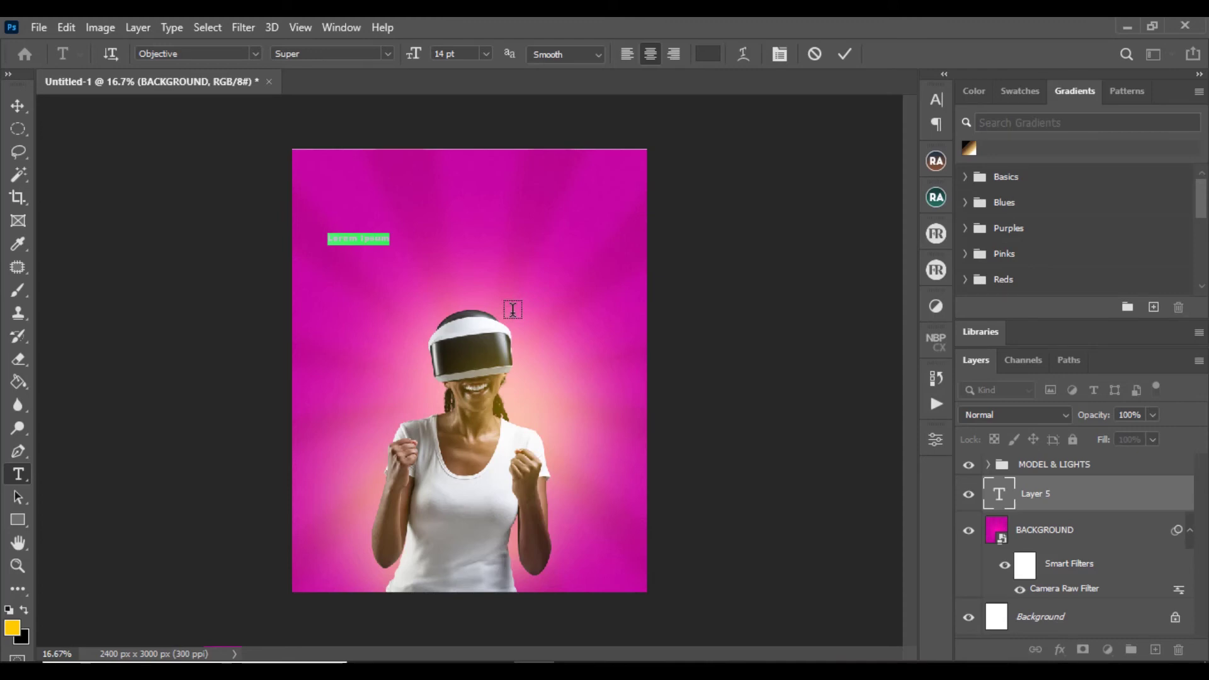
key(BackSpace)
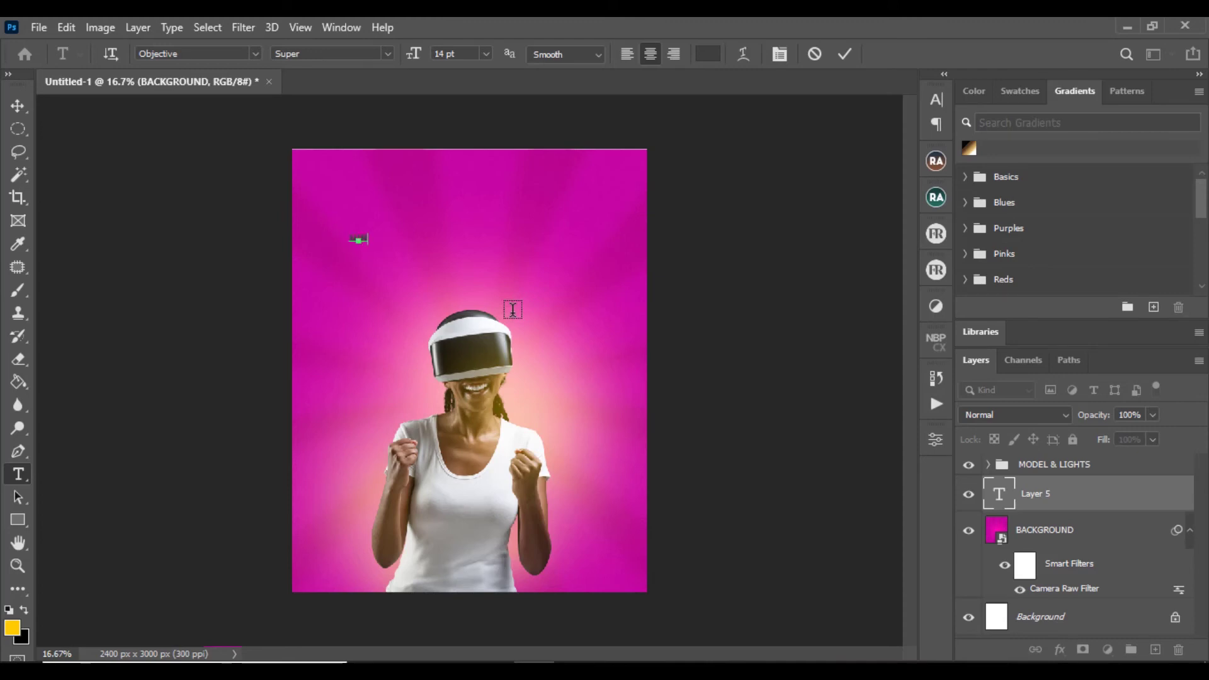
text(VIRTUAL)
Set all of the VIRTUAL REALITY text to the Super style of the Objective font, coloured white (ffffff).
key(ctrl+a)
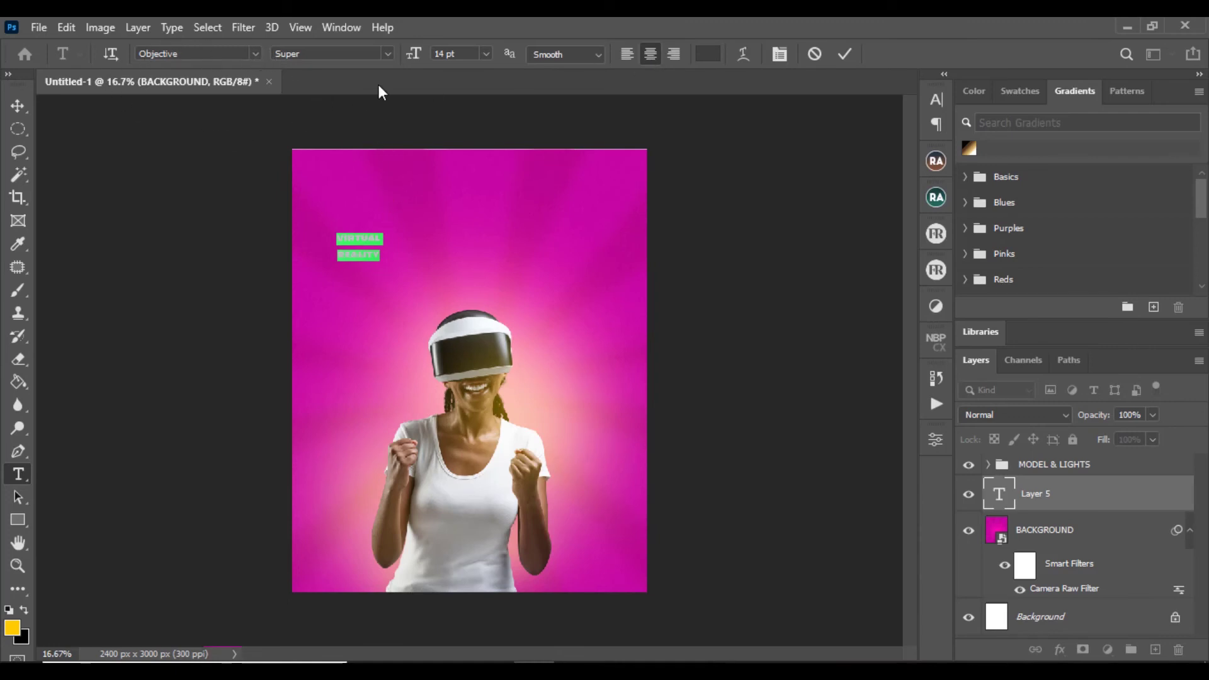
click(388, 54)
click(366, 271)
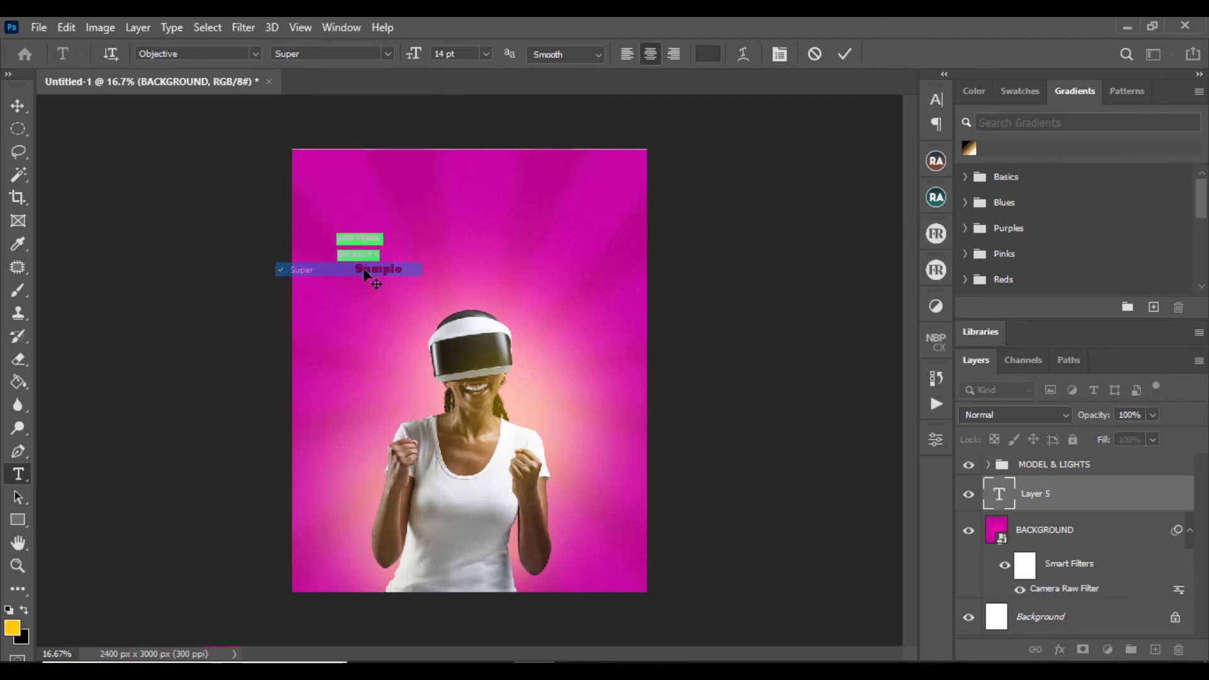
click(709, 54)
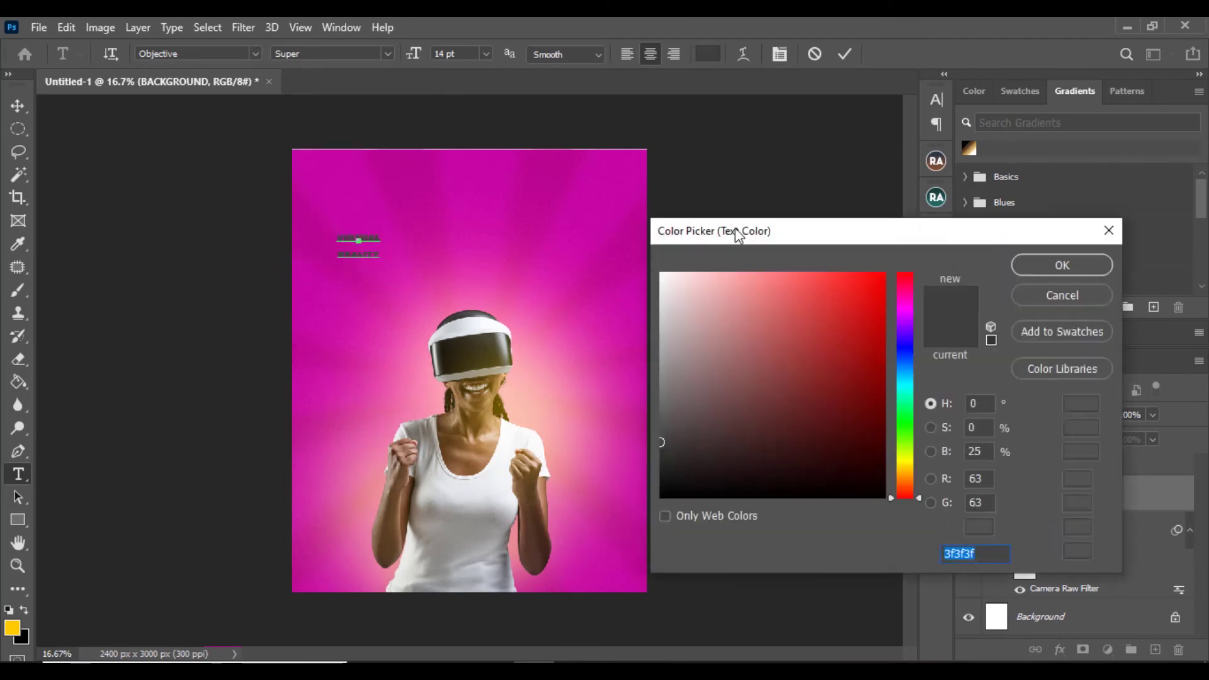
text(ffffff)
click(1062, 265)
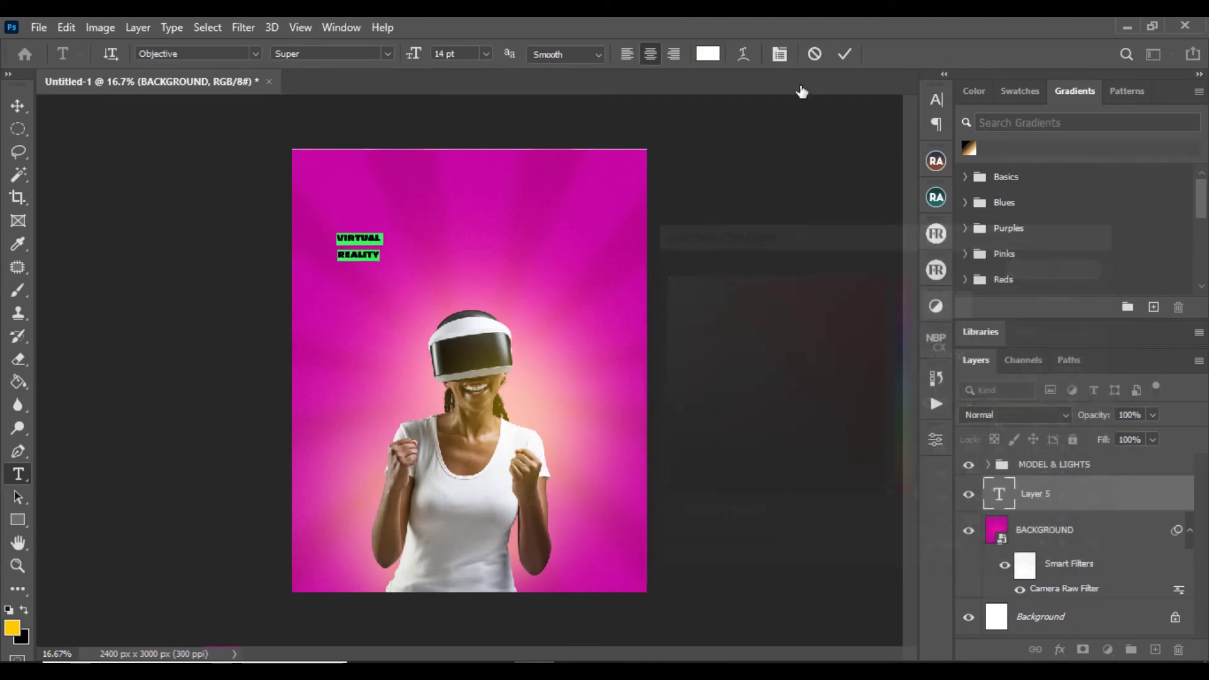
Format the VIRTUAL REALITY text at 112 pt with 92 pt leading and -20 tracking.
drag(413, 54, 504, 55)
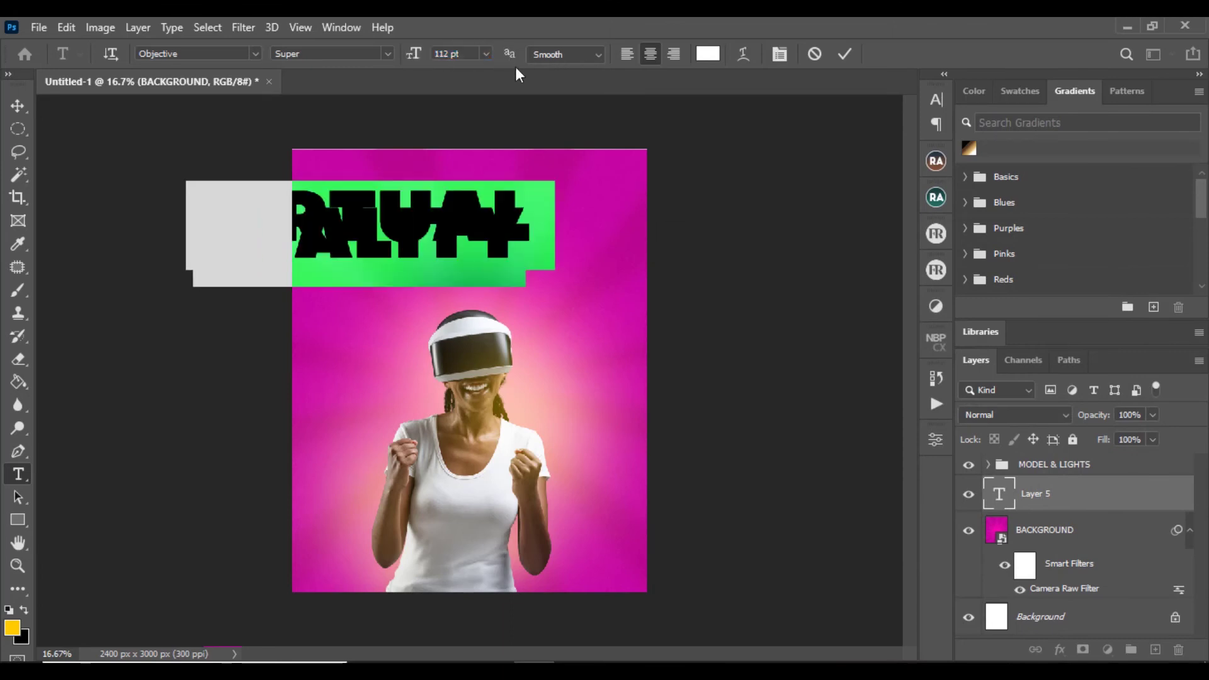
click(935, 98)
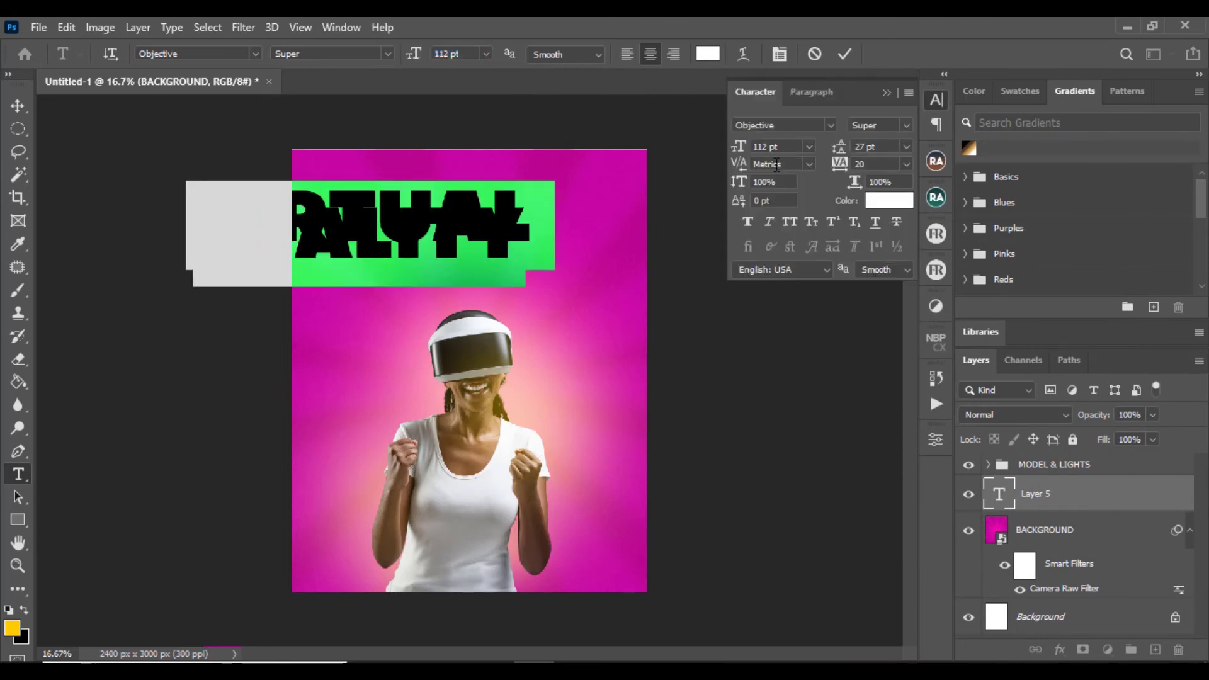
mouse_move(839, 146)
mouse_down()
mouse_move(898, 148)
mouse_move(840, 148)
mouse_up()
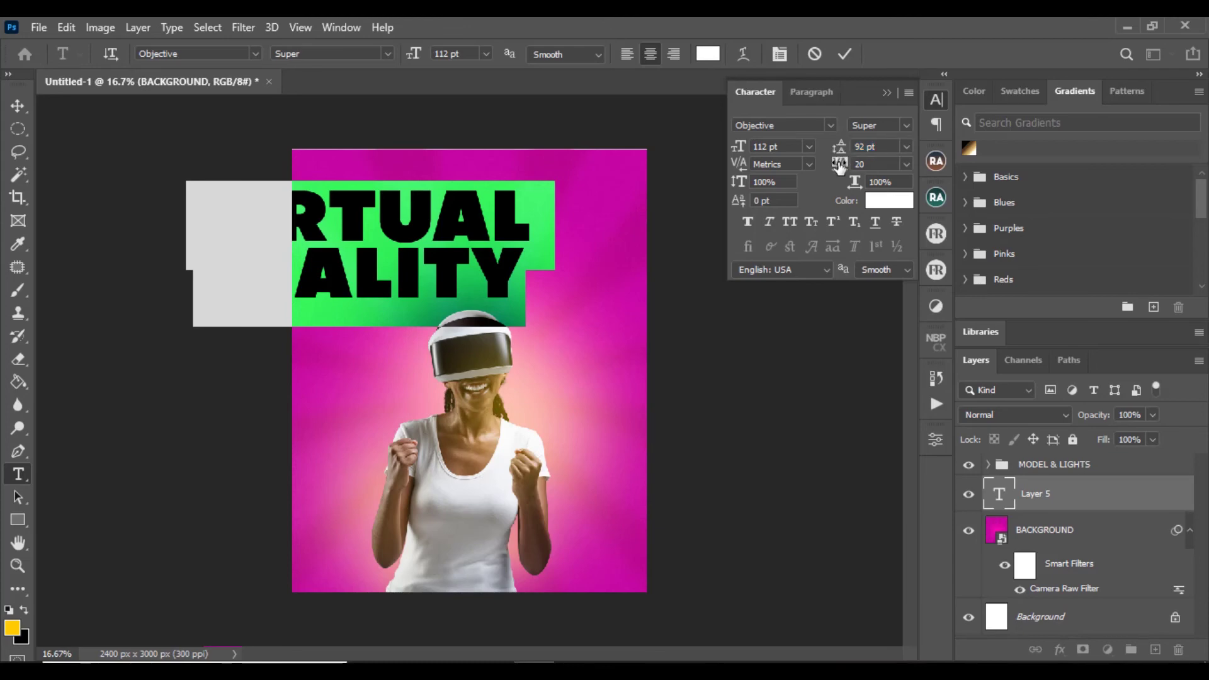
drag(839, 165, 838, 166)
click(846, 55)
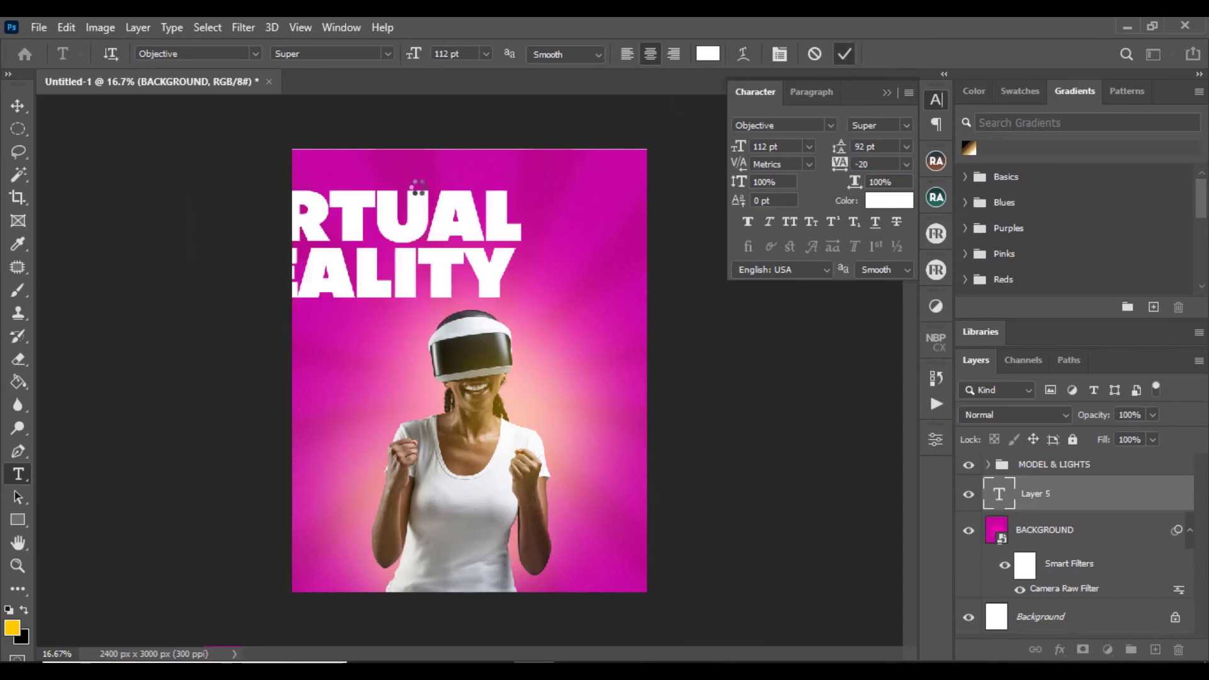
Scale the VIRTUAL REALITY title to about 73% and centre it horizontally on the canvas behind the headset.
key(v)
drag(372, 277, 493, 290)
key(ctrl+t)
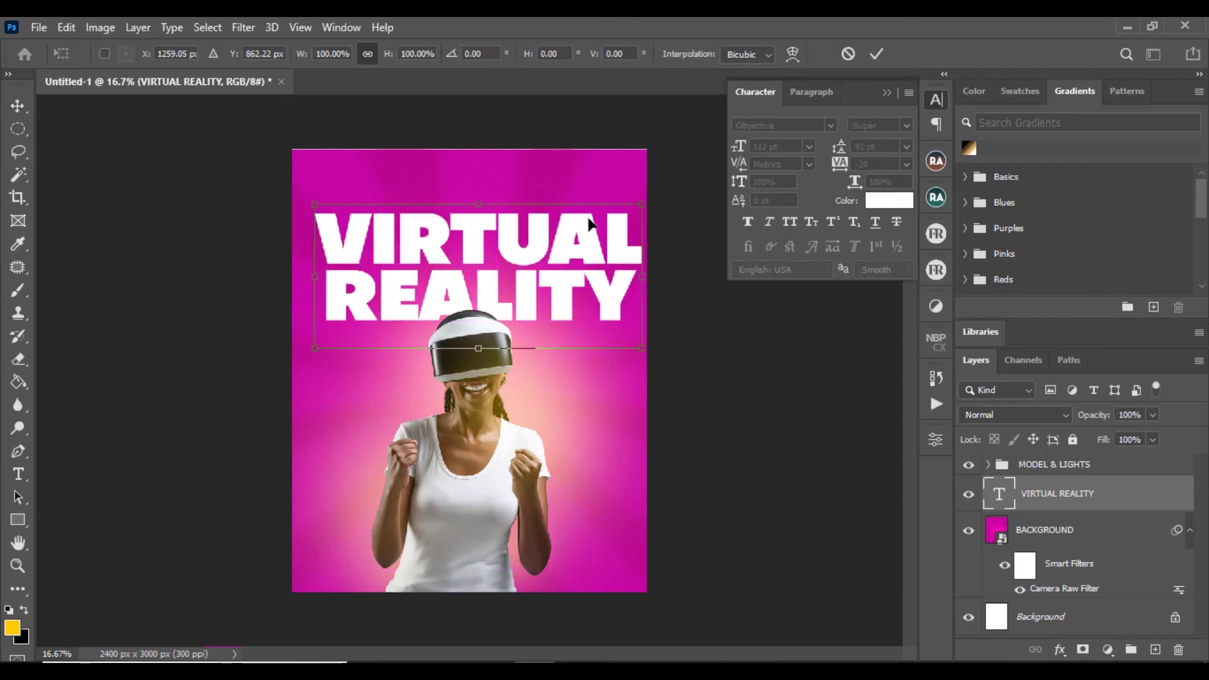
drag(643, 213, 520, 270)
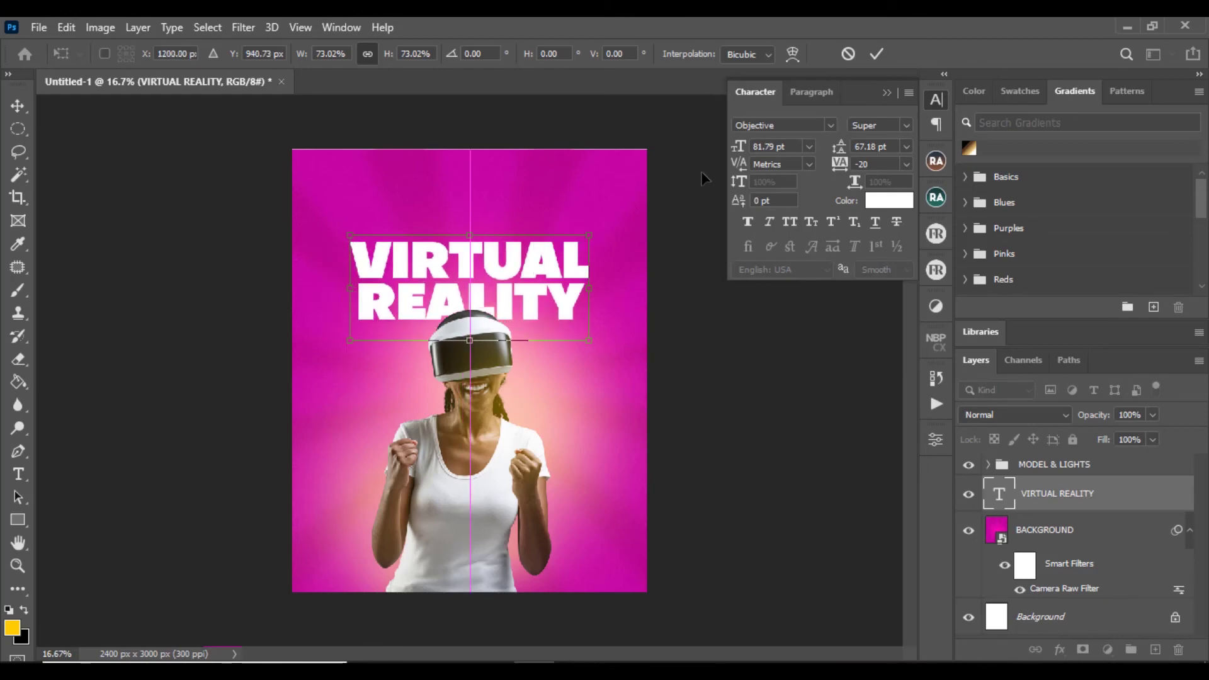
click(873, 54)
Select the VIRTUAL REALITY text layer and move the title slightly upward, to a Y position of about 894 px.
drag(474, 273, 470, 257)
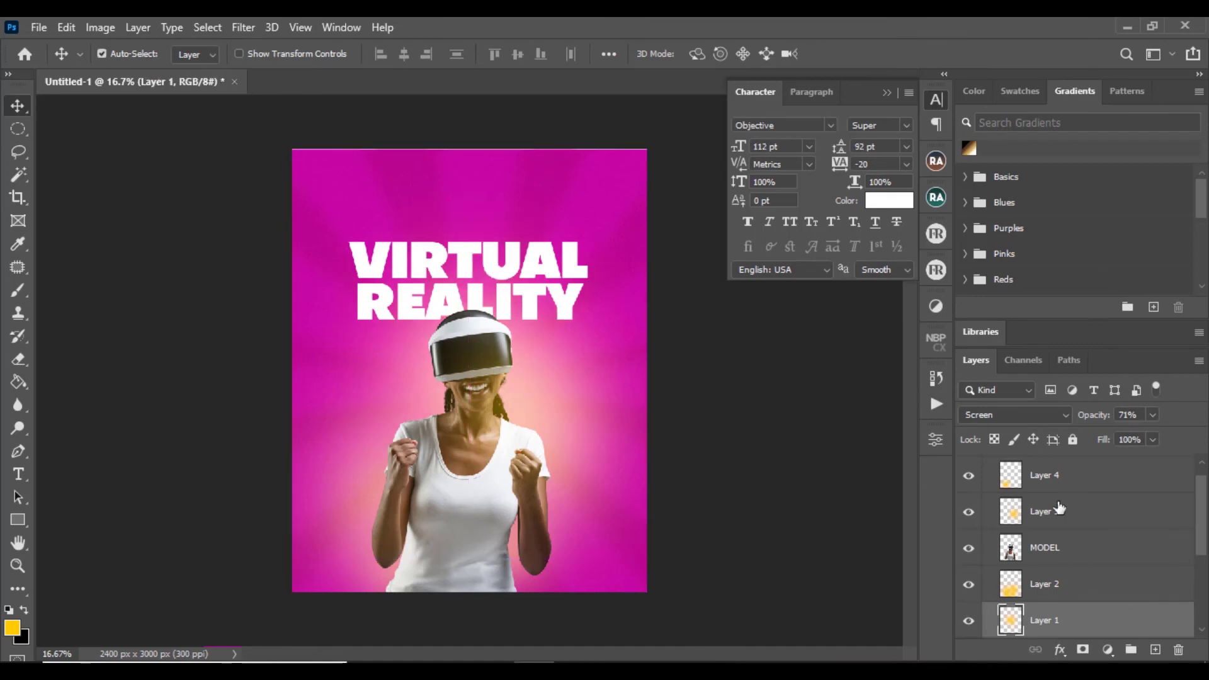
drag(1201, 528, 1203, 567)
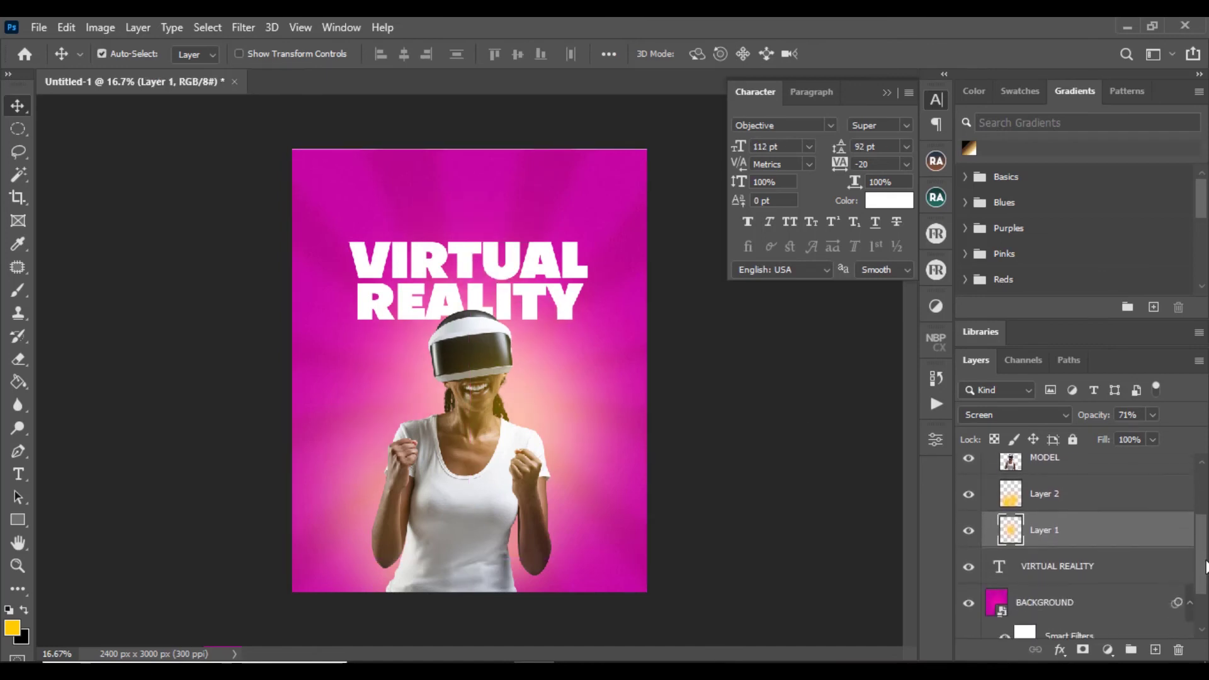
click(1084, 565)
key(ctrl+t)
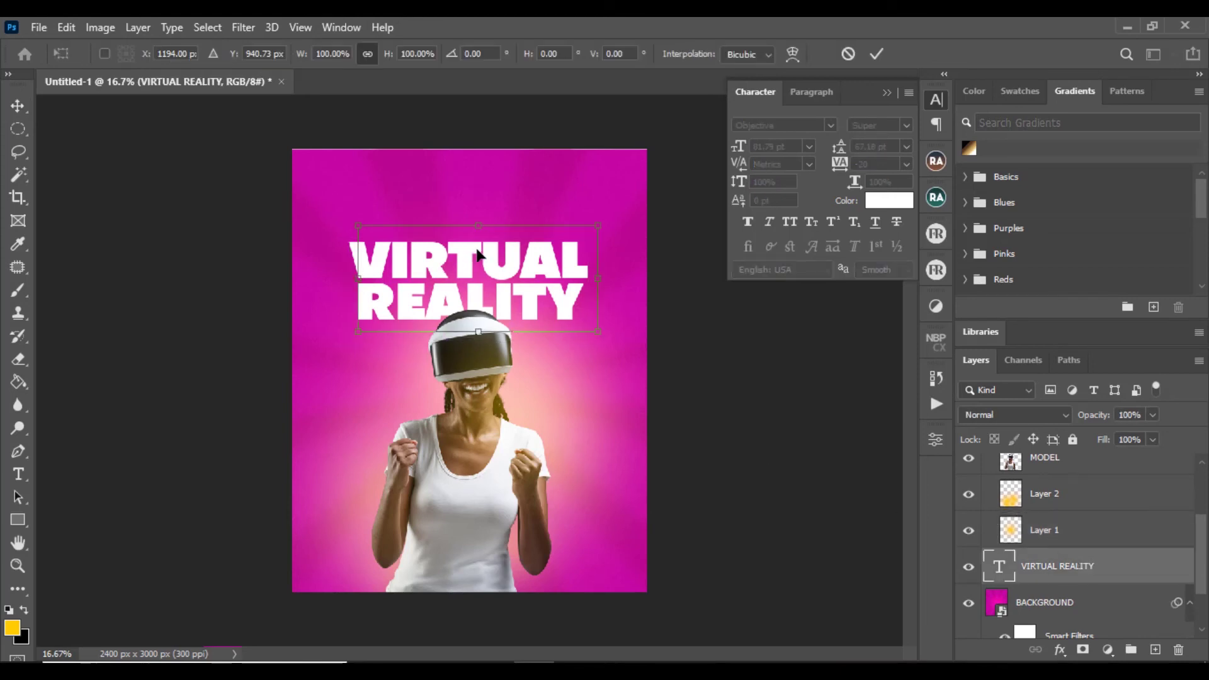
mouse_move(476, 255)
mouse_down()
mouse_move(485, 246)
mouse_move(476, 257)
mouse_up()
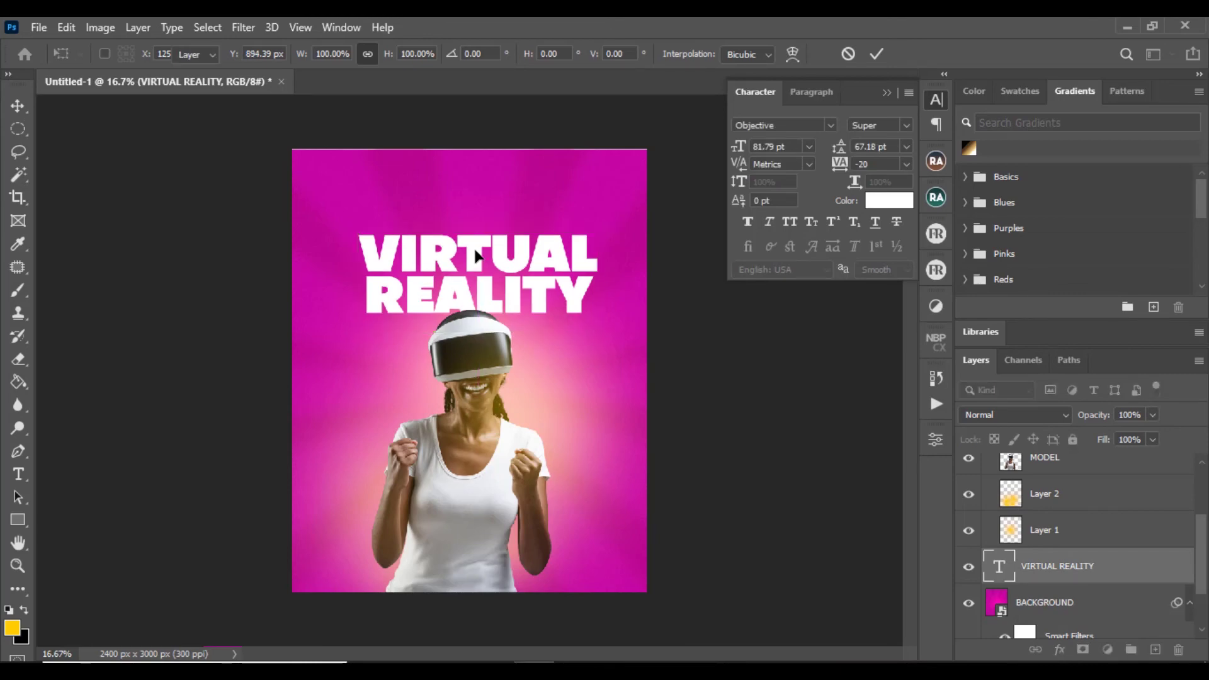
key(Return)
Recolour only the word REALITY in the title to yellow (ffd200).
key(t)
click(369, 290)
drag(368, 290, 595, 292)
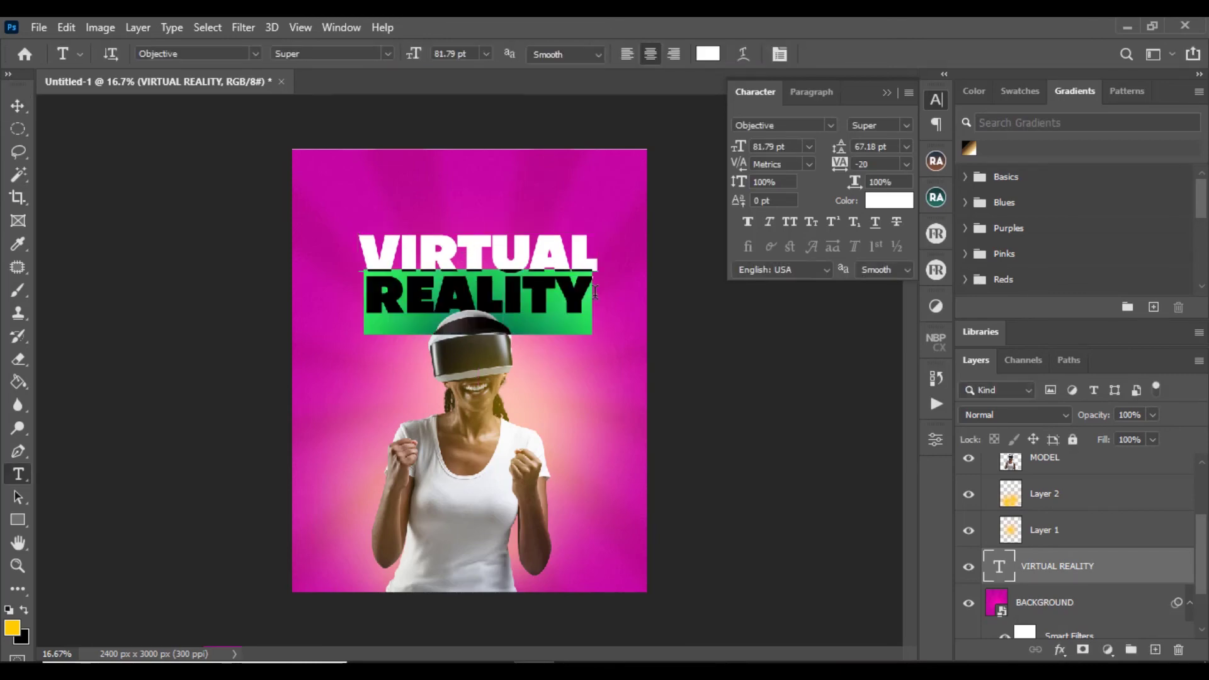
click(708, 53)
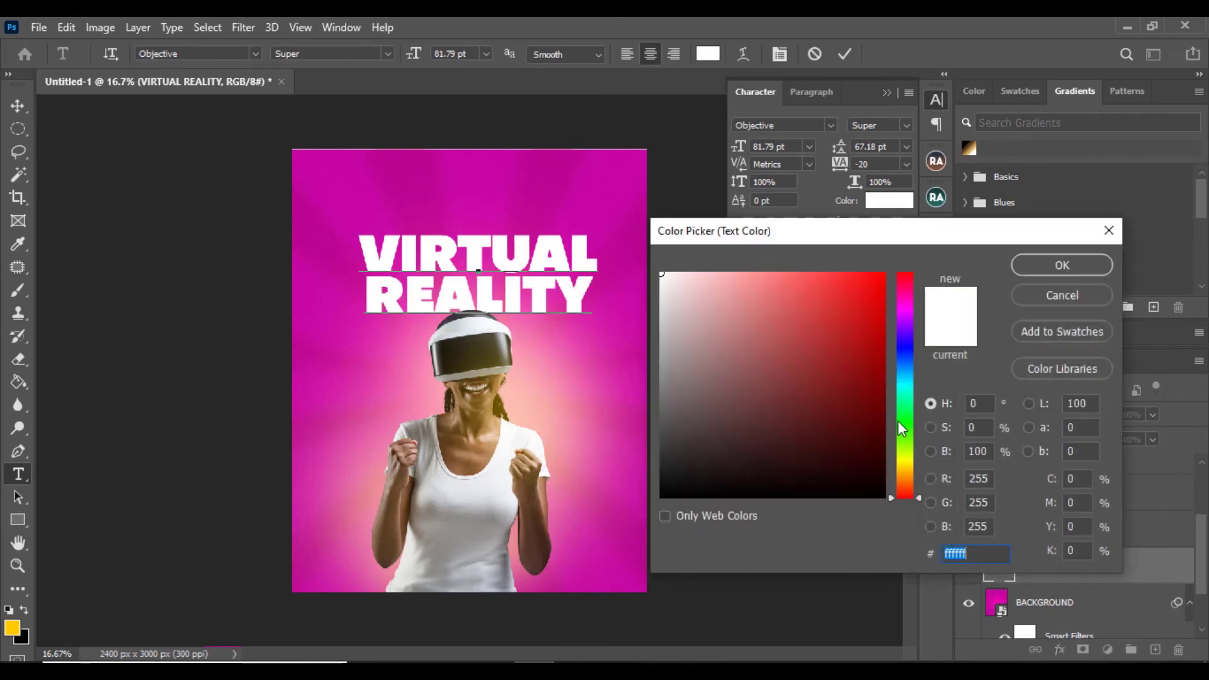
drag(898, 421, 901, 471)
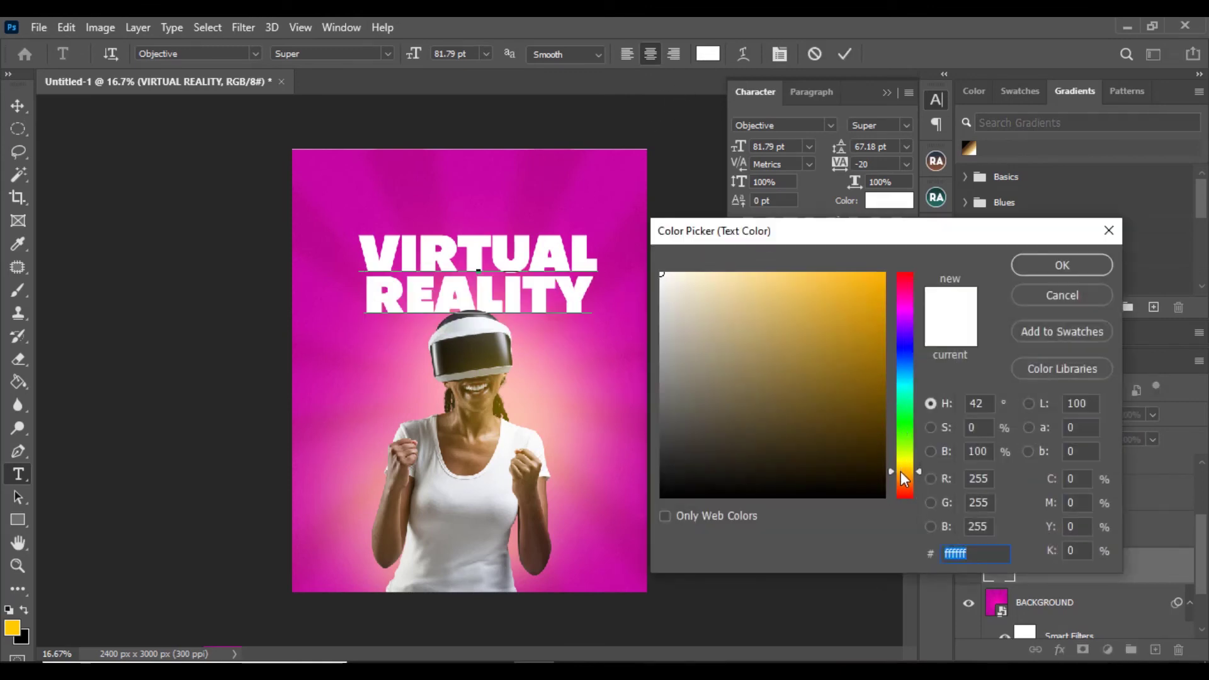
click(884, 274)
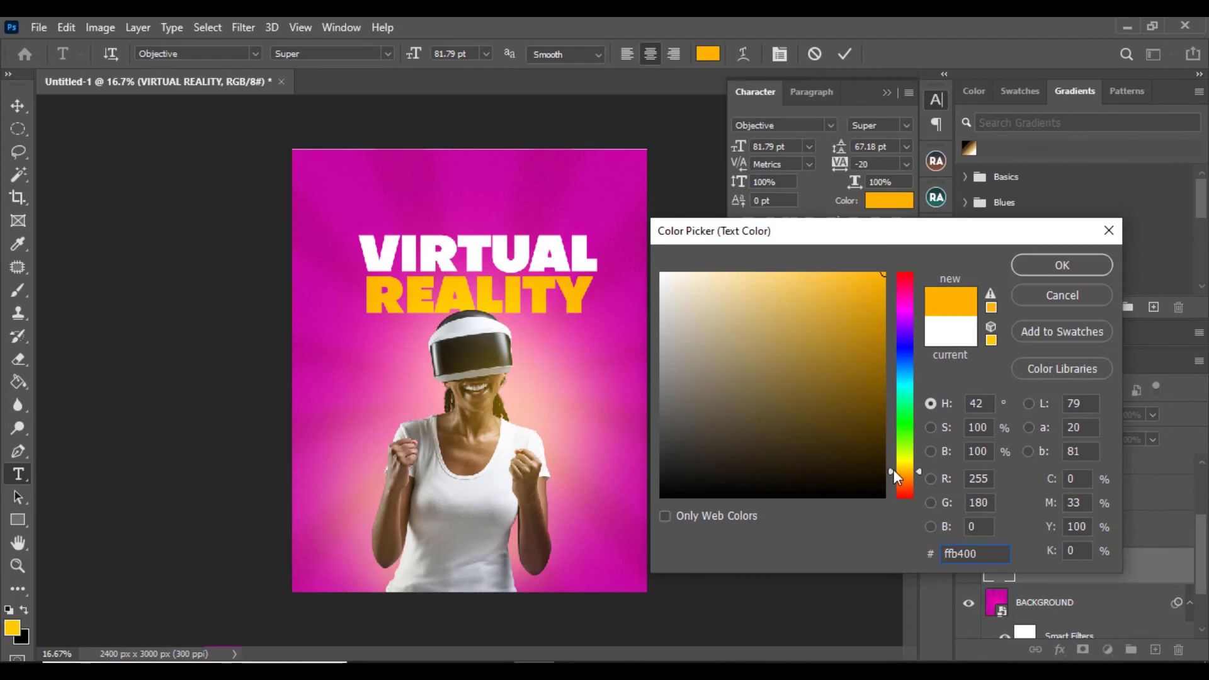
drag(893, 470, 895, 466)
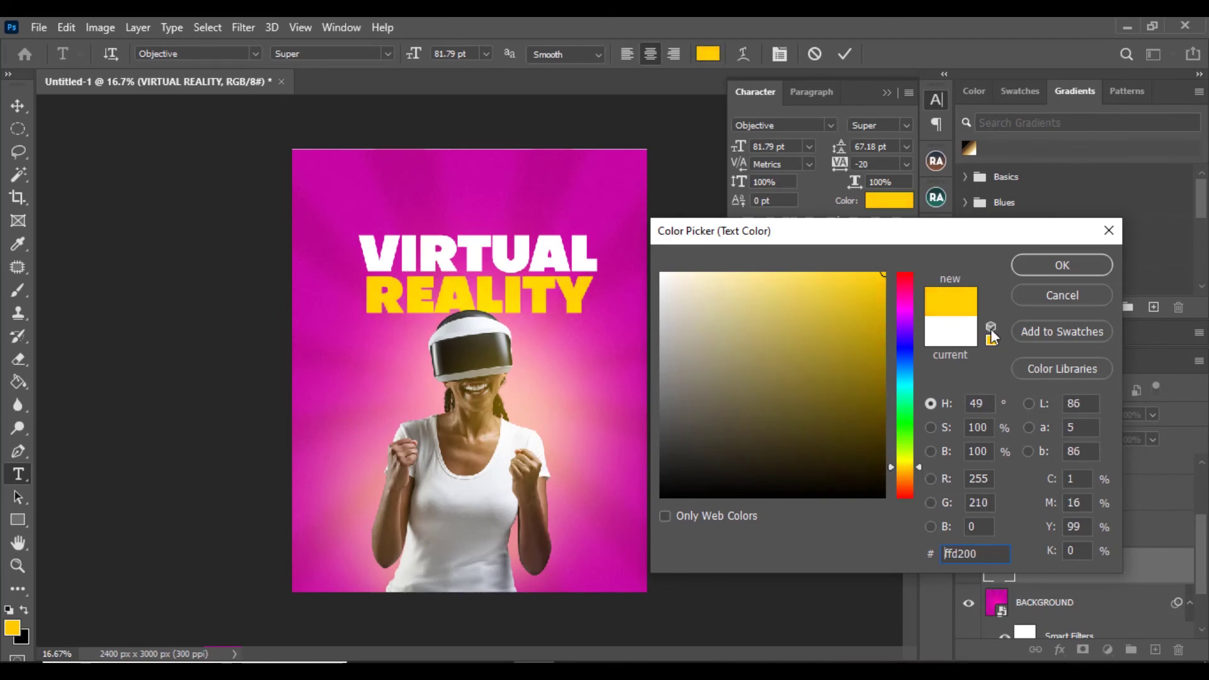
click(1062, 265)
click(843, 55)
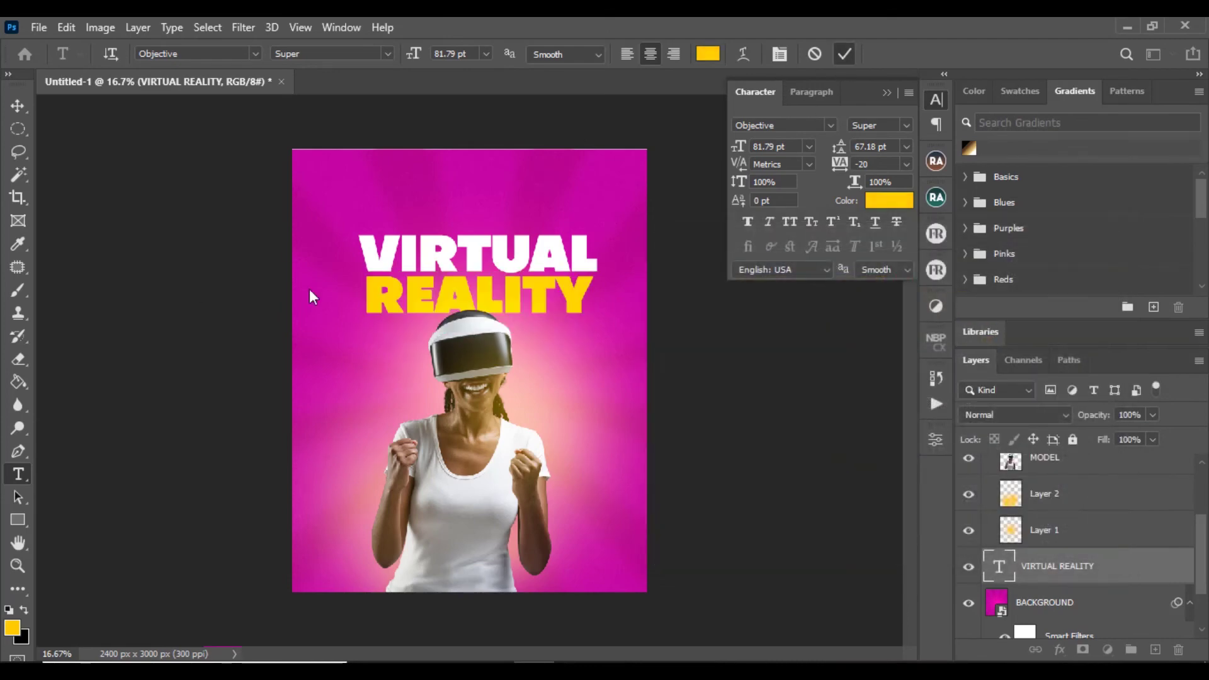
Nudge the VIRTUAL REALITY title slightly to the left, closer to the canvas centre.
key(v)
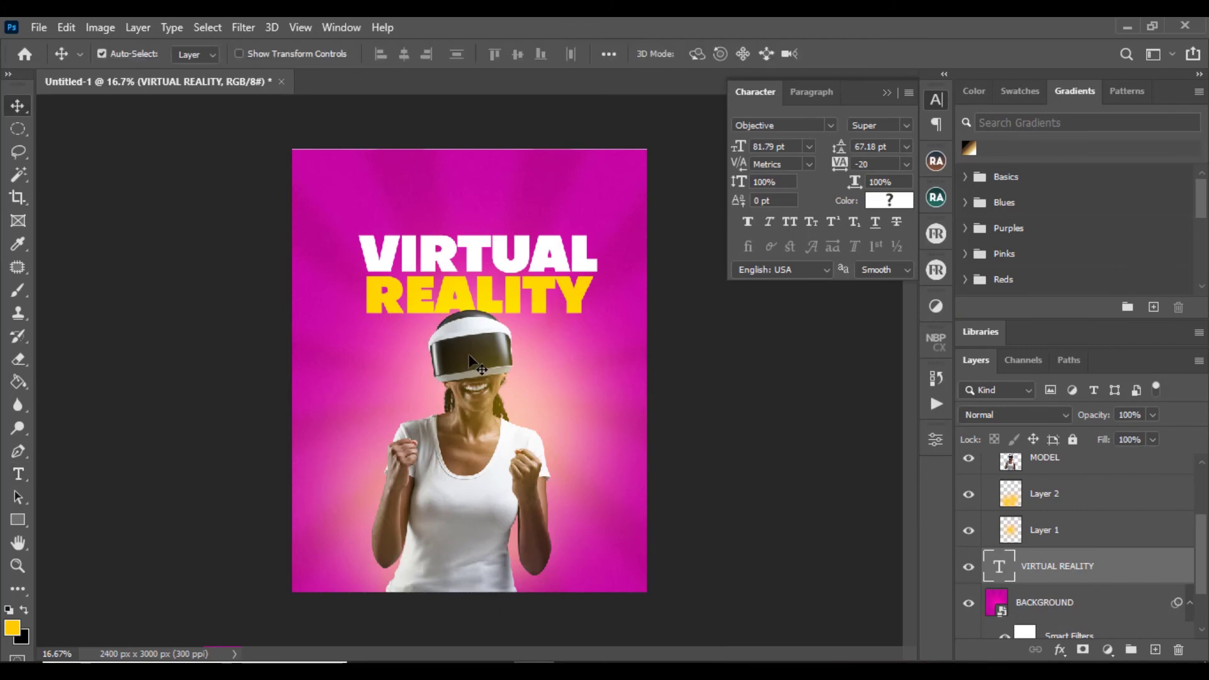
key(shift+Left)
key(shift+Left)
key(shift+Left)
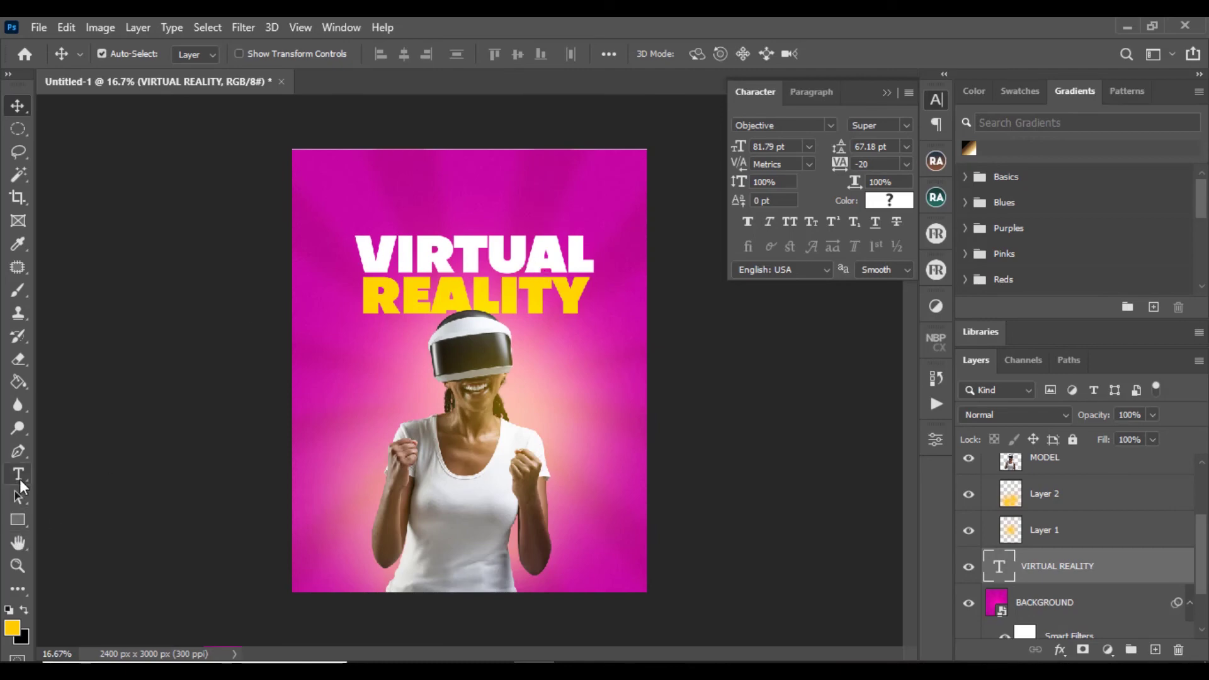
Add a new point text layer reading "This is" above the VIRTUAL REALITY title.
click(19, 477)
click(396, 199)
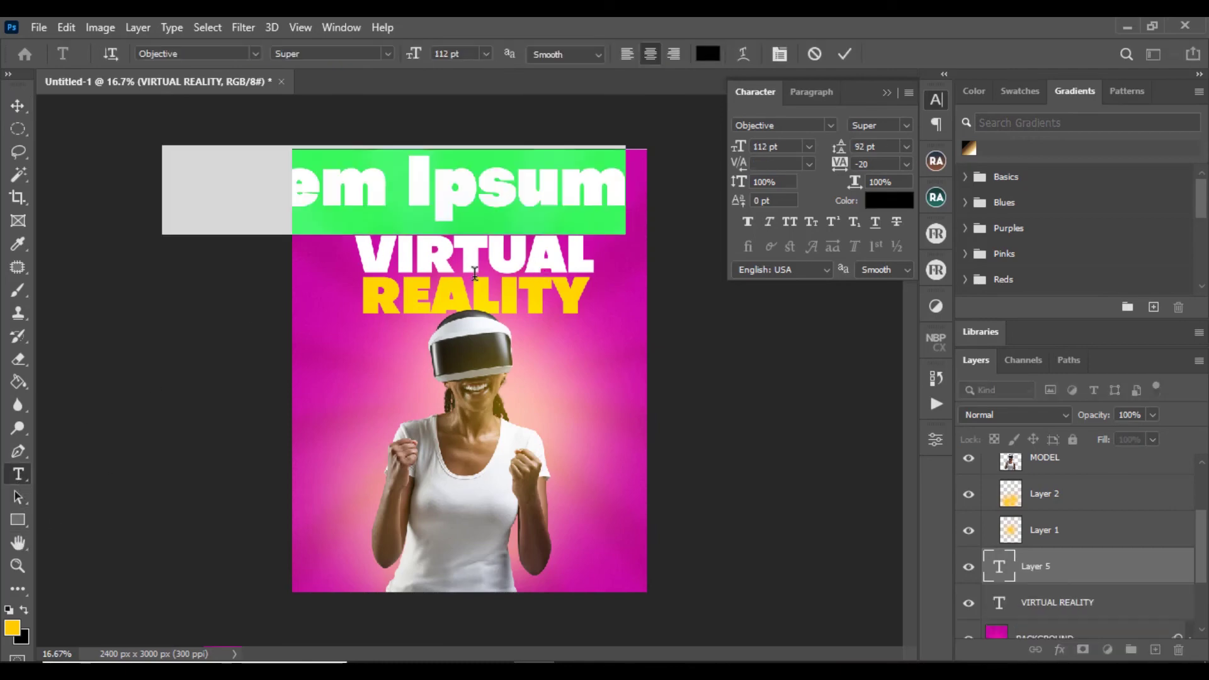
text(Th)
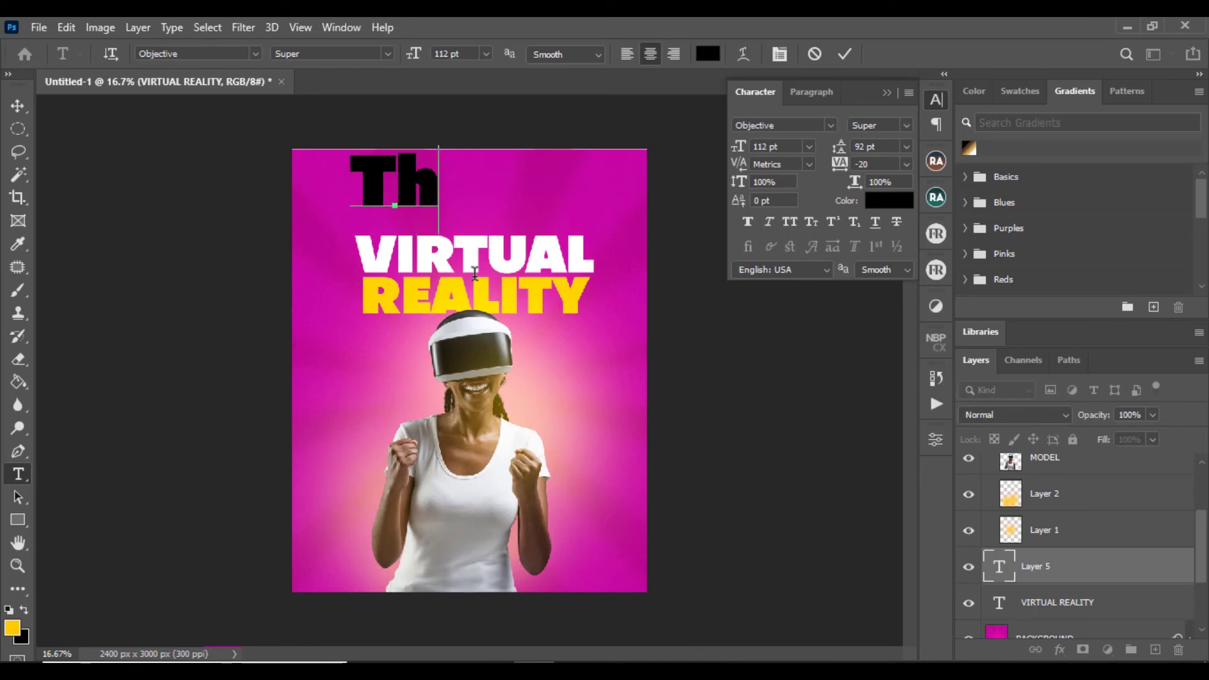
text(is si)
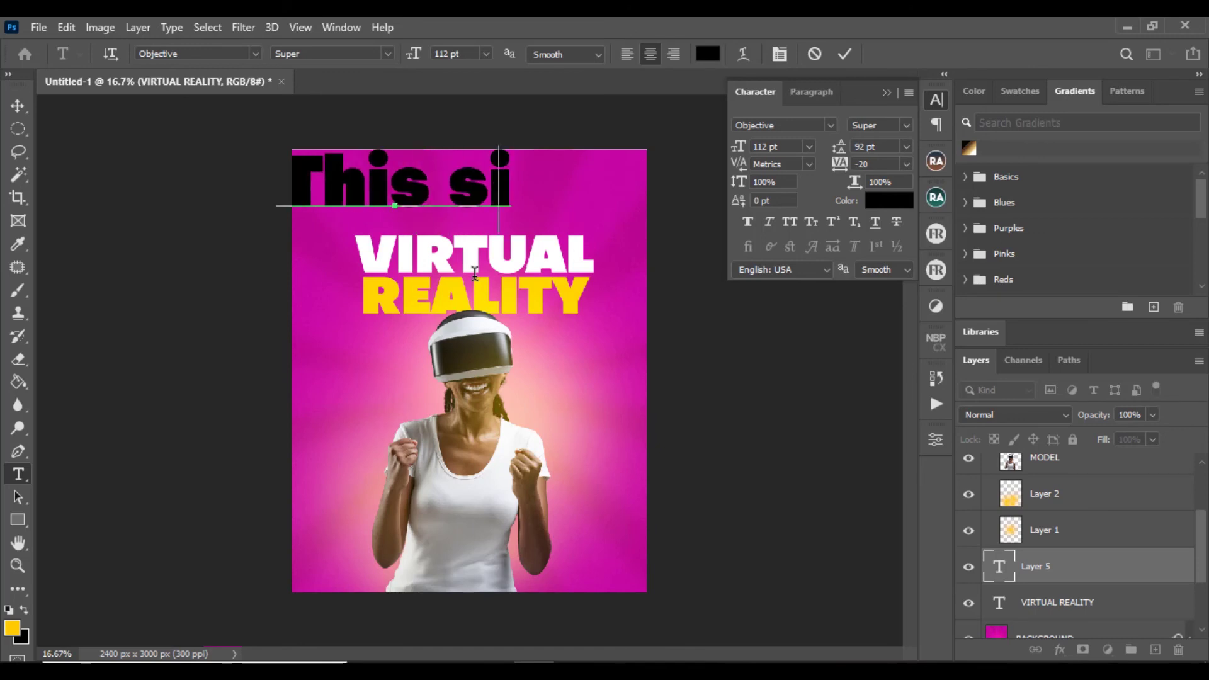
key(BackSpace)
key(BackSpace)
text(is)
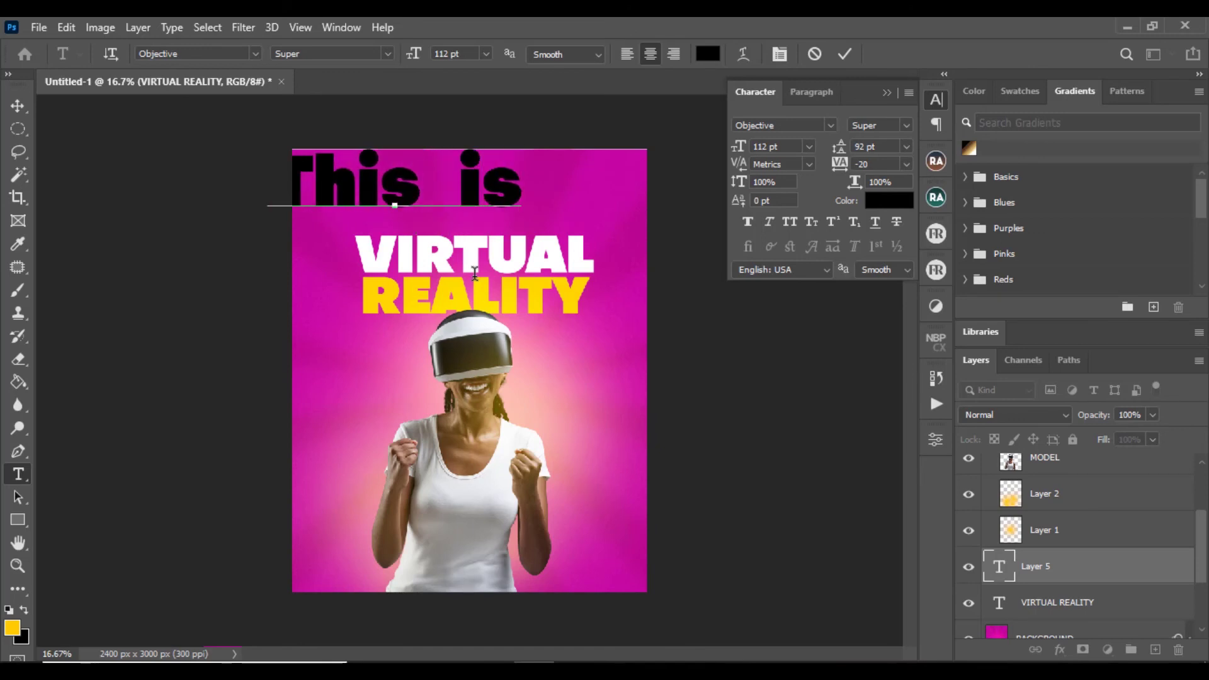
key(BackSpace)
key(BackSpace)
key(BackSpace)
text(is)
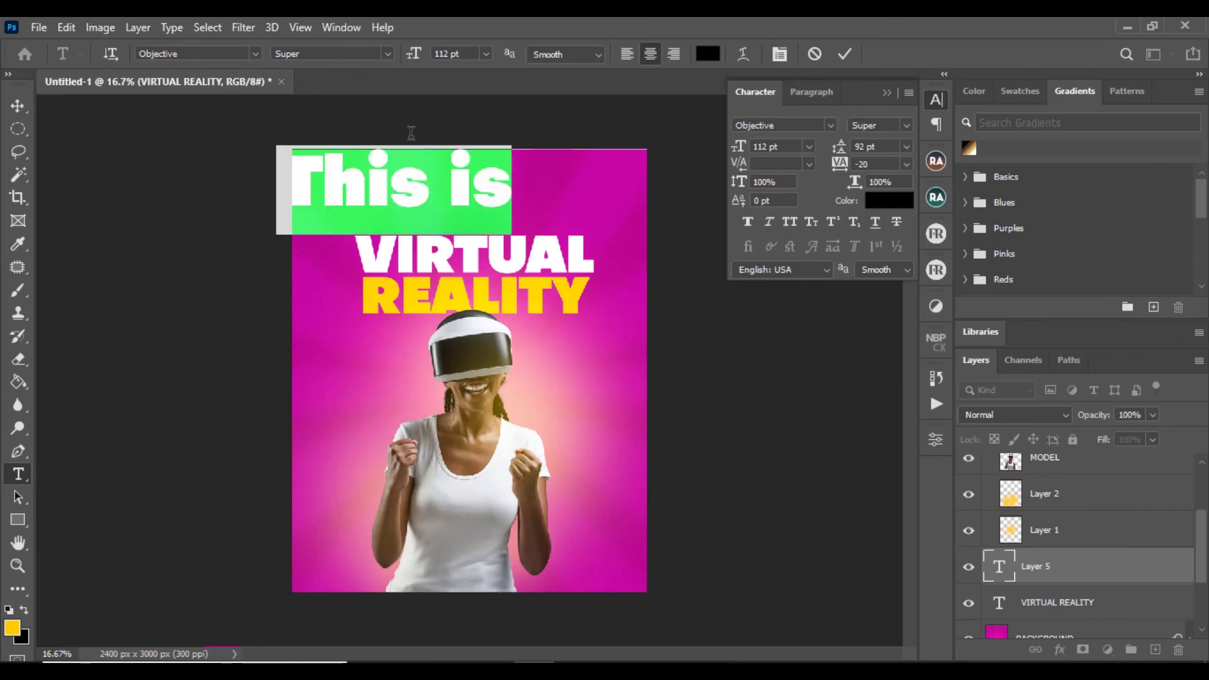
Set the "This is" text in the Creattion Demo Regular font and colour it white (ffffff).
click(226, 55)
text(cre)
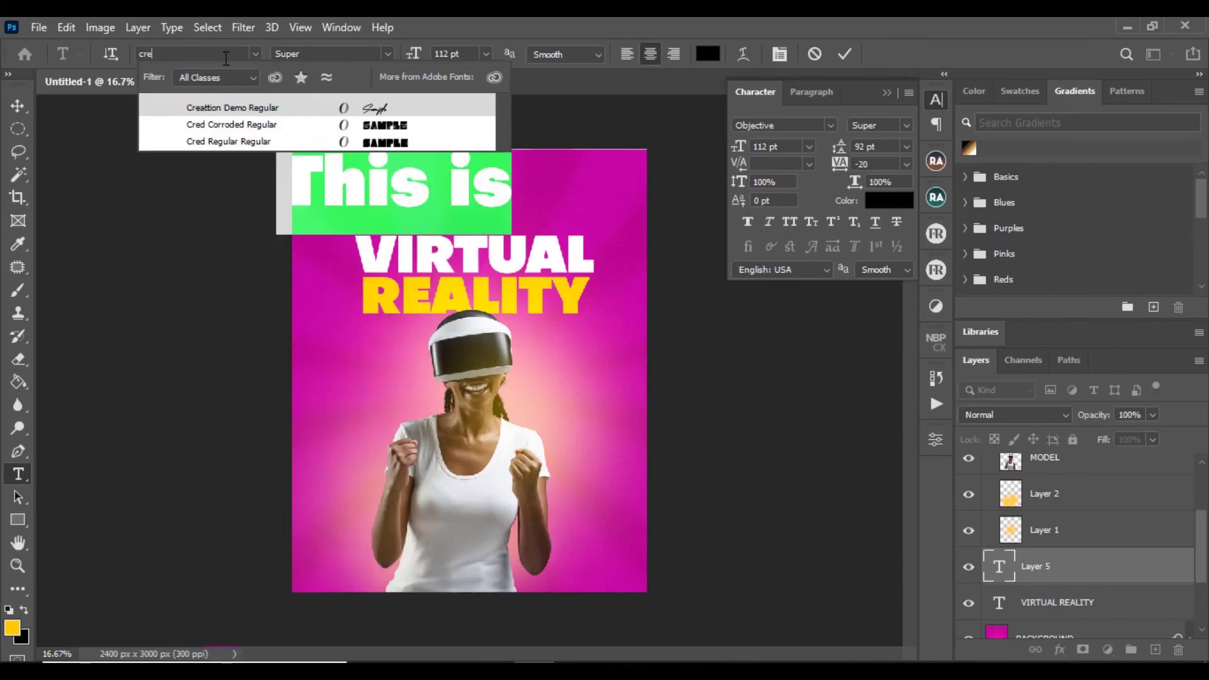
click(271, 108)
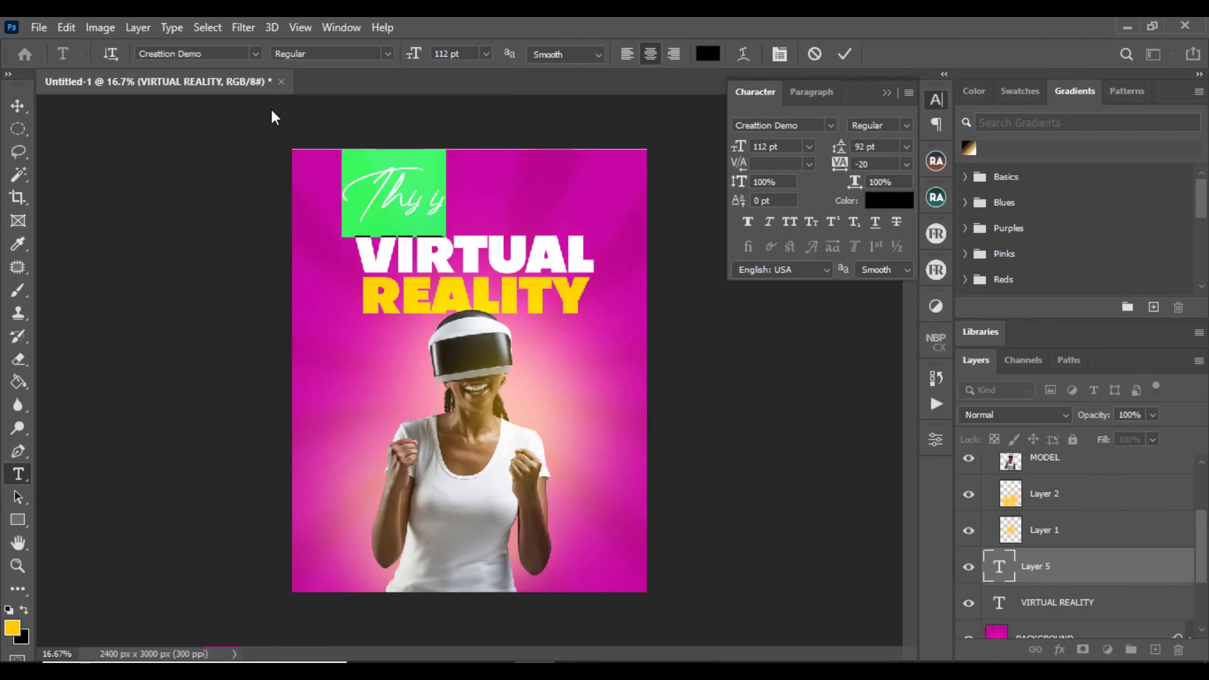
click(708, 54)
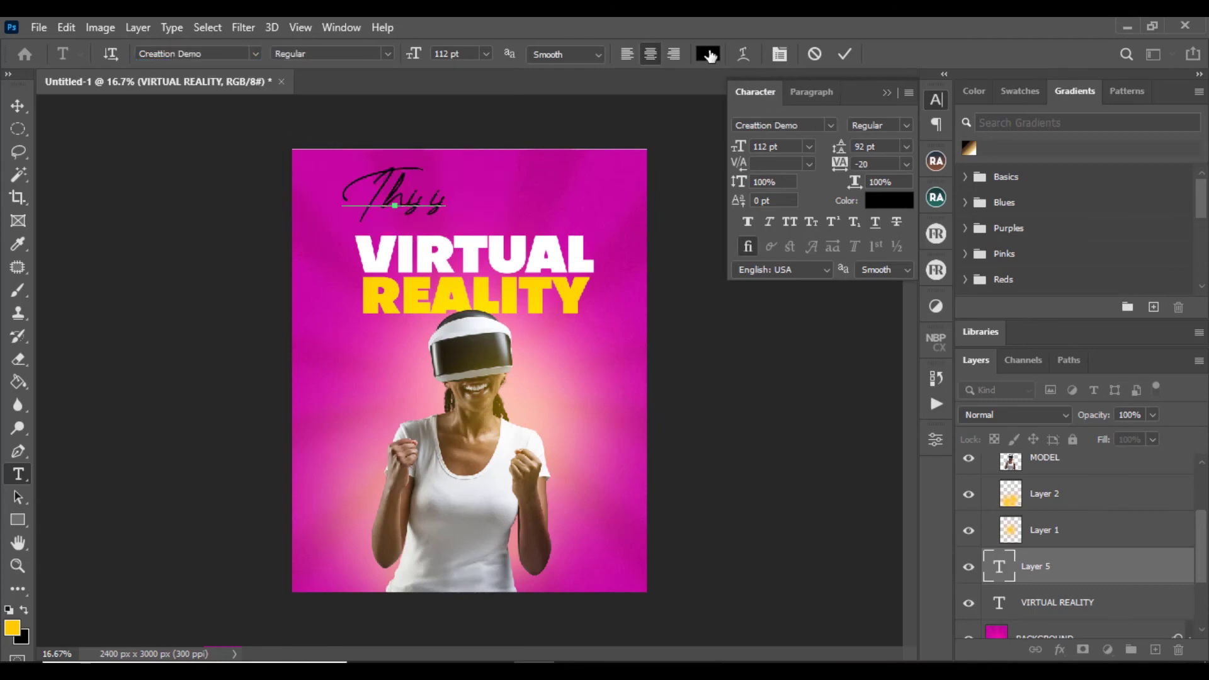
text(ffffff)
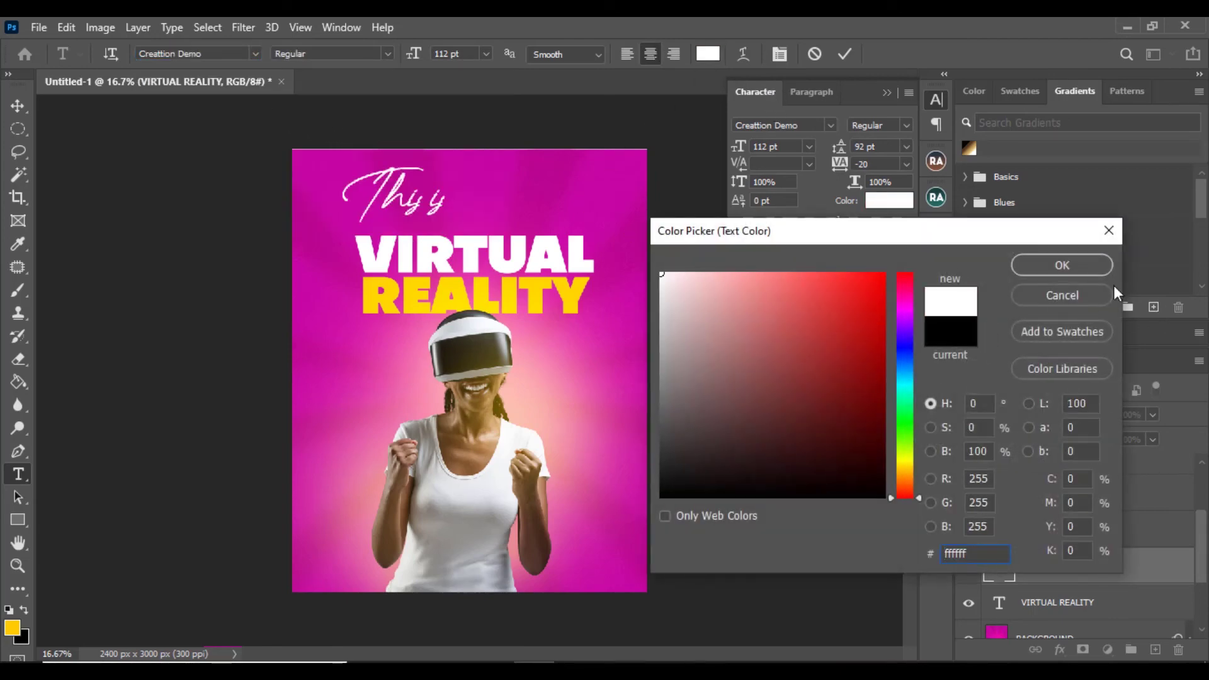
click(1065, 265)
Change the font of the "This is" text to Taken by Vultures Alternates De Regular.
click(225, 52)
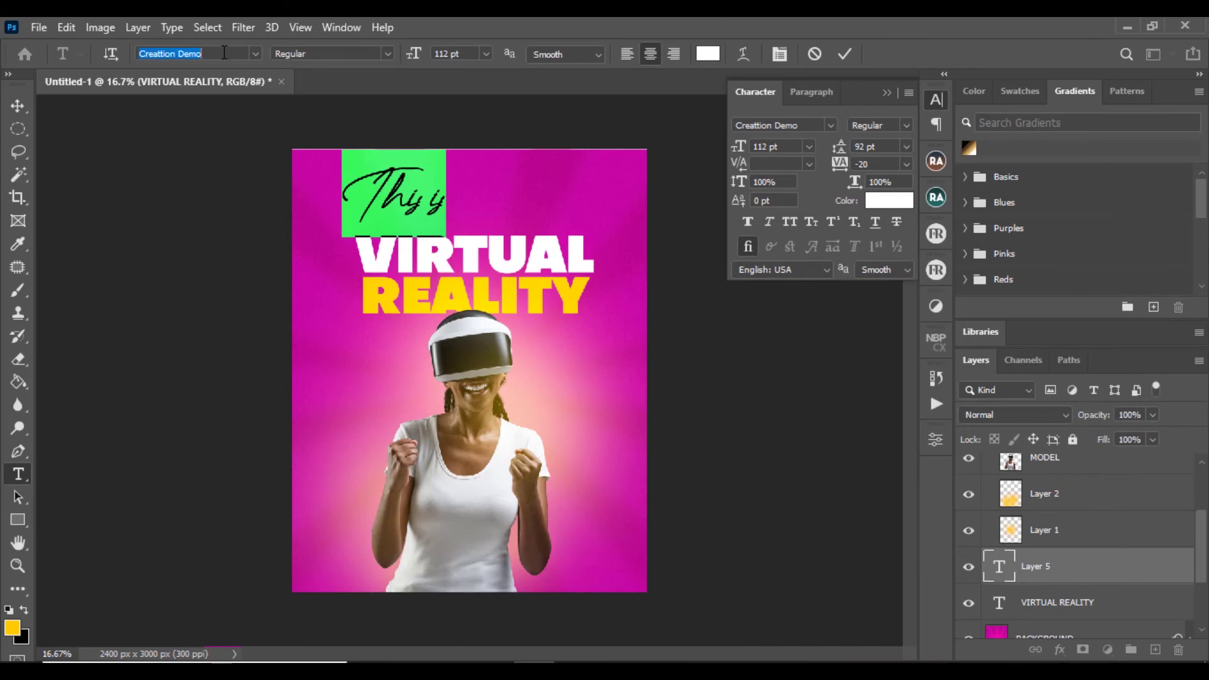
key(BackSpace)
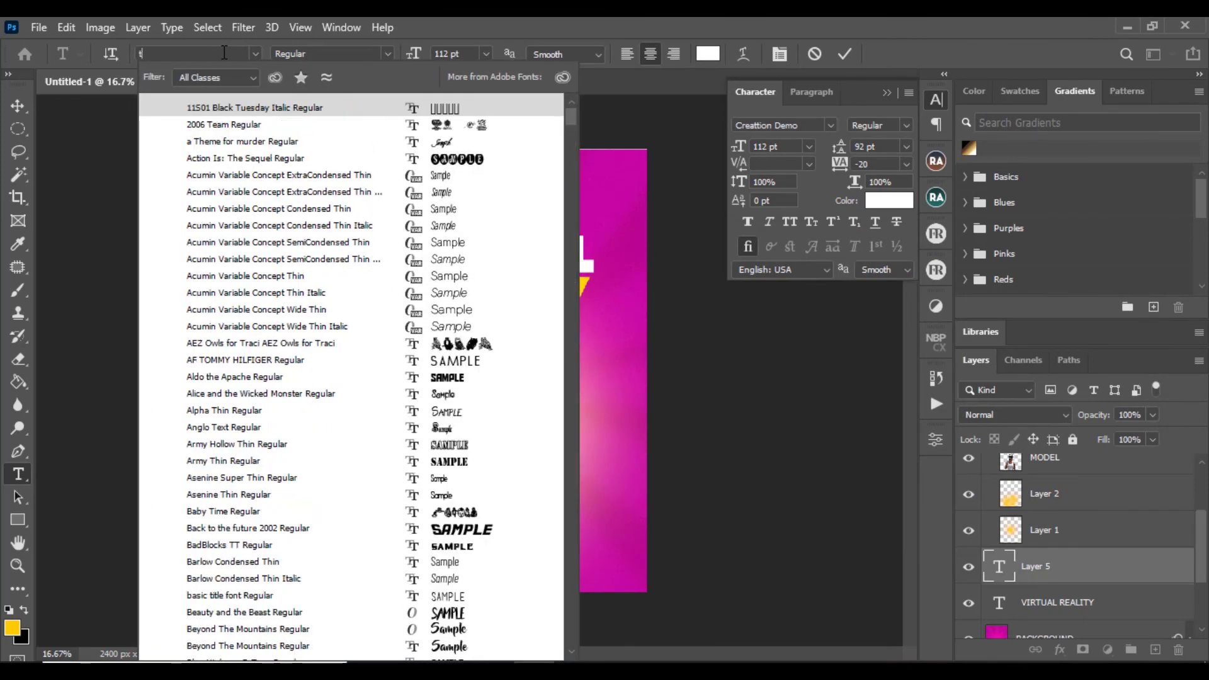
text(taken)
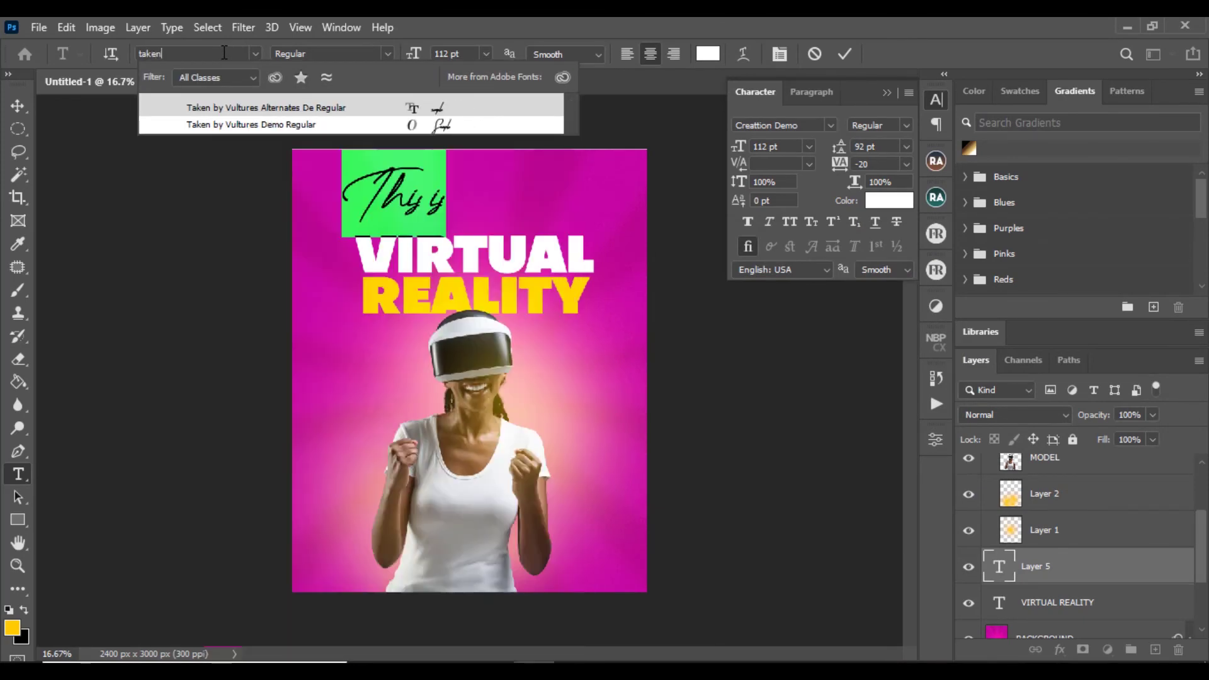
key(Down)
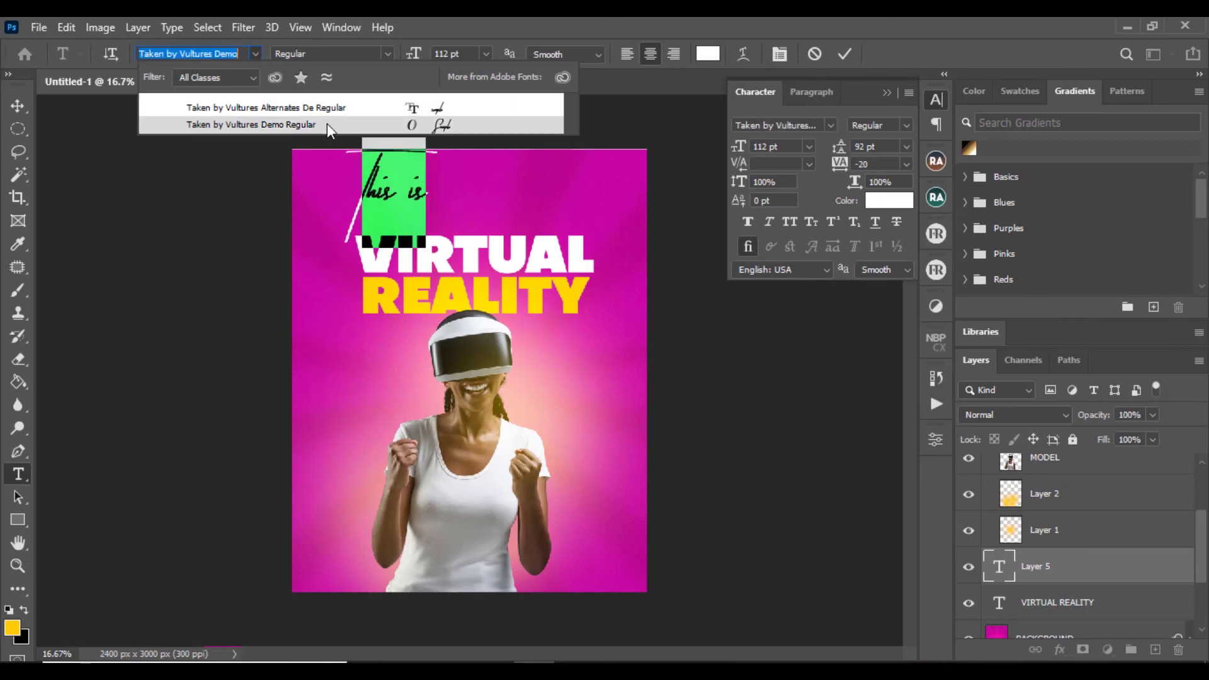
click(329, 111)
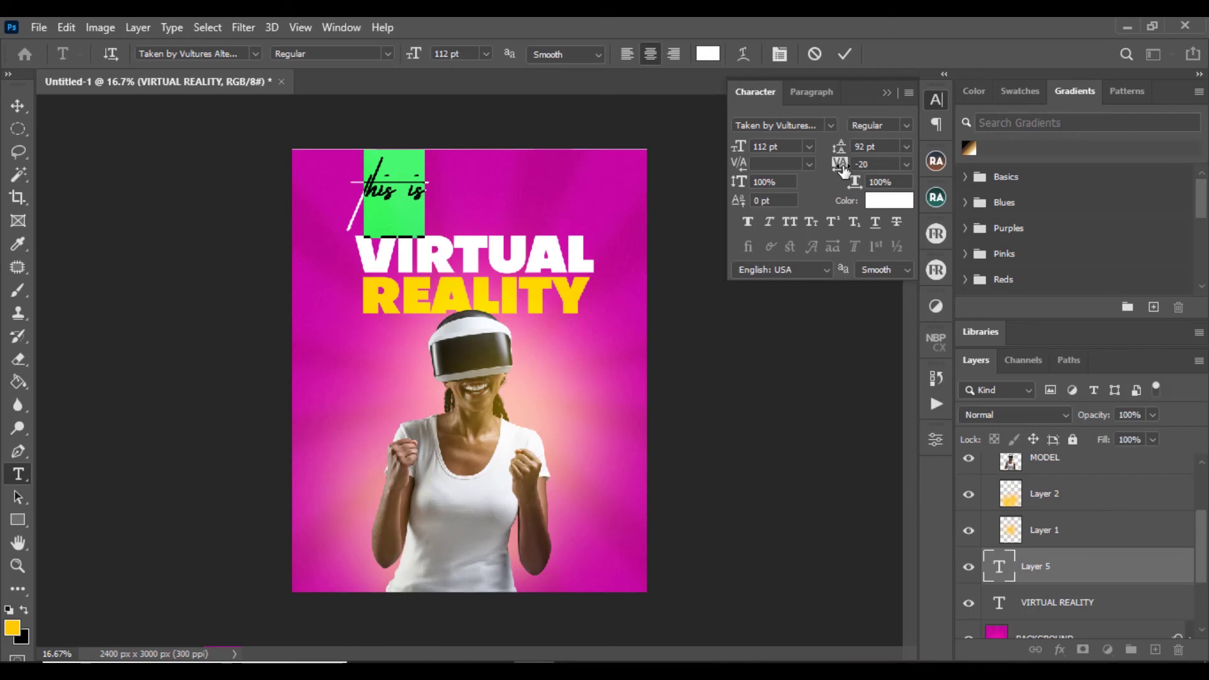
Set the tracking of the "This is" text to 0 and move it to sit centred just above VIRTUAL.
drag(842, 169, 850, 169)
click(844, 54)
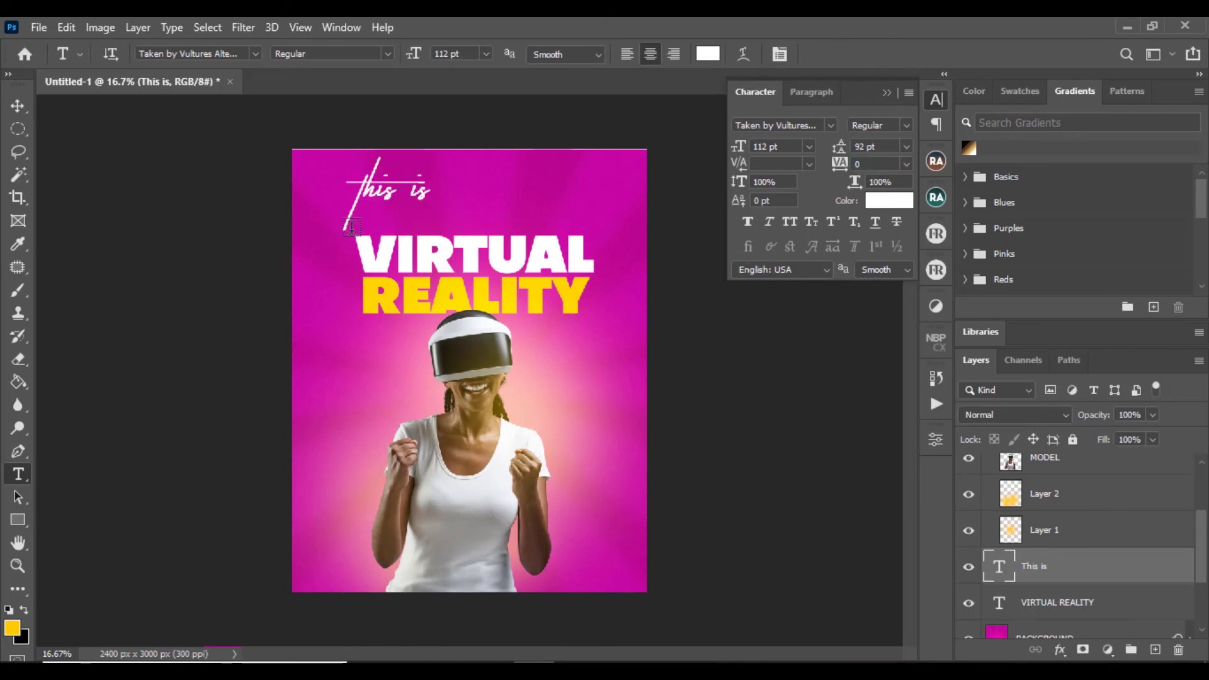
key(v)
drag(385, 198, 468, 228)
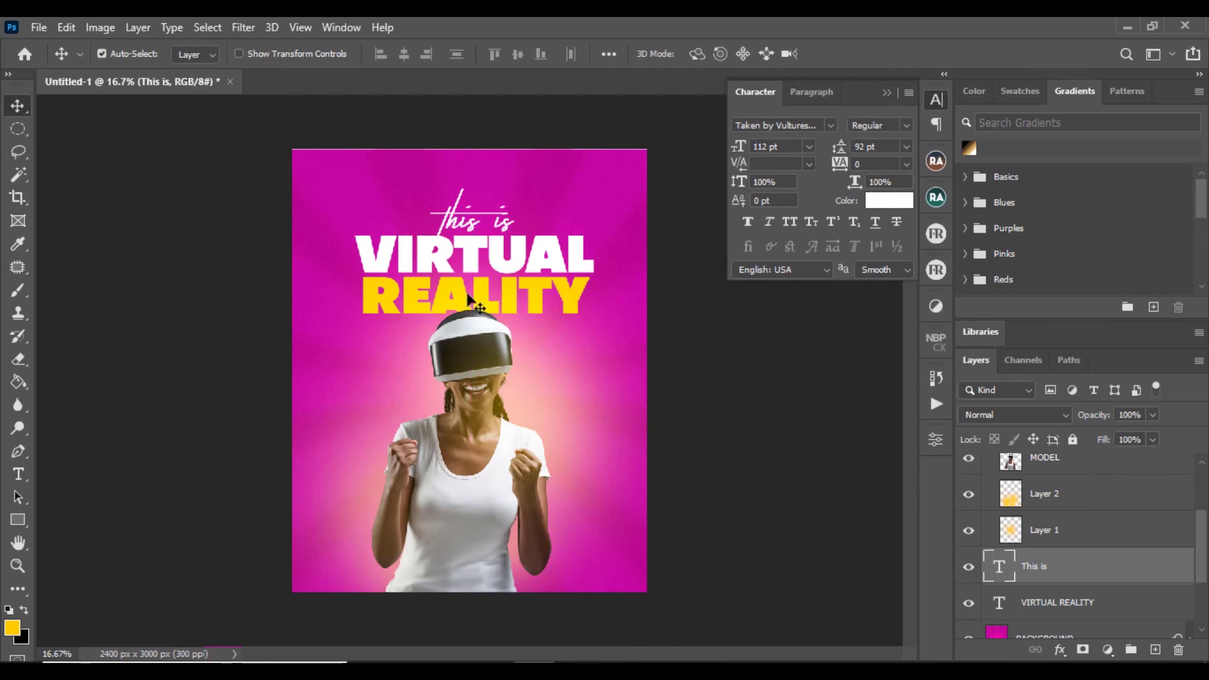
Place the PRINCEDYNAMIC SIGNATURE image from the KRE8TIF folder into the poster, positioned small in the poster's lower-left corner.
key(alt+Tab)
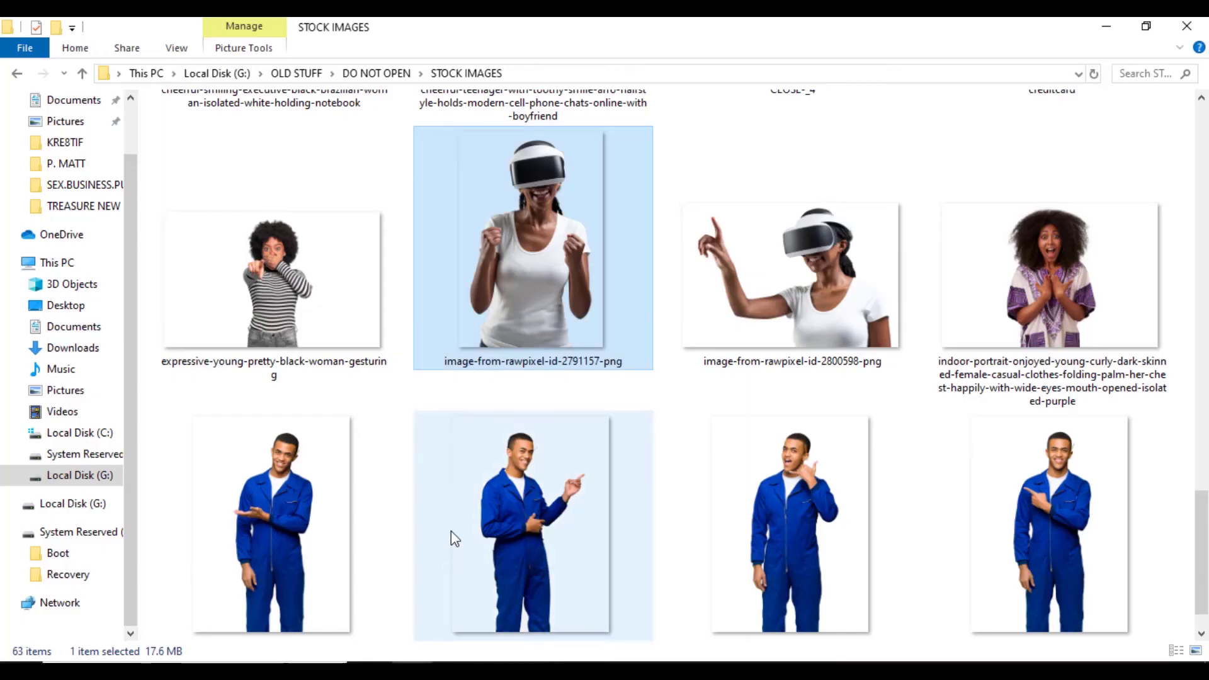
click(79, 144)
drag(1207, 313, 1184, 599)
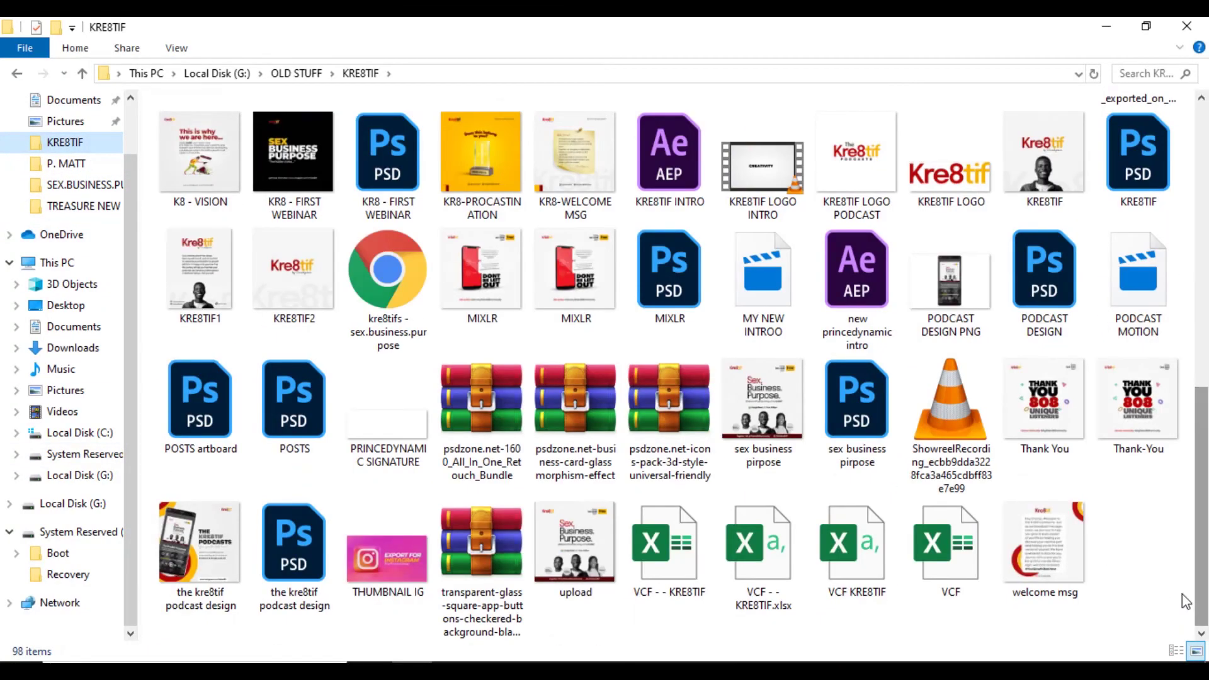
click(377, 430)
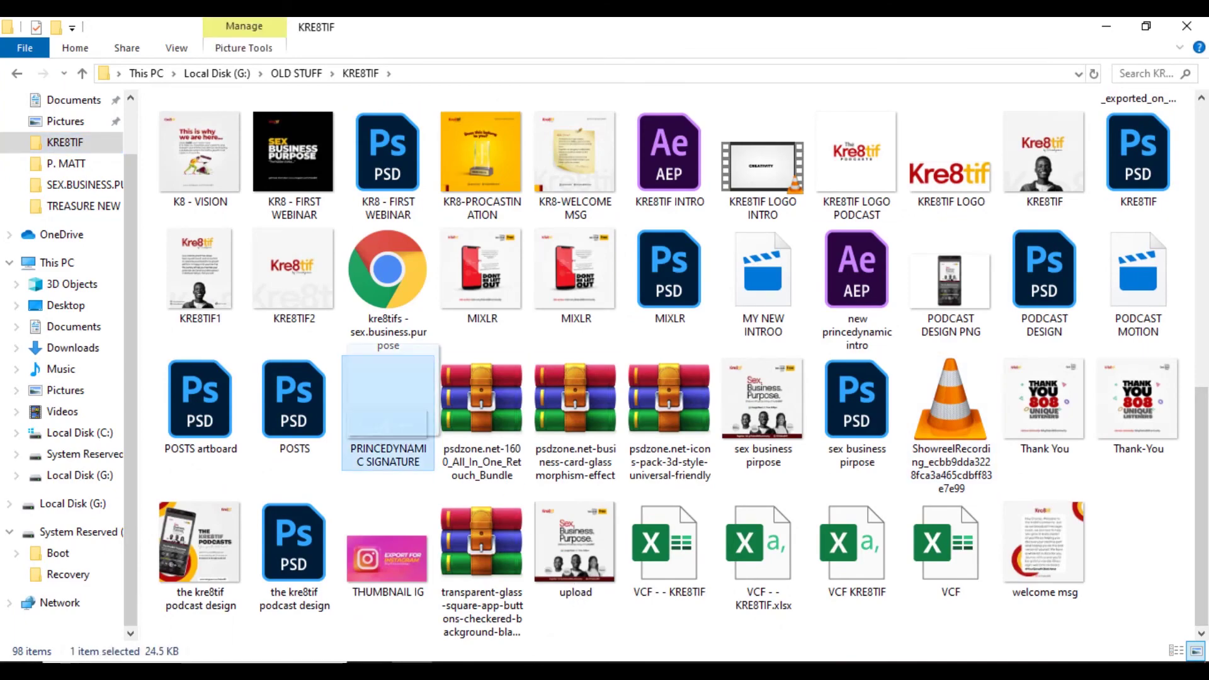
mouse_move(389, 409)
mouse_down()
mouse_move(535, 662)
mouse_move(504, 606)
mouse_up()
drag(568, 556, 573, 554)
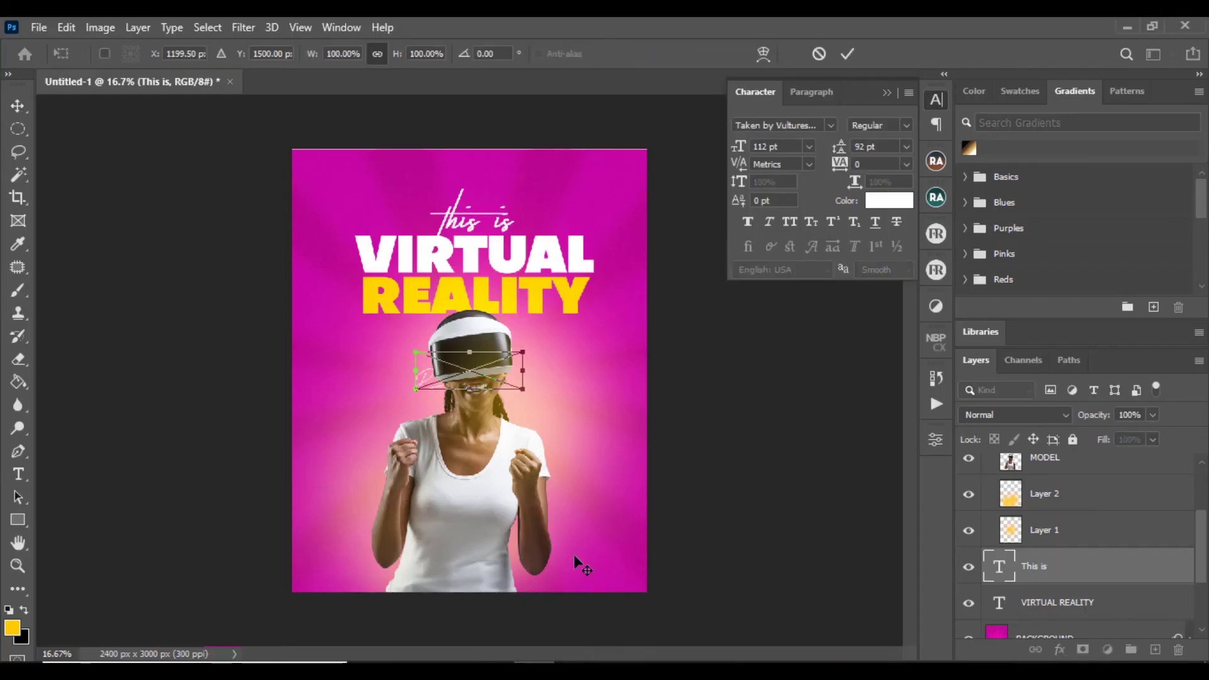
mouse_move(462, 403)
mouse_down()
mouse_move(469, 416)
mouse_move(365, 569)
mouse_move(426, 515)
mouse_up()
click(852, 51)
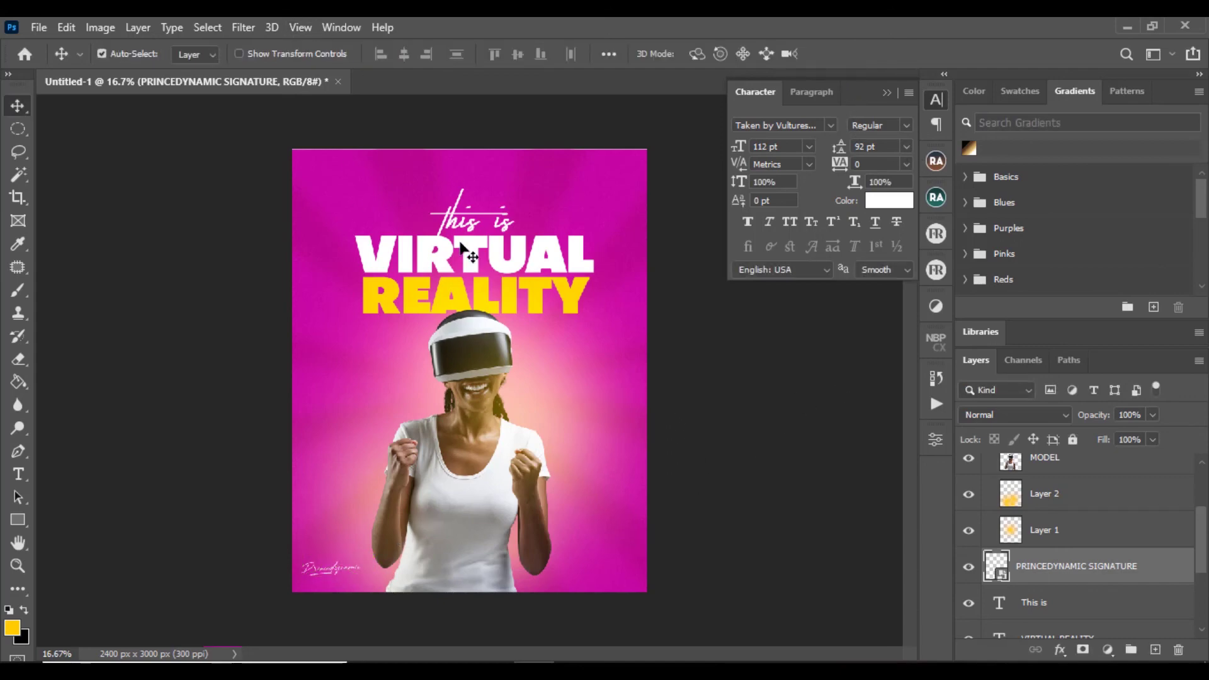
Examine the poster up close around the headset and as a whole.
key(ctrl+minus)
key(ctrl+minus)
key(ctrl+plus)
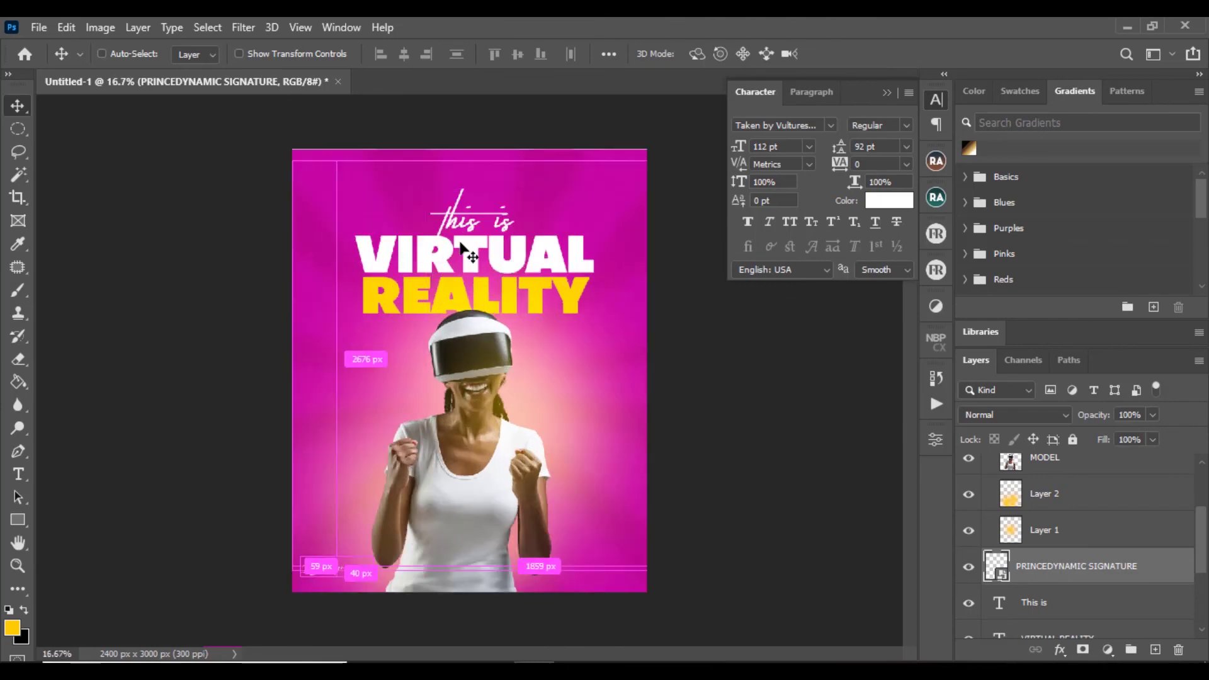
key(ctrl+plus)
key(ctrl+plus)
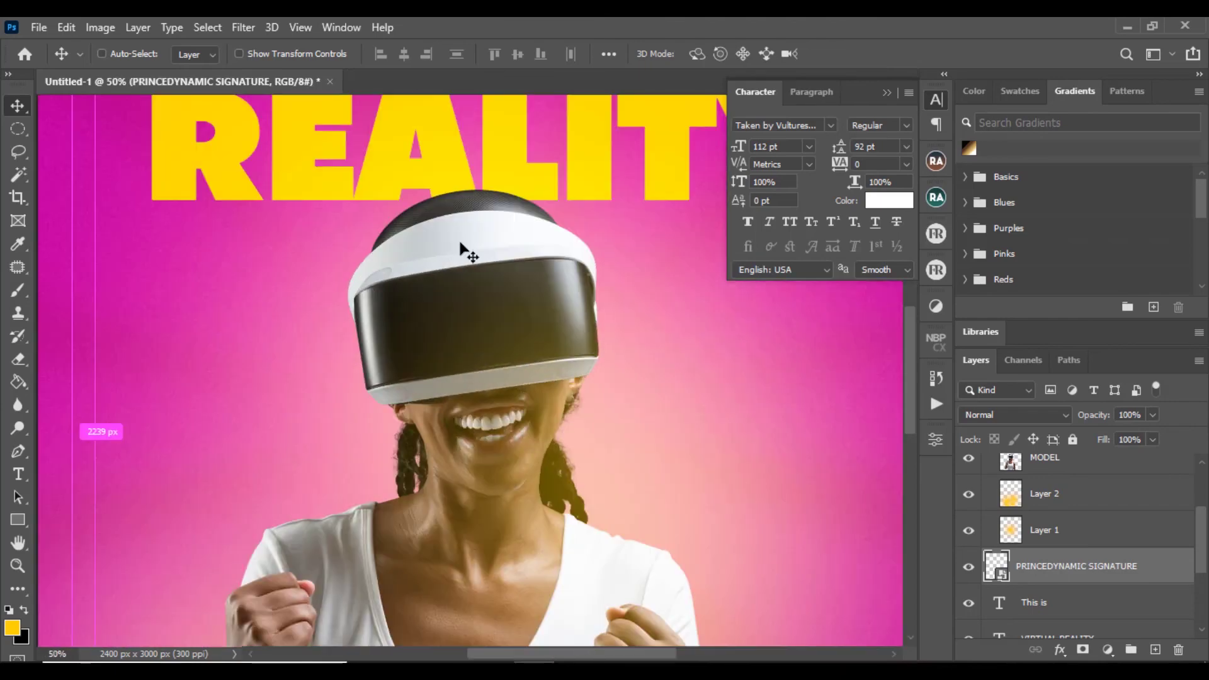
key(ctrl+minus)
key(ctrl+minus)
key(ctrl+minus)
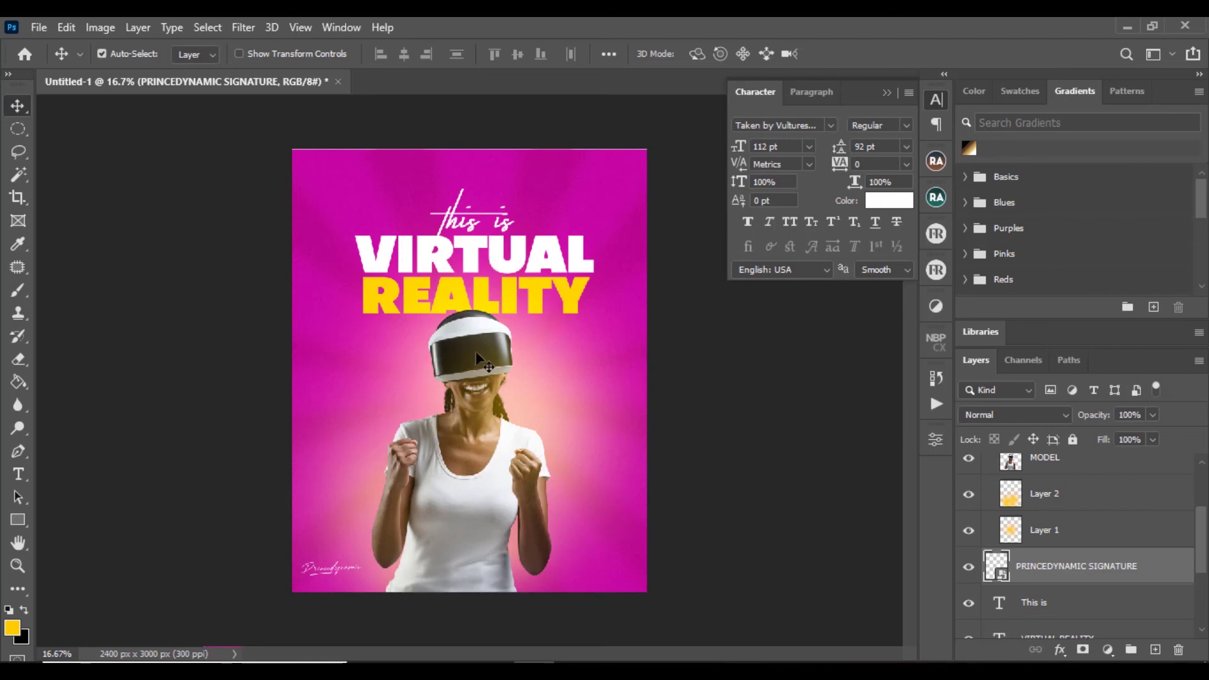
Try a yellow 900 px brush glow over the headset on a new layer above MODEL in Screen mode, and delete that layer.
key(ctrl+z)
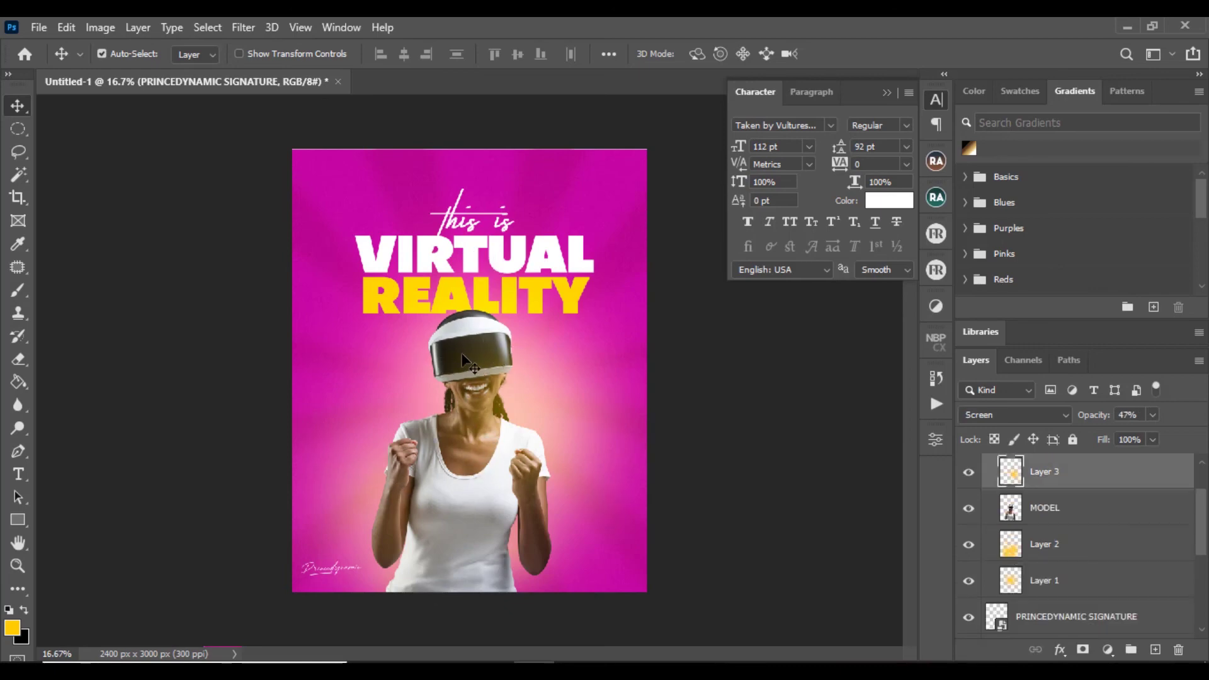
click(1107, 514)
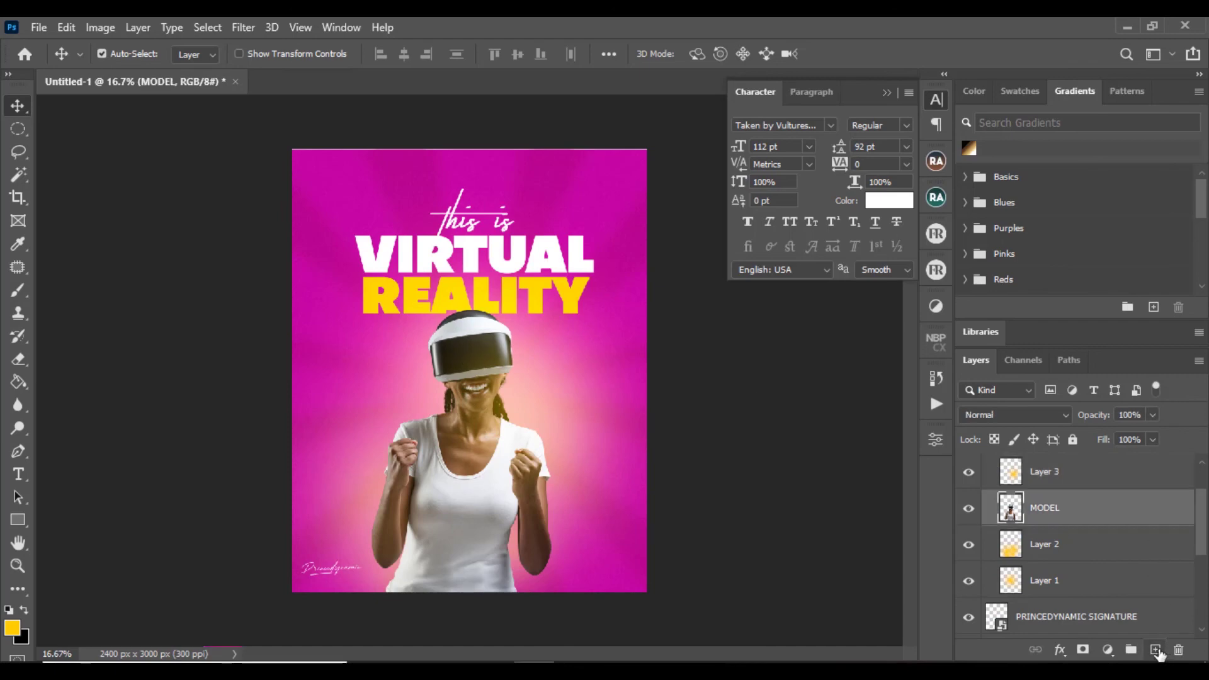
click(1156, 650)
key(b)
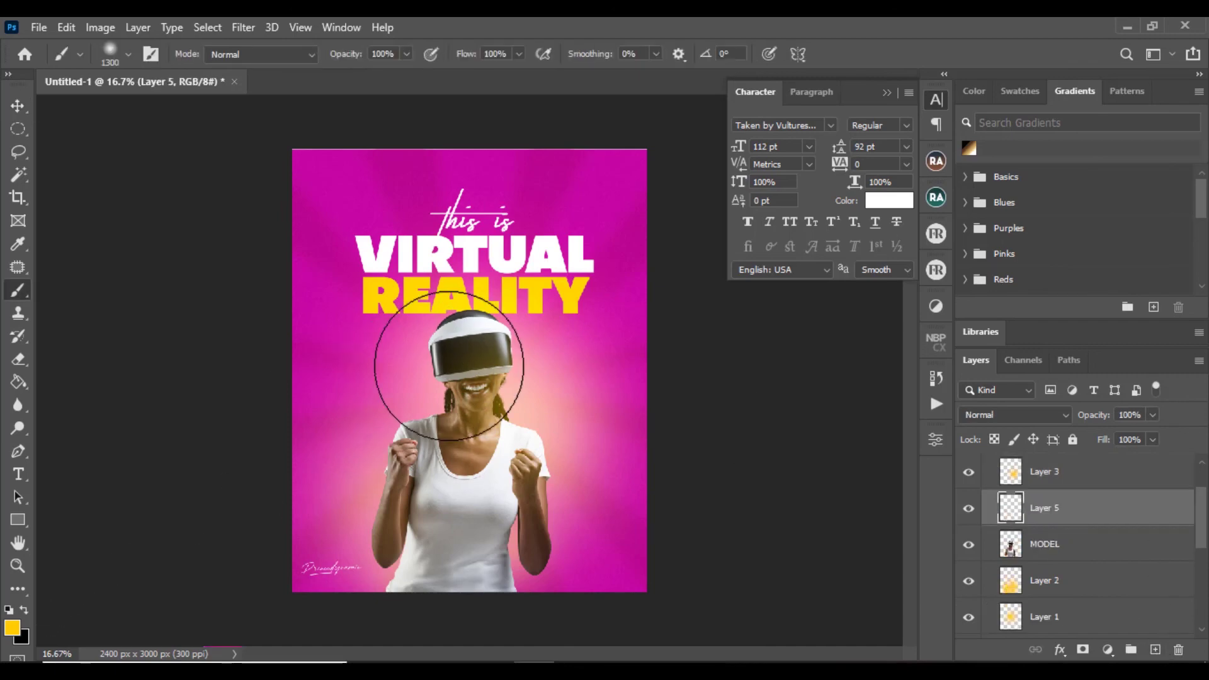
key(bracketleft)
key(bracketleft)
click(471, 358)
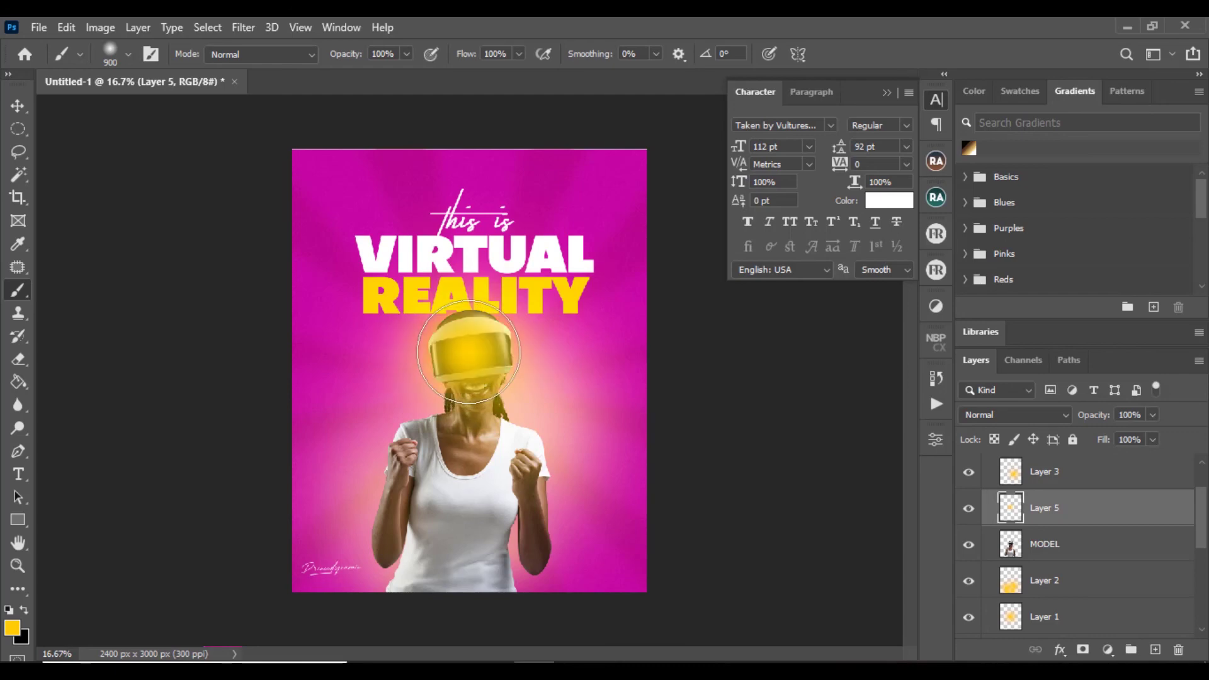
click(1048, 414)
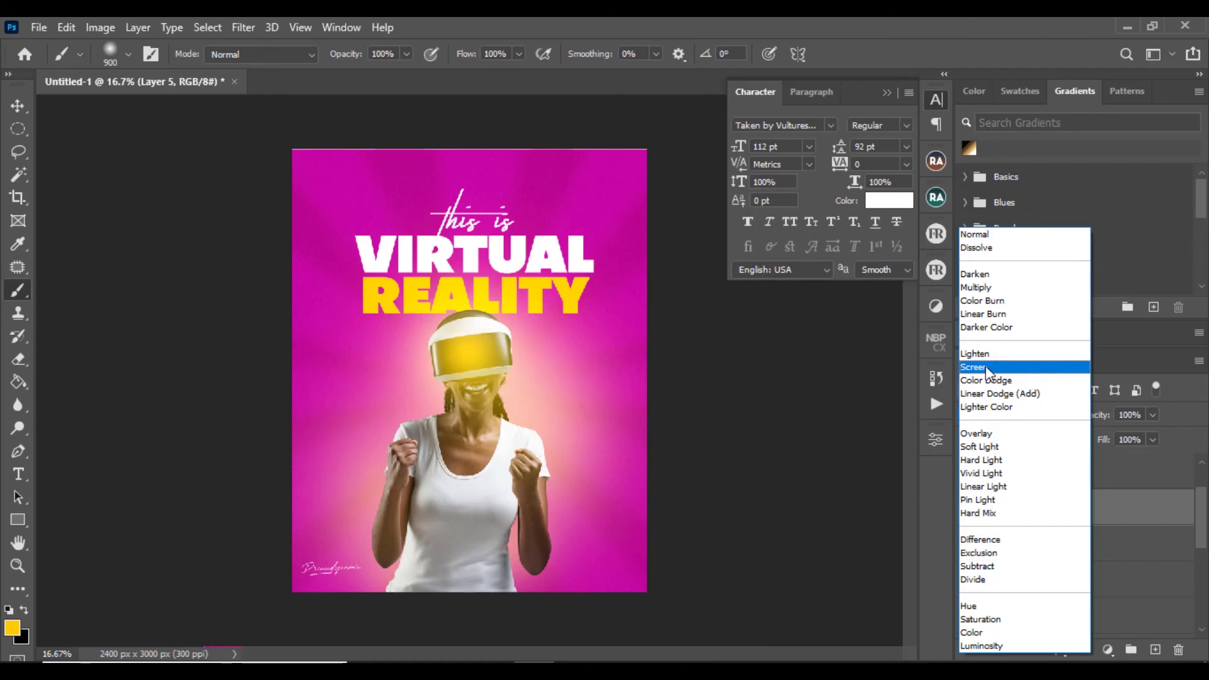
click(1027, 368)
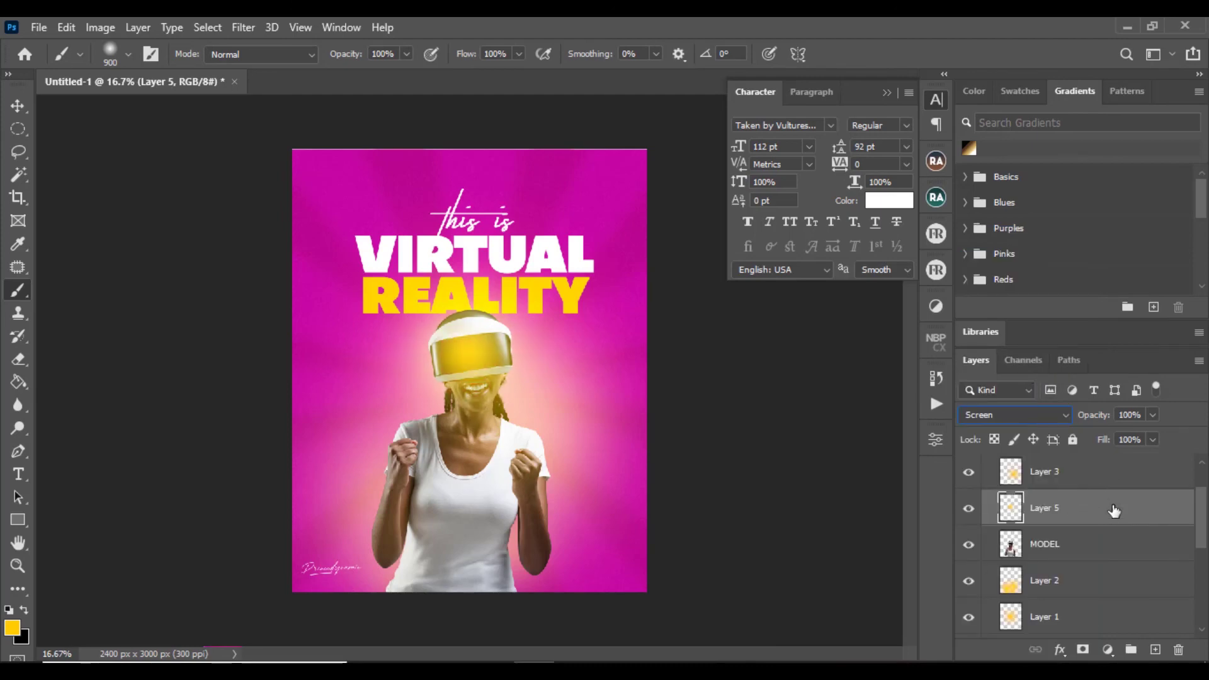
key(Delete)
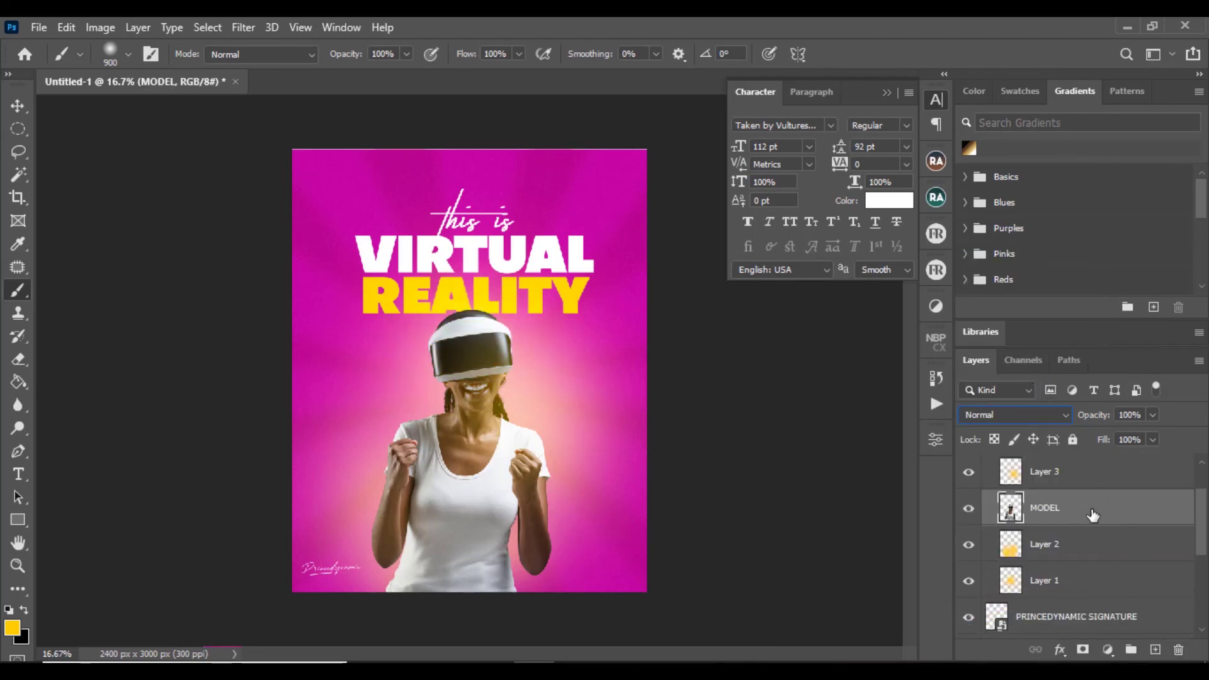
Add a new empty layer directly above MODEL for painting on the headset.
click(1155, 649)
key(ctrl+plus)
key(ctrl+plus)
key(ctrl+plus)
key(ctrl+plus)
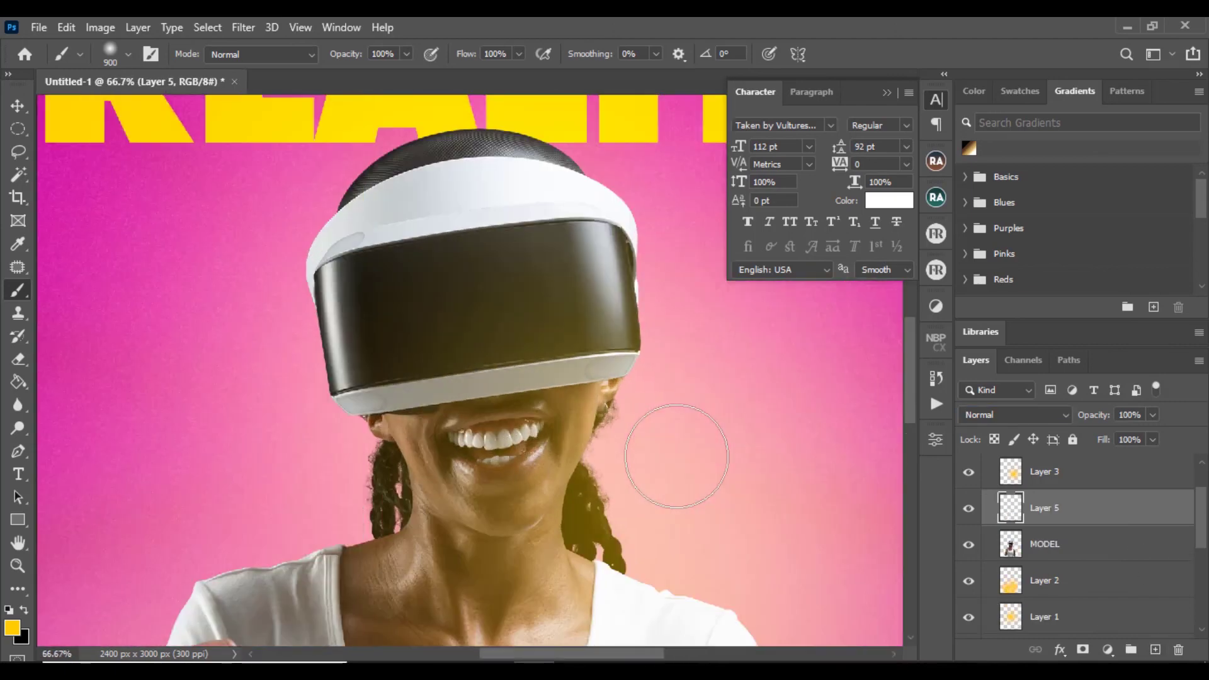
key(ctrl+plus)
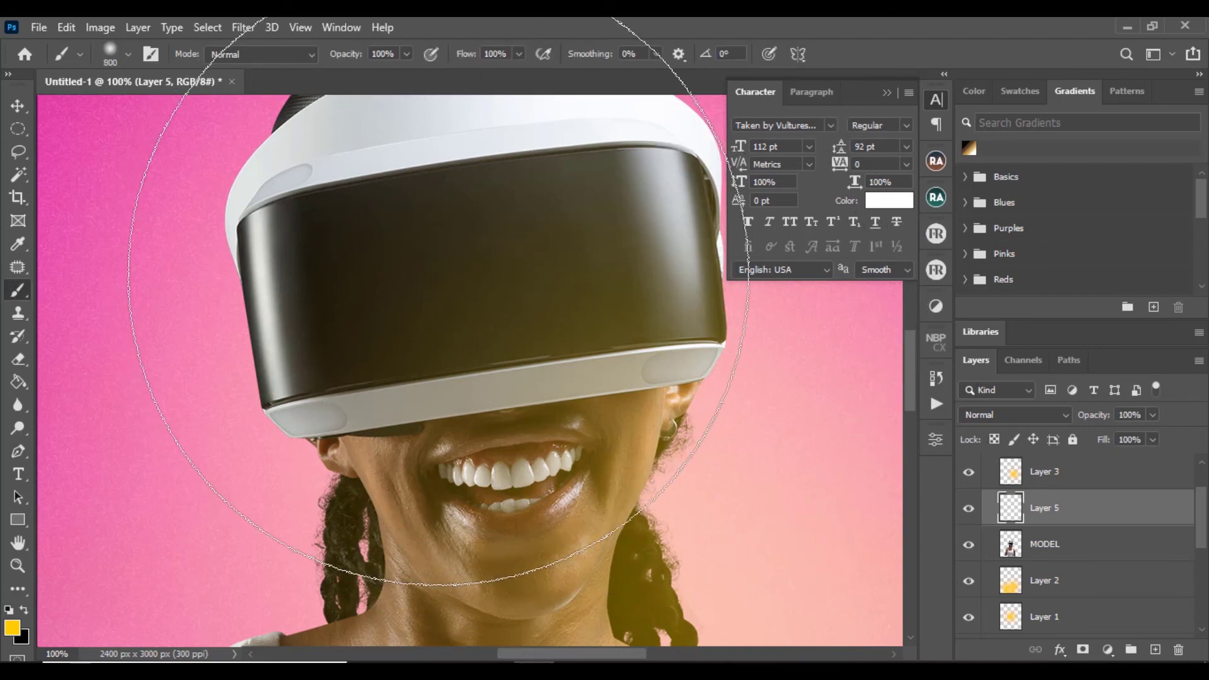
Paint the headset's dark visor white (ffffff) on the new layer with a soft brush, reducing it to 35 px for the edges.
key(bracketleft)
key(bracketleft)
key(bracketleft)
key(bracketleft)
key(bracketleft)
key(bracketleft)
key(bracketleft)
key(bracketleft)
key(bracketleft)
key(bracketleft)
key(bracketleft)
key(bracketleft)
key(bracketleft)
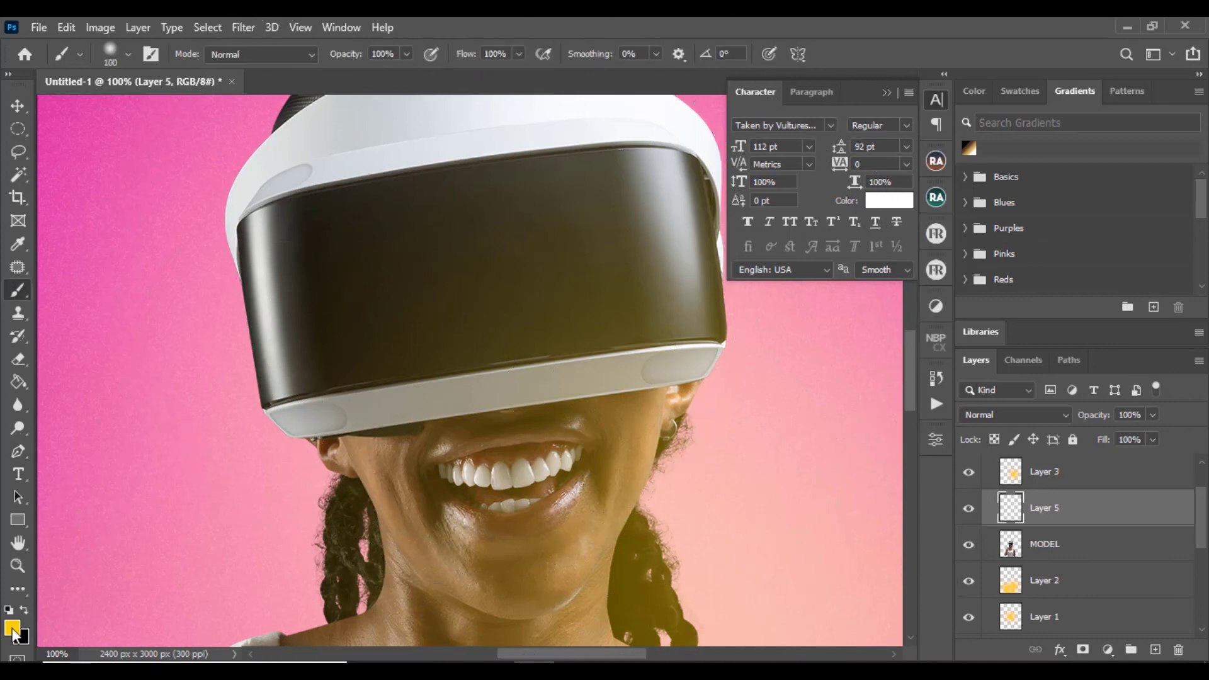
click(11, 632)
text(ffffff)
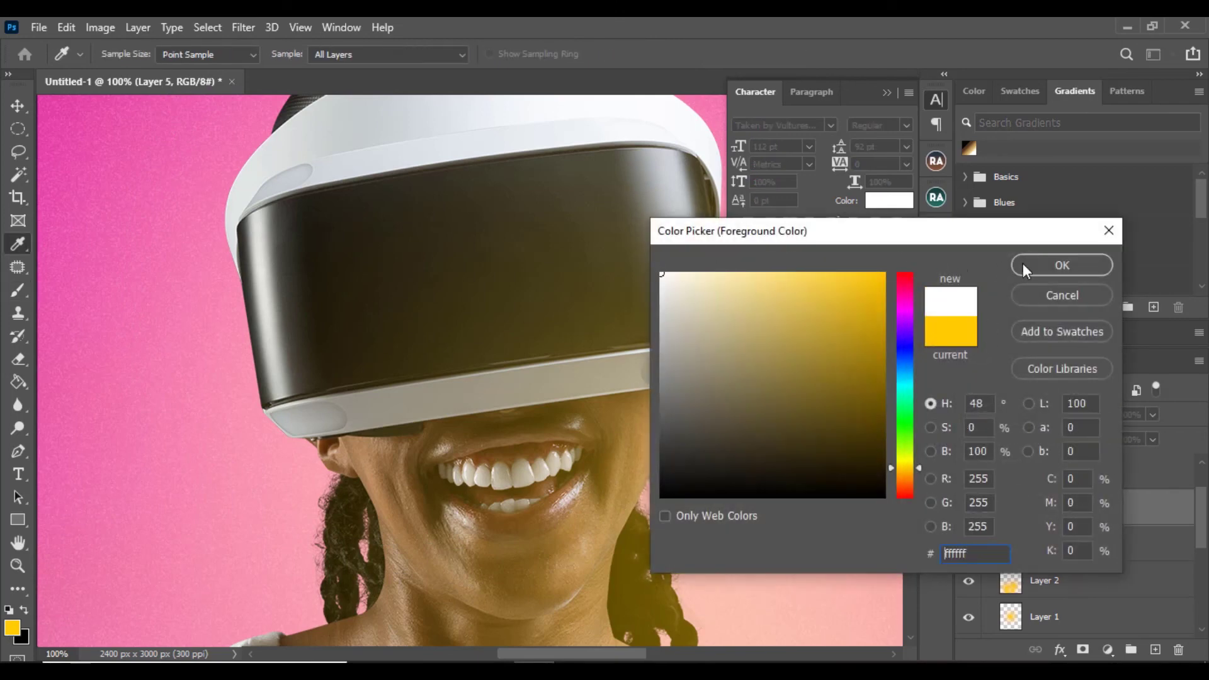
click(1057, 267)
key(bracketleft)
key(bracketleft)
key(bracketleft)
mouse_move(251, 215)
mouse_down()
mouse_move(281, 383)
mouse_move(632, 336)
mouse_move(709, 318)
mouse_move(677, 171)
mouse_move(487, 184)
mouse_move(238, 222)
mouse_move(333, 220)
mouse_move(286, 289)
mouse_move(344, 304)
mouse_move(365, 295)
mouse_move(293, 308)
mouse_move(323, 335)
mouse_move(449, 306)
mouse_move(464, 318)
mouse_move(305, 357)
mouse_move(270, 361)
mouse_move(570, 308)
mouse_move(694, 302)
mouse_move(564, 282)
mouse_move(435, 308)
mouse_move(373, 291)
mouse_move(358, 227)
mouse_move(493, 218)
mouse_move(515, 232)
mouse_move(452, 243)
mouse_move(558, 225)
mouse_move(493, 211)
mouse_move(503, 187)
mouse_move(659, 165)
mouse_move(648, 248)
mouse_move(627, 219)
mouse_move(615, 292)
mouse_move(541, 315)
mouse_move(658, 303)
mouse_move(679, 275)
mouse_move(672, 196)
mouse_move(687, 204)
mouse_move(696, 320)
mouse_move(687, 200)
mouse_move(649, 170)
mouse_move(595, 168)
mouse_move(278, 224)
mouse_move(266, 271)
mouse_move(281, 337)
mouse_move(259, 238)
mouse_move(279, 342)
mouse_move(267, 399)
mouse_move(580, 334)
mouse_up()
key(bracketleft)
key(bracketleft)
key(bracketleft)
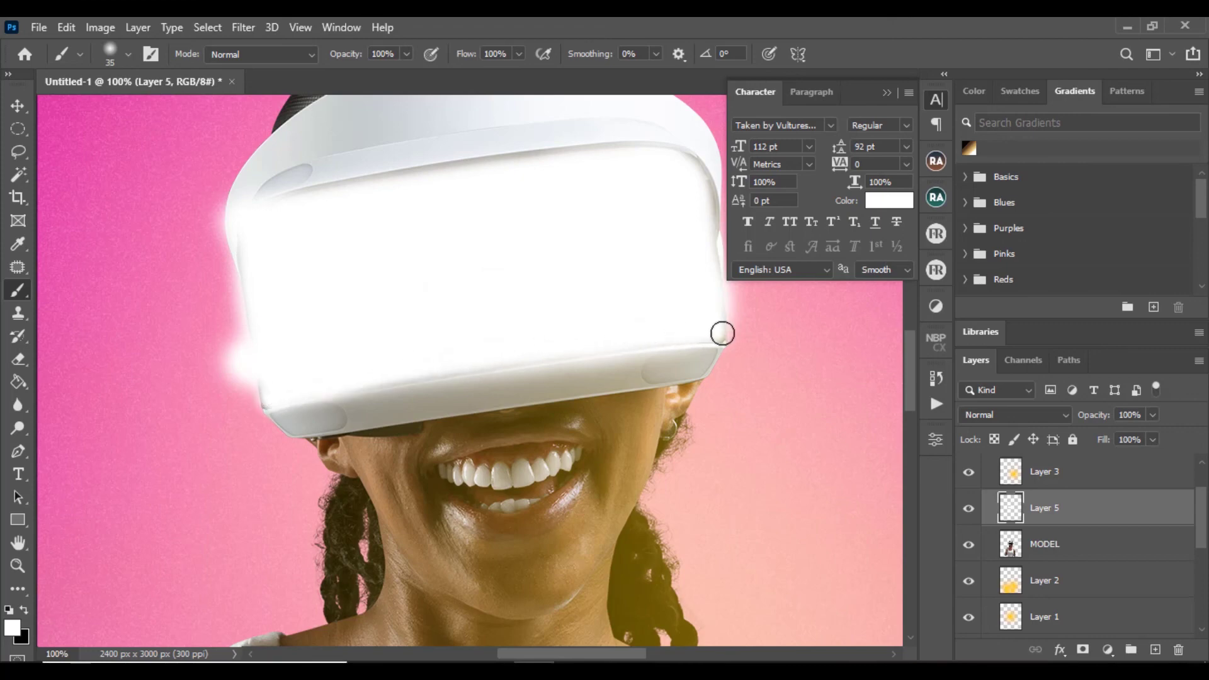
Erase the white paint spilling past the visor's lower-left edge with a soft 100 px eraser.
click(18, 103)
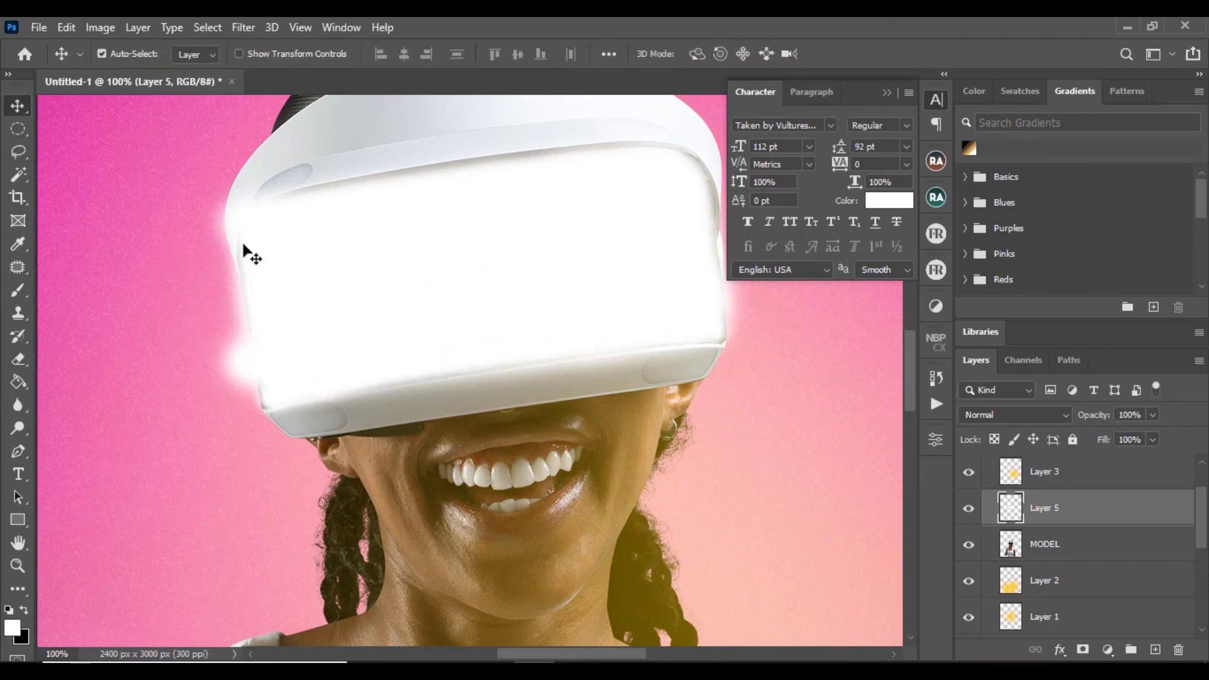
key(e)
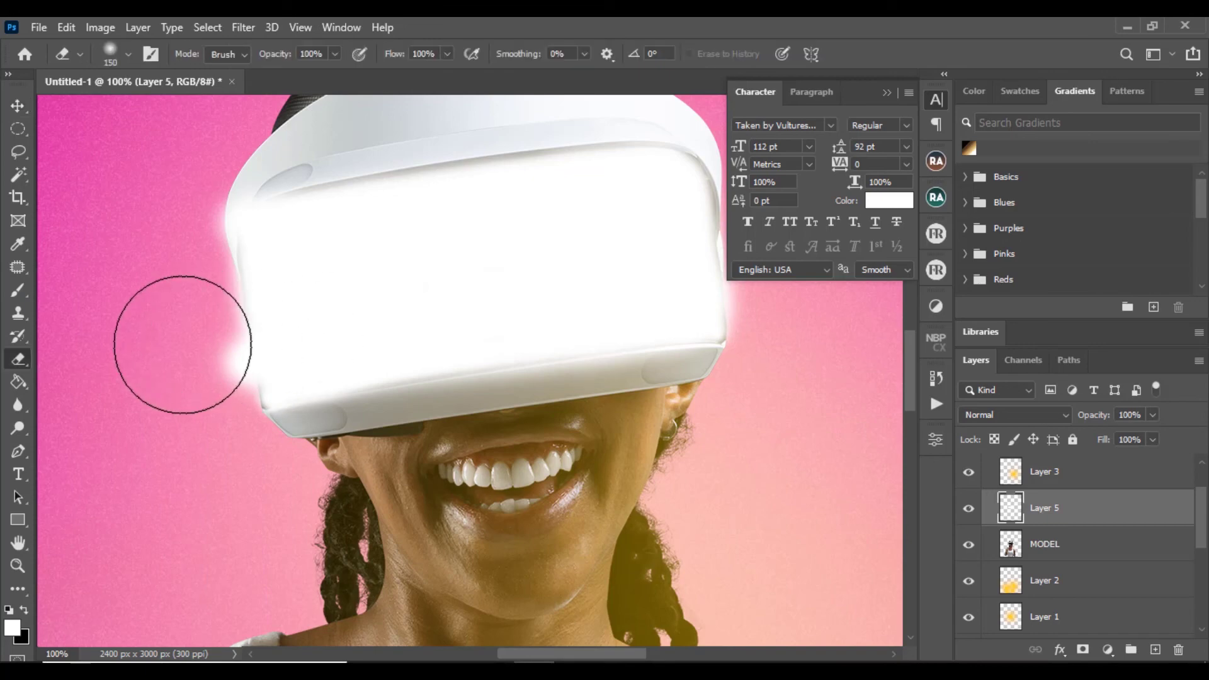
key(bracketleft)
key(bracketleft)
drag(202, 343, 221, 424)
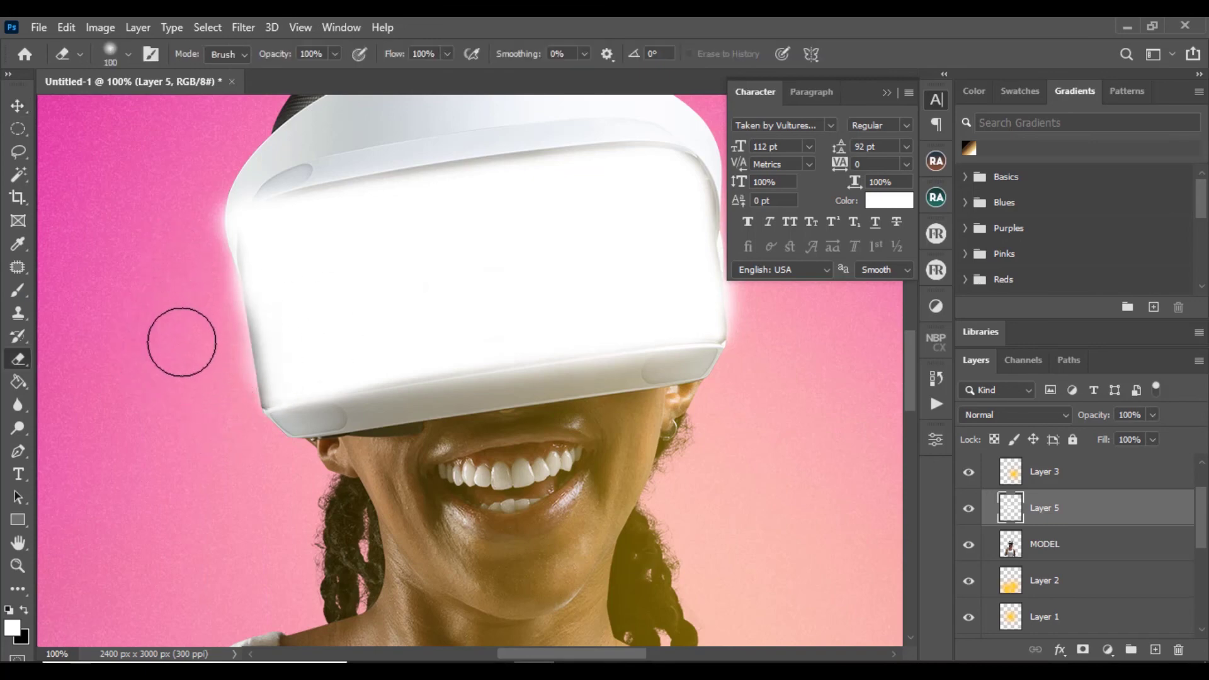
click(18, 105)
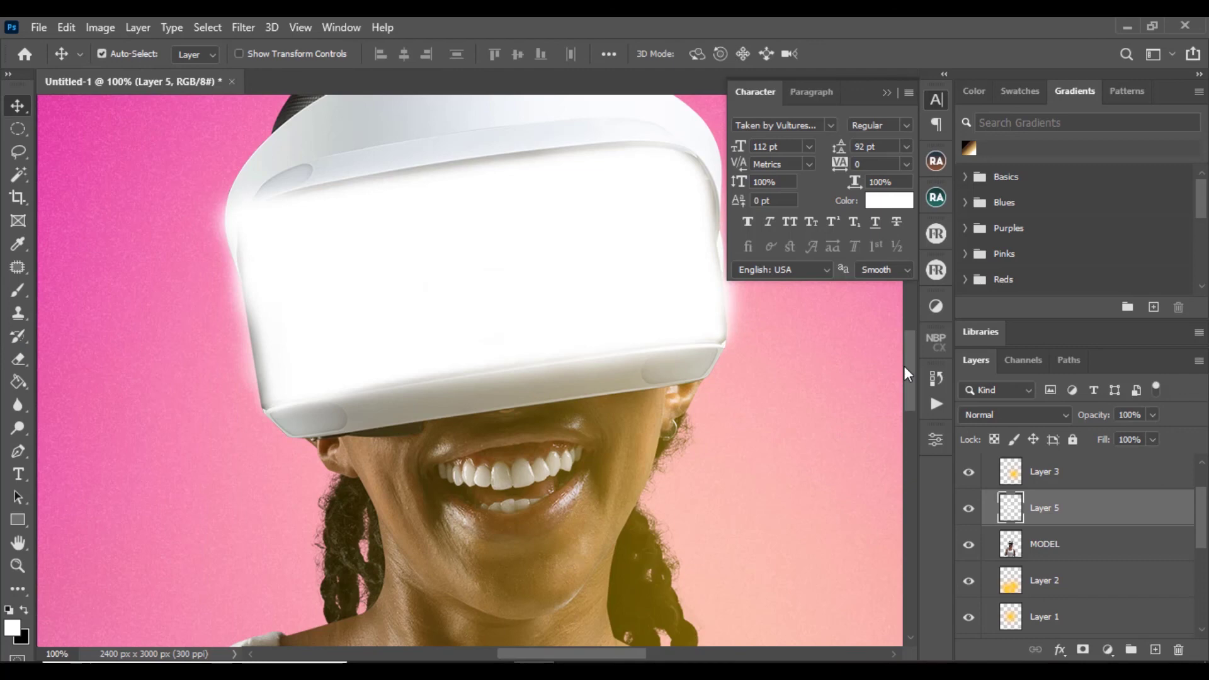
Try the visor paint layer in Screen mode and set its blend mode to Soft Light.
click(1021, 415)
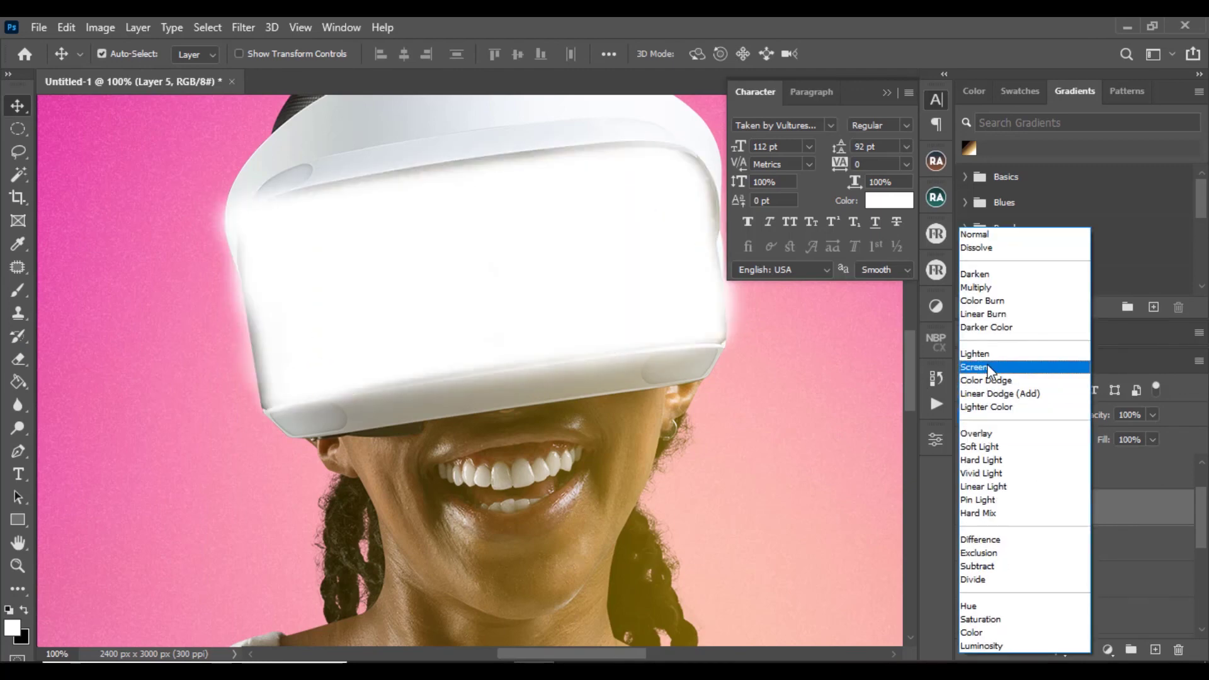
click(988, 367)
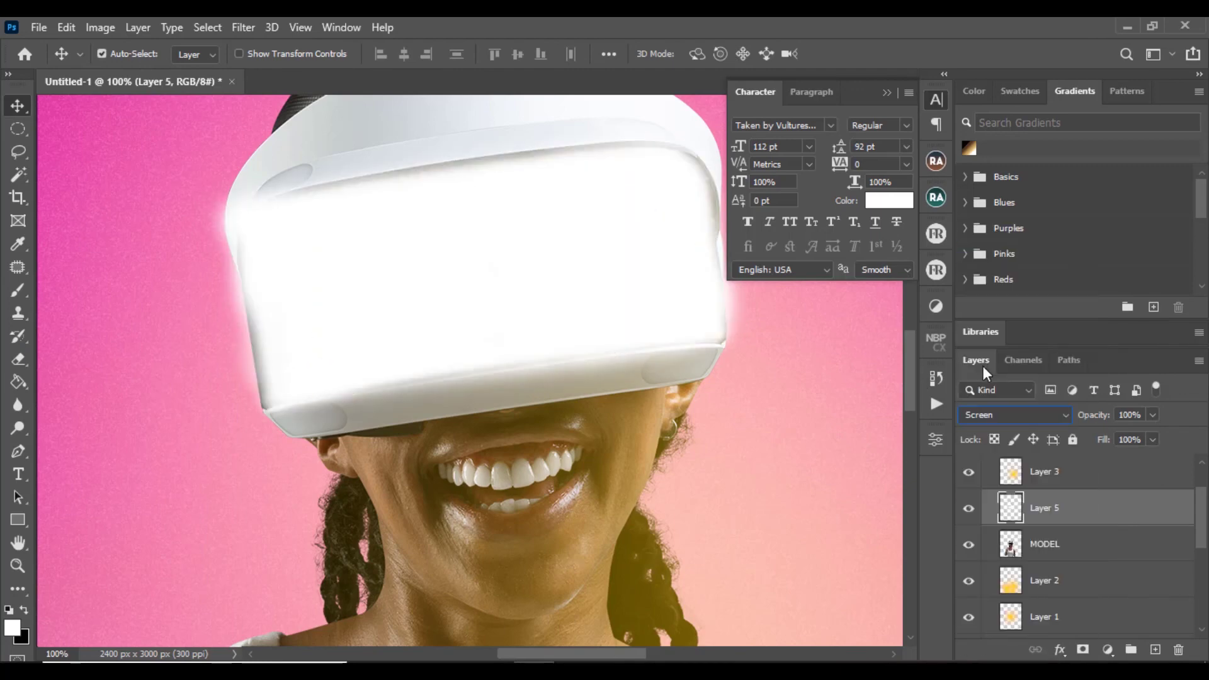
click(1153, 414)
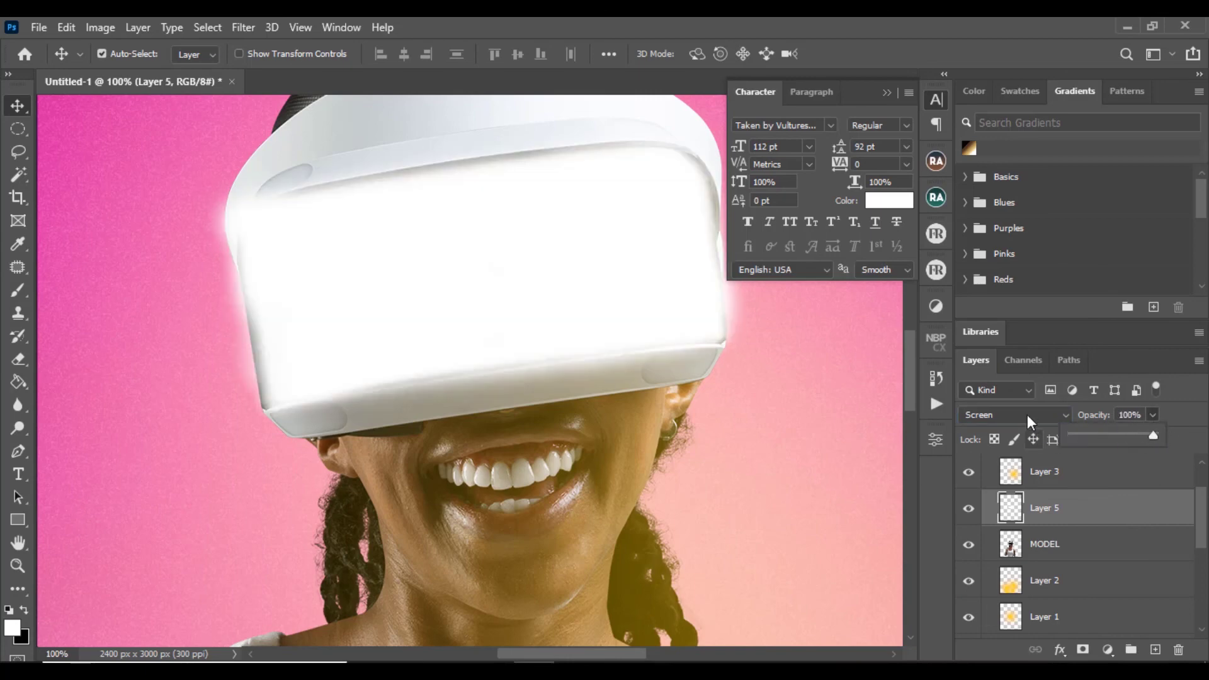
click(1041, 414)
click(1041, 415)
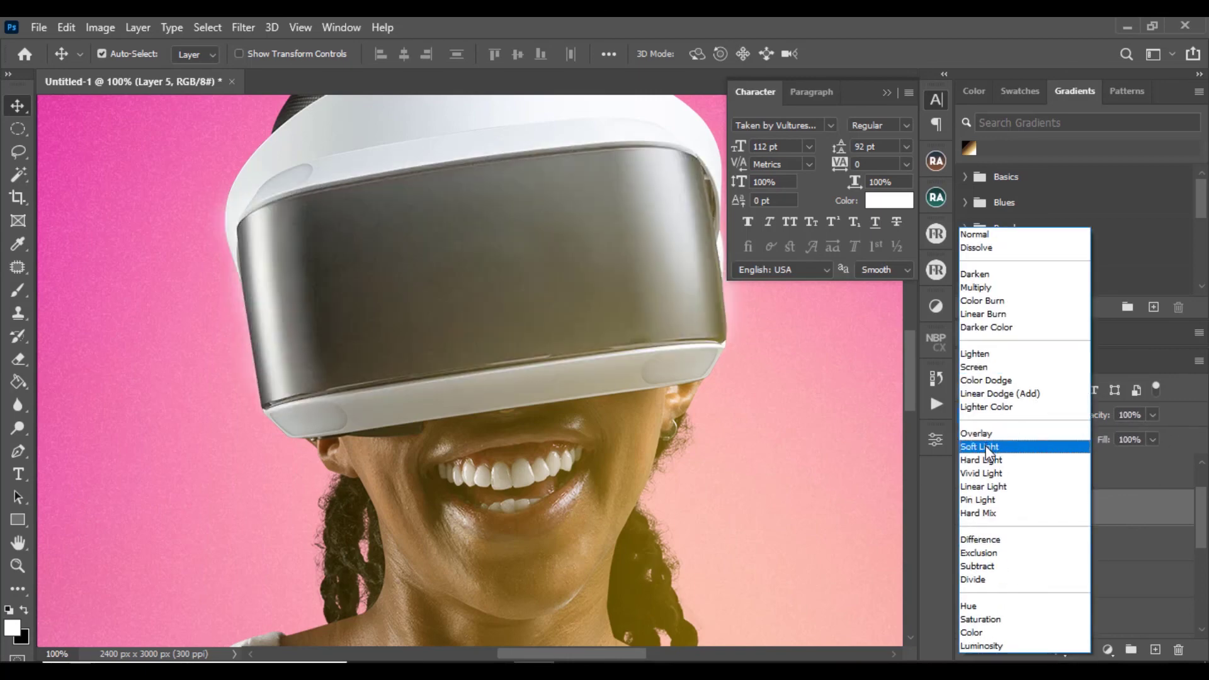
click(987, 447)
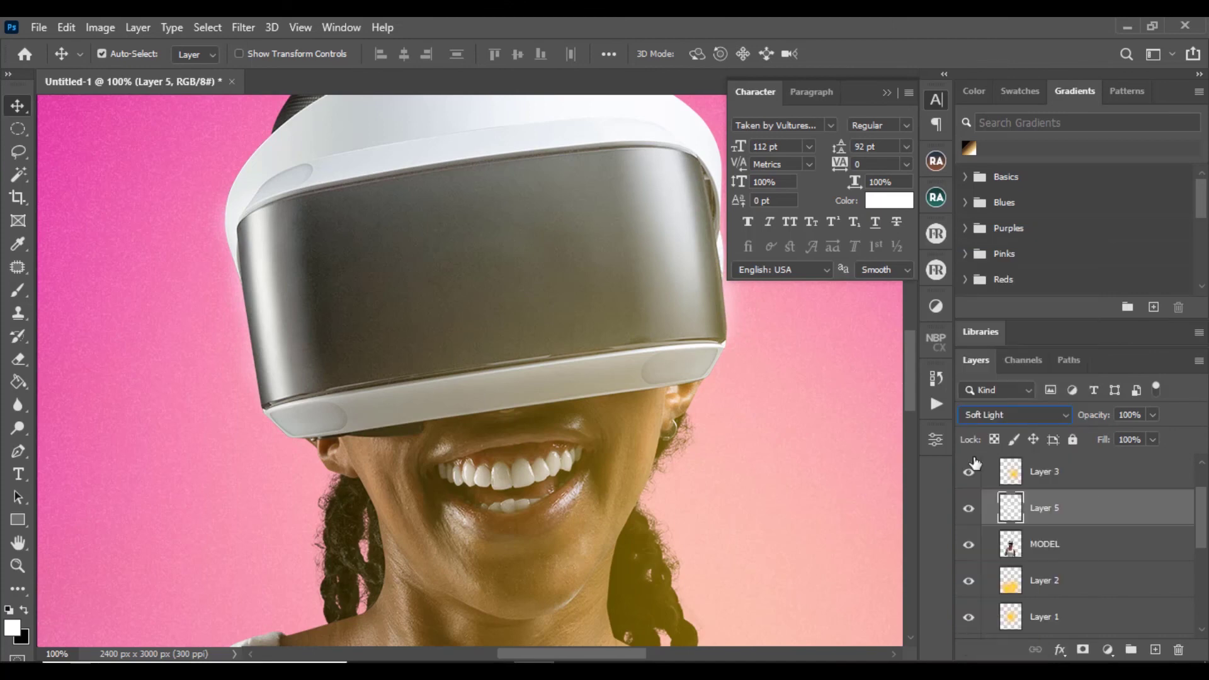
Compare the poster with and without the visor highlight, and lower the highlight layer's opacity to 52%.
click(968, 507)
click(969, 508)
key(ctrl+minus)
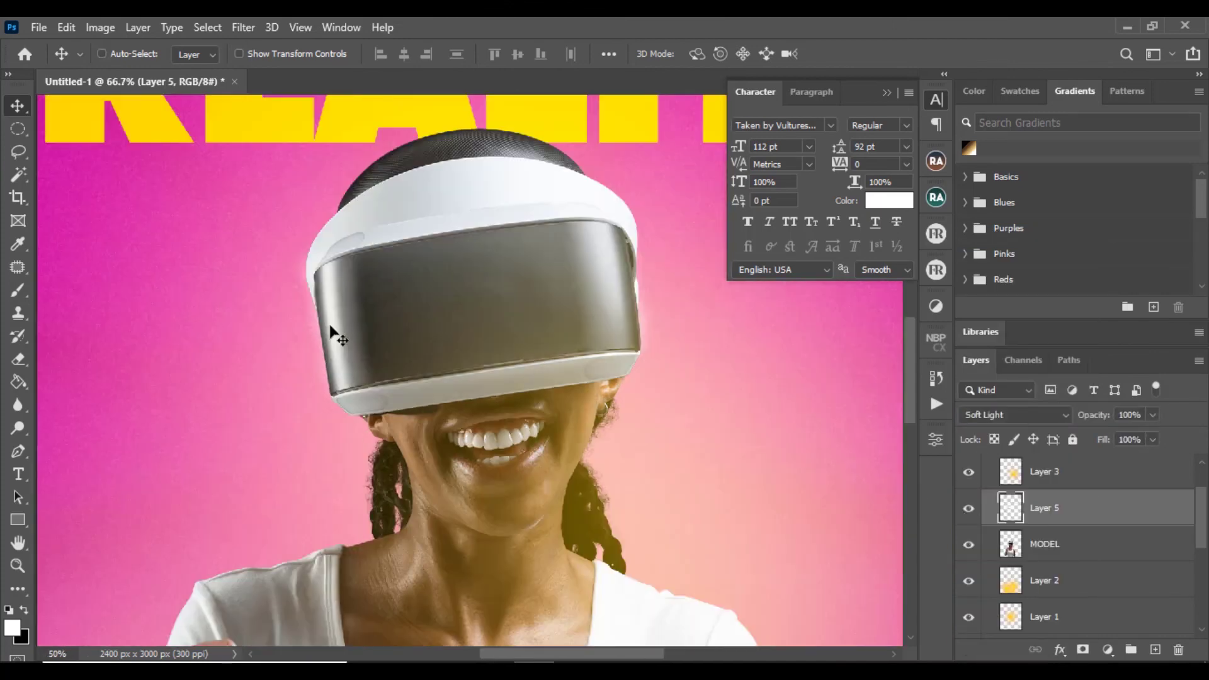
key(ctrl+minus)
key(ctrl+minus)
key(ctrl+minus)
key(ctrl+minus)
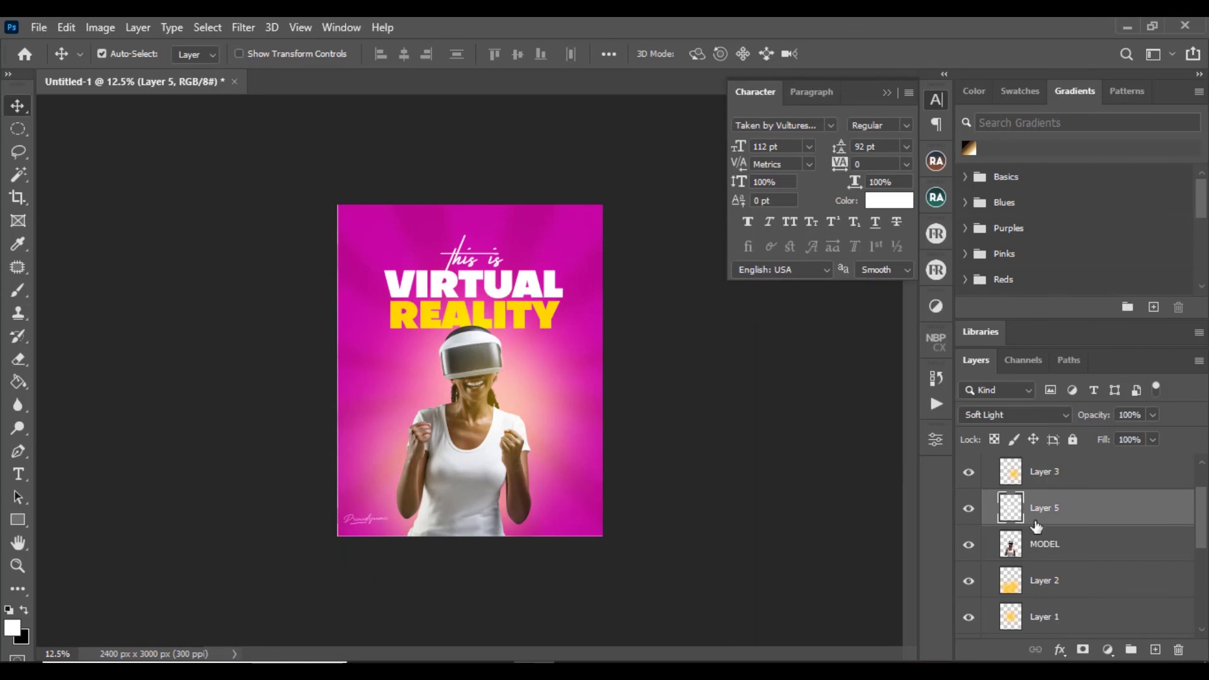
click(971, 508)
click(971, 507)
click(971, 508)
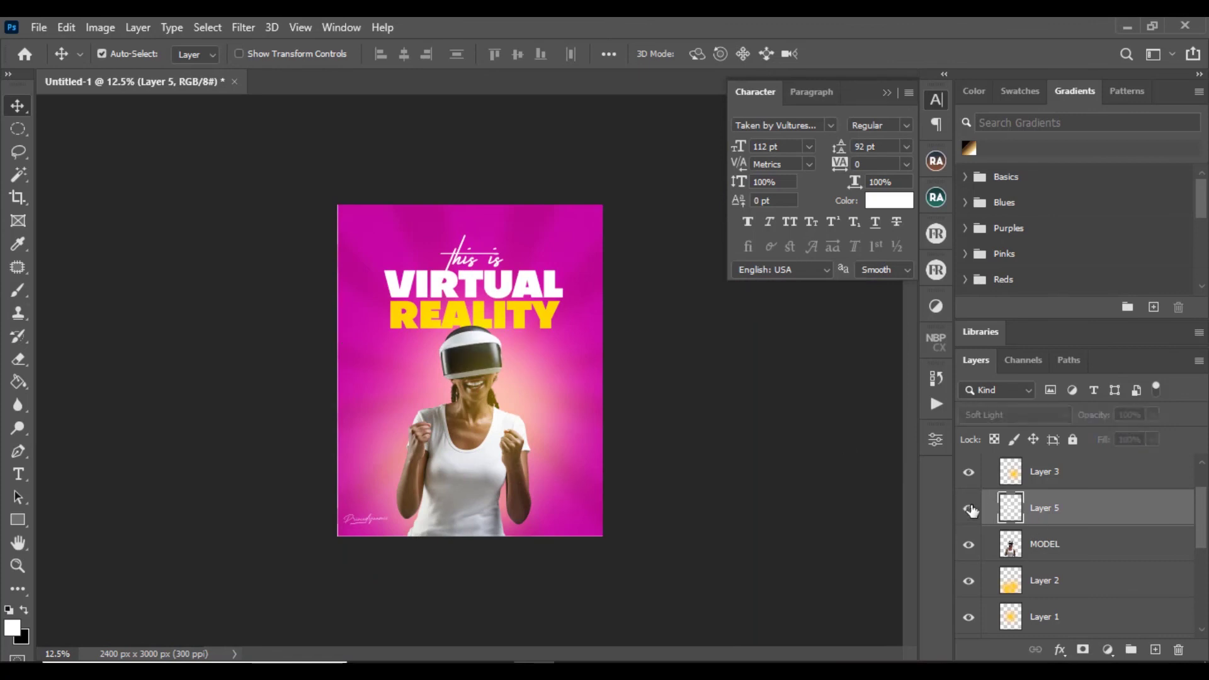
click(971, 508)
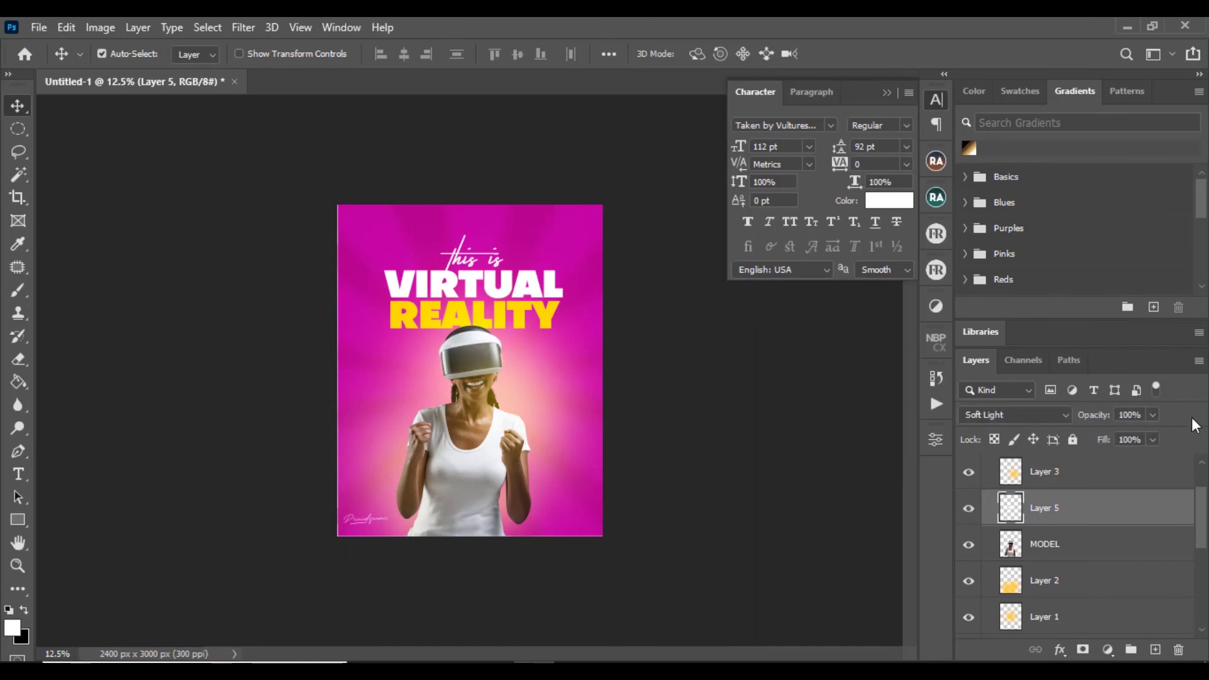
click(1152, 416)
drag(1146, 437, 1137, 427)
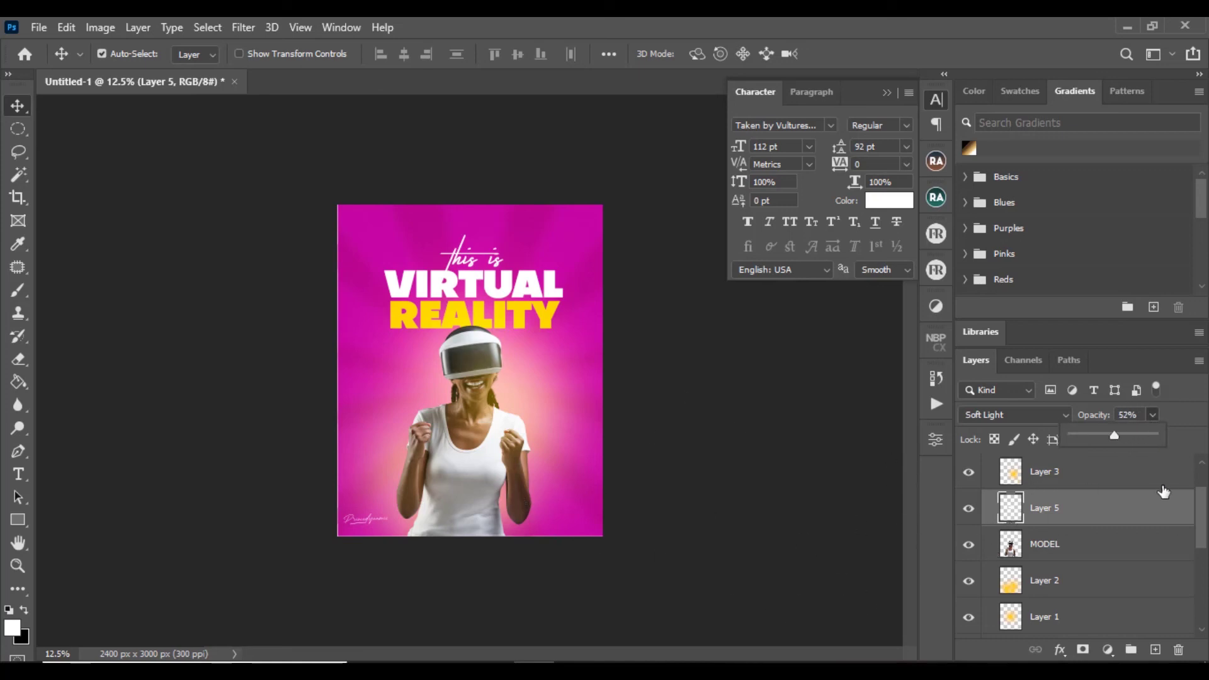
Group everything from the collapsed MODEL & LIGHTS group down to the BACKGROUND layer, and name the group ALL.
scroll(1045, 472, up, 2)
click(988, 466)
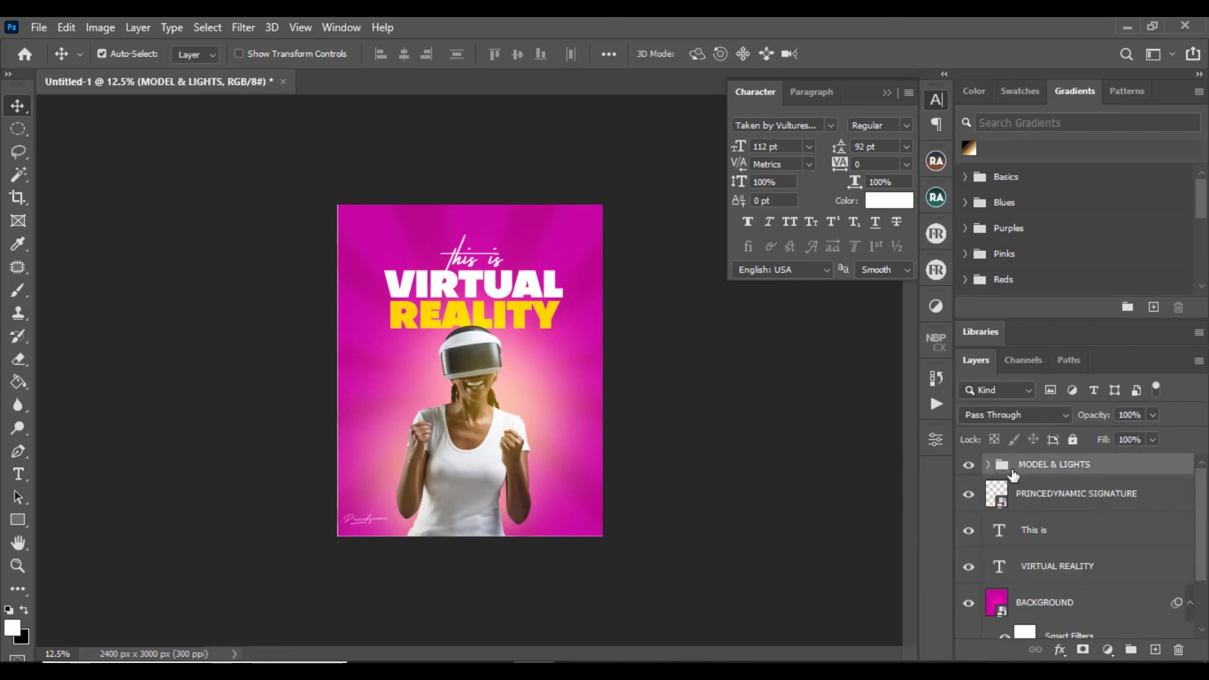
shift+click(1123, 607)
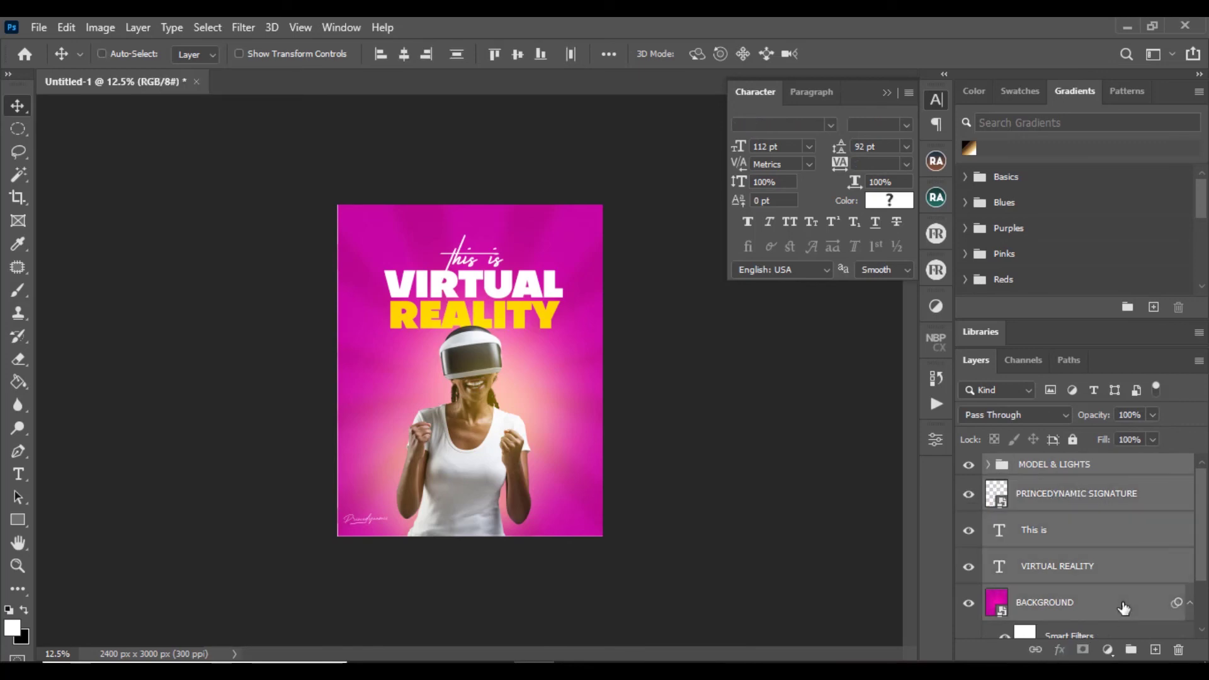
key(ctrl)
key(ctrl+g)
double_click(1035, 465)
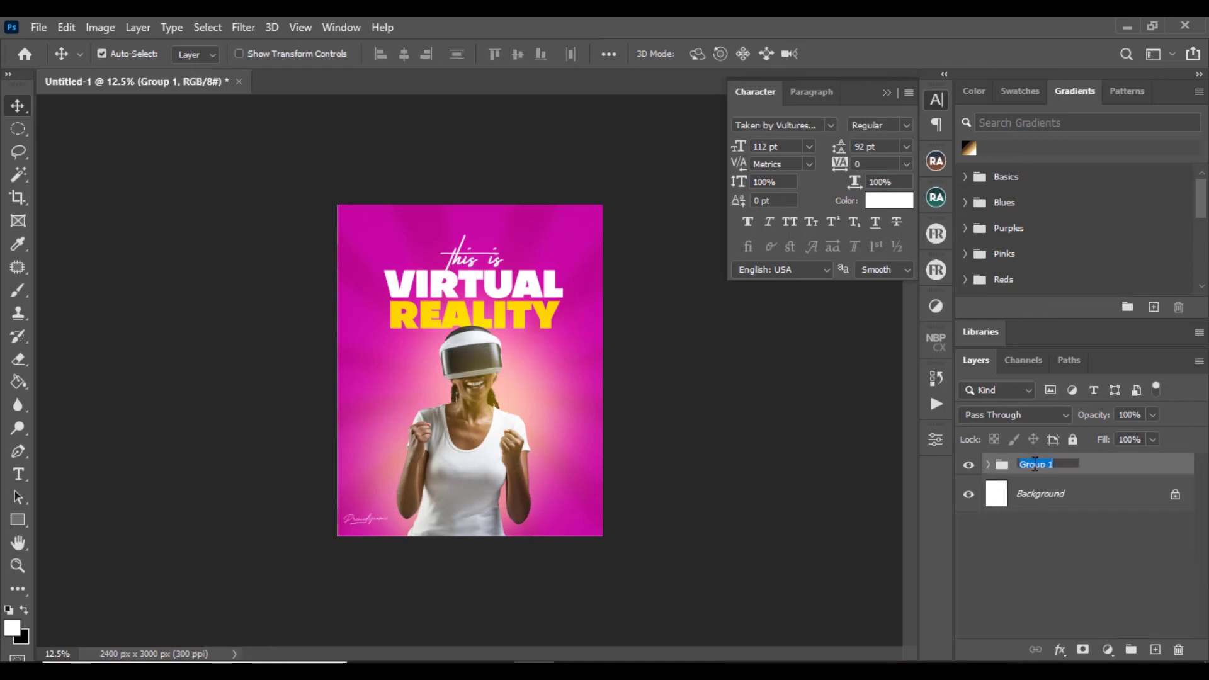
text(ALL)
key(Return)
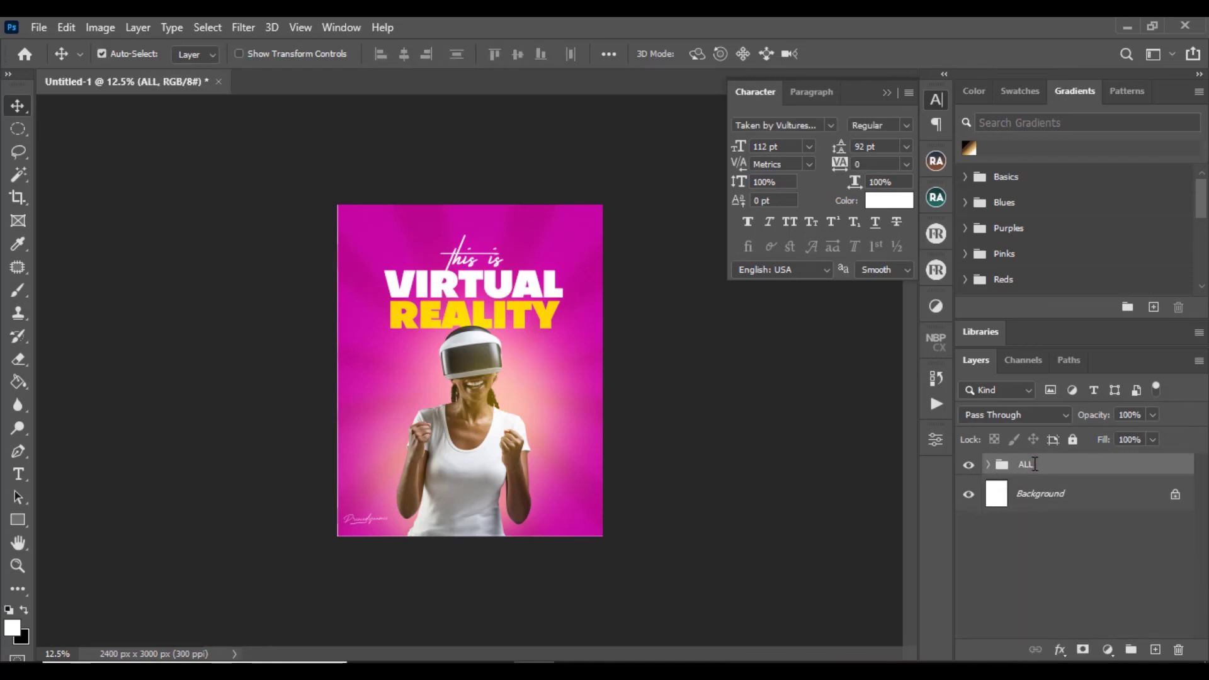
Stamp all visible artwork into a new merged layer above ALL, hide the ALL group, and check the merged layer's visibility.
key(ctrl)
key(ctrl+shift+alt+e)
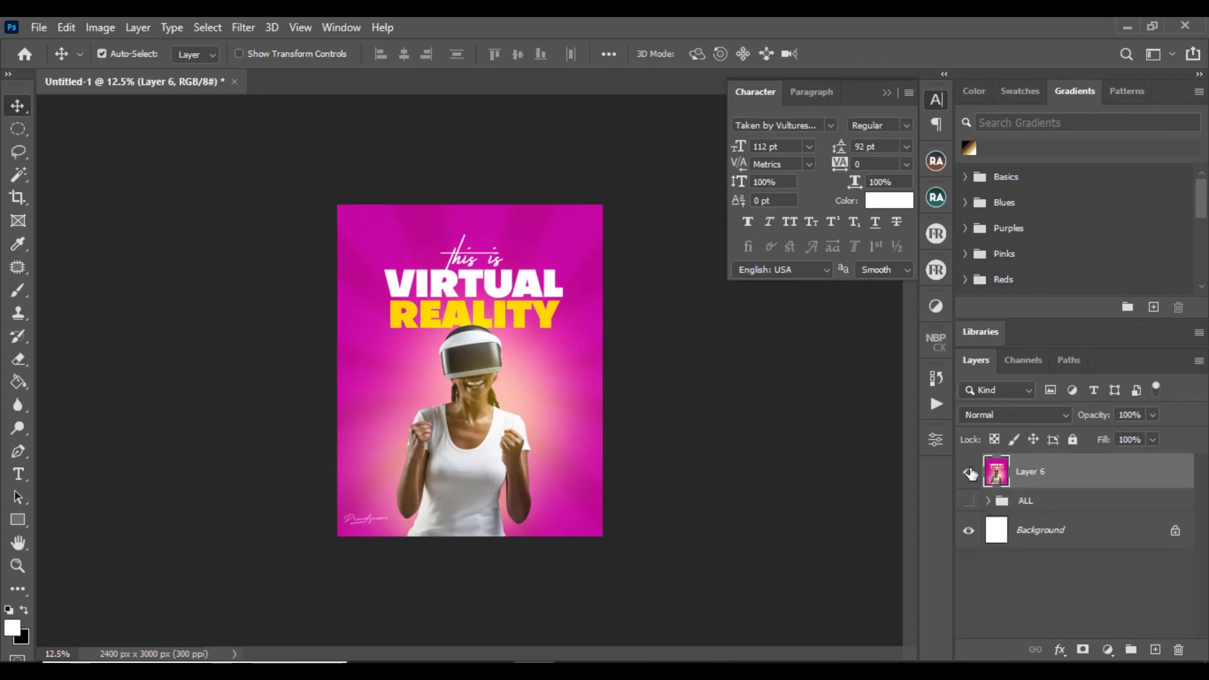
click(970, 472)
click(969, 473)
Try moving the merged poster layer slightly and undo the move.
mouse_move(503, 373)
mouse_down()
mouse_move(522, 335)
mouse_move(521, 366)
mouse_up()
key(ctrl+z)
key(ctrl+shift+z)
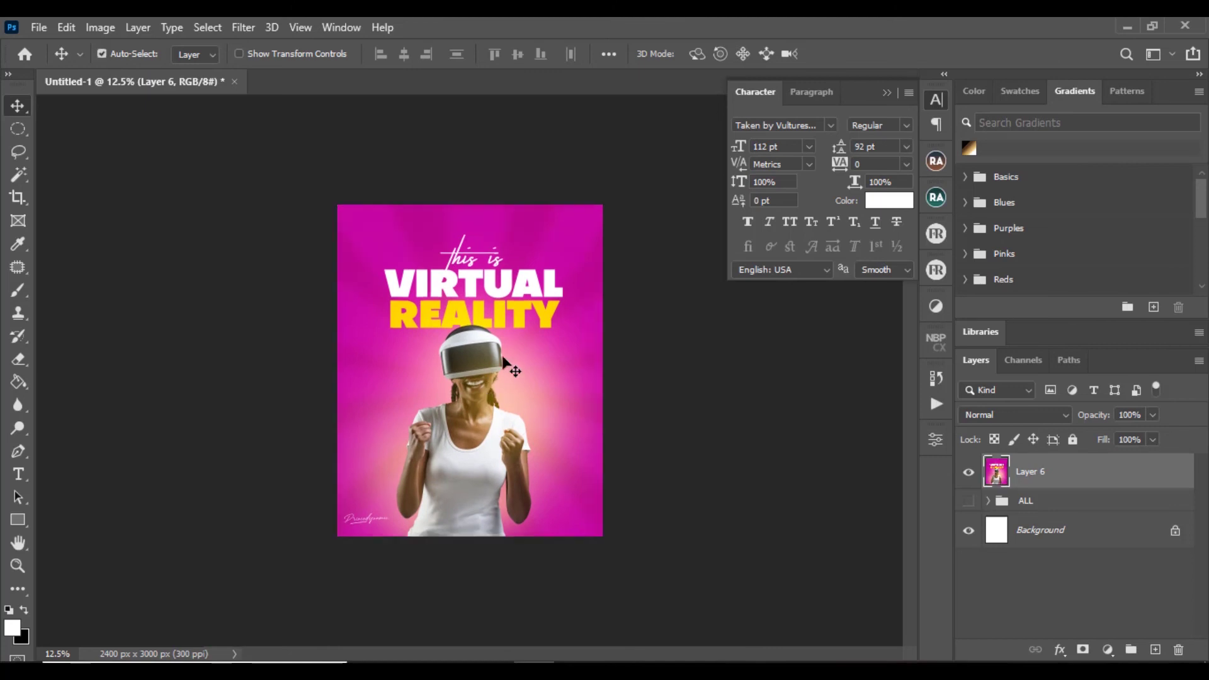